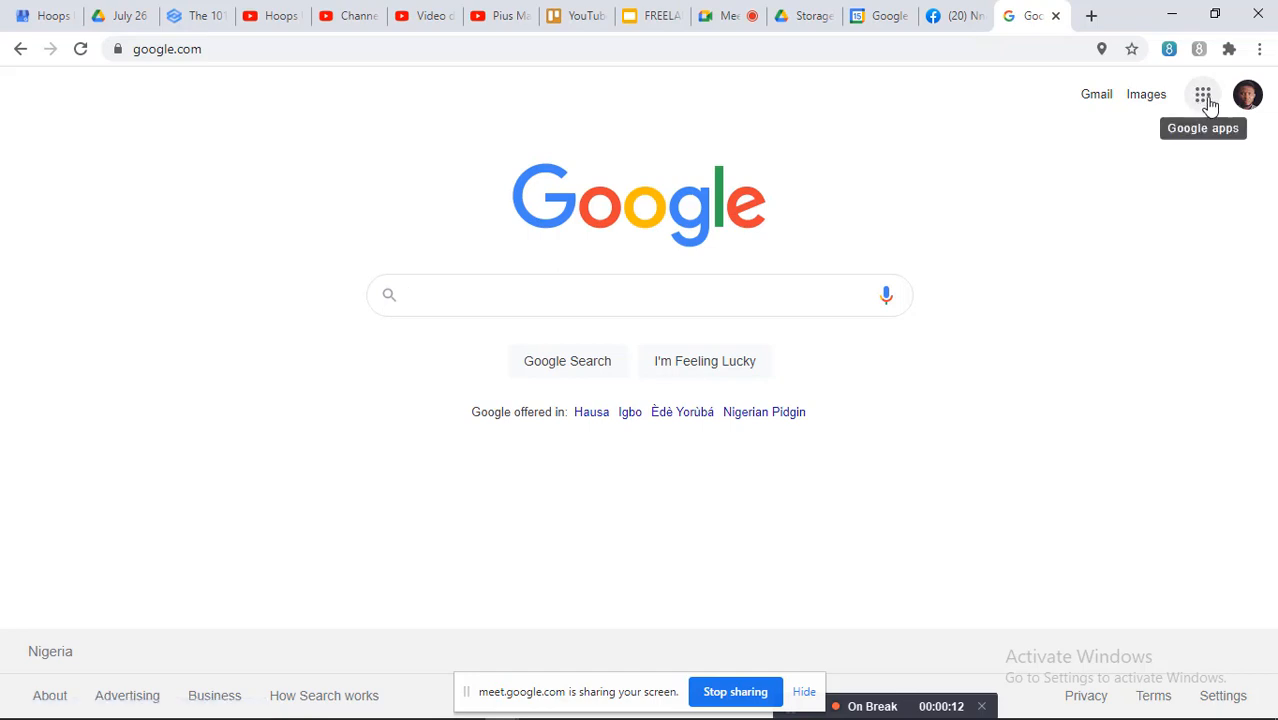
Open Google Drive from the Google apps on the Google home page.
{"action": "left_click", "coordinate": [1204, 99]}
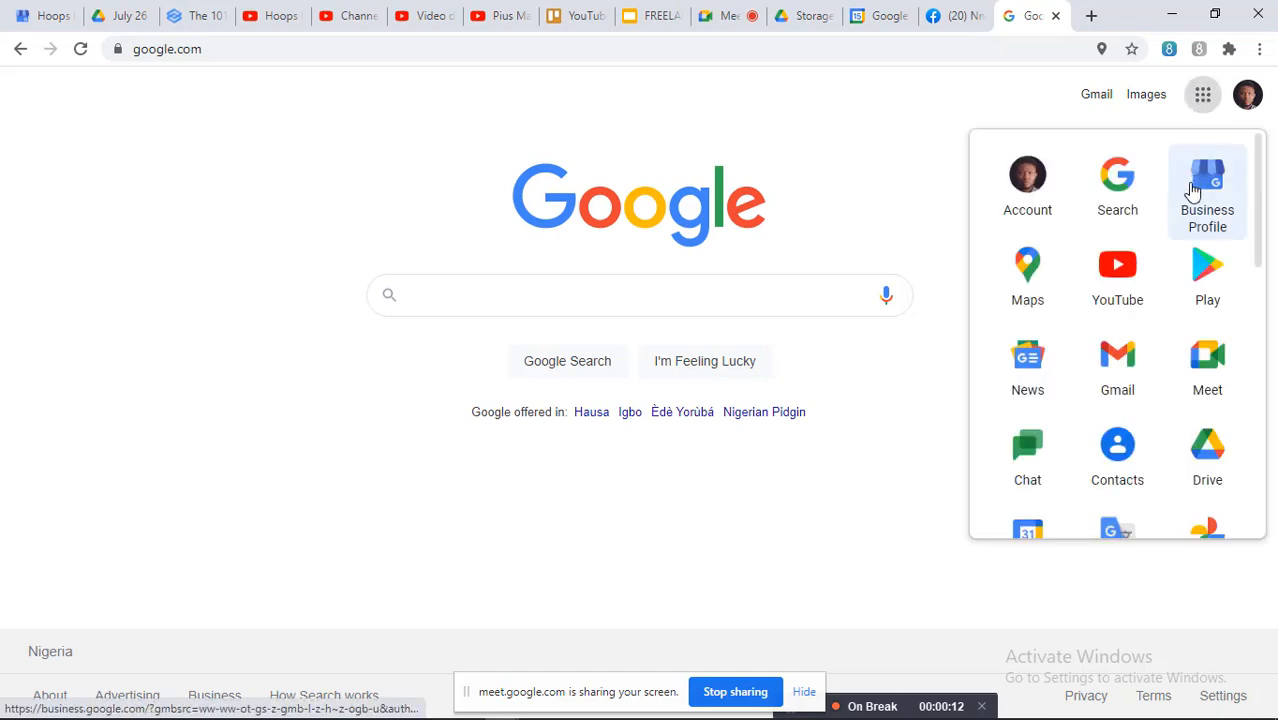
{"action": "scroll", "coordinate": [1136, 267], "scroll_direction": "down", "scroll_amount": 1}
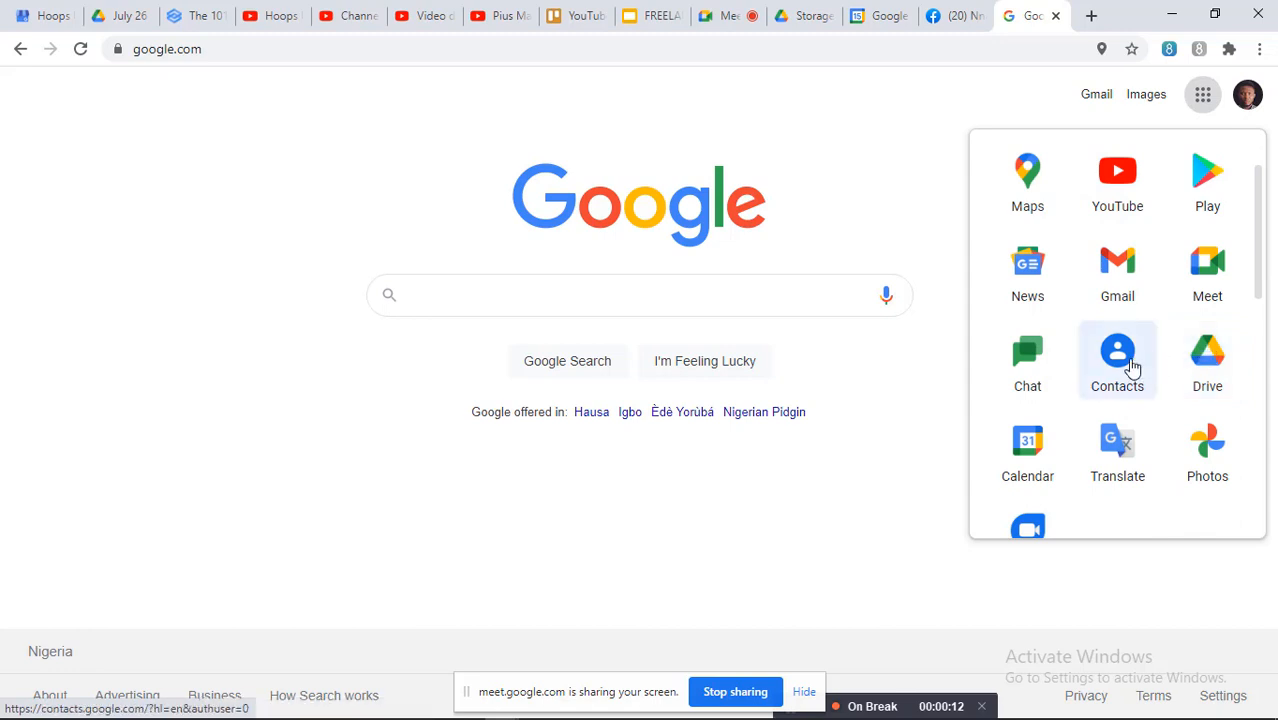
{"action": "left_click", "coordinate": [1207, 358]}
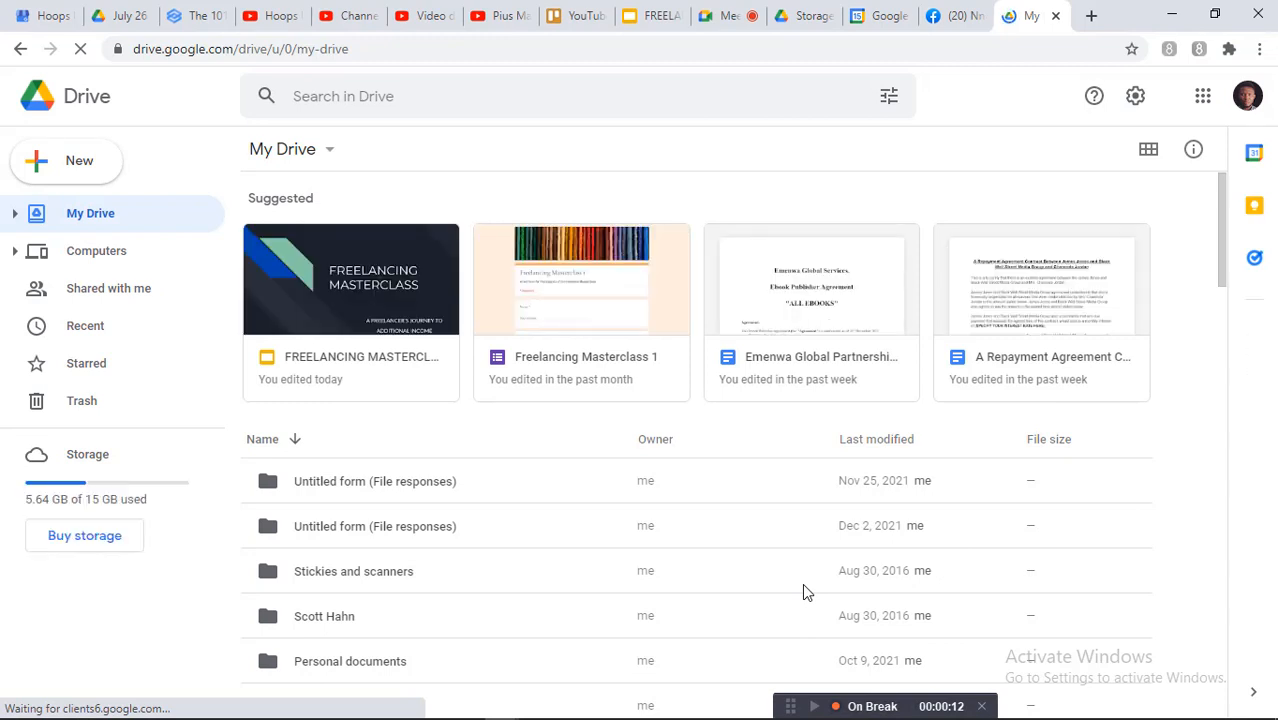
{"action": "mouse_move", "coordinate": [764, 718]}
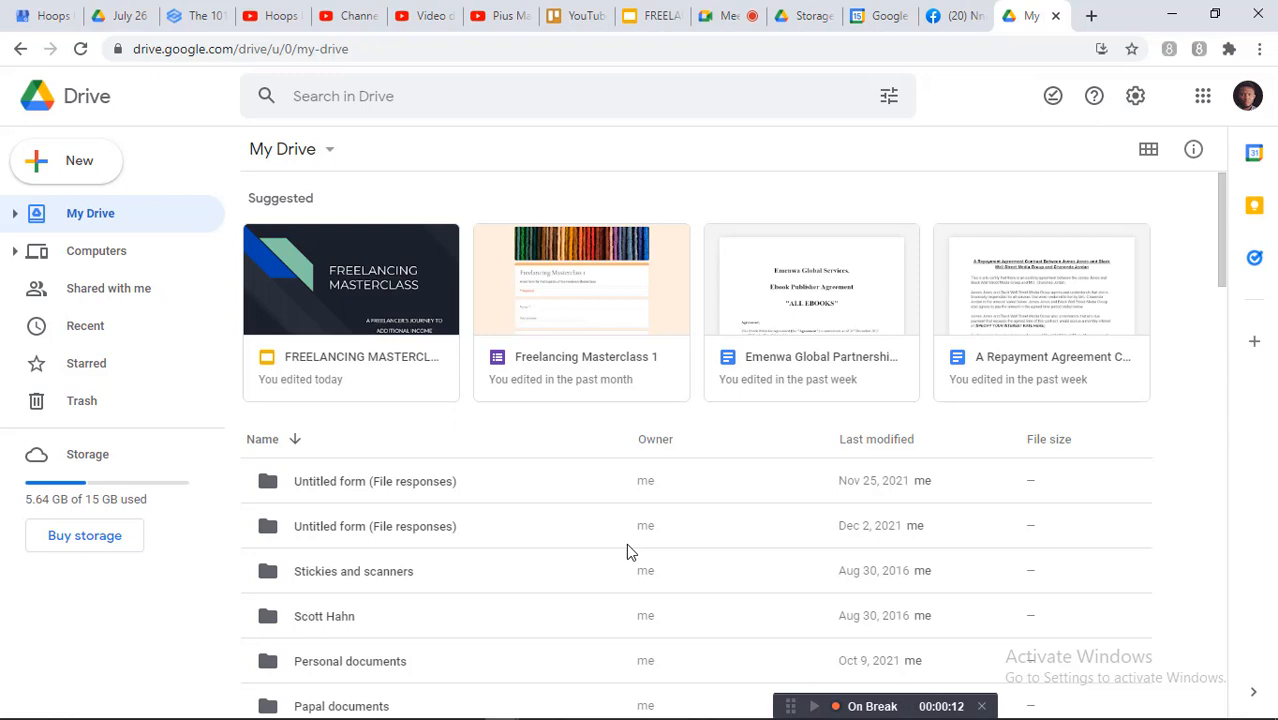
Admit the two waiting participants to the Google Meet call, returning to My Drive after each admission.
{"action": "left_click", "coordinate": [726, 18]}
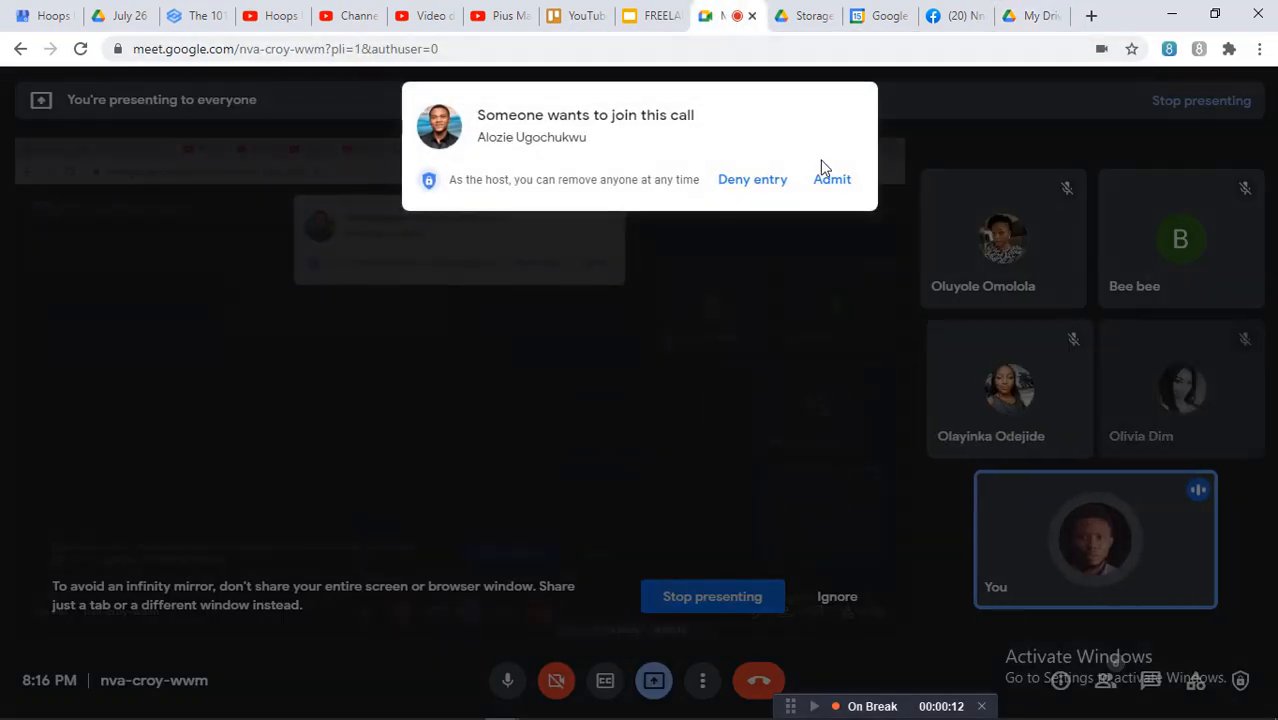
{"action": "left_click", "coordinate": [832, 179]}
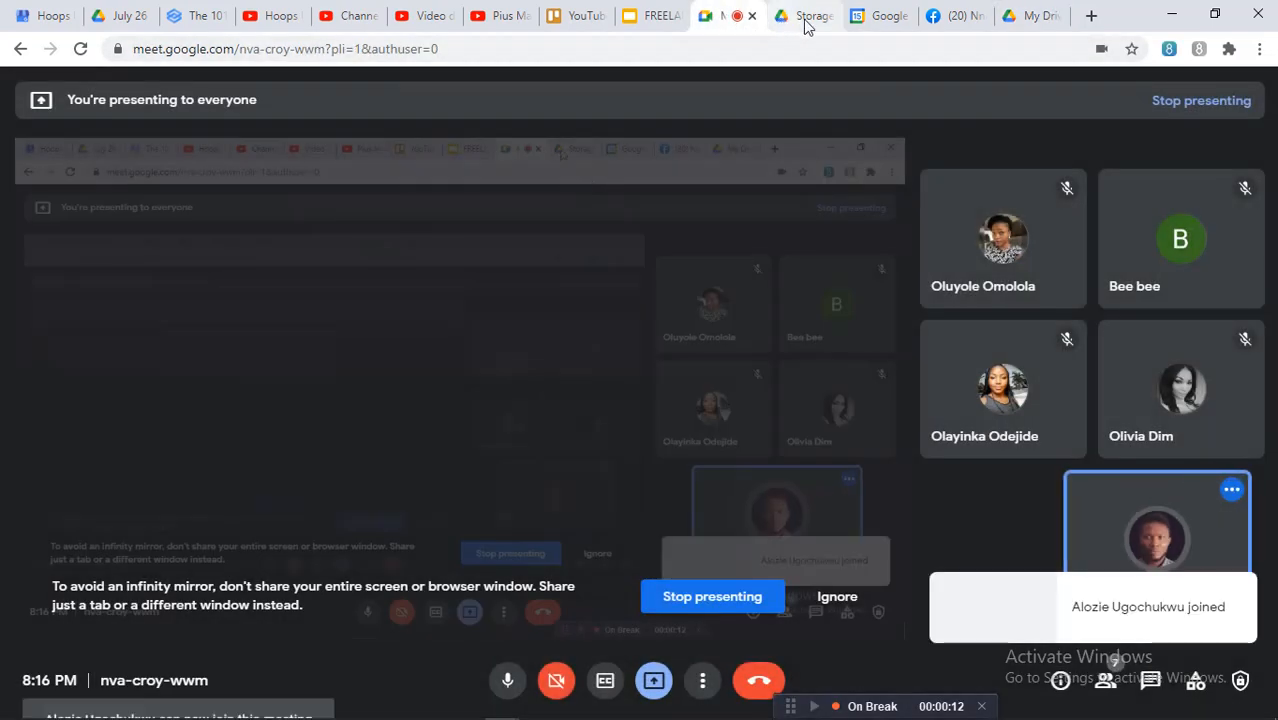
{"action": "left_click", "coordinate": [1030, 16]}
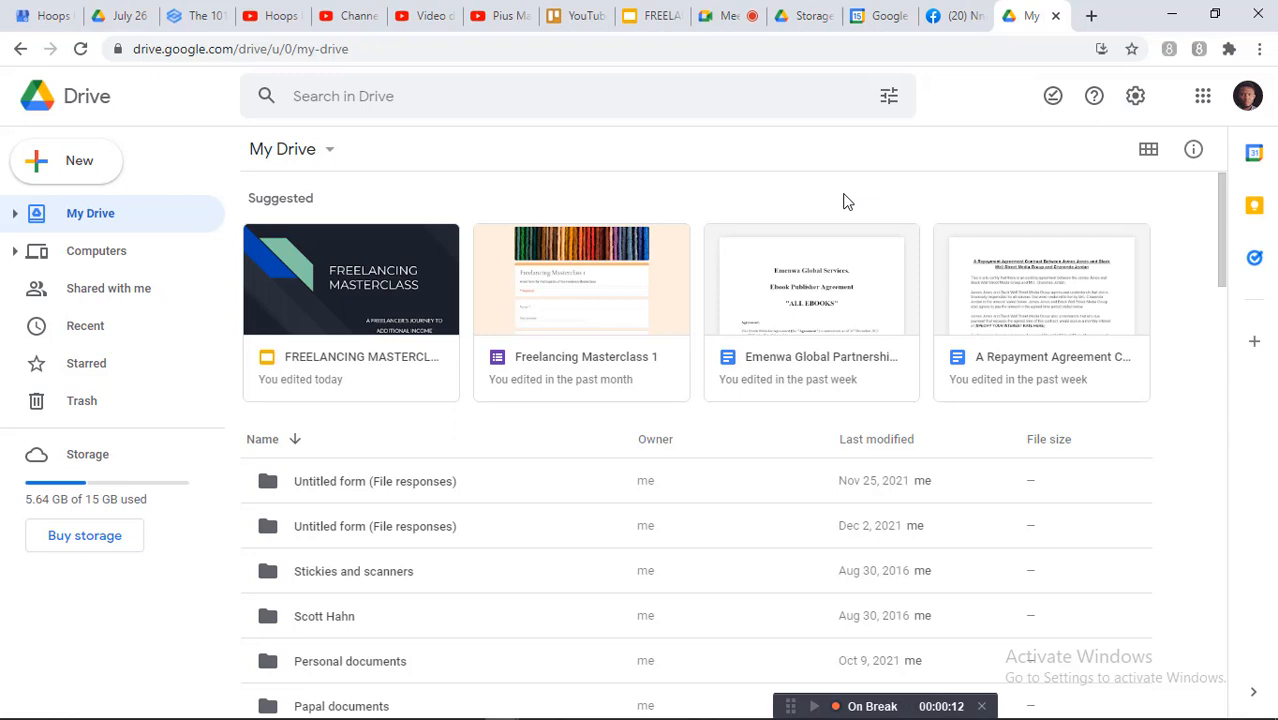
{"action": "left_click", "coordinate": [729, 17]}
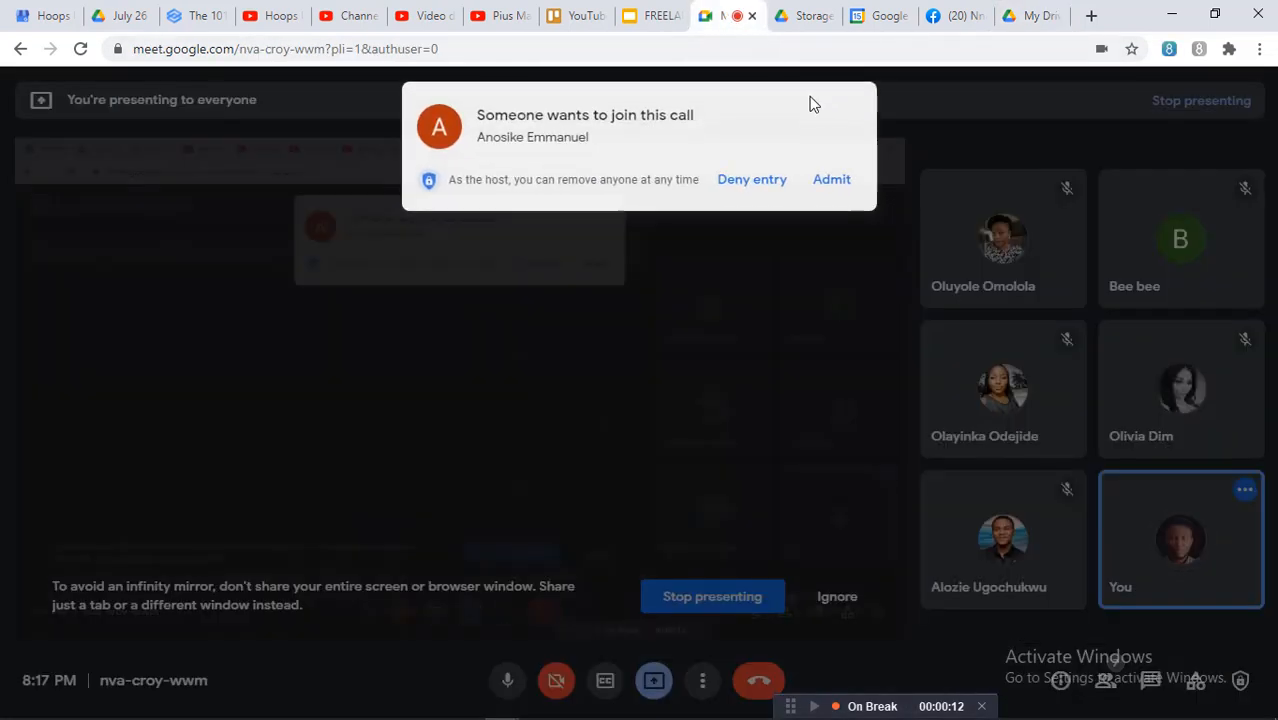
{"action": "left_click", "coordinate": [833, 181]}
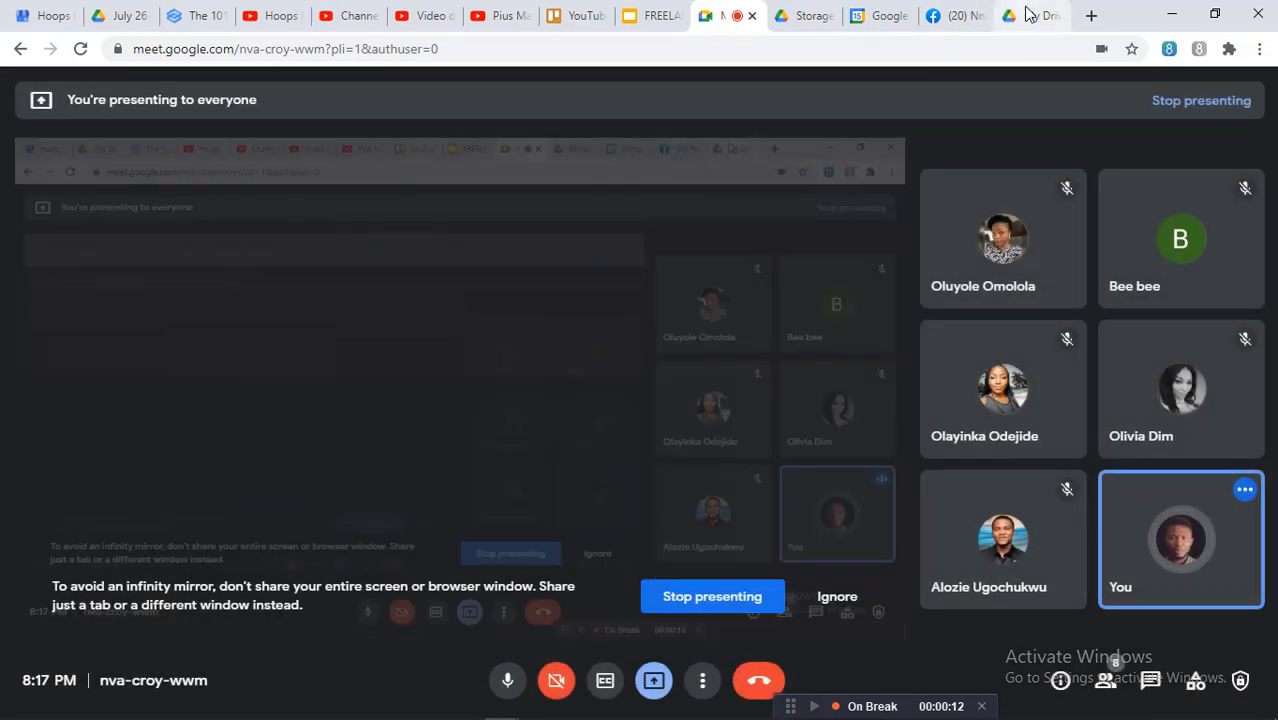
{"action": "left_click", "coordinate": [1025, 15]}
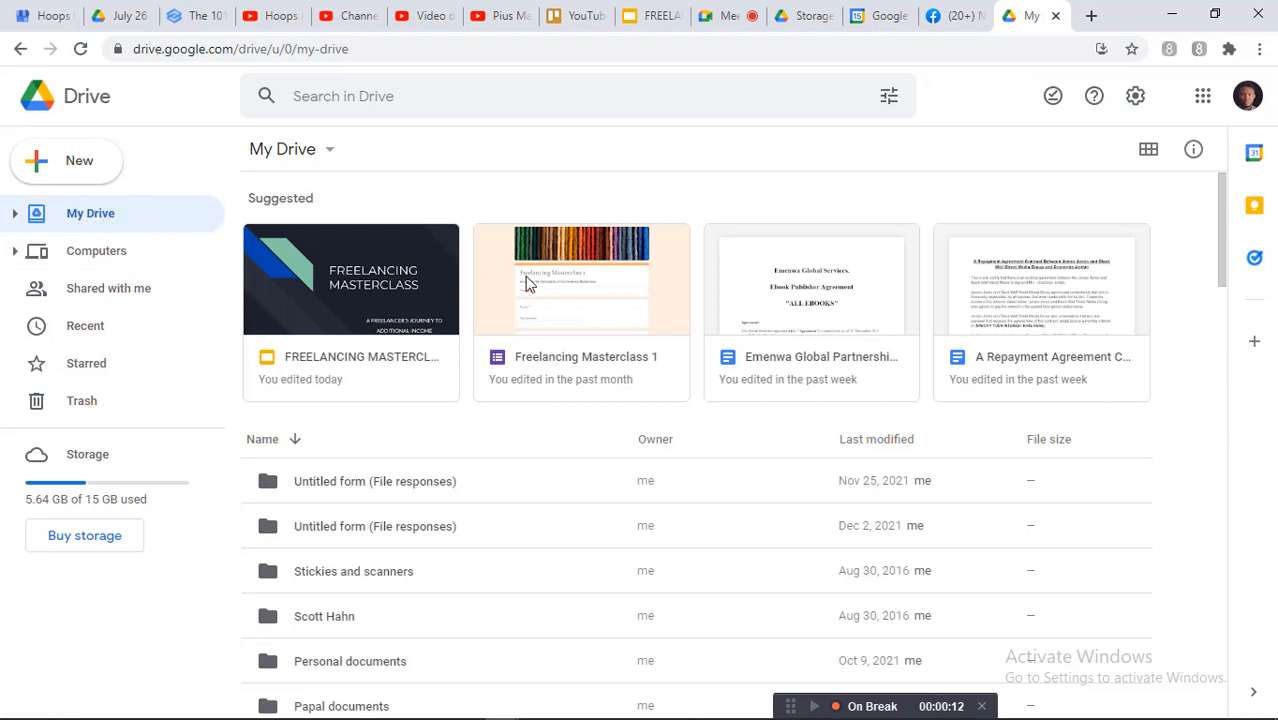
Check the common freelancing skills slide in the FREELANCING MASTERCLASS presentation and return to My Drive.
{"action": "scroll", "coordinate": [527, 283], "scroll_direction": "down", "scroll_amount": 3}
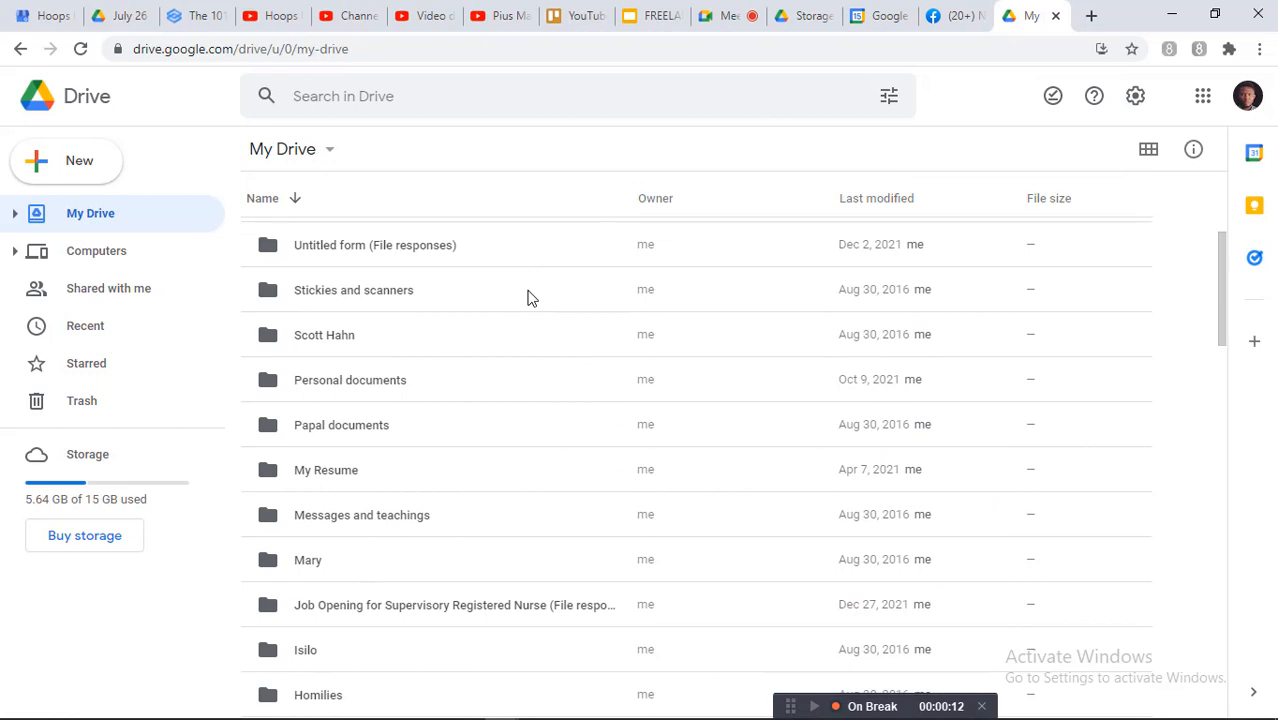
{"action": "scroll", "coordinate": [530, 298], "scroll_direction": "up", "scroll_amount": 3}
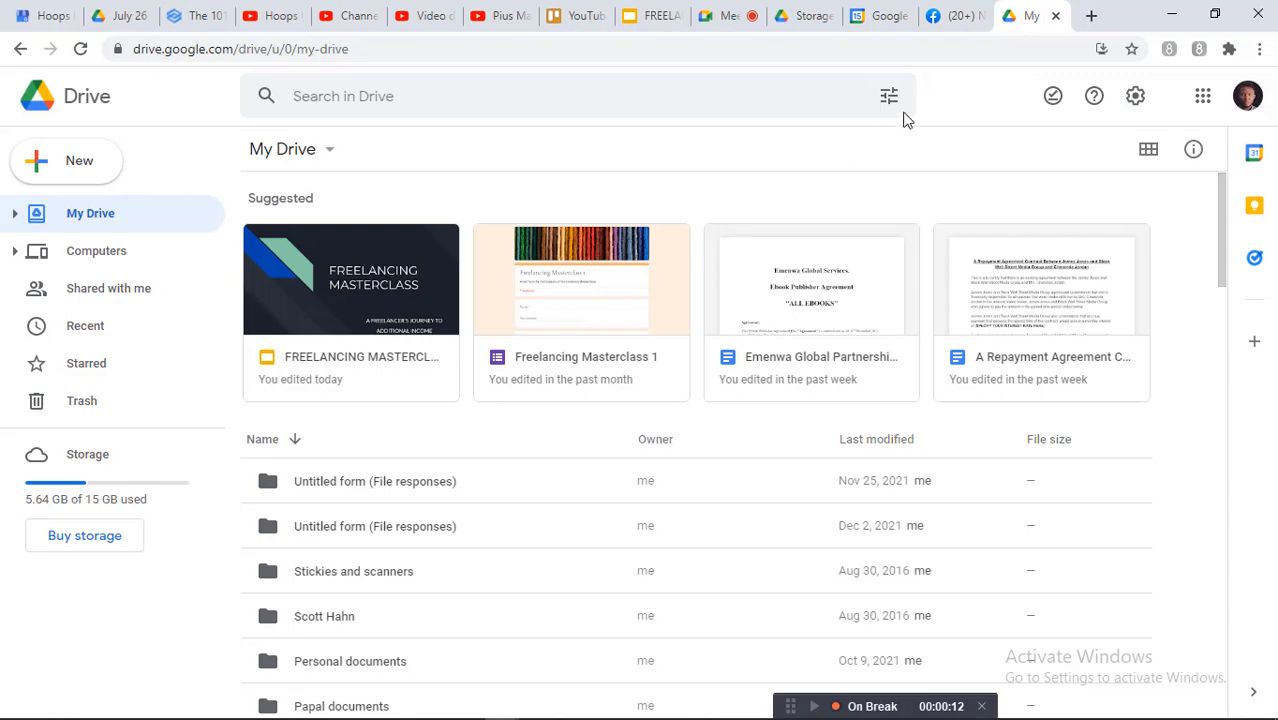
{"action": "left_click", "coordinate": [650, 17]}
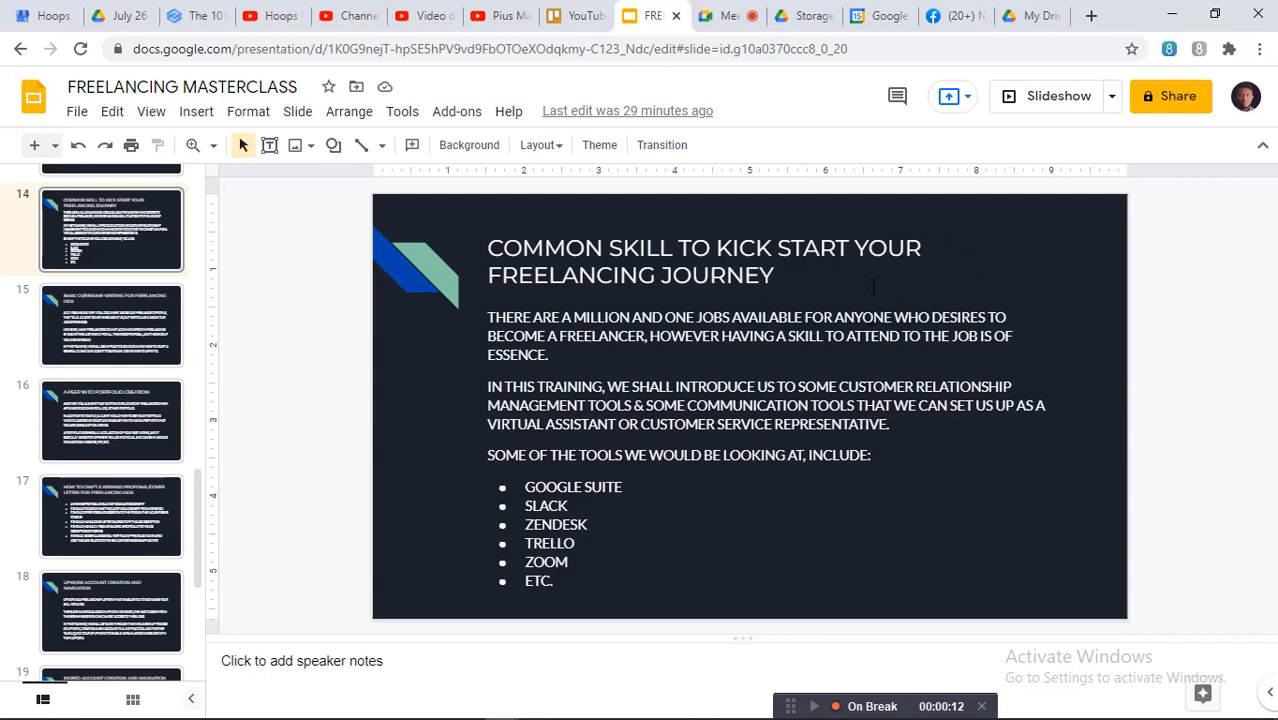
{"action": "left_click", "coordinate": [1033, 16]}
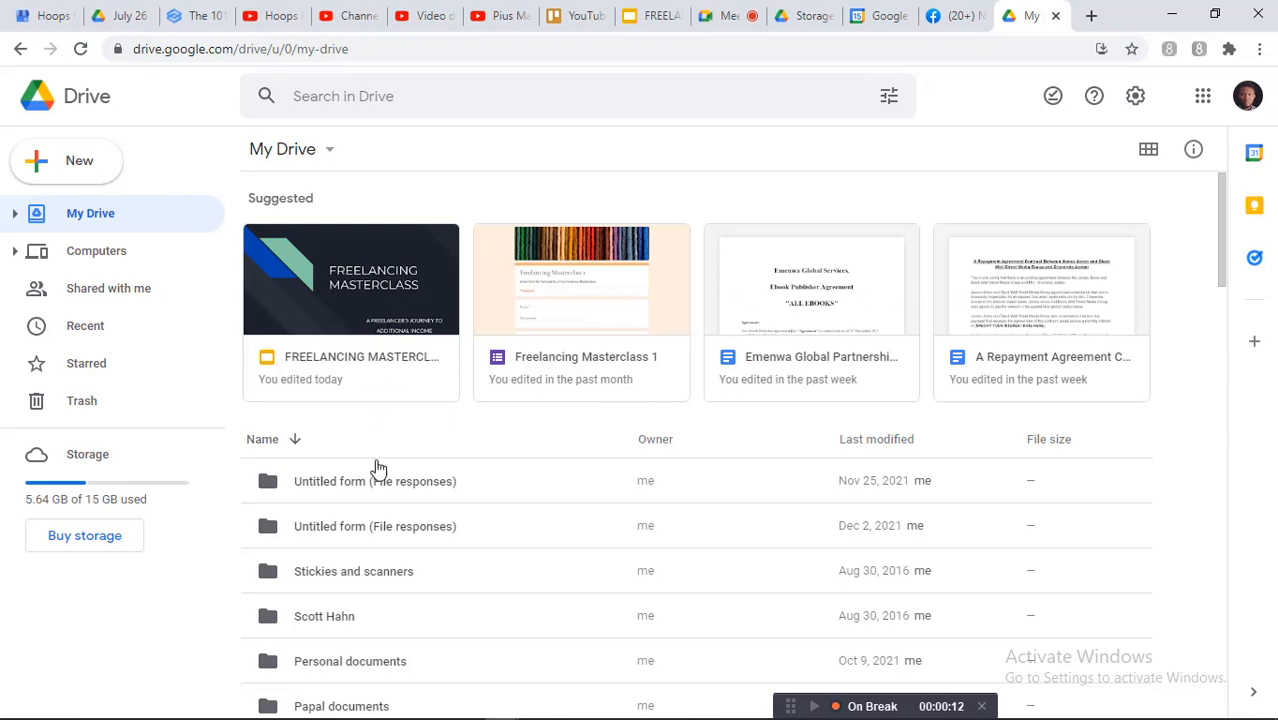
Examine the folders and the different file types stored in My Drive, and return to the start of the list.
{"action": "scroll", "coordinate": [398, 464], "scroll_direction": "down", "scroll_amount": 5}
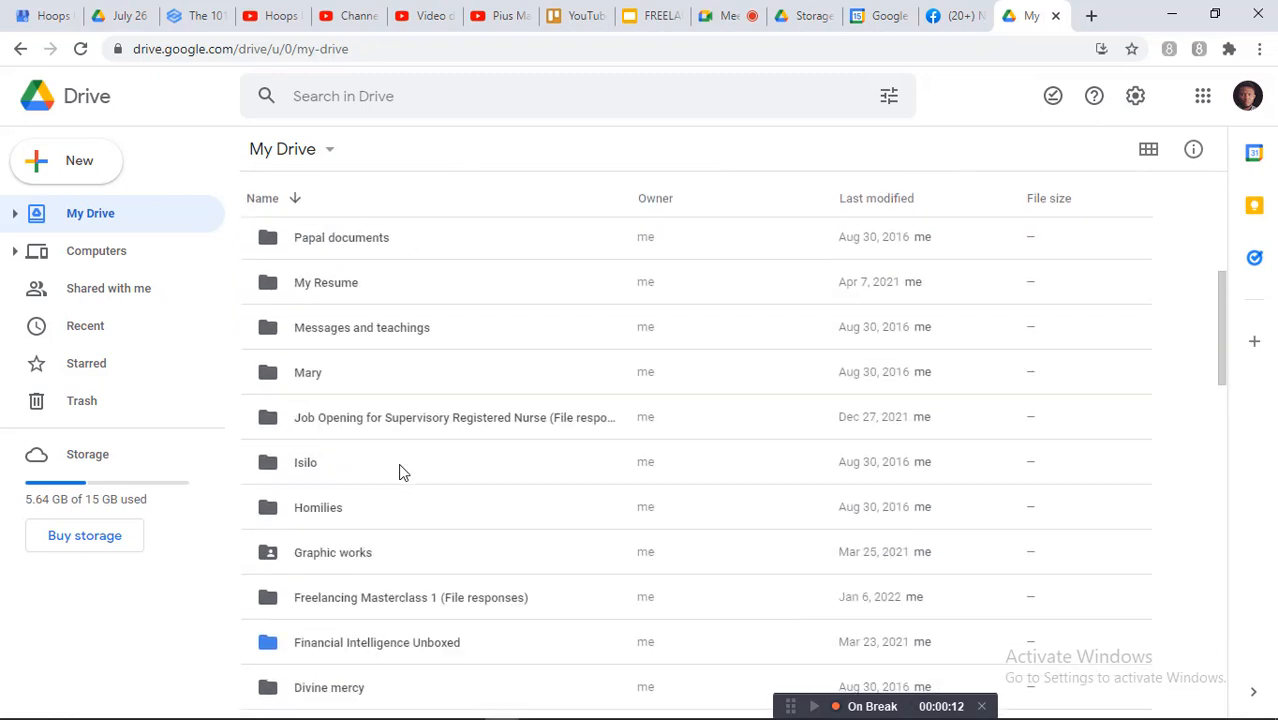
{"action": "scroll", "coordinate": [399, 465], "scroll_direction": "down", "scroll_amount": 2}
{"action": "scroll", "coordinate": [399, 465], "scroll_direction": "up", "scroll_amount": 7}
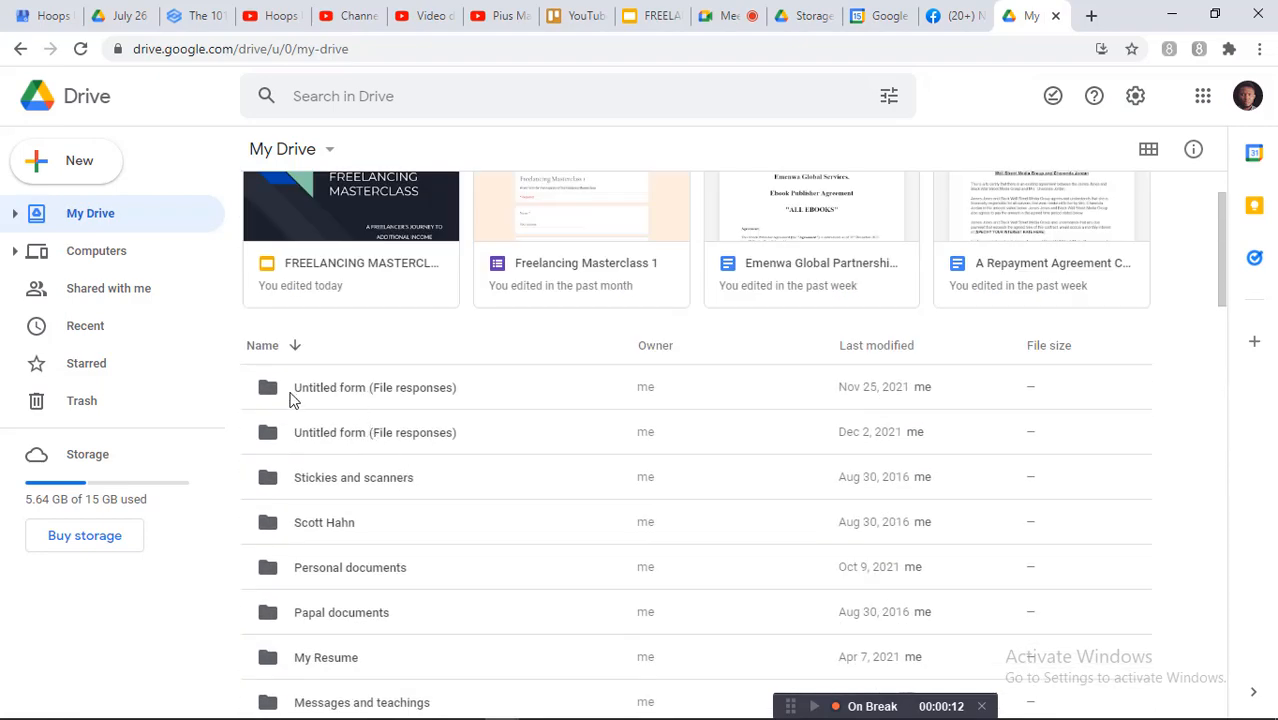
{"action": "scroll", "coordinate": [308, 420], "scroll_direction": "down", "scroll_amount": 6}
{"action": "scroll", "coordinate": [309, 422], "scroll_direction": "down", "scroll_amount": 2}
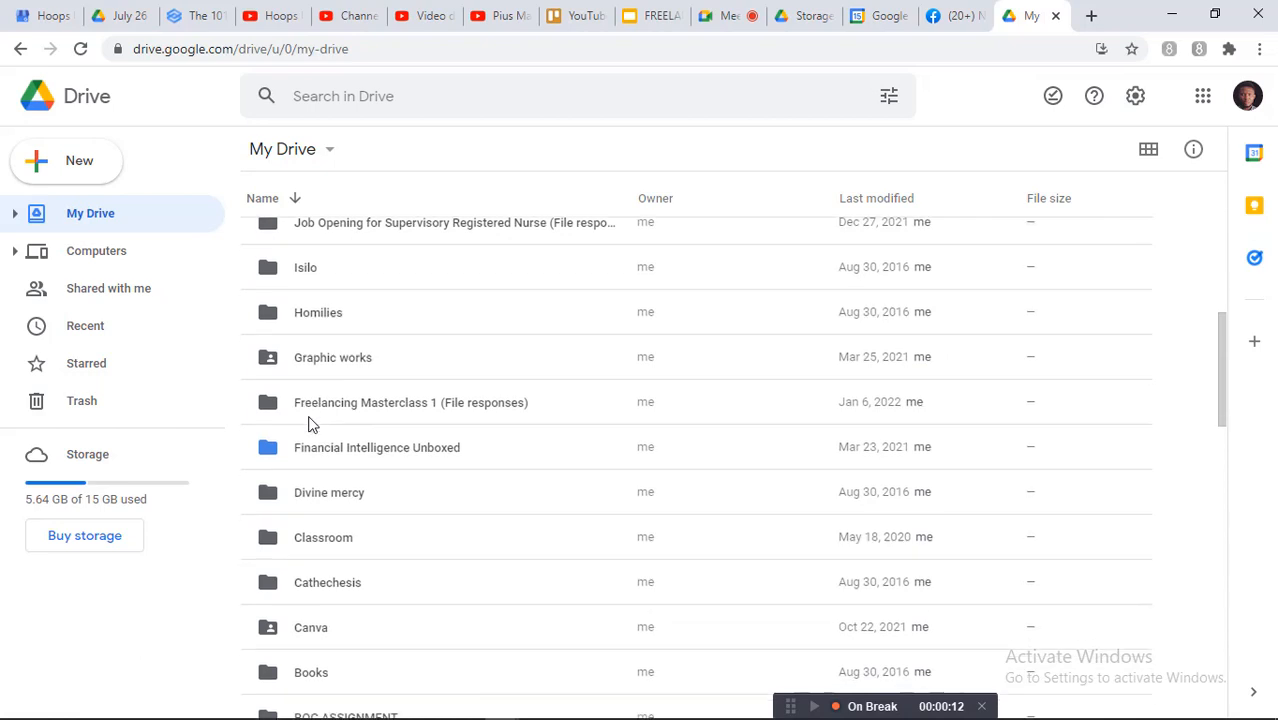
{"action": "scroll", "coordinate": [309, 424], "scroll_direction": "down", "scroll_amount": 3}
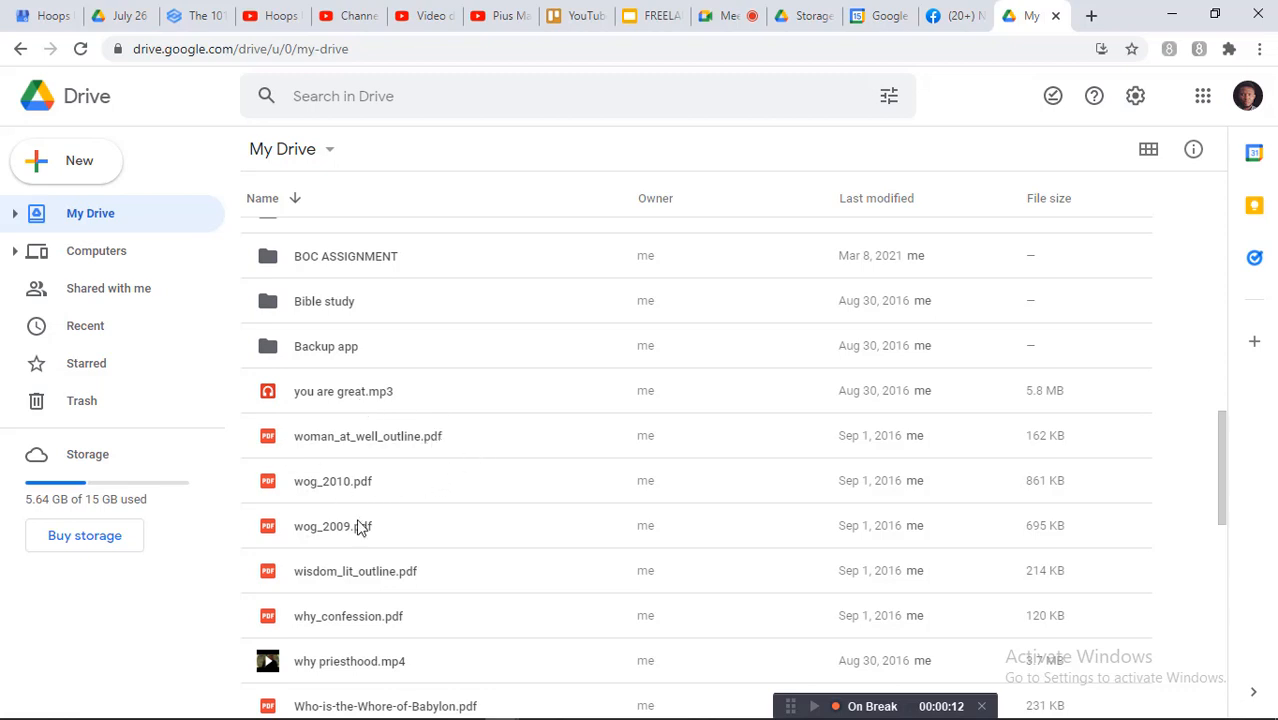
{"action": "scroll", "coordinate": [450, 648], "scroll_direction": "down", "scroll_amount": 1}
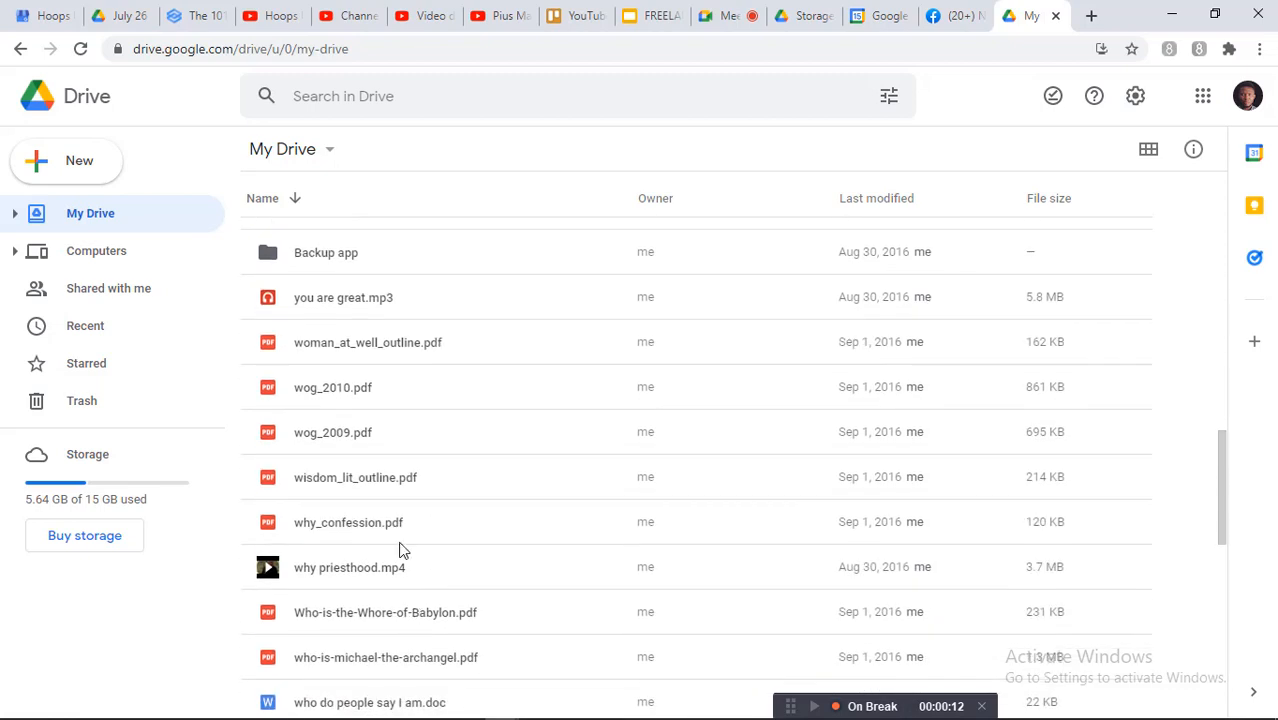
{"action": "scroll", "coordinate": [466, 628], "scroll_direction": "down", "scroll_amount": 1}
{"action": "scroll", "coordinate": [465, 630], "scroll_direction": "down", "scroll_amount": 1}
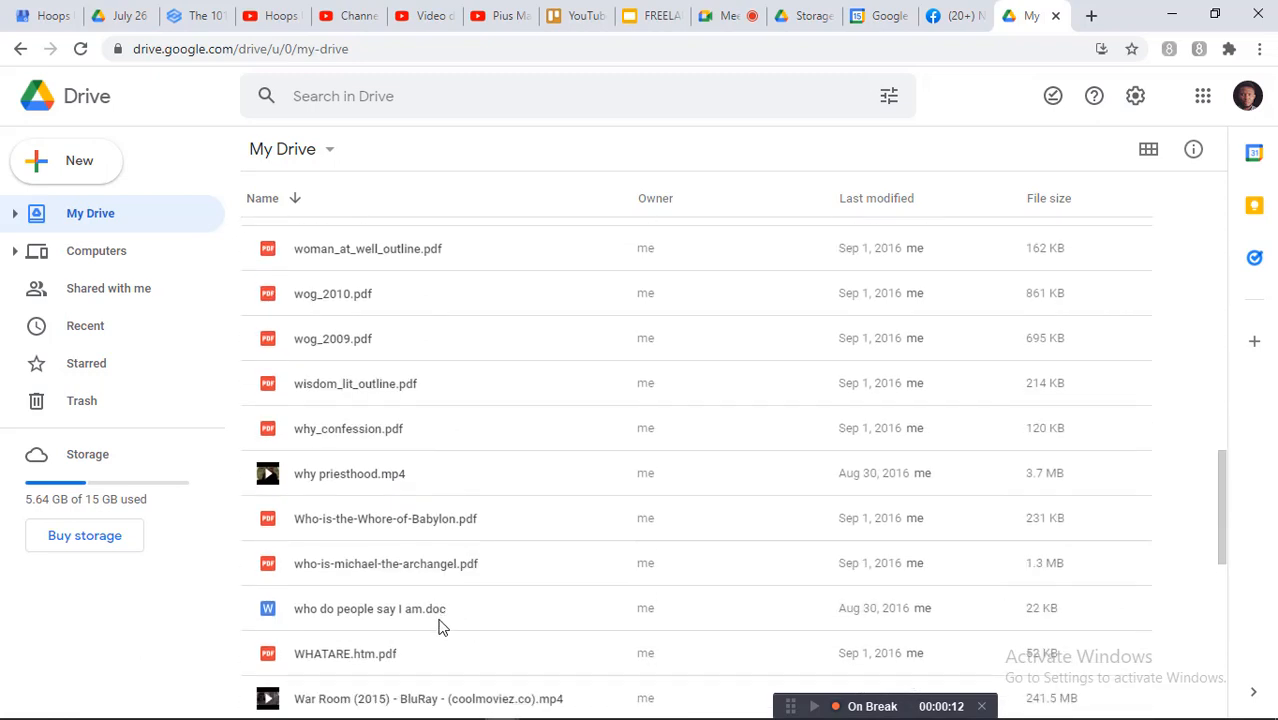
{"action": "scroll", "coordinate": [433, 627], "scroll_direction": "down", "scroll_amount": 2}
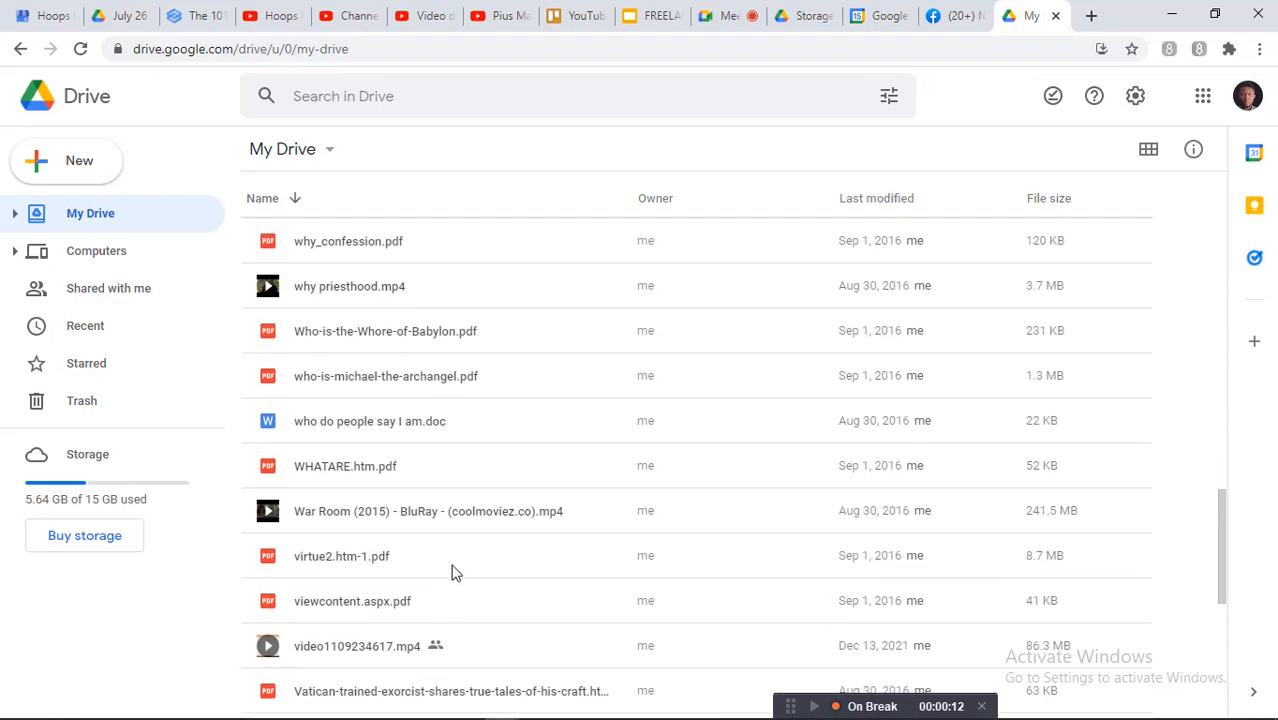
{"action": "scroll", "coordinate": [452, 571], "scroll_direction": "down", "scroll_amount": 5}
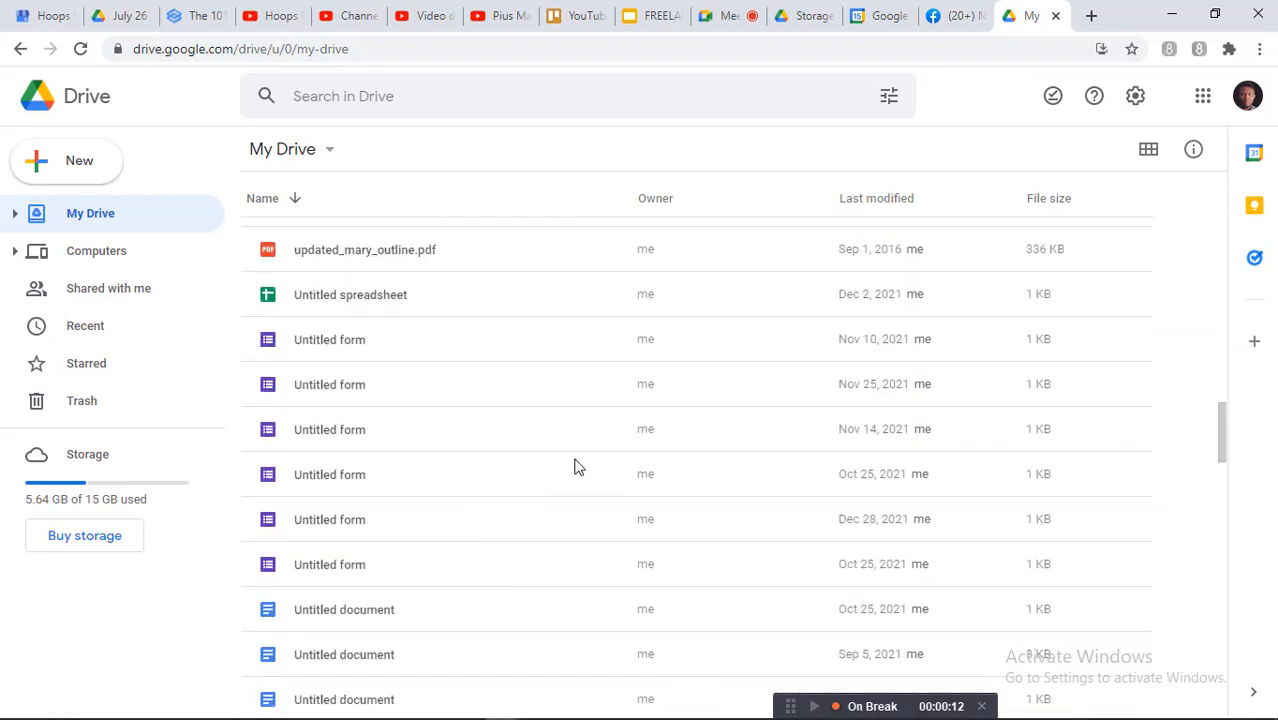
{"action": "scroll", "coordinate": [642, 435], "scroll_direction": "up", "scroll_amount": 10}
{"action": "scroll", "coordinate": [642, 435], "scroll_direction": "up", "scroll_amount": 3}
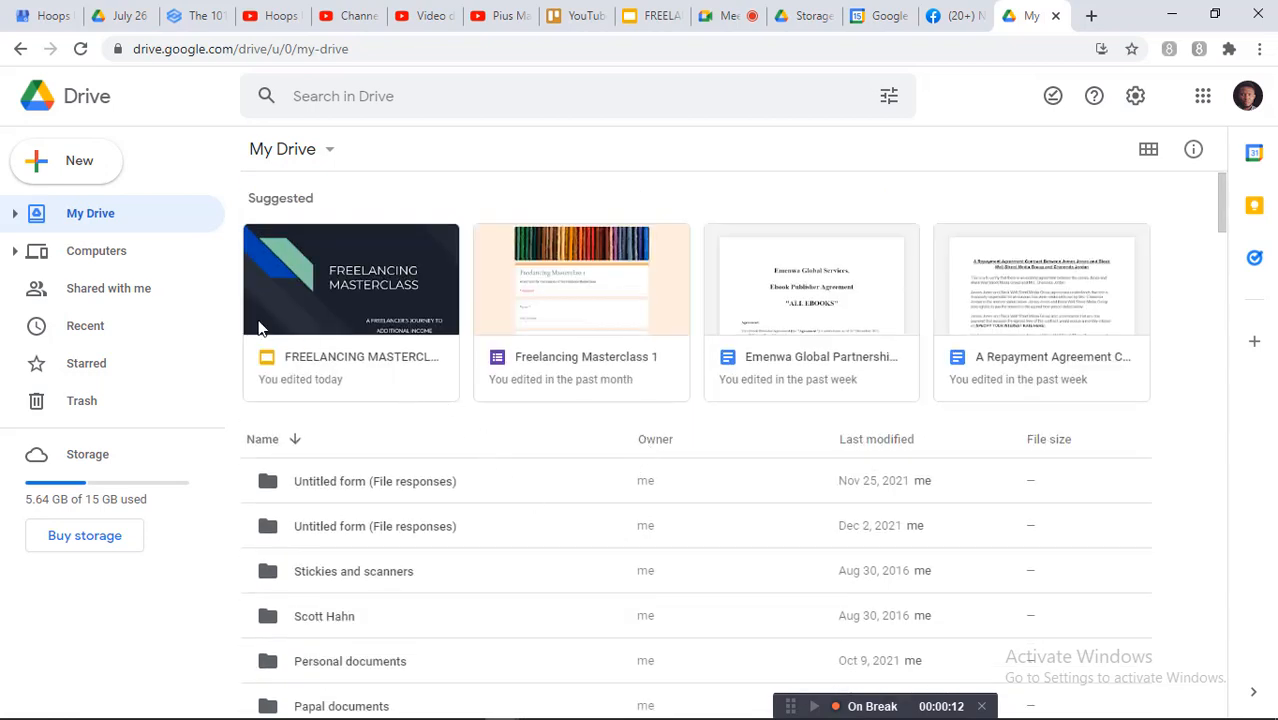
Admit another waiting participant to the Google Meet call, check the call once more and return to My Drive.
{"action": "left_click", "coordinate": [722, 15]}
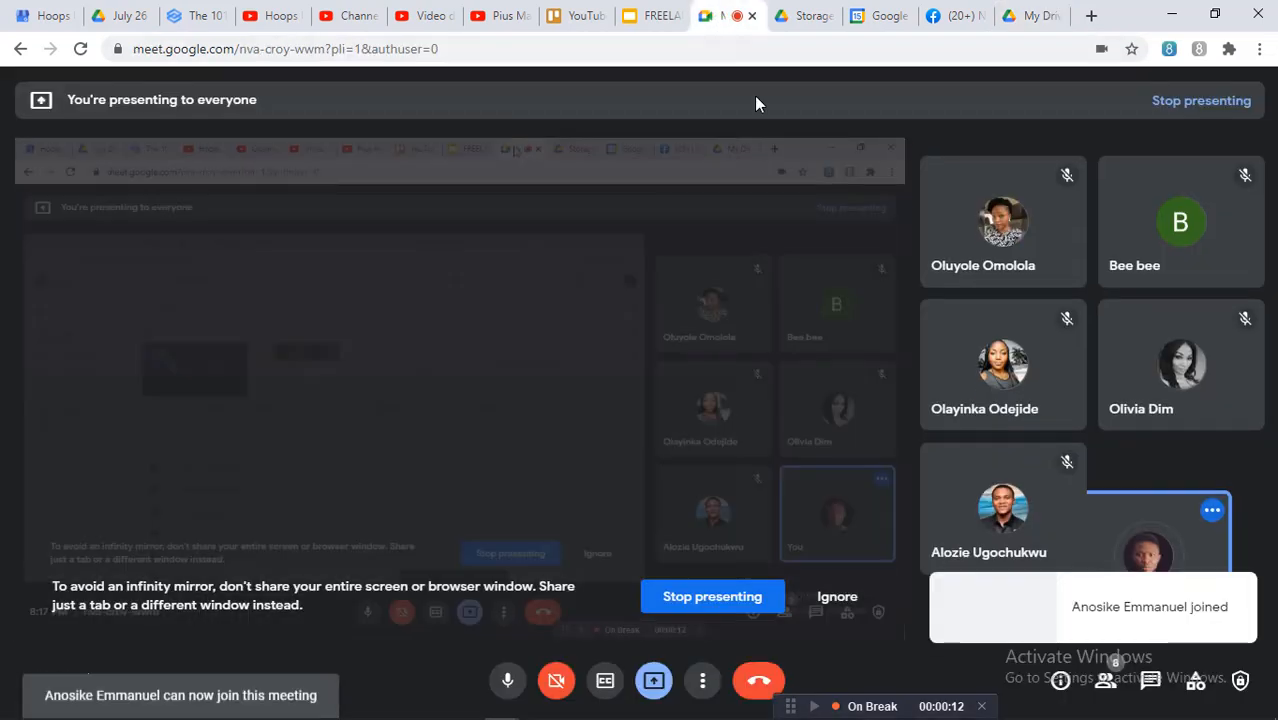
{"action": "left_click", "coordinate": [831, 183]}
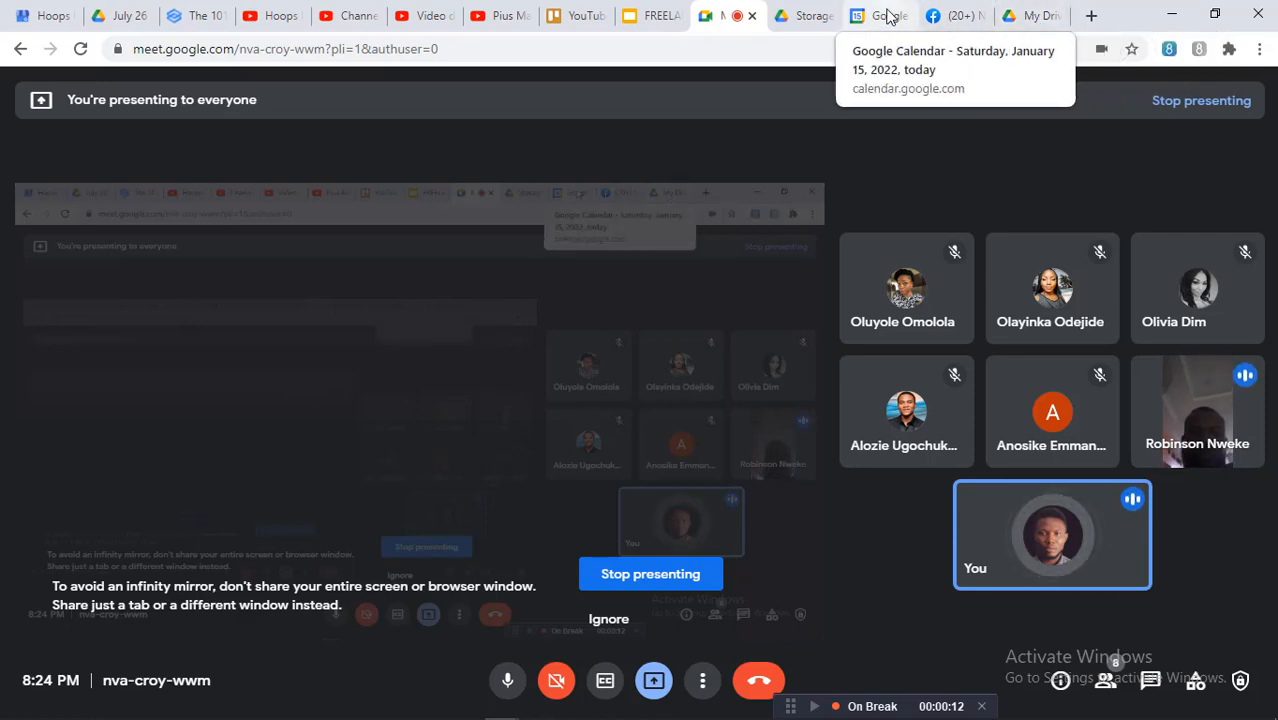
{"action": "left_click", "coordinate": [1031, 18]}
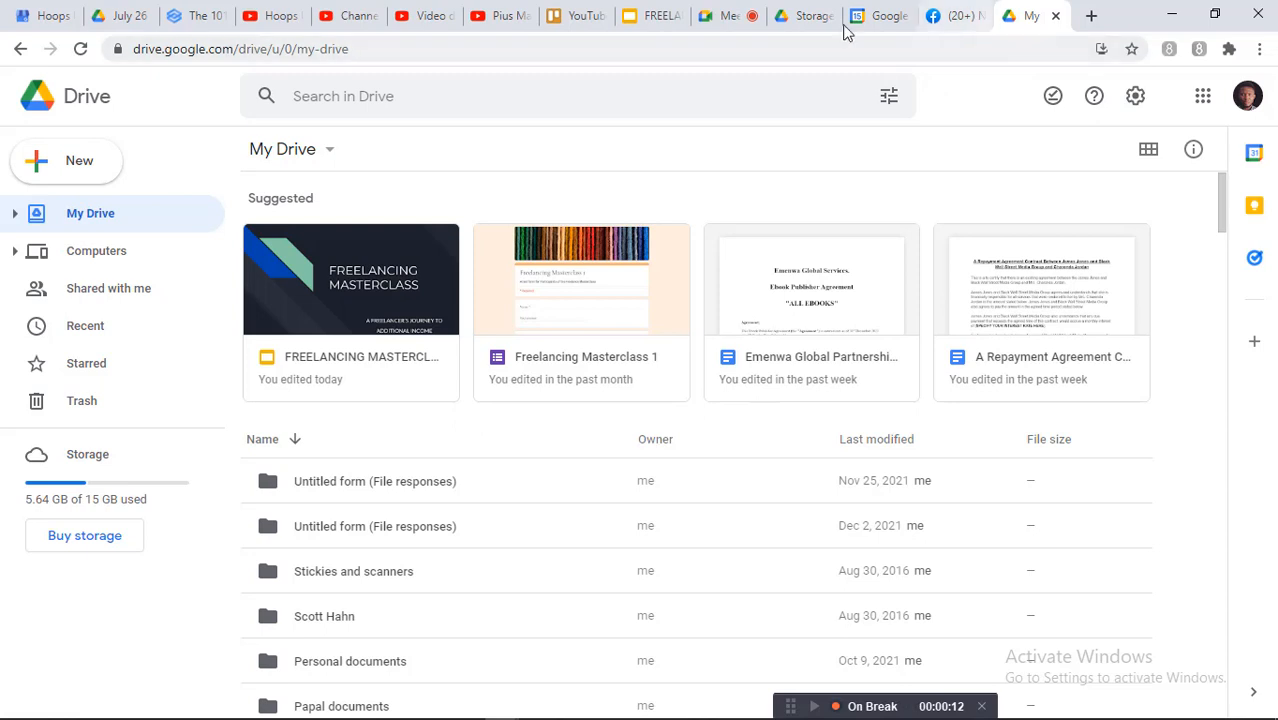
{"action": "left_click", "coordinate": [722, 16]}
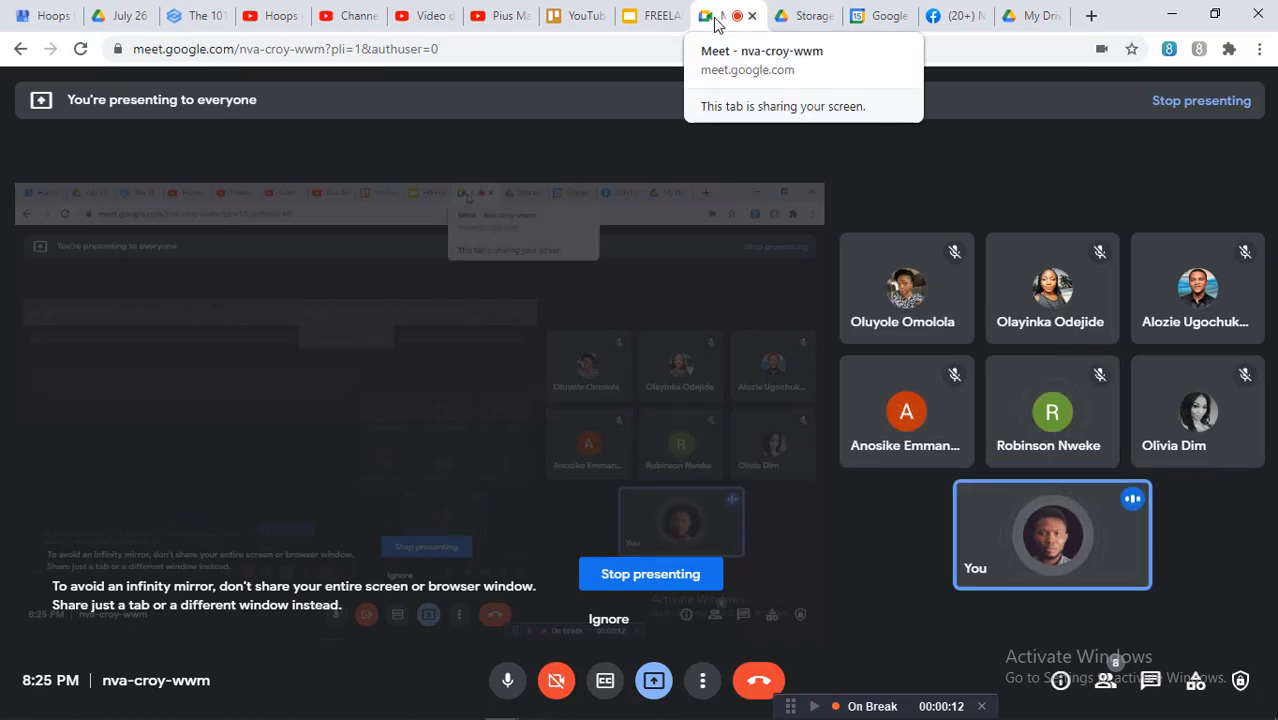
{"action": "left_click", "coordinate": [1022, 20]}
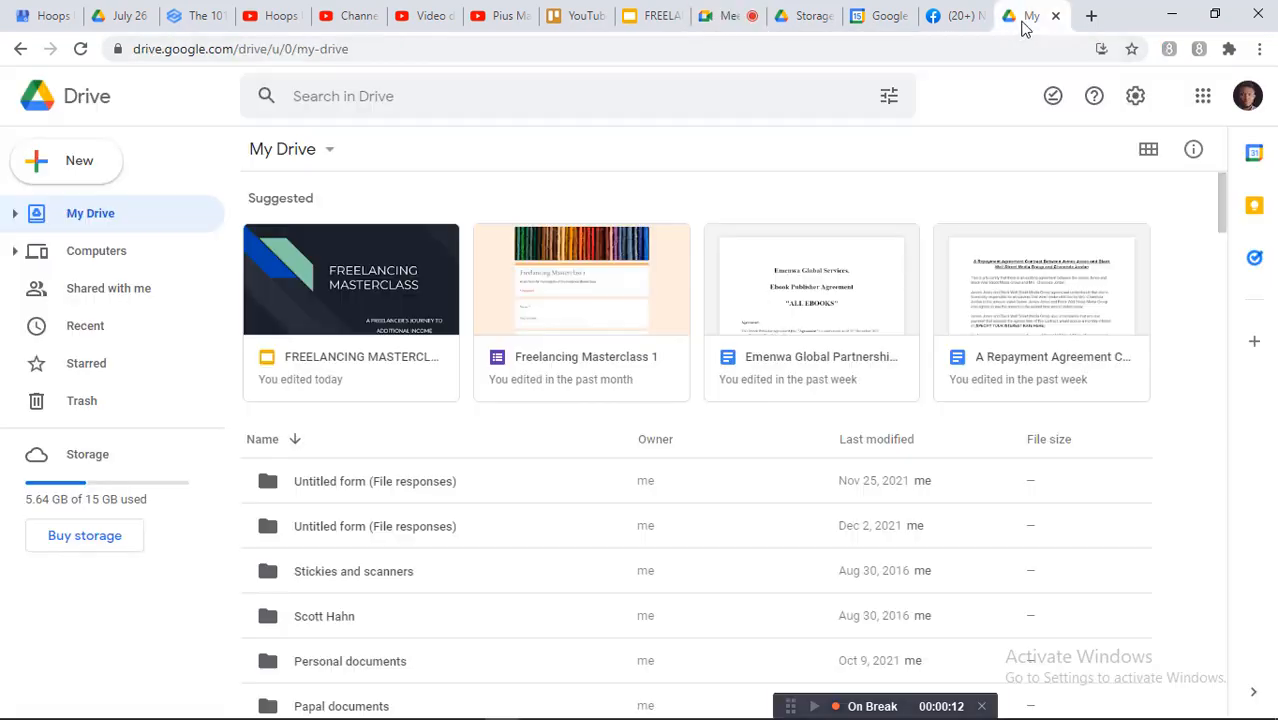
View Drive's Computers section, and examine the items in Shared with me along with who shared them and when.
{"action": "left_click", "coordinate": [97, 259]}
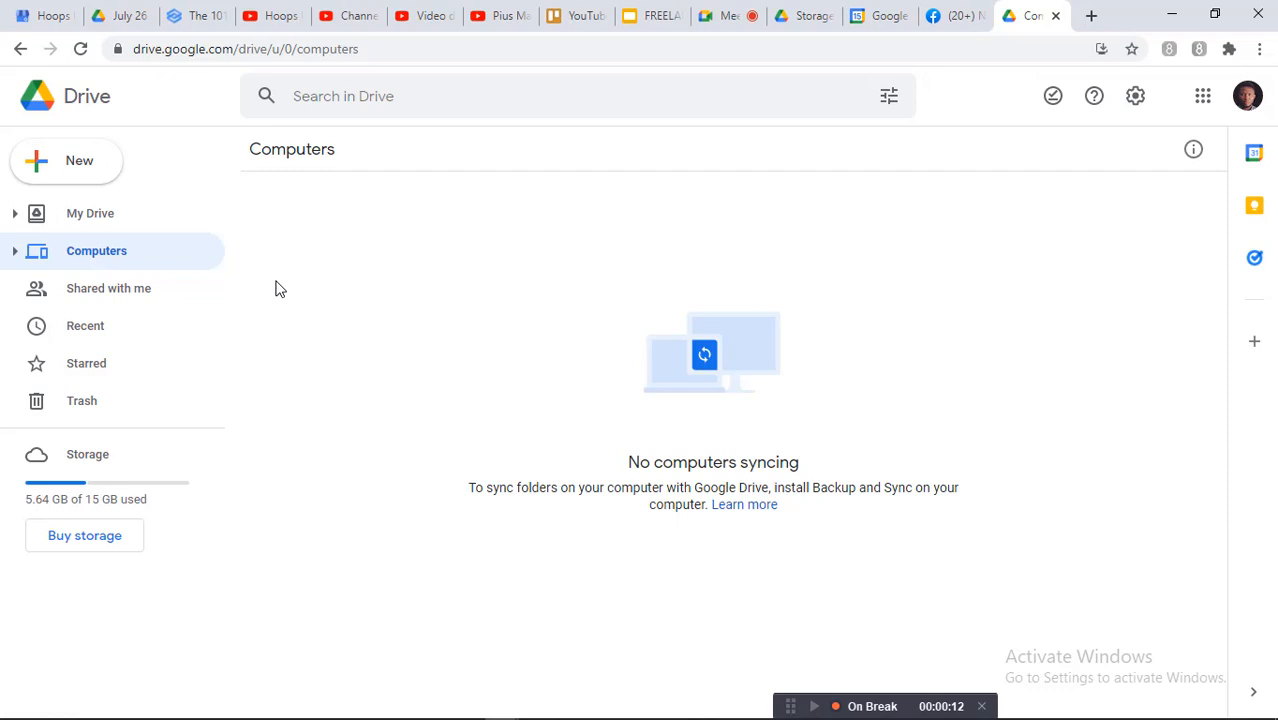
{"action": "left_click", "coordinate": [87, 299]}
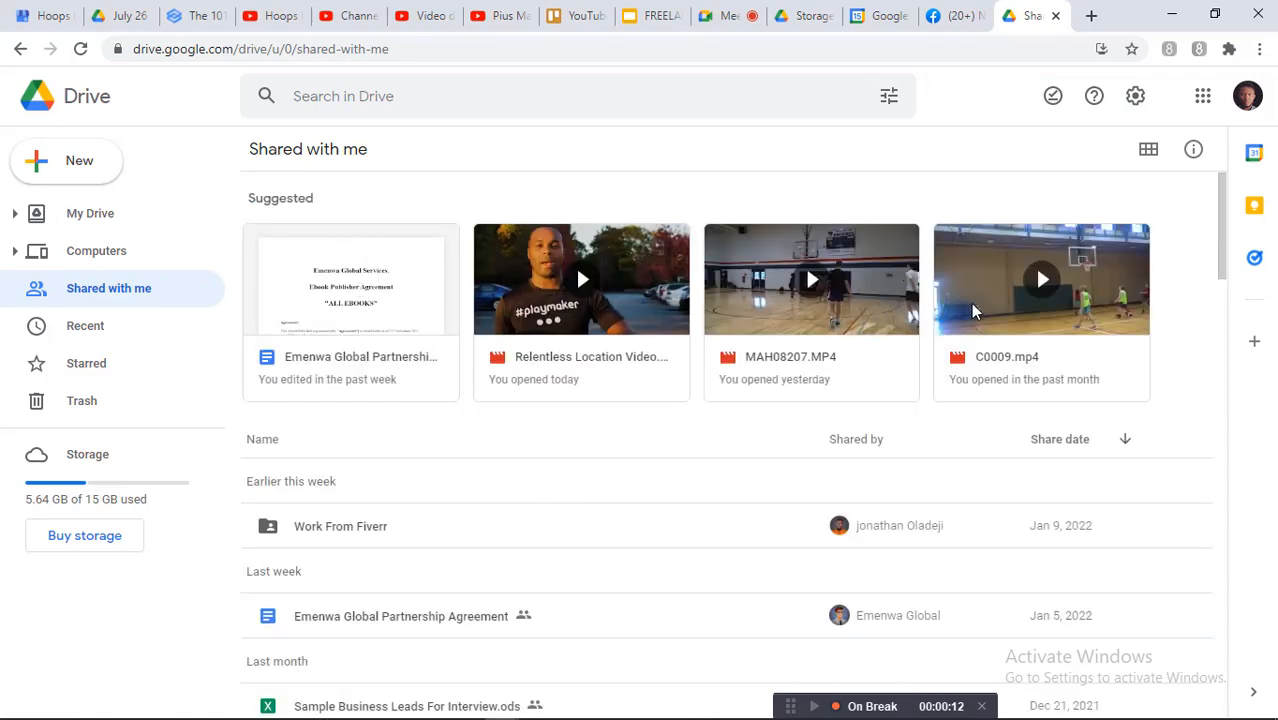
{"action": "scroll", "coordinate": [978, 328], "scroll_direction": "down", "scroll_amount": 5}
{"action": "scroll", "coordinate": [978, 328], "scroll_direction": "down", "scroll_amount": 8}
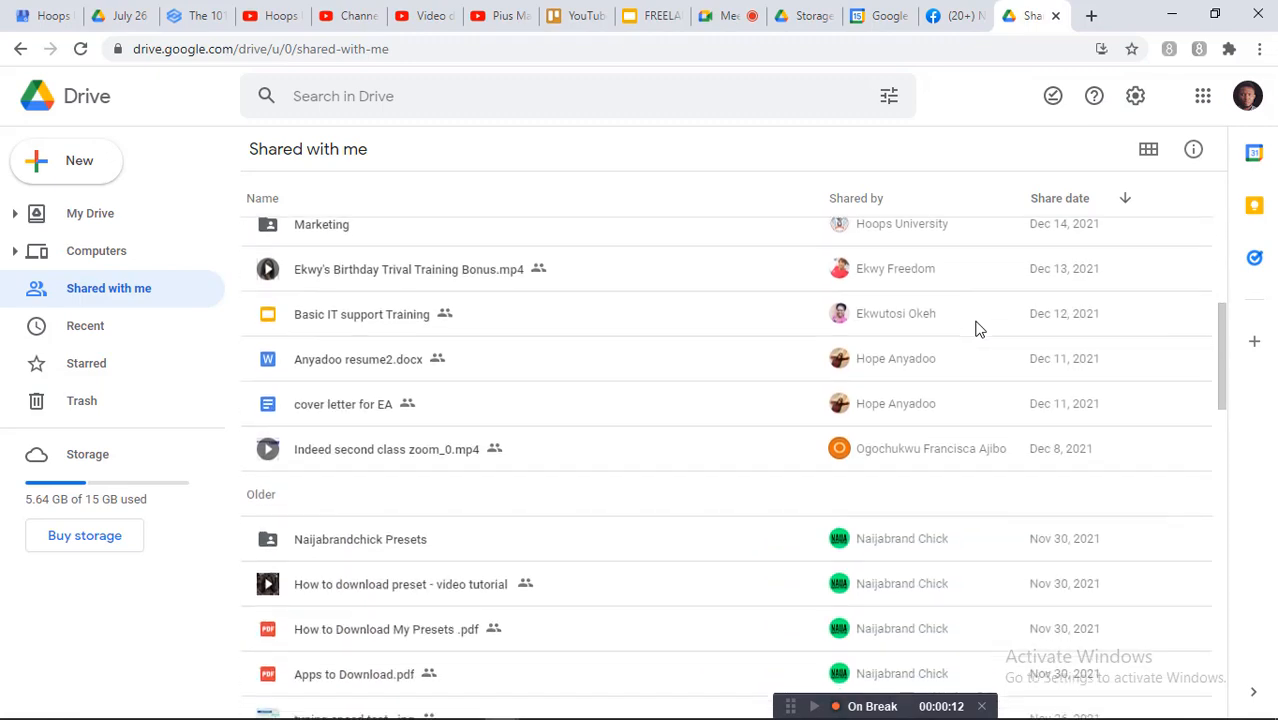
{"action": "scroll", "coordinate": [978, 328], "scroll_direction": "down", "scroll_amount": 5}
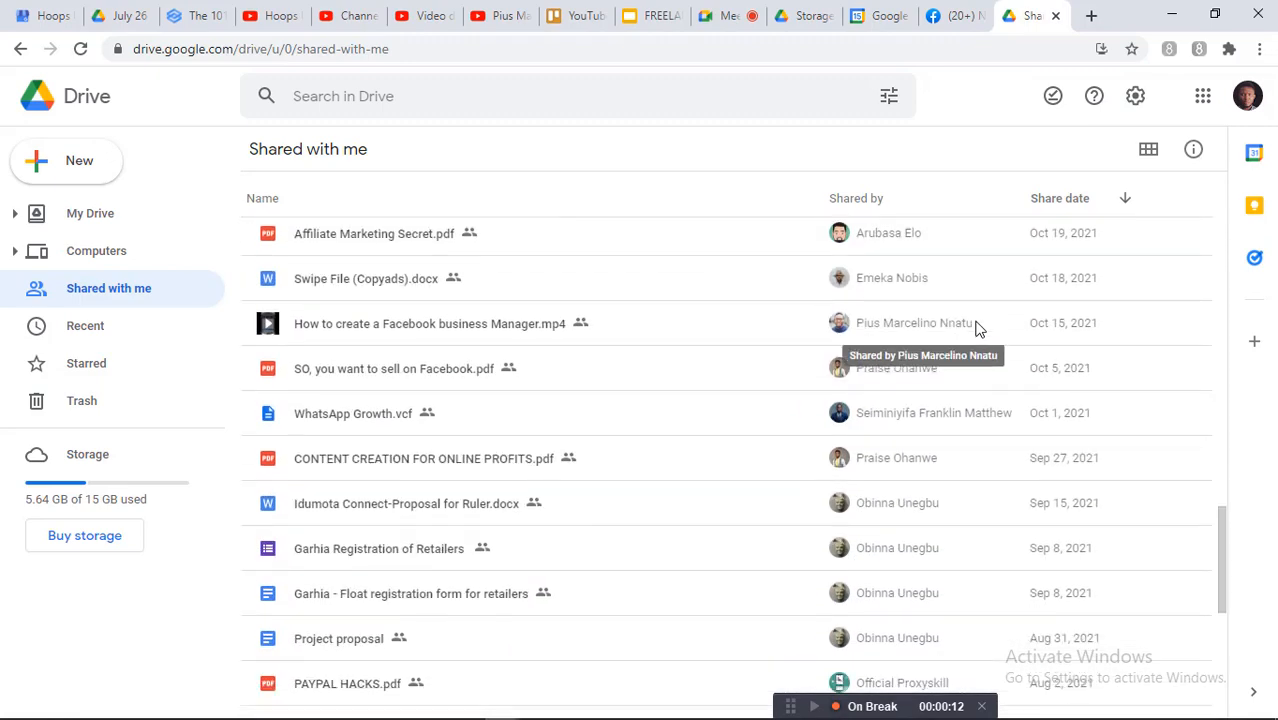
{"action": "scroll", "coordinate": [978, 328], "scroll_direction": "down", "scroll_amount": 2}
{"action": "scroll", "coordinate": [978, 328], "scroll_direction": "up", "scroll_amount": 1}
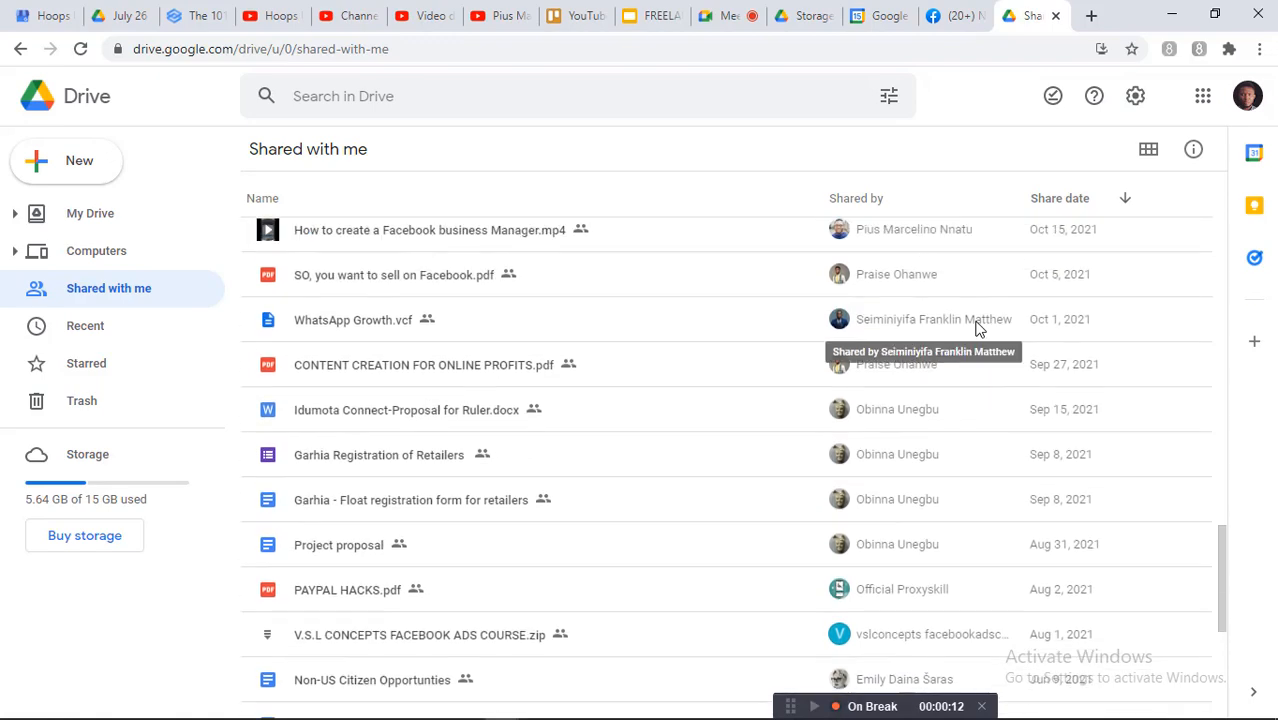
{"action": "scroll", "coordinate": [978, 328], "scroll_direction": "up", "scroll_amount": 5}
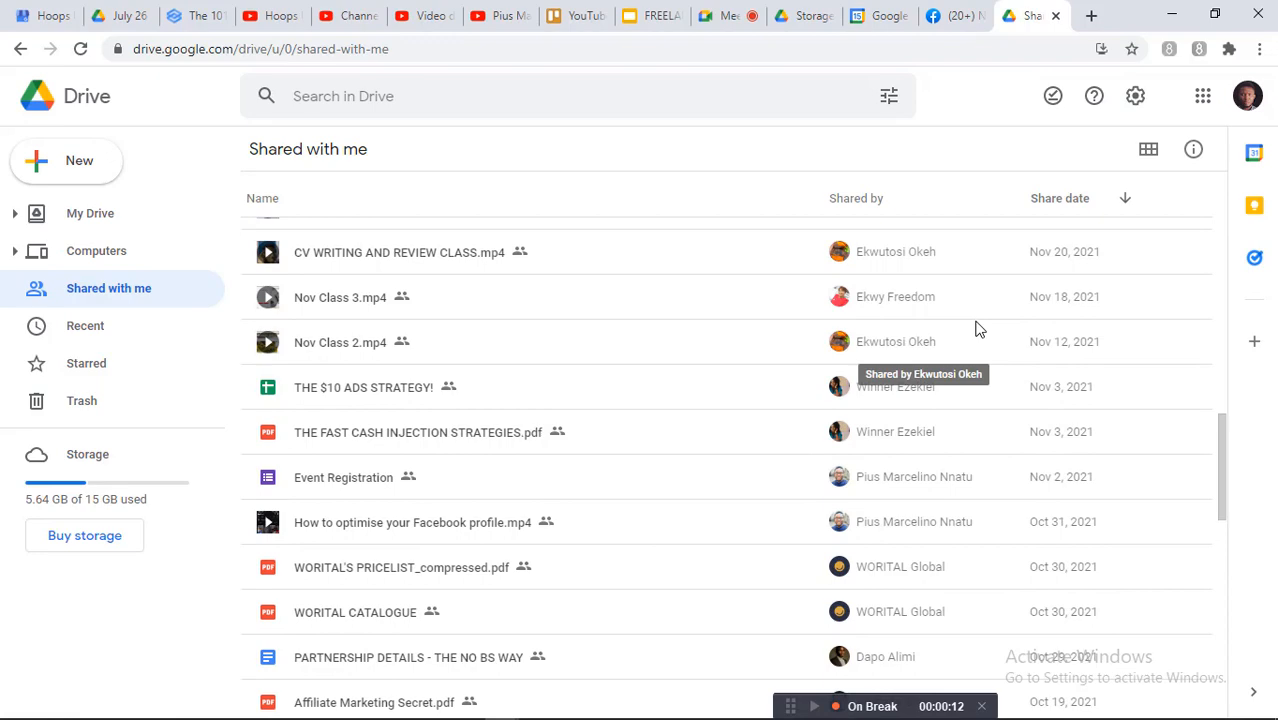
{"action": "scroll", "coordinate": [978, 330], "scroll_direction": "up", "scroll_amount": 8}
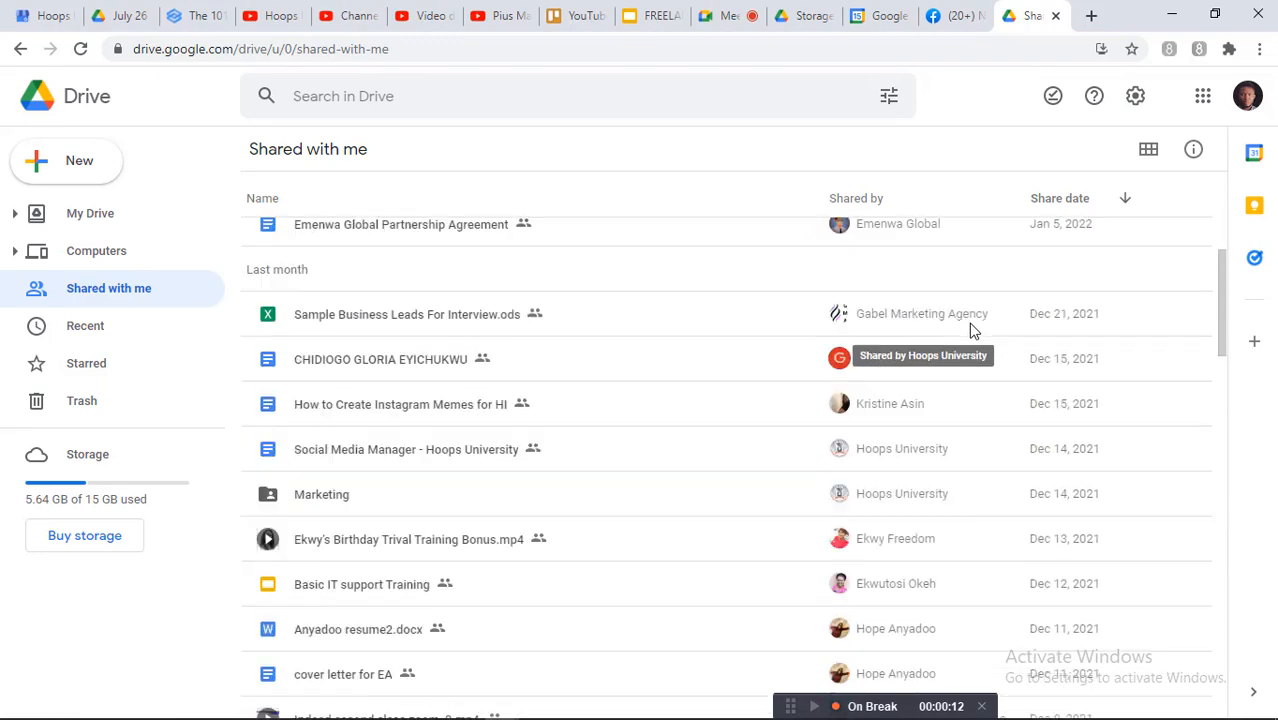
Return to the start of Shared with me, and view the Recent section followed by the Starred section.
{"action": "scroll", "coordinate": [973, 330], "scroll_direction": "up", "scroll_amount": 5}
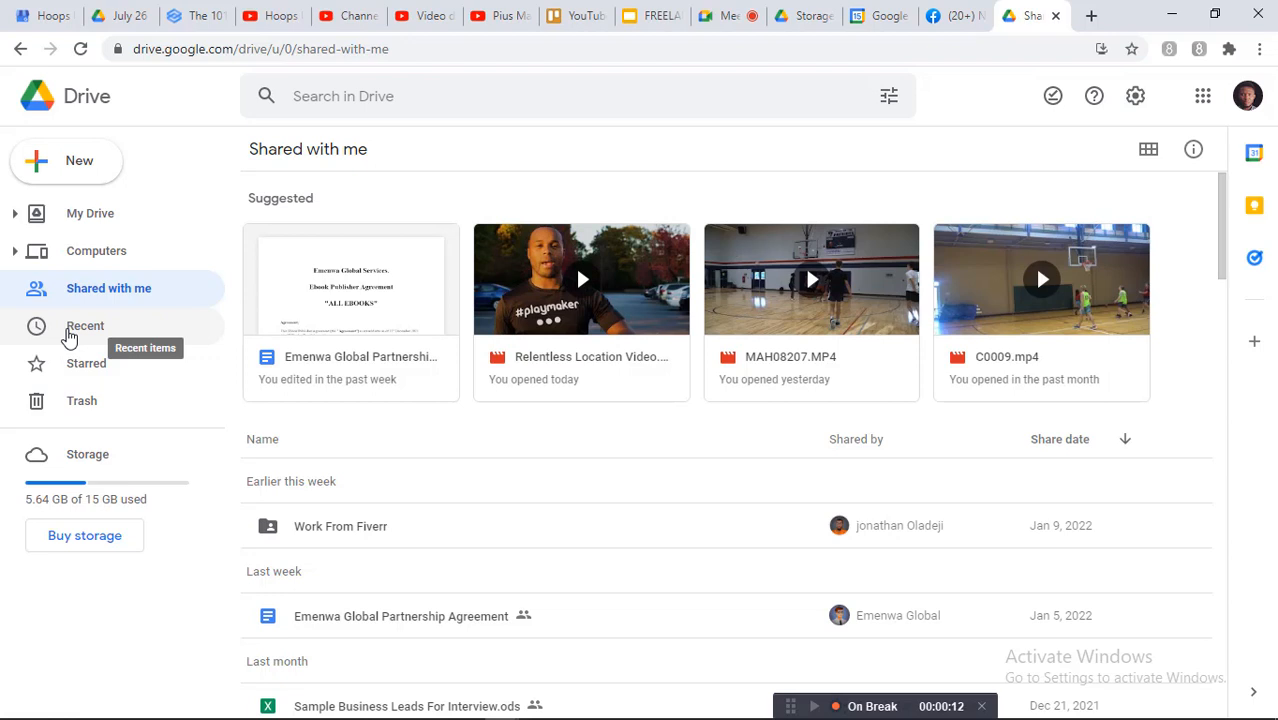
{"action": "left_click", "coordinate": [70, 338]}
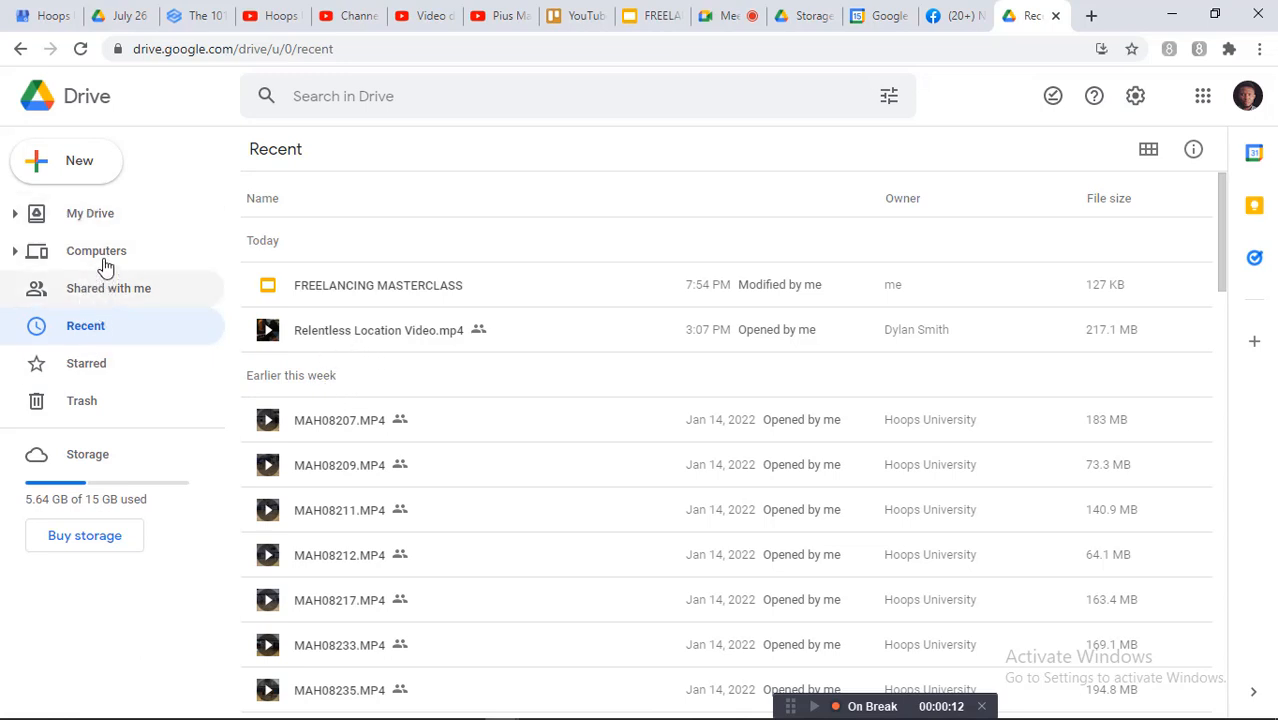
{"action": "left_click", "coordinate": [84, 370]}
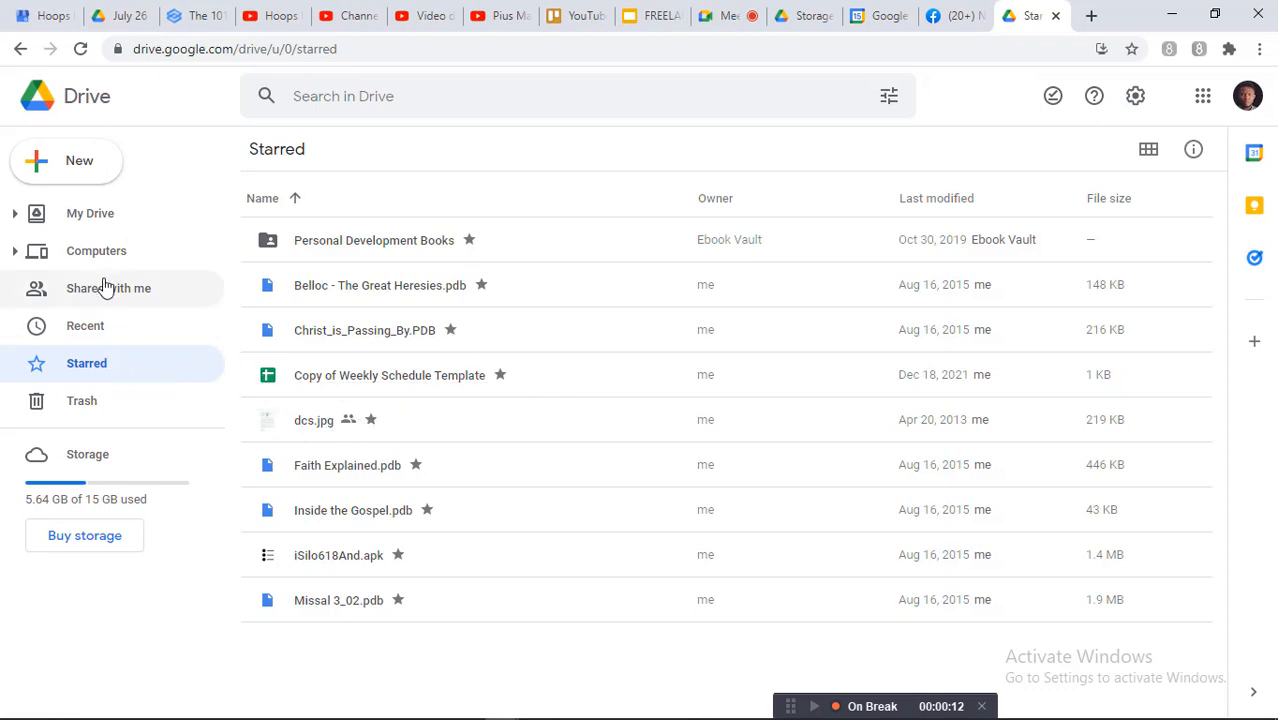
Add the FREELANCING MASTERCLASS presentation from My Drive to Starred, check it in the Starred section and return to My Drive.
{"action": "left_click", "coordinate": [84, 222]}
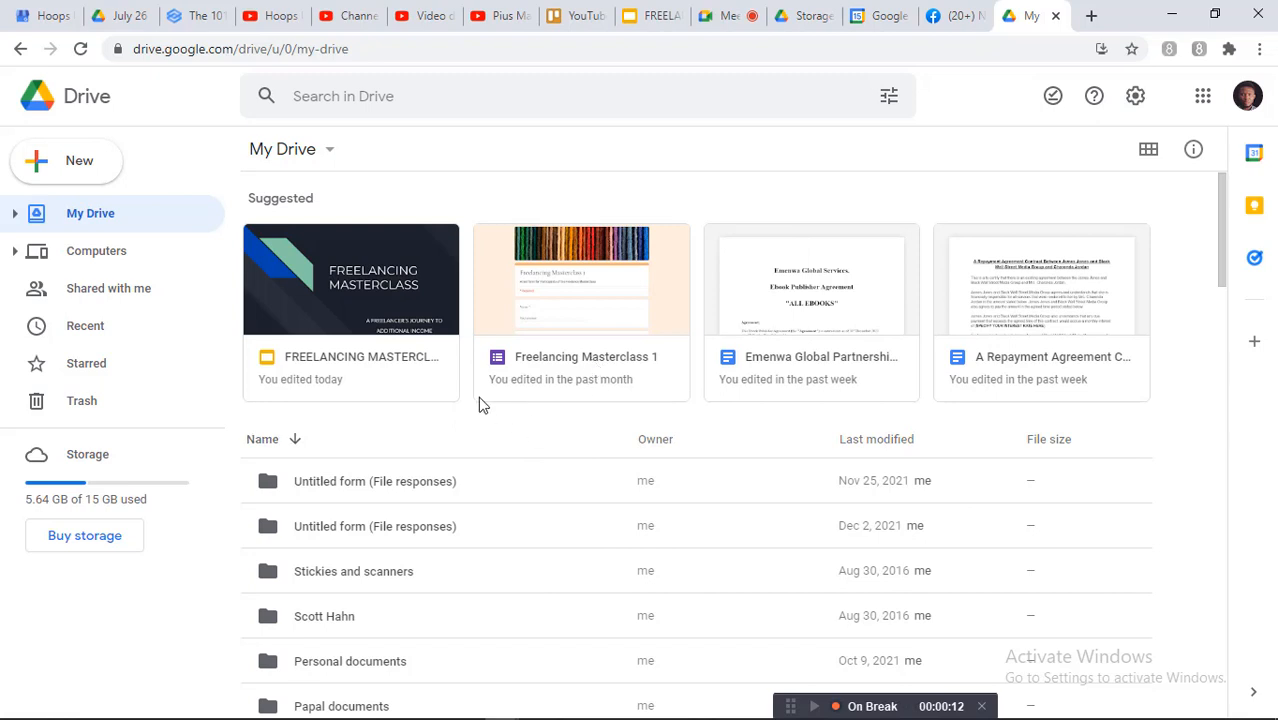
{"action": "right_click", "coordinate": [380, 345]}
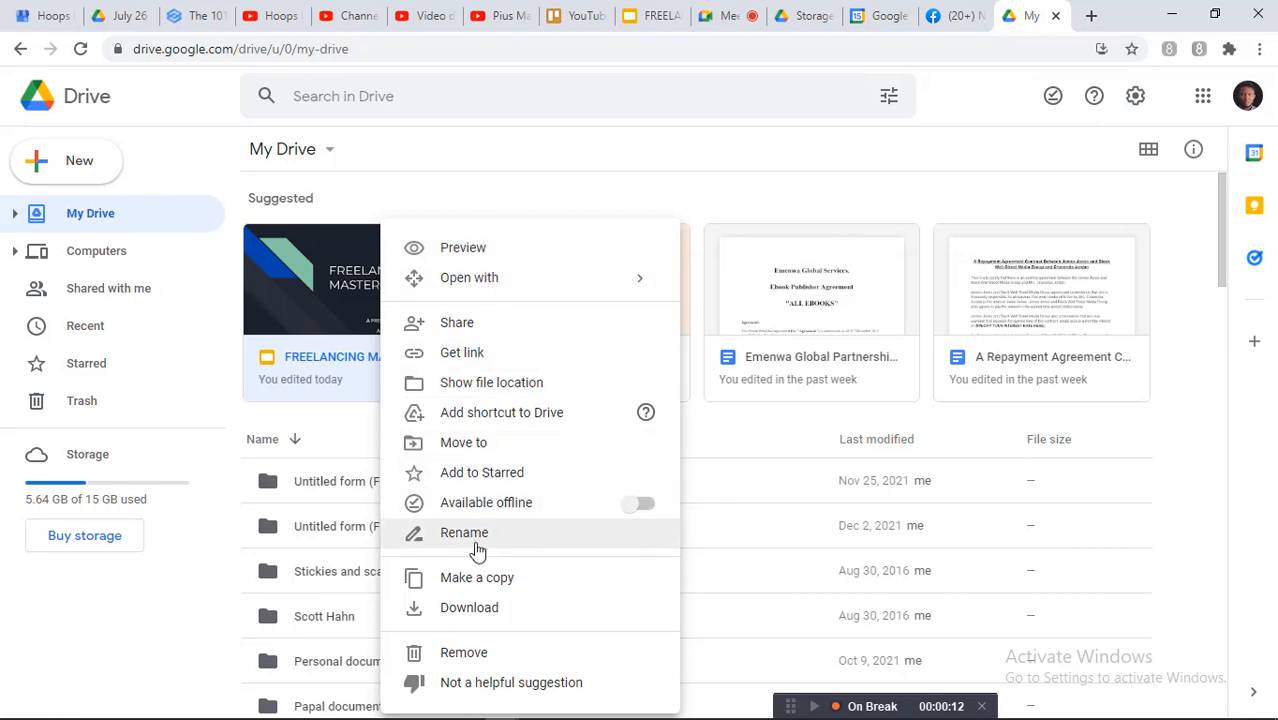
{"action": "left_click", "coordinate": [479, 476]}
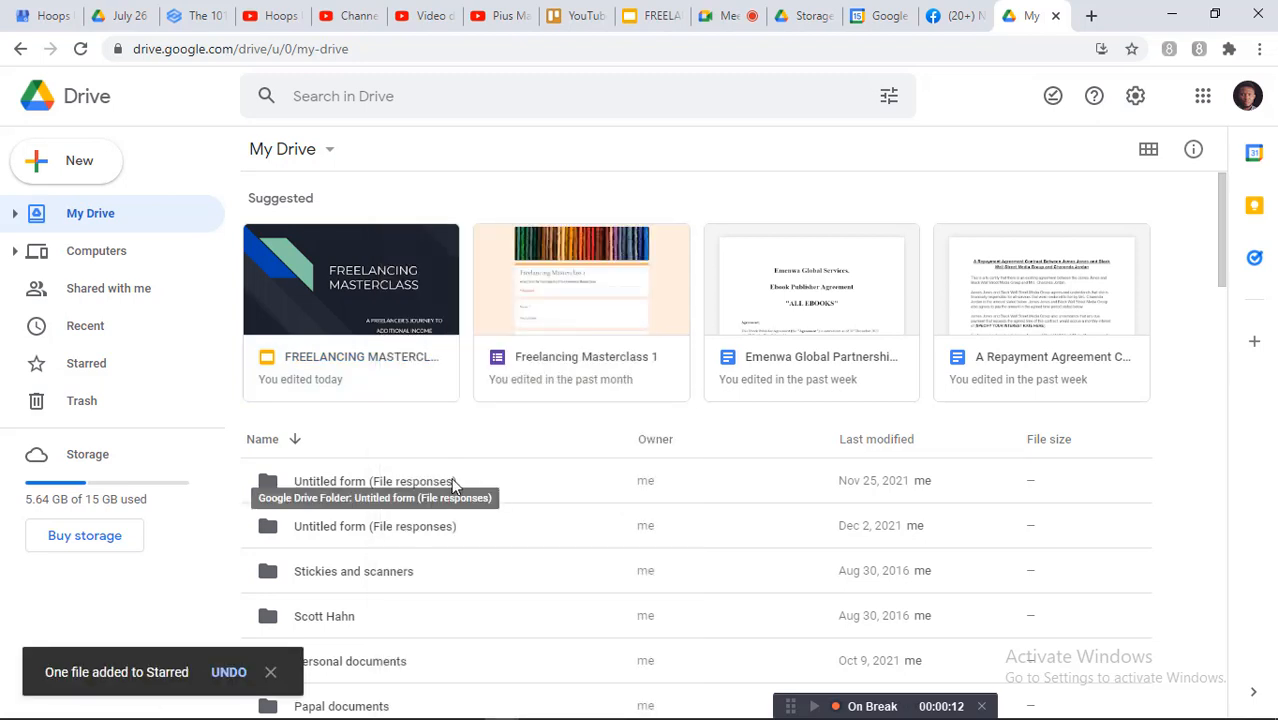
{"action": "left_click", "coordinate": [85, 368]}
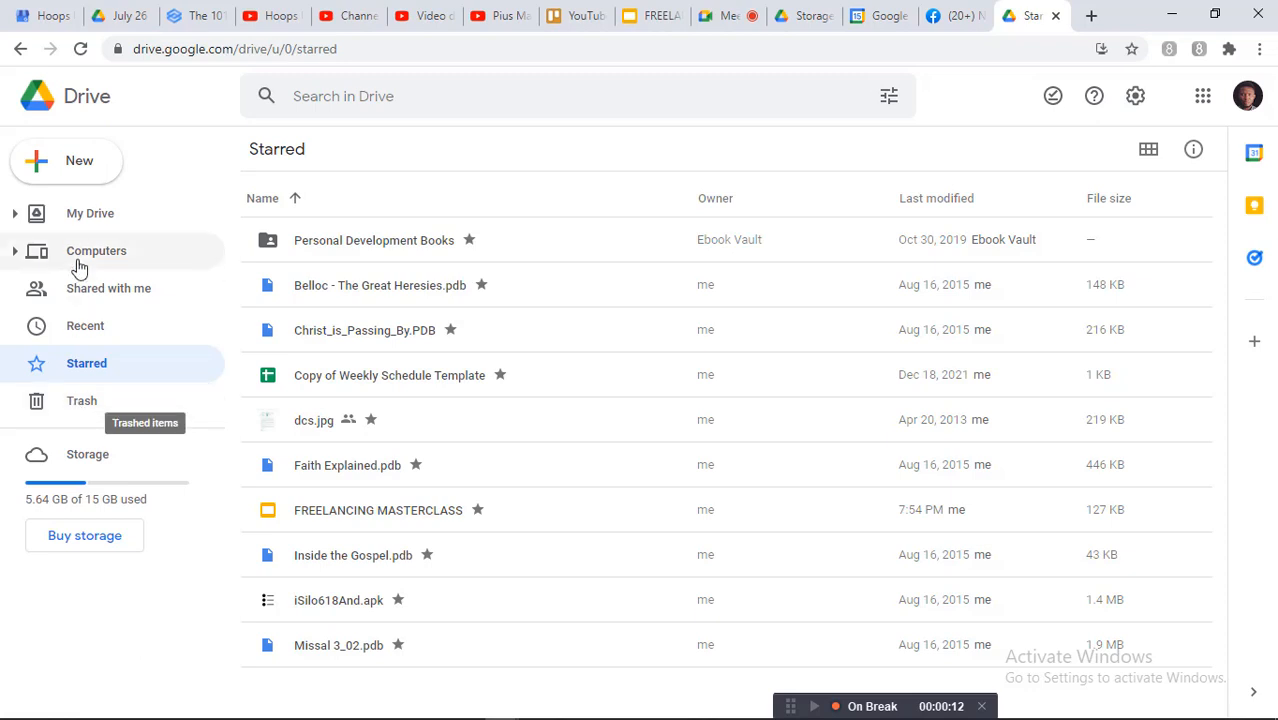
{"action": "left_click", "coordinate": [88, 213]}
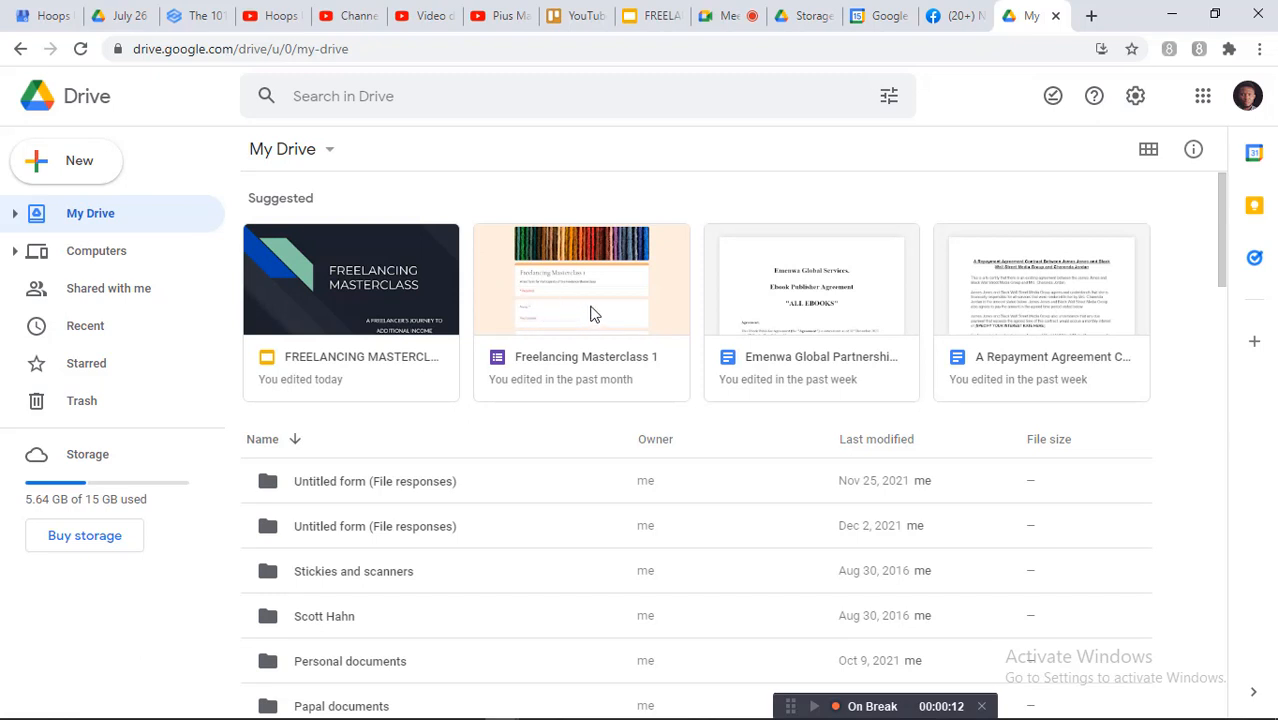
Start sharing the Freelancing Masterclass 1 form and add the first suggested contact's e-mail as an editor.
{"action": "right_click", "coordinate": [590, 314]}
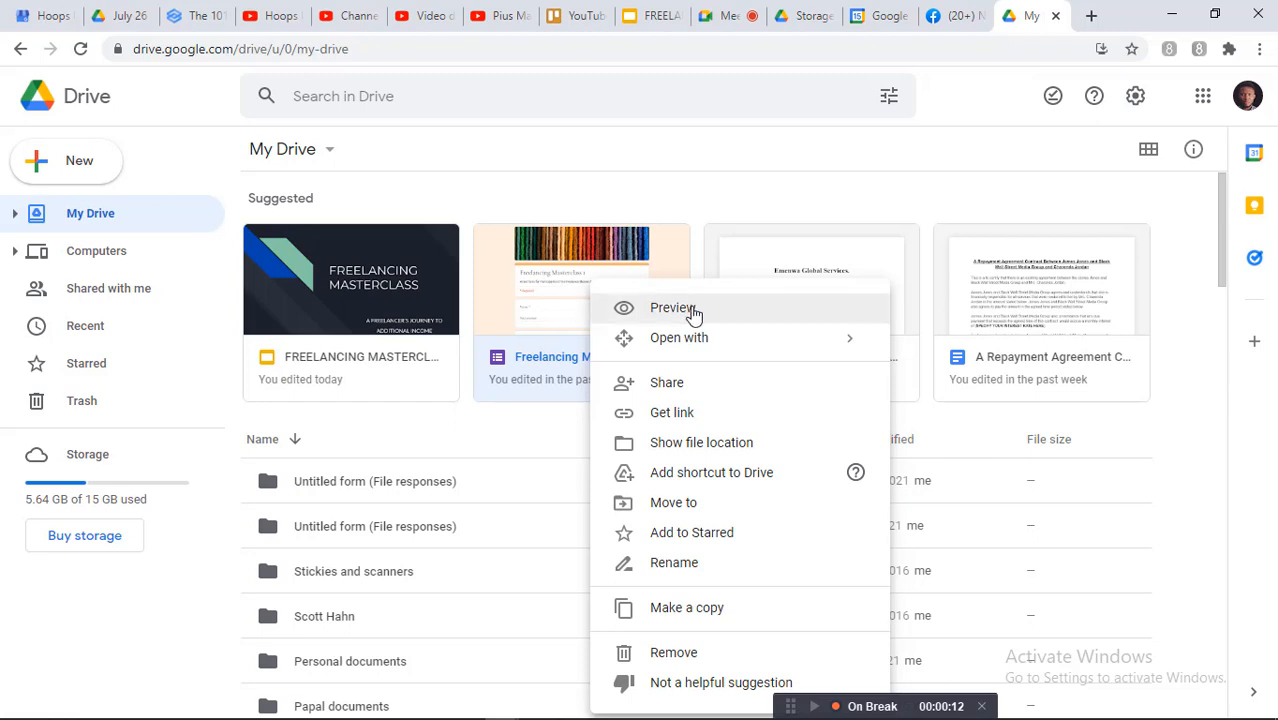
{"action": "mouse_move", "coordinate": [736, 344]}
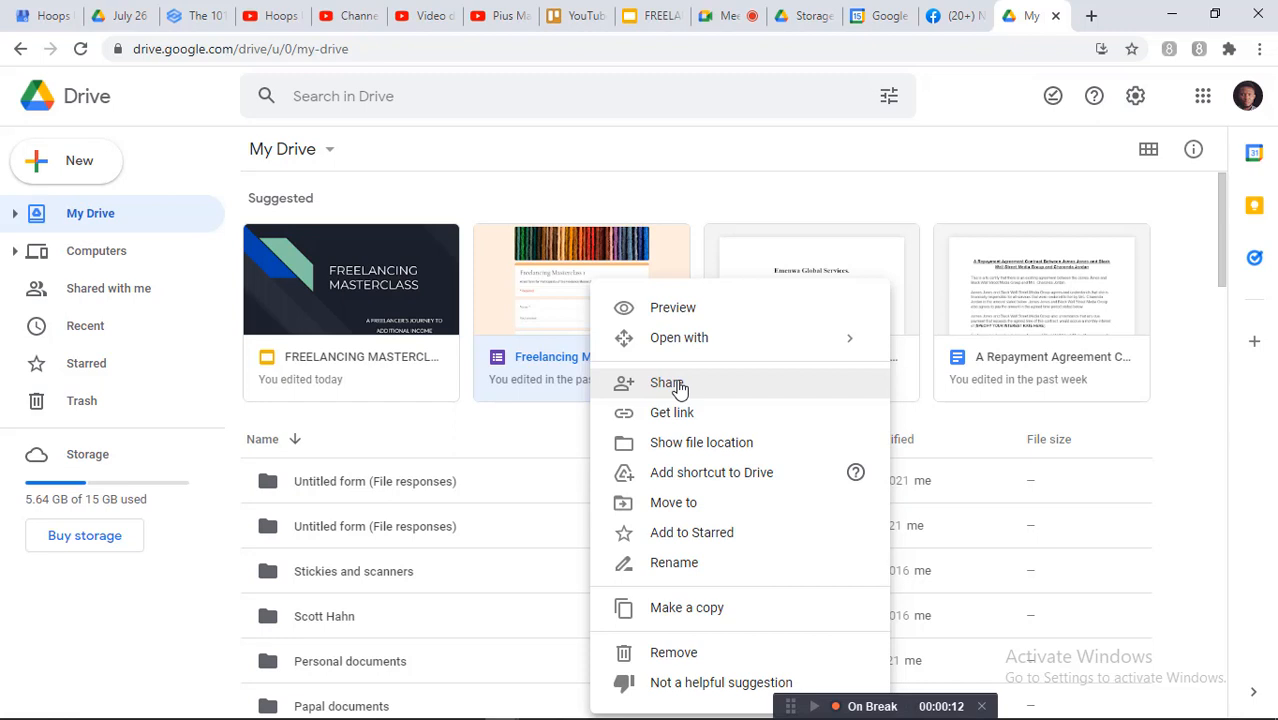
{"action": "left_click", "coordinate": [668, 383]}
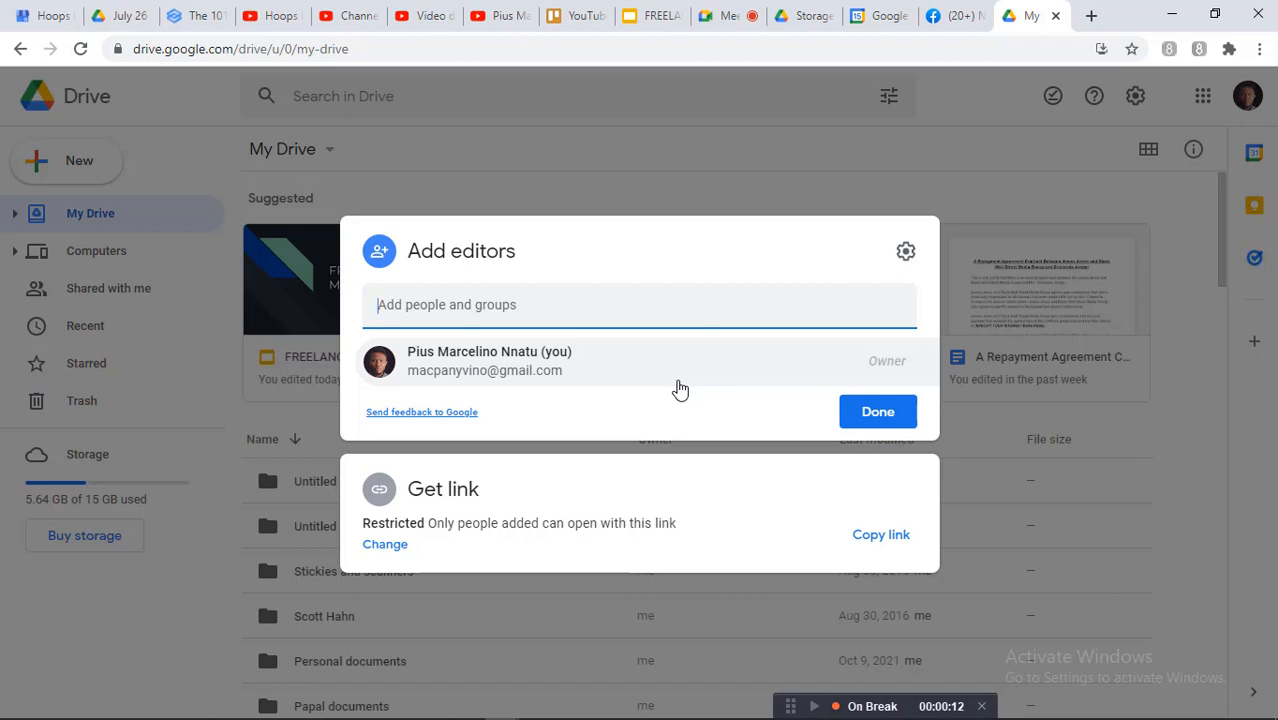
{"action": "left_click", "coordinate": [493, 312]}
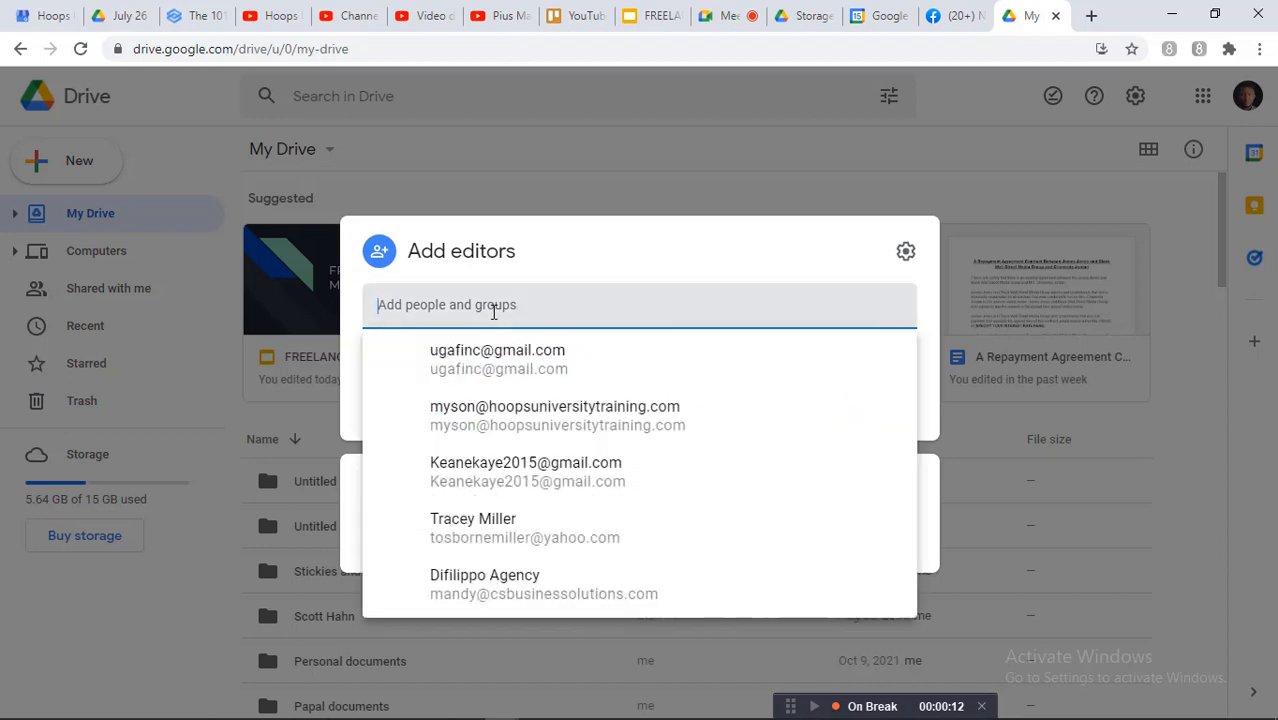
{"action": "left_click", "coordinate": [507, 366]}
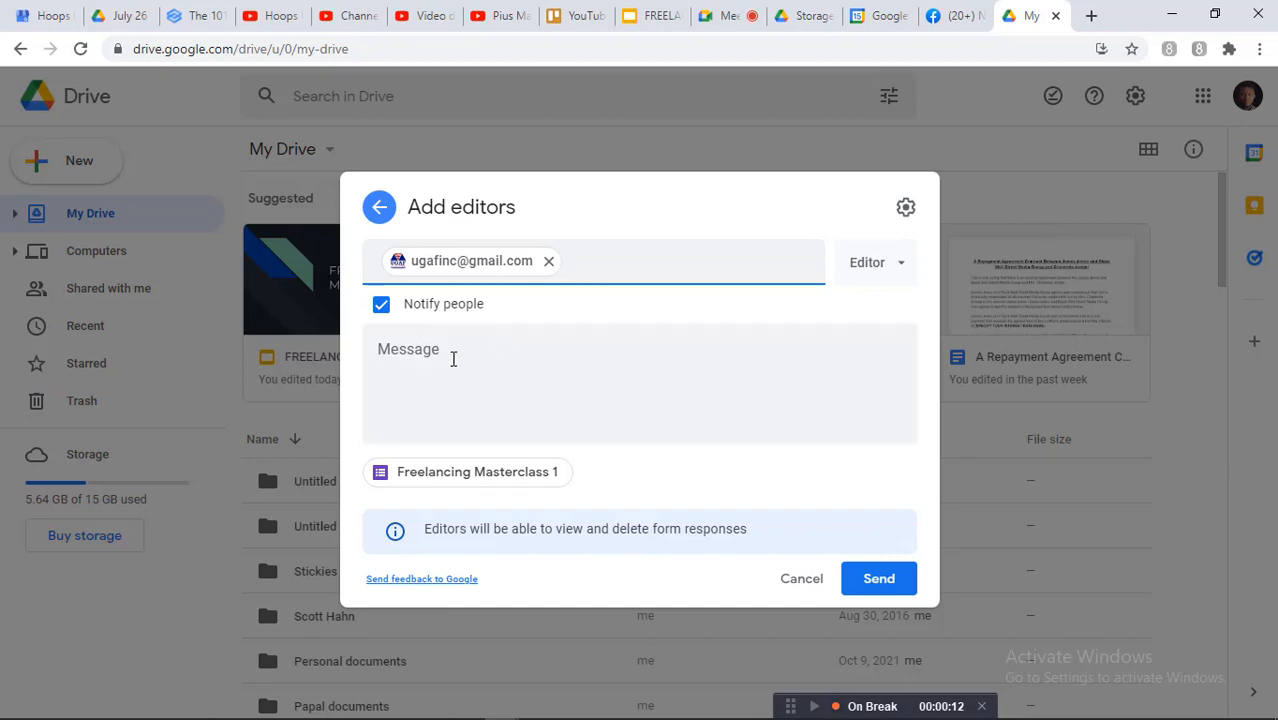
Switch Notify people off and on again, enter the empty message field and view the roles available for the added contact.
{"action": "left_click", "coordinate": [381, 304]}
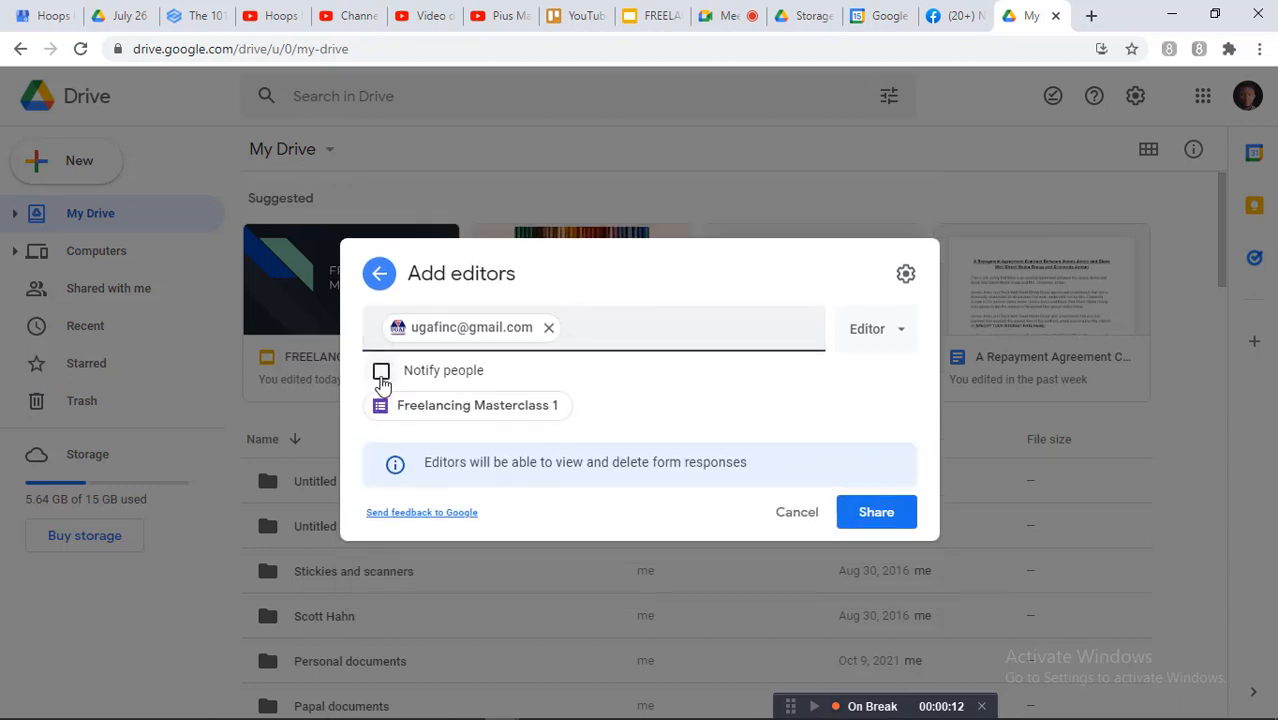
{"action": "left_click", "coordinate": [381, 373]}
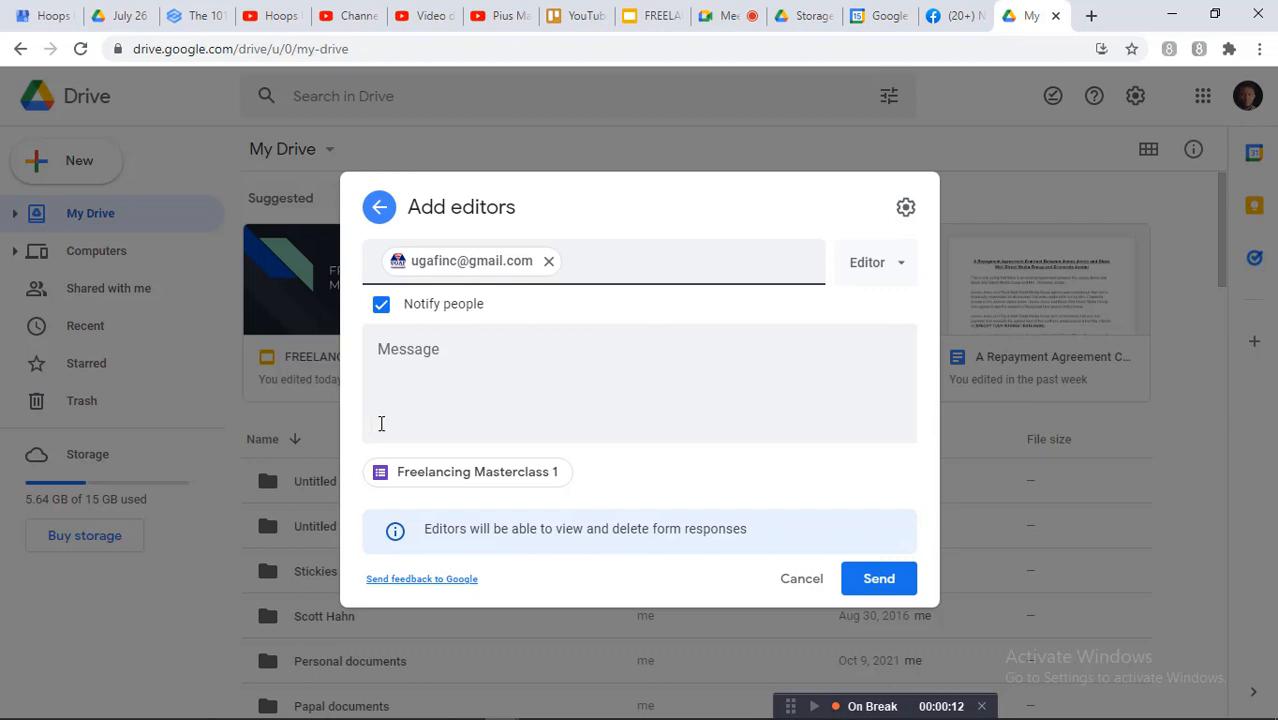
{"action": "left_click", "coordinate": [428, 352]}
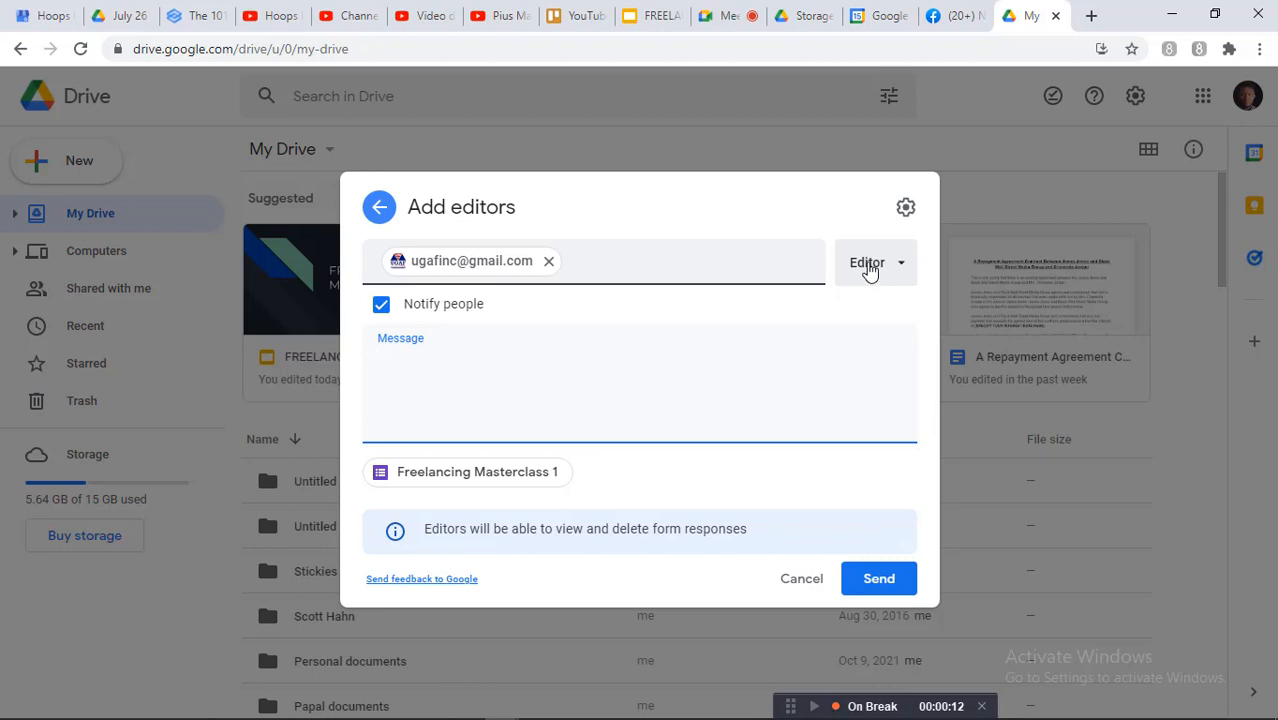
{"action": "left_click", "coordinate": [869, 273]}
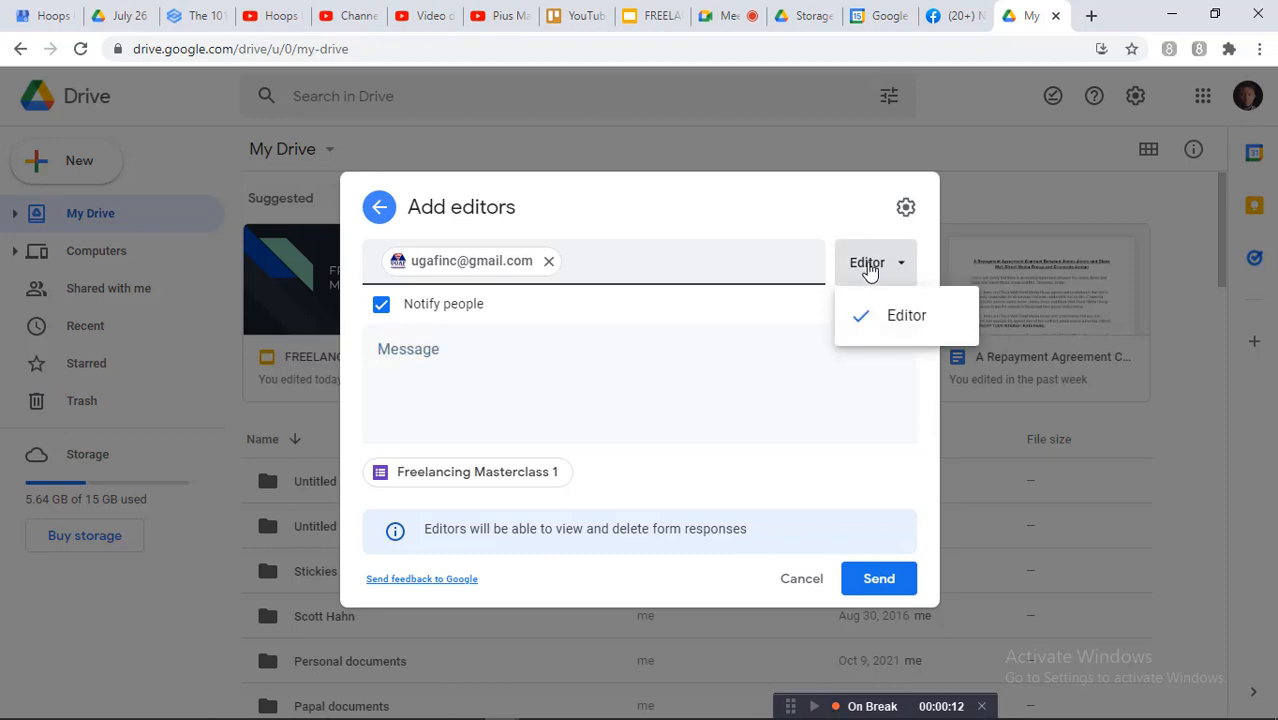
Toggle the sharing setting that lets editors change permissions and share, leave it enabled and return to the Add editors dialog.
{"action": "left_click", "coordinate": [905, 210]}
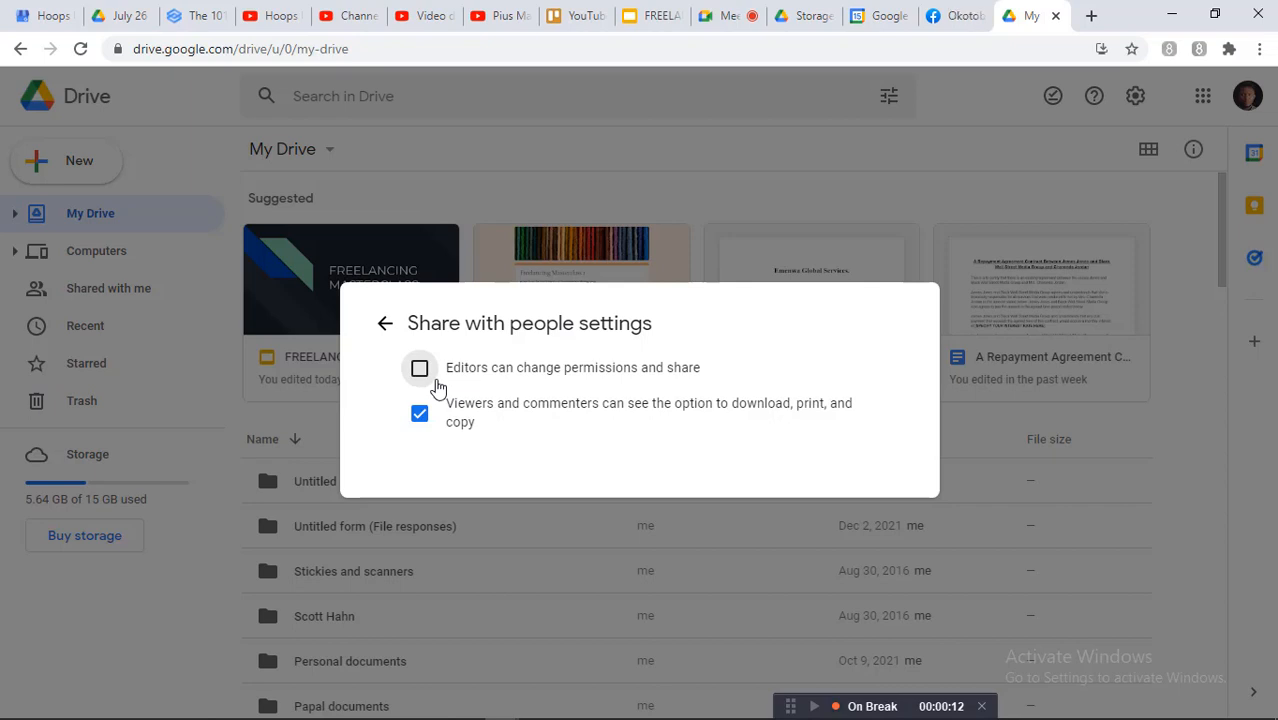
{"action": "left_click", "coordinate": [421, 372]}
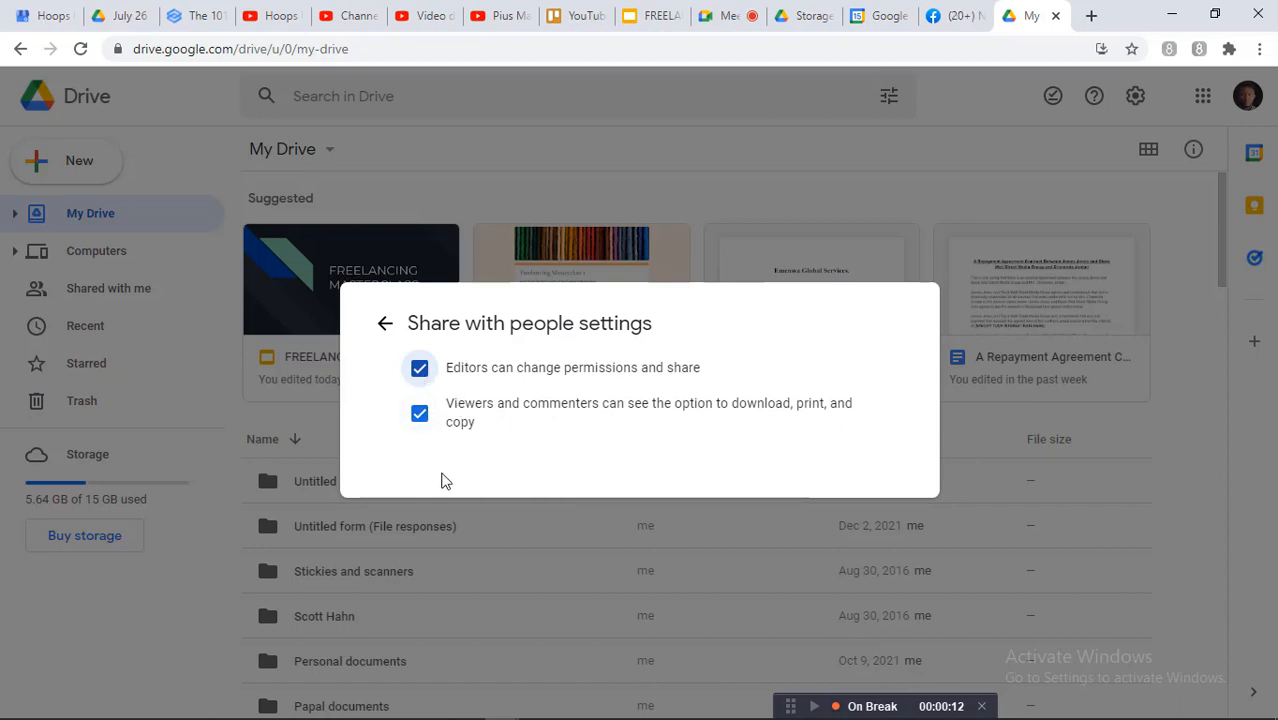
{"action": "left_click", "coordinate": [385, 324]}
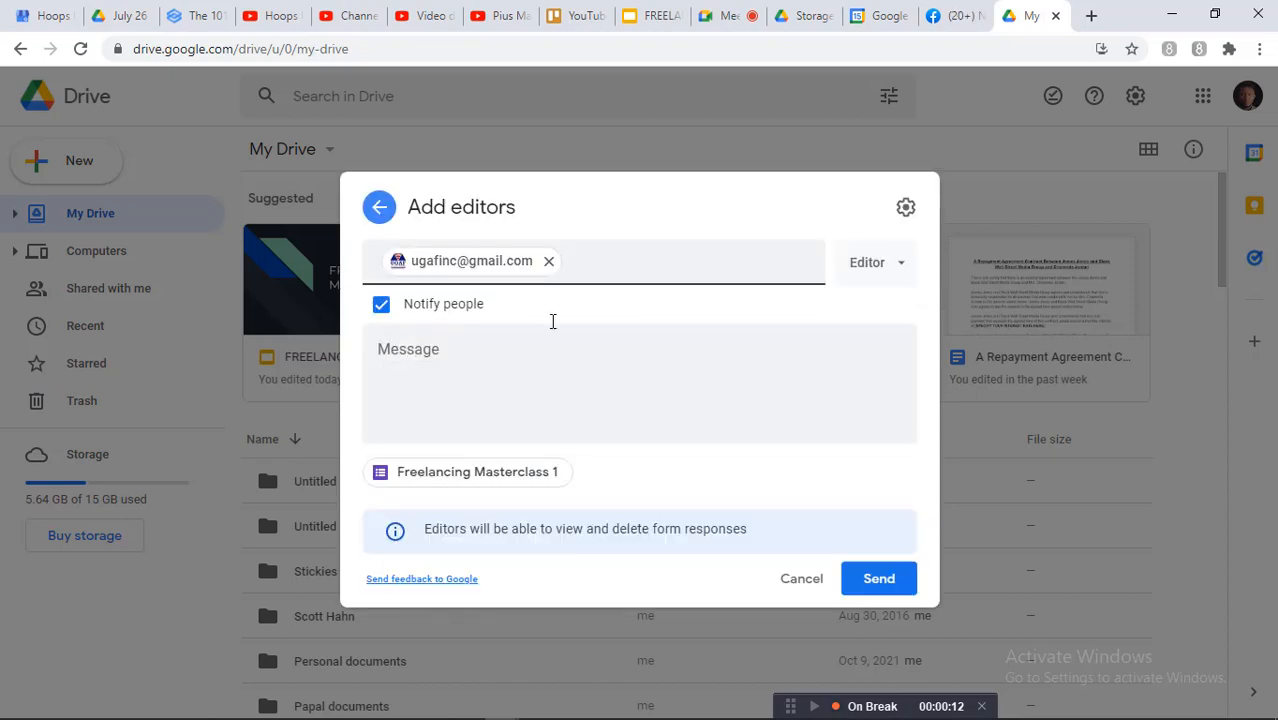
Check the Editor role choice again, then close the sharing dialog and discard the unsaved changes.
{"action": "left_click", "coordinate": [876, 272]}
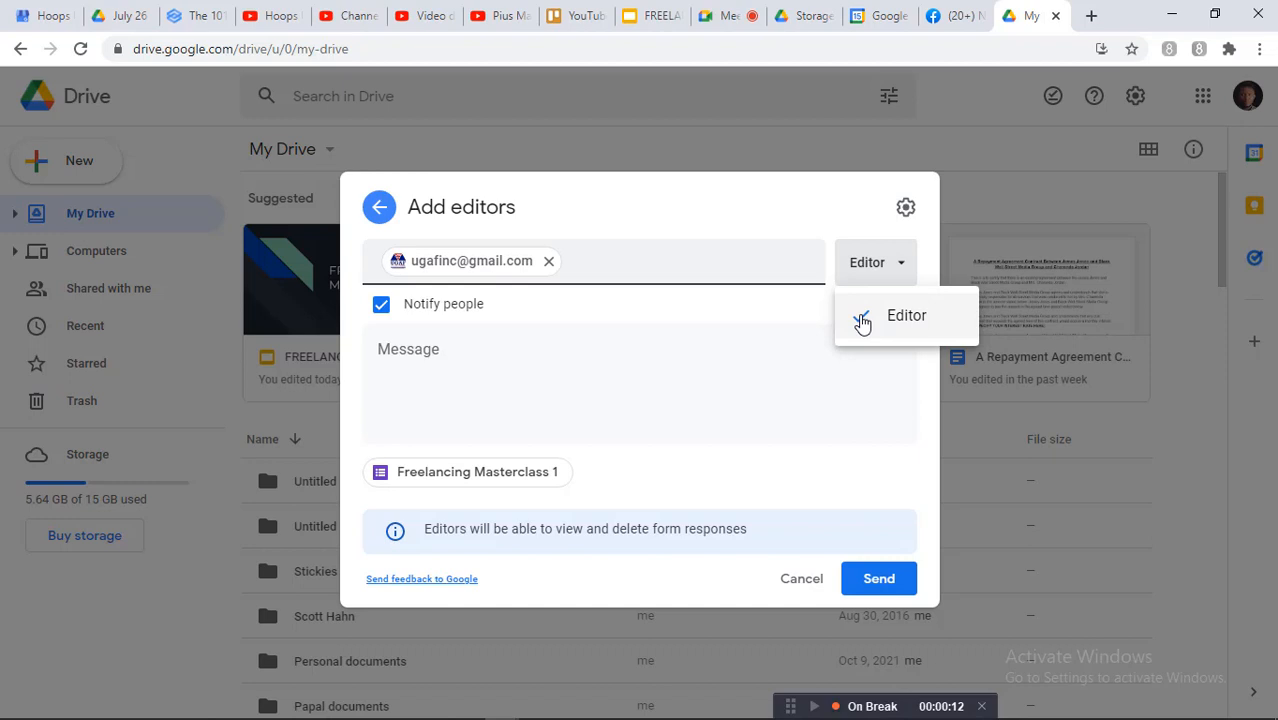
{"action": "left_click", "coordinate": [862, 320]}
{"action": "left_click", "coordinate": [893, 274]}
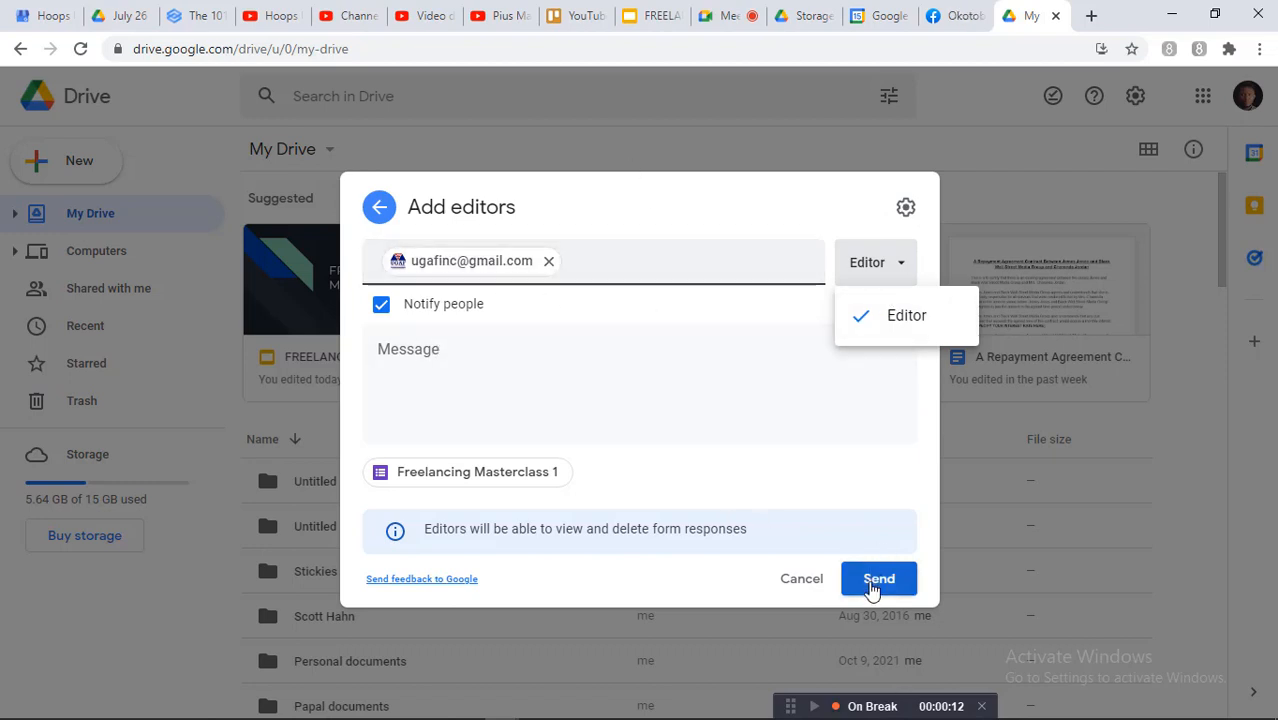
{"action": "left_click", "coordinate": [1031, 210]}
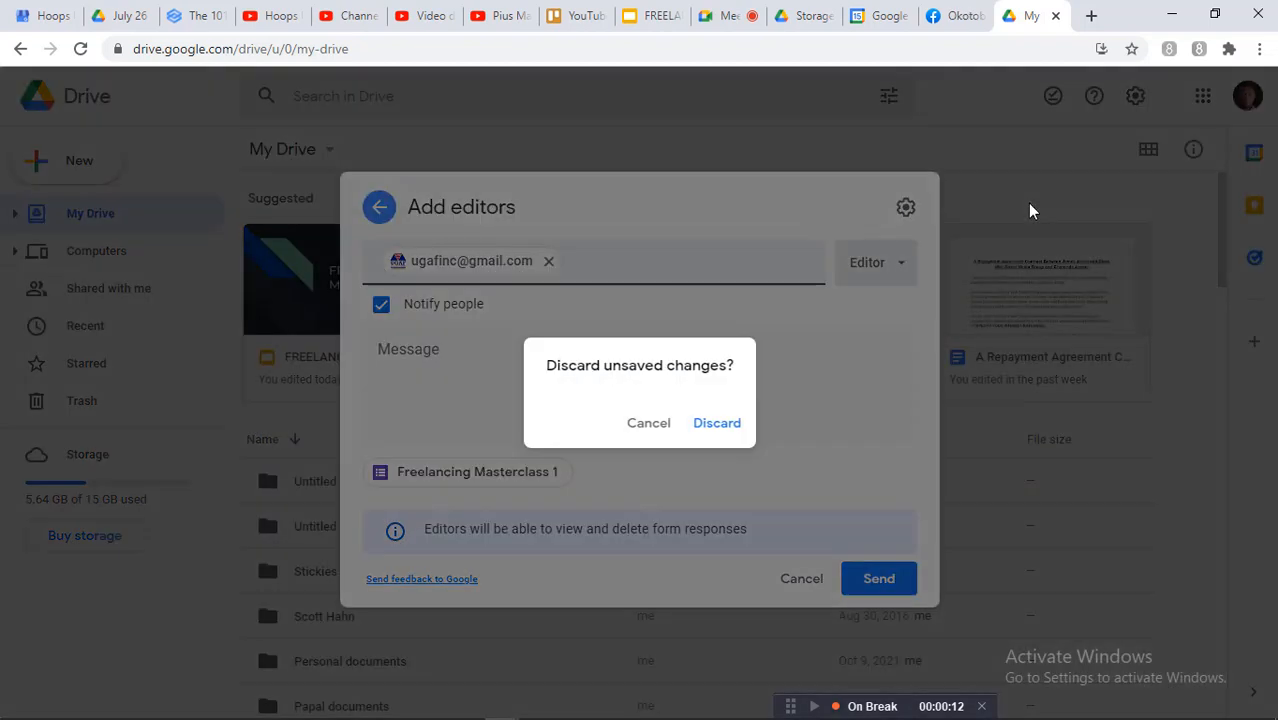
{"action": "left_click", "coordinate": [703, 424]}
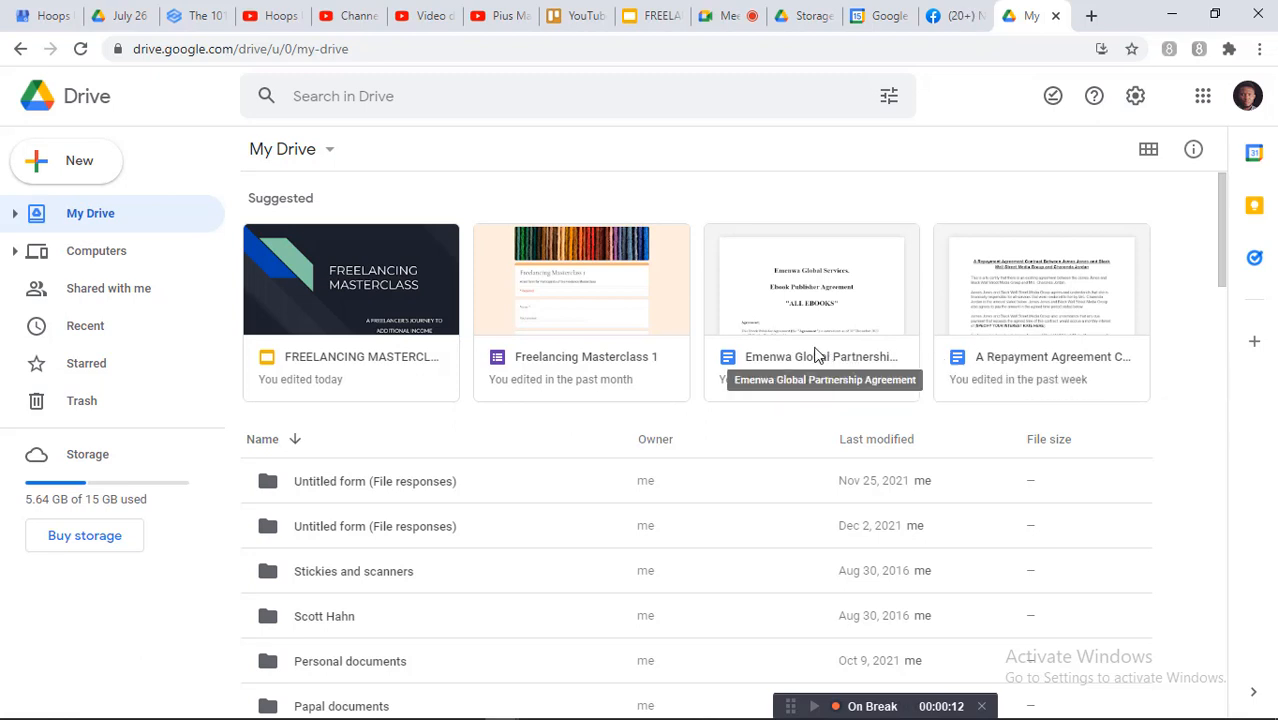
Look through the folders and files in My Drive, select why_confession.pdf and return to the start of the list.
{"action": "scroll", "coordinate": [800, 350], "scroll_direction": "down", "scroll_amount": 1}
{"action": "scroll", "coordinate": [800, 347], "scroll_direction": "down", "scroll_amount": 1}
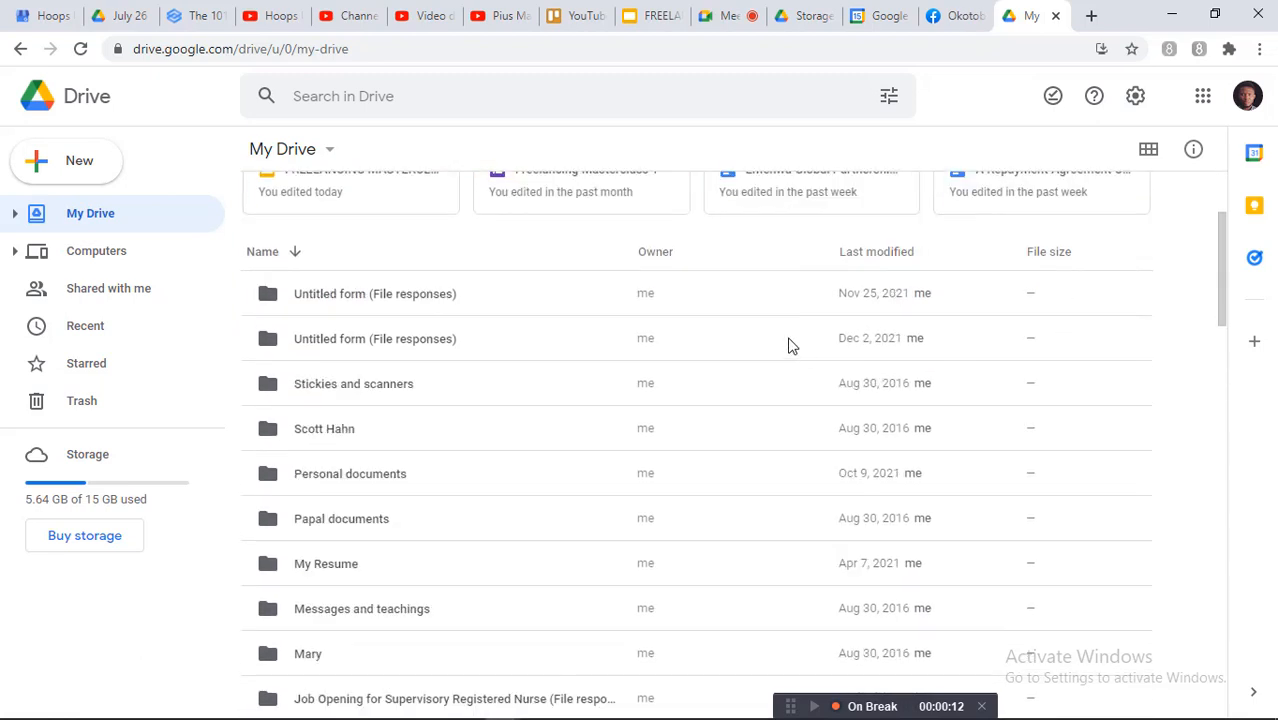
{"action": "scroll", "coordinate": [513, 328], "scroll_direction": "down", "scroll_amount": 2}
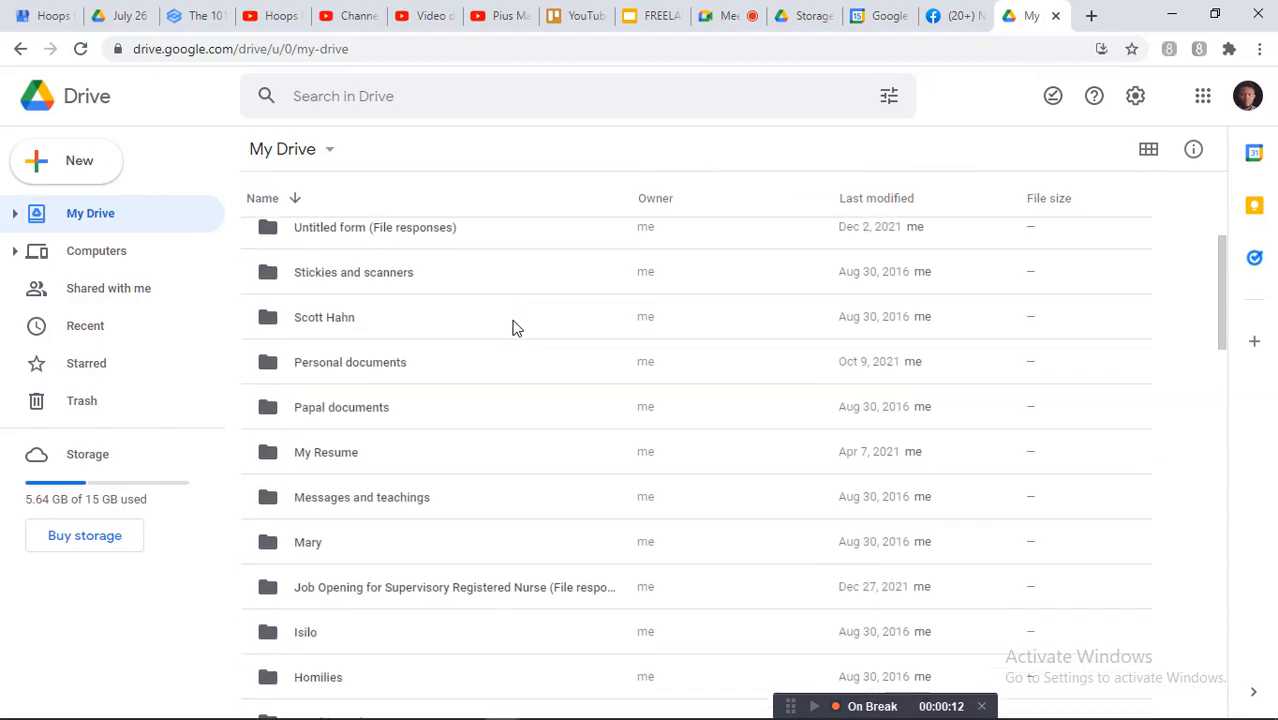
{"action": "scroll", "coordinate": [513, 328], "scroll_direction": "down", "scroll_amount": 6}
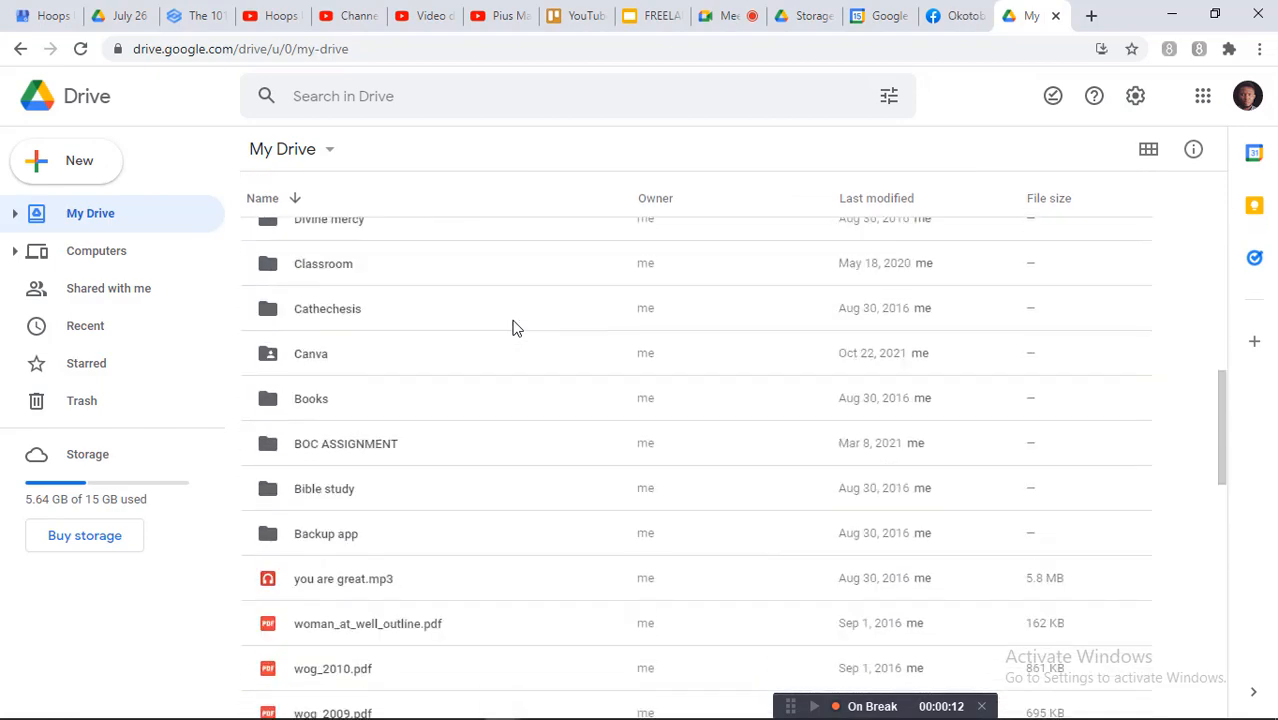
{"action": "scroll", "coordinate": [513, 328], "scroll_direction": "down", "scroll_amount": 3}
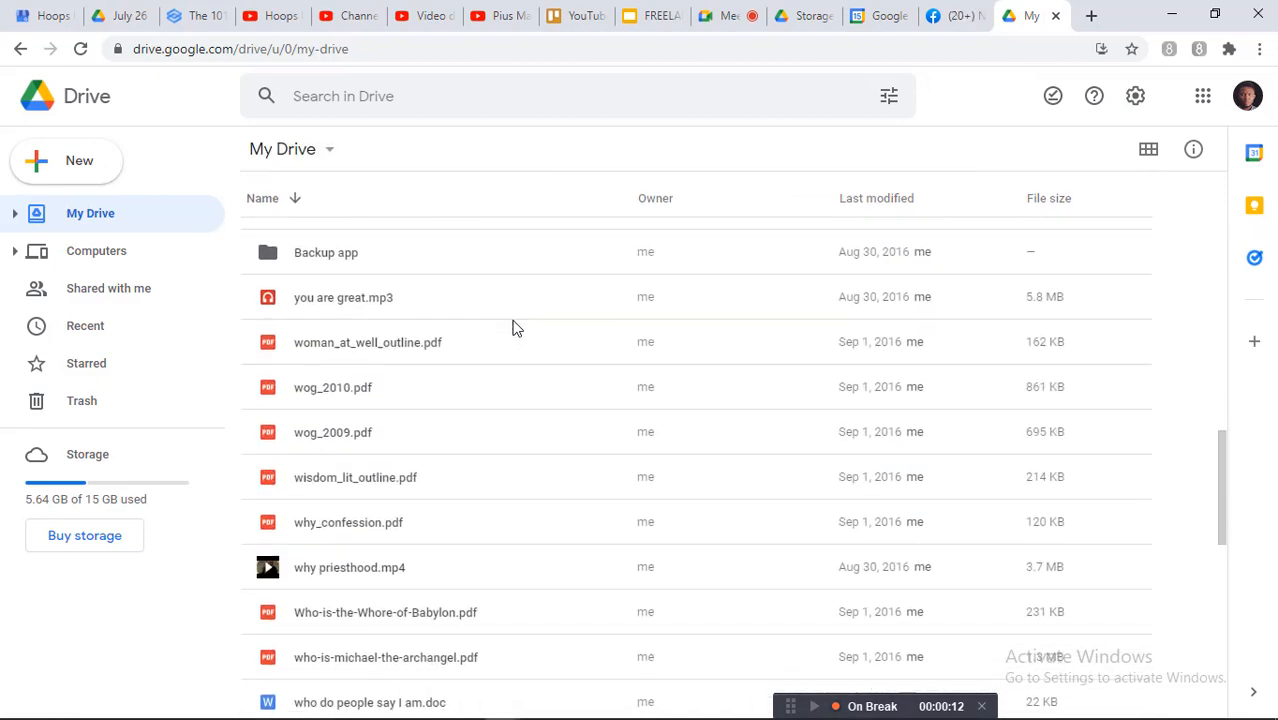
{"action": "scroll", "coordinate": [513, 328], "scroll_direction": "down", "scroll_amount": 2}
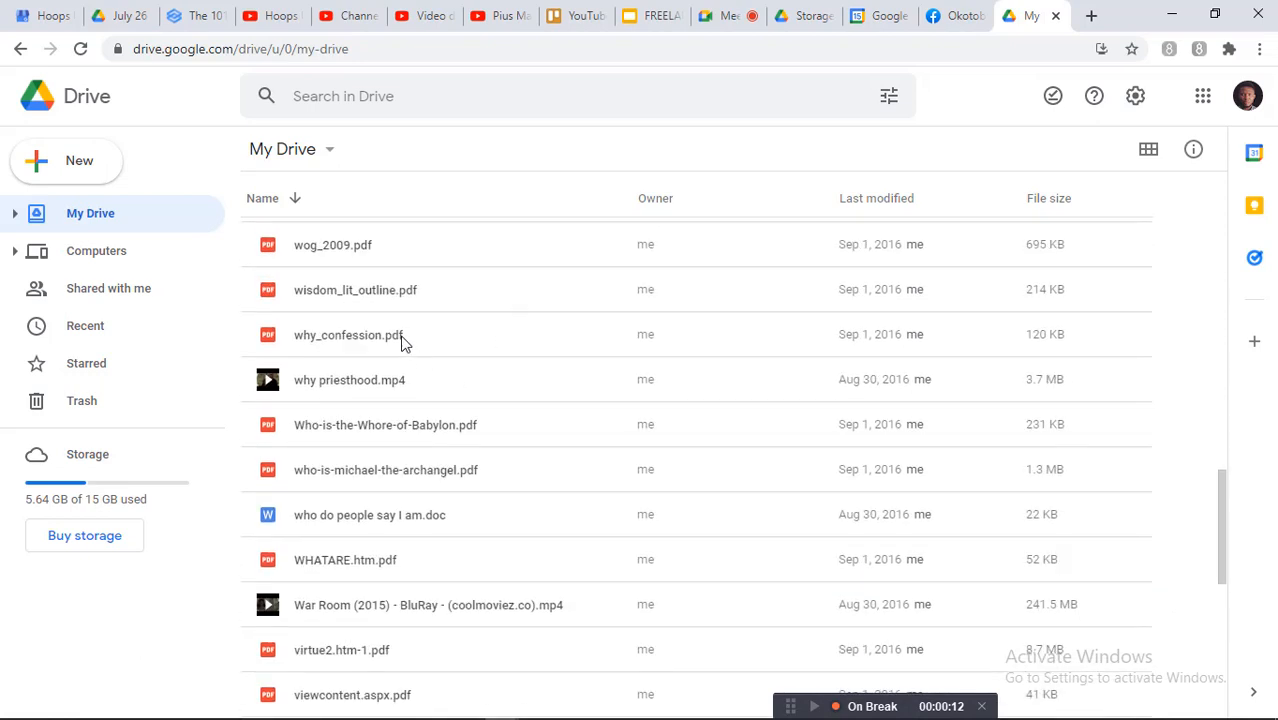
{"action": "left_click", "coordinate": [402, 343]}
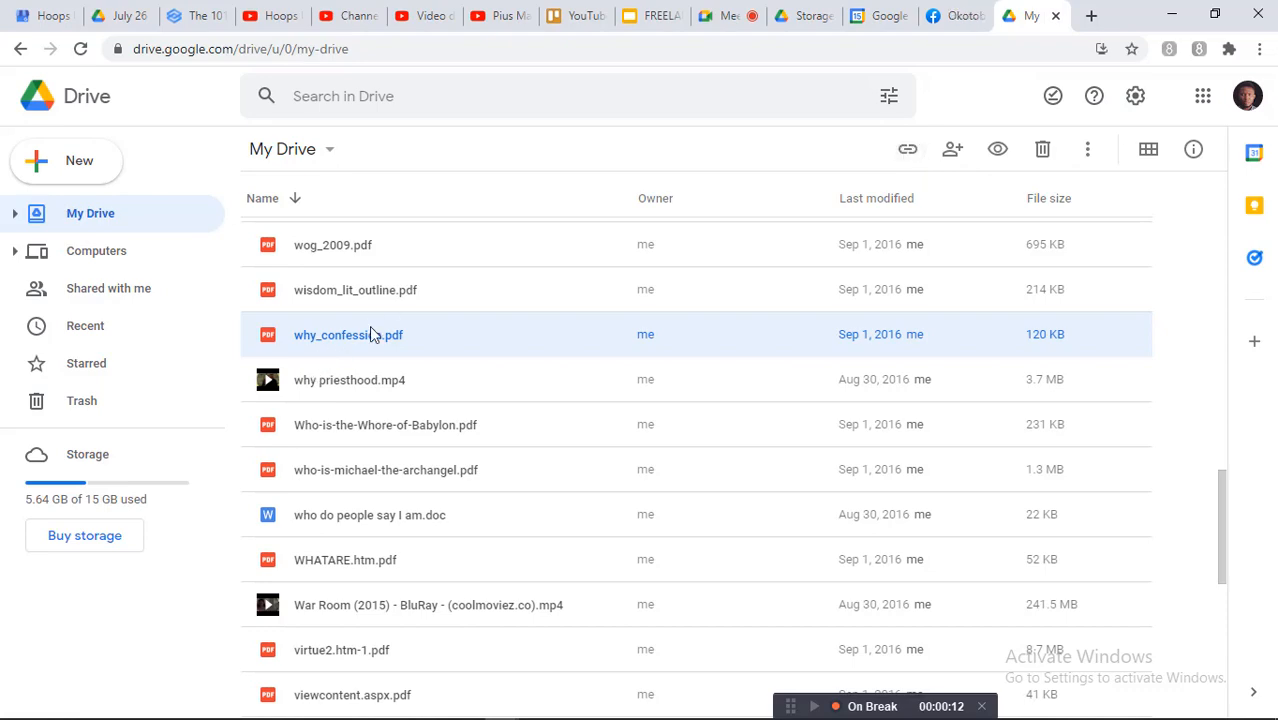
{"action": "scroll", "coordinate": [567, 376], "scroll_direction": "up", "scroll_amount": 15}
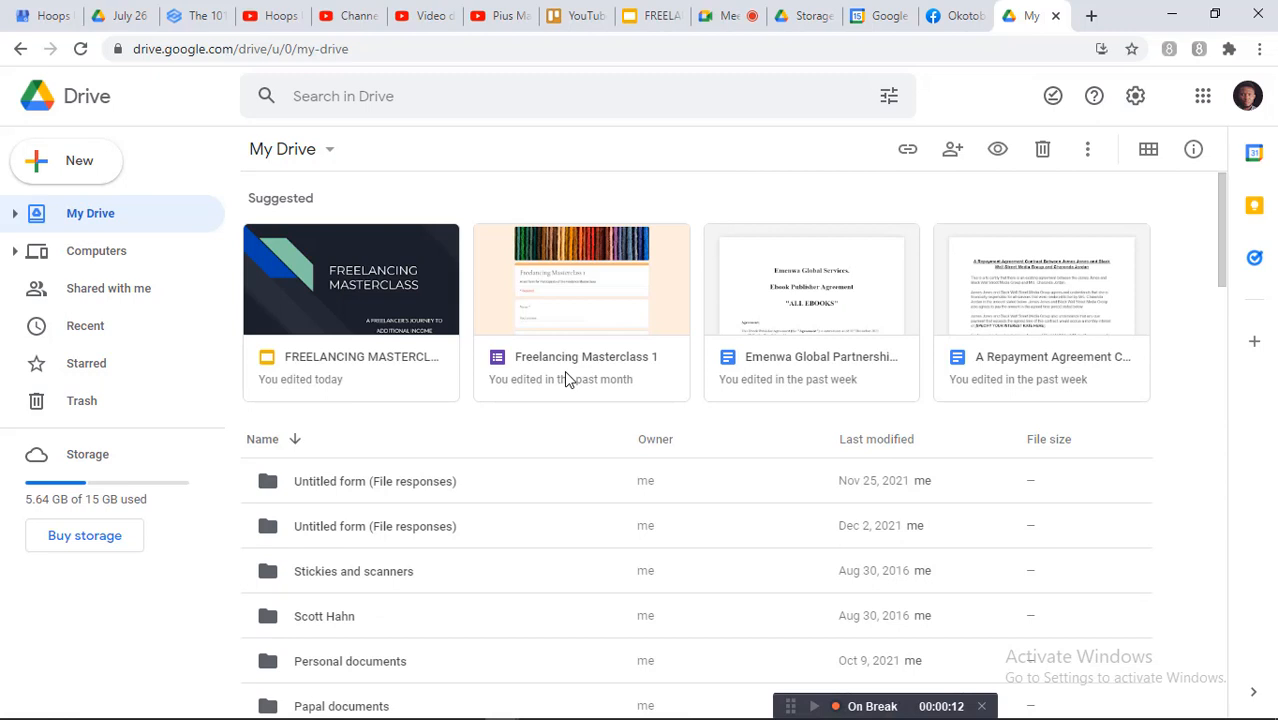
Open sharing for the Freelancing Masterclass 1 form, set its link access to Anyone with the link and dismiss the tips.
{"action": "left_click", "coordinate": [627, 361]}
{"action": "right_click", "coordinate": [627, 361]}
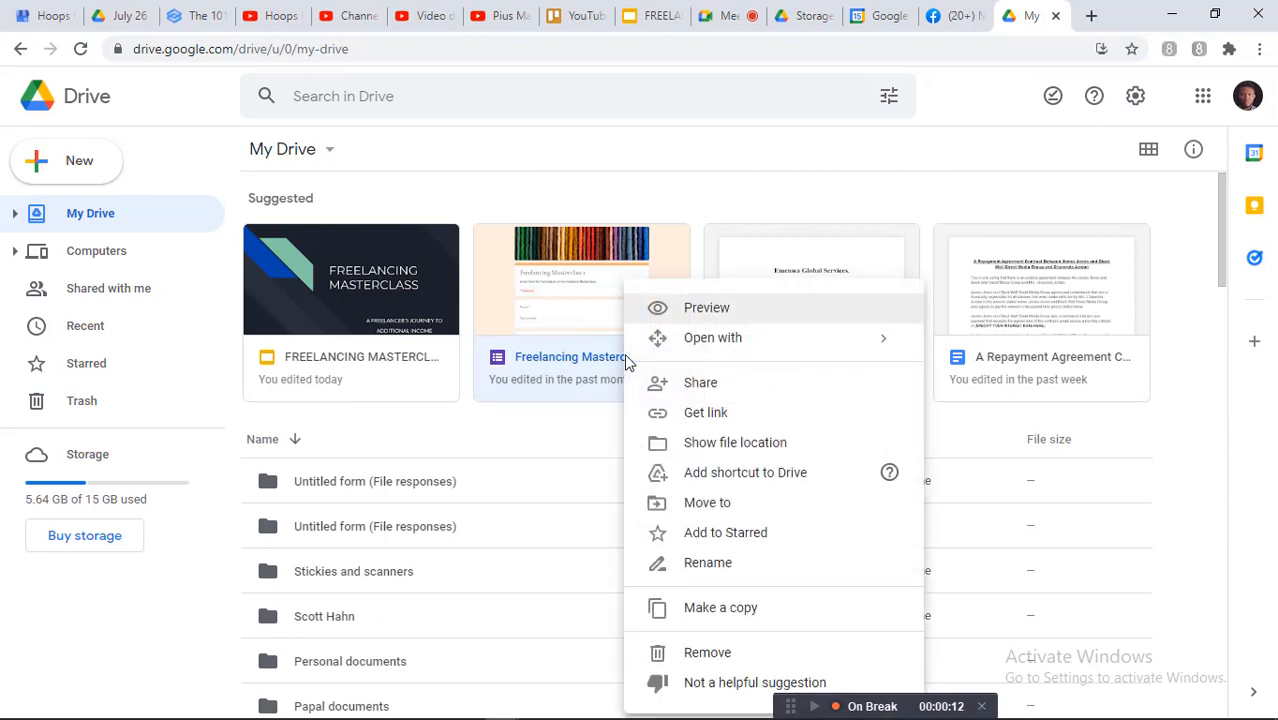
{"action": "left_click", "coordinate": [714, 391]}
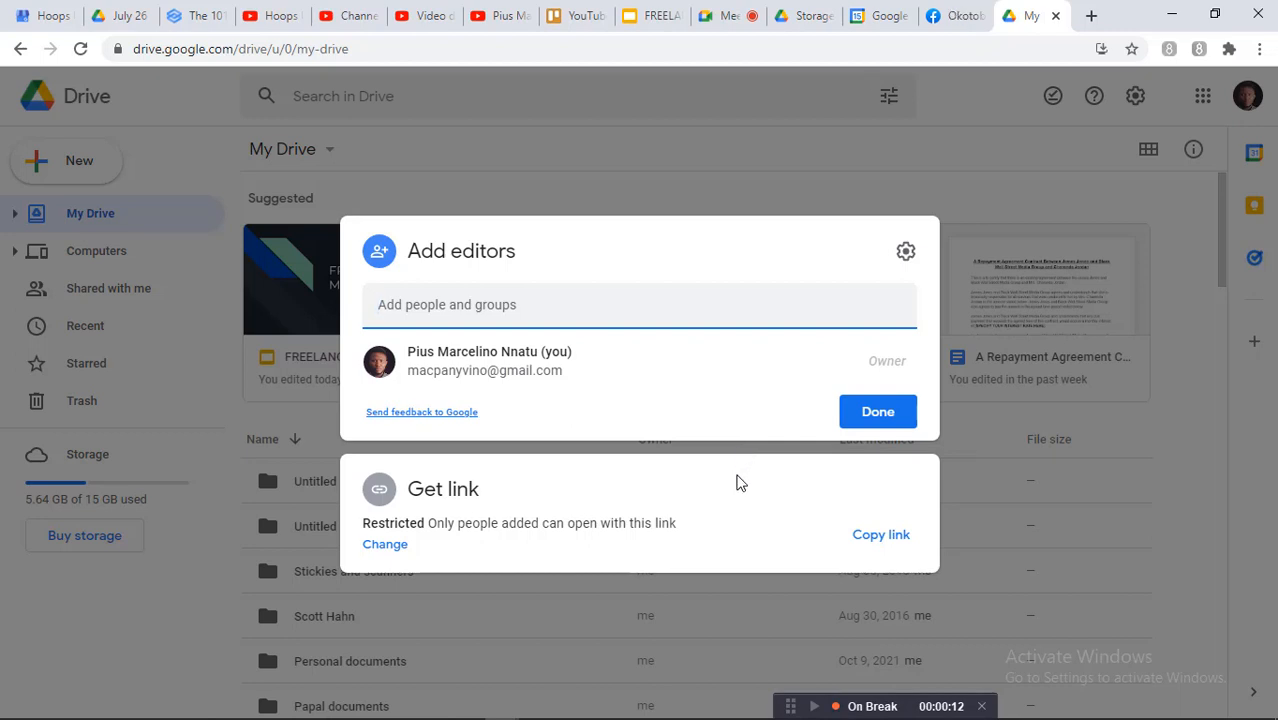
{"action": "left_click", "coordinate": [385, 545]}
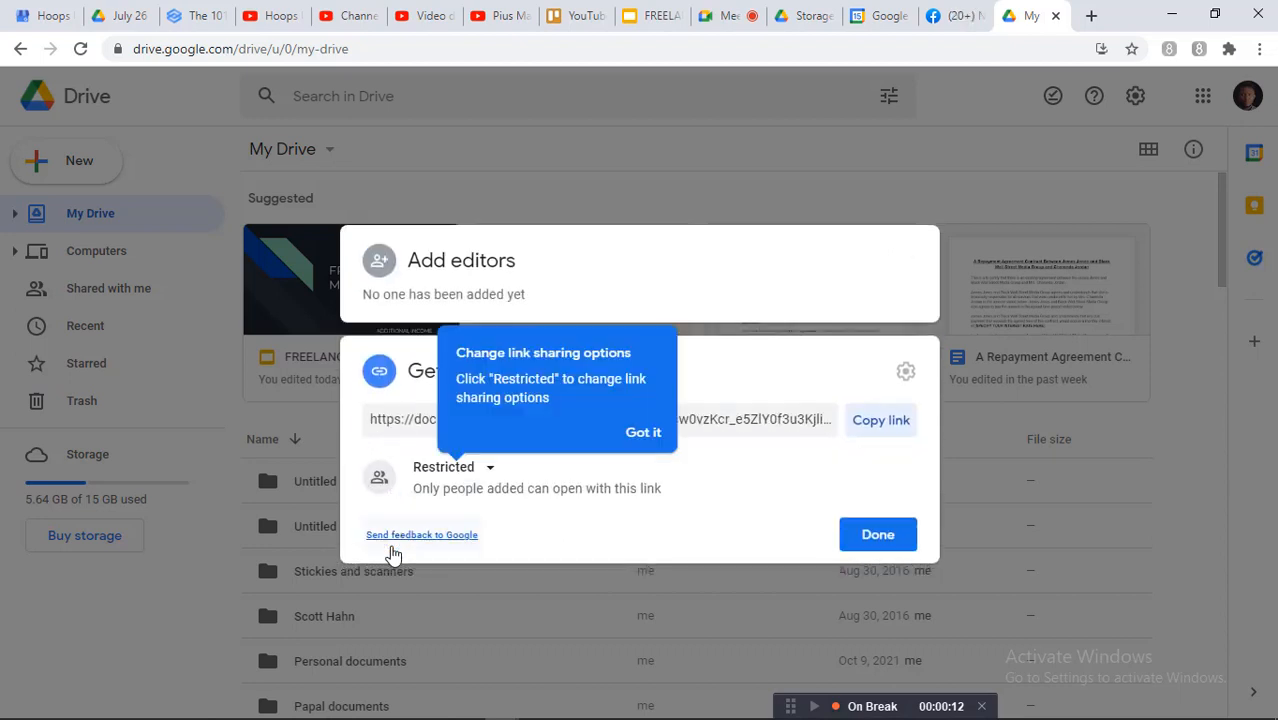
{"action": "left_click", "coordinate": [478, 474]}
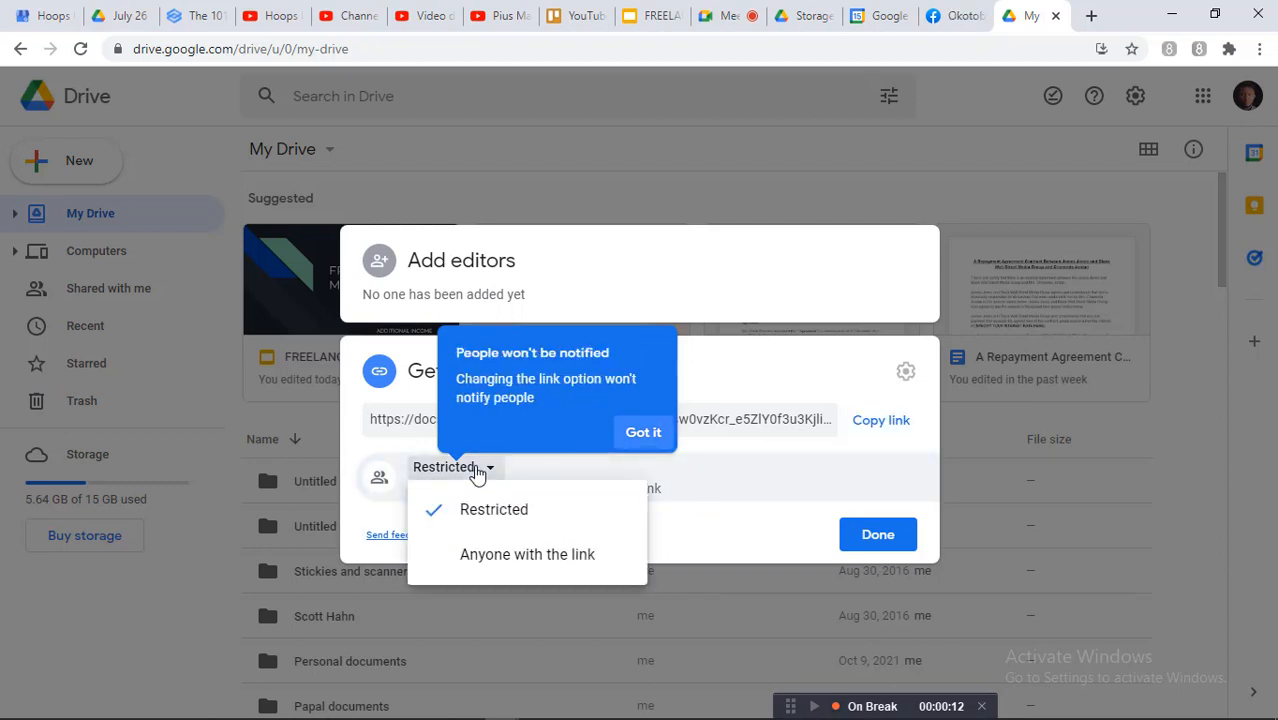
{"action": "left_click", "coordinate": [449, 560]}
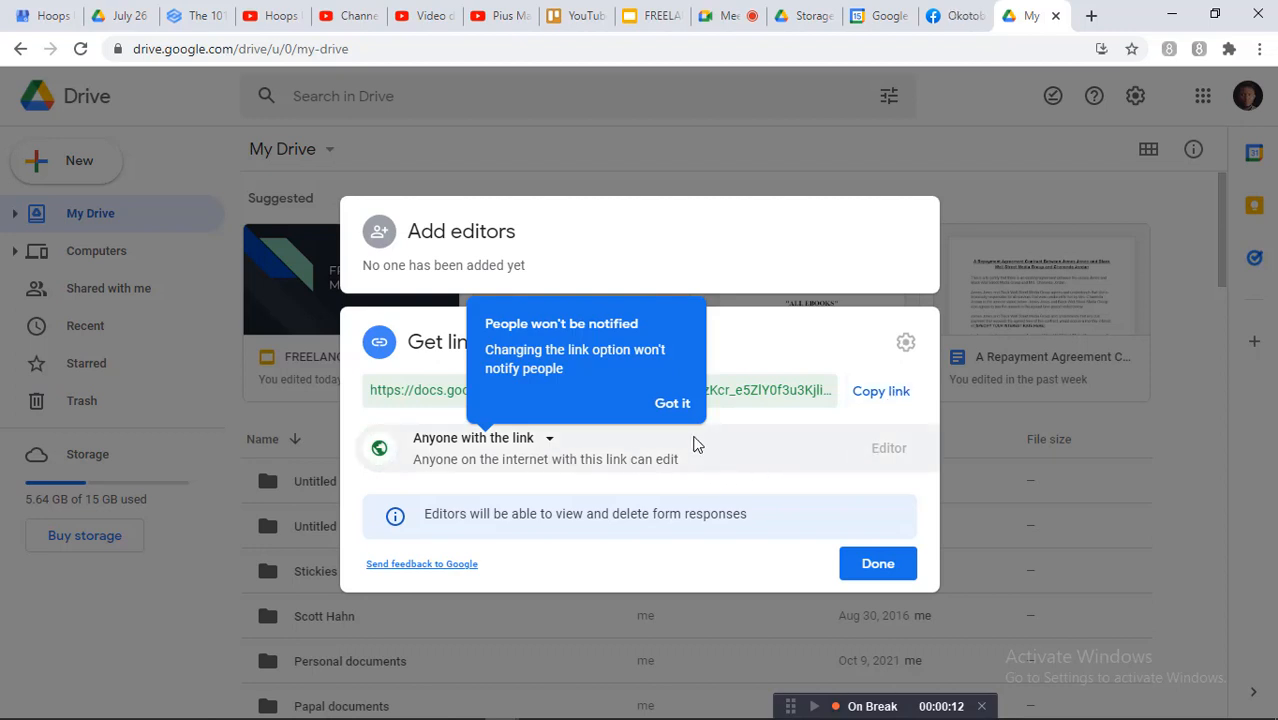
{"action": "left_click", "coordinate": [680, 405]}
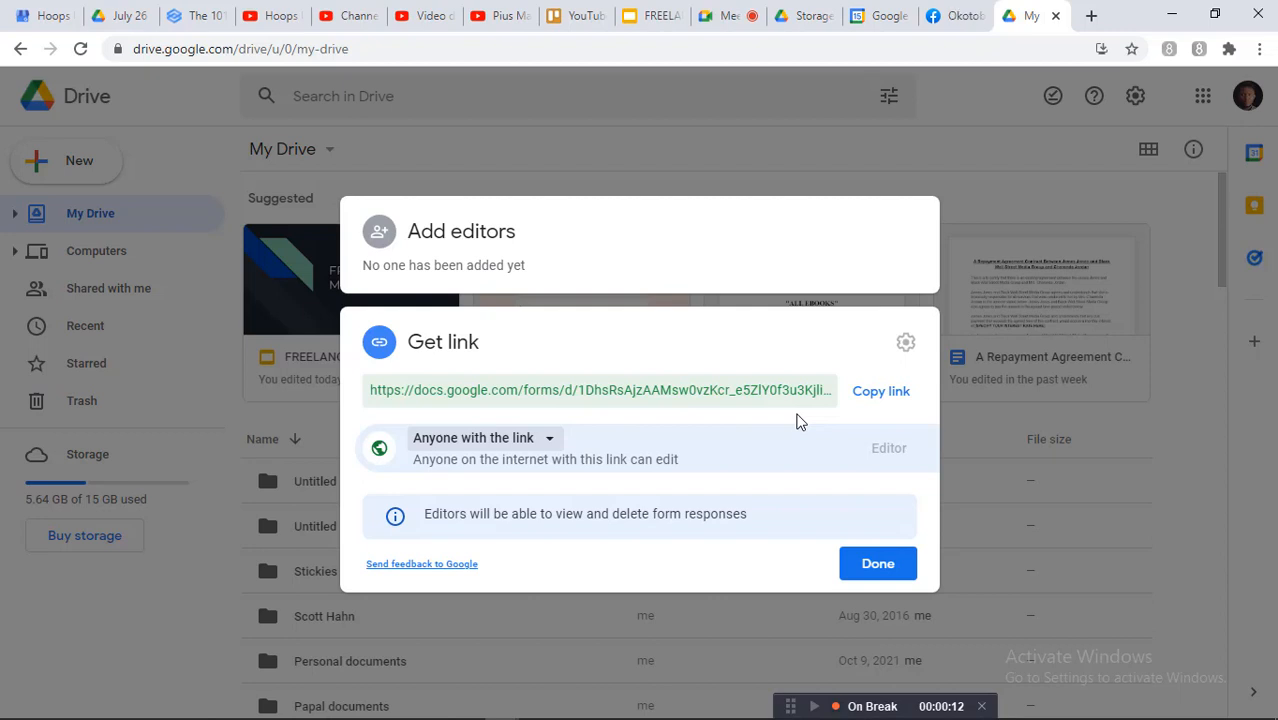
Set the form's link access back to Restricted and copy the sharing link.
{"action": "left_click", "coordinate": [1275, 712]}
{"action": "left_click", "coordinate": [541, 447]}
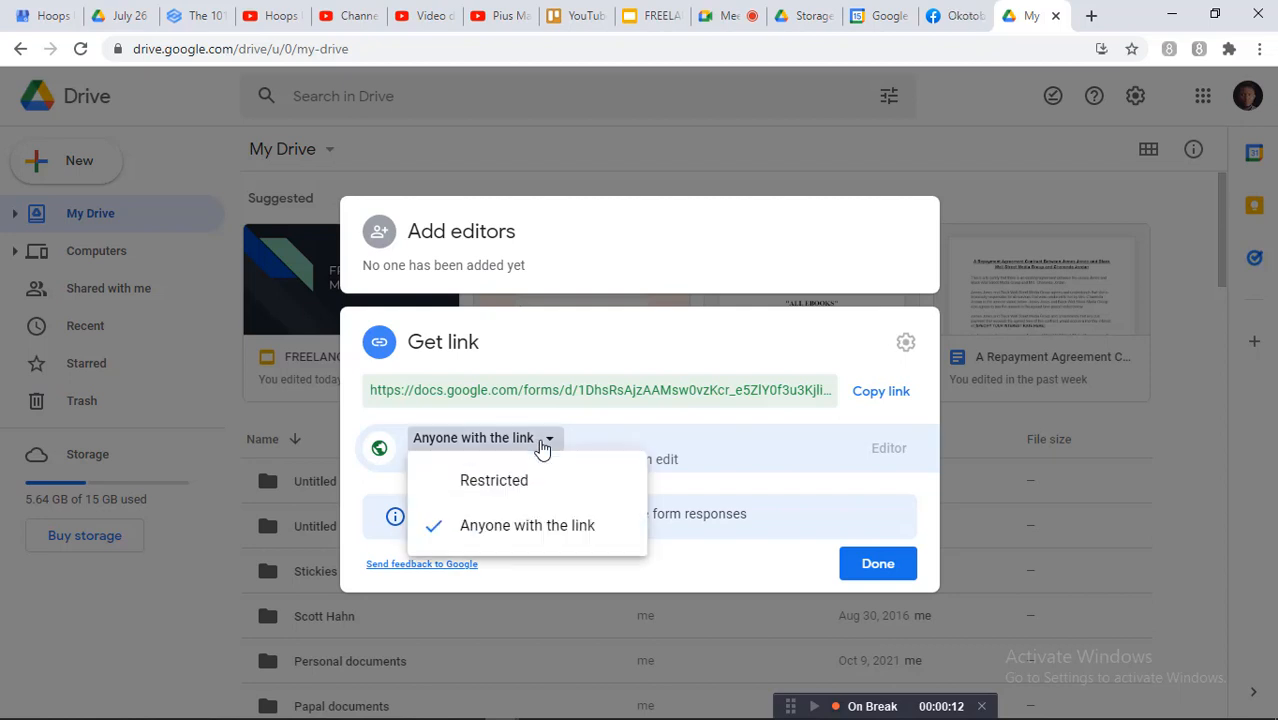
{"action": "left_click", "coordinate": [493, 484]}
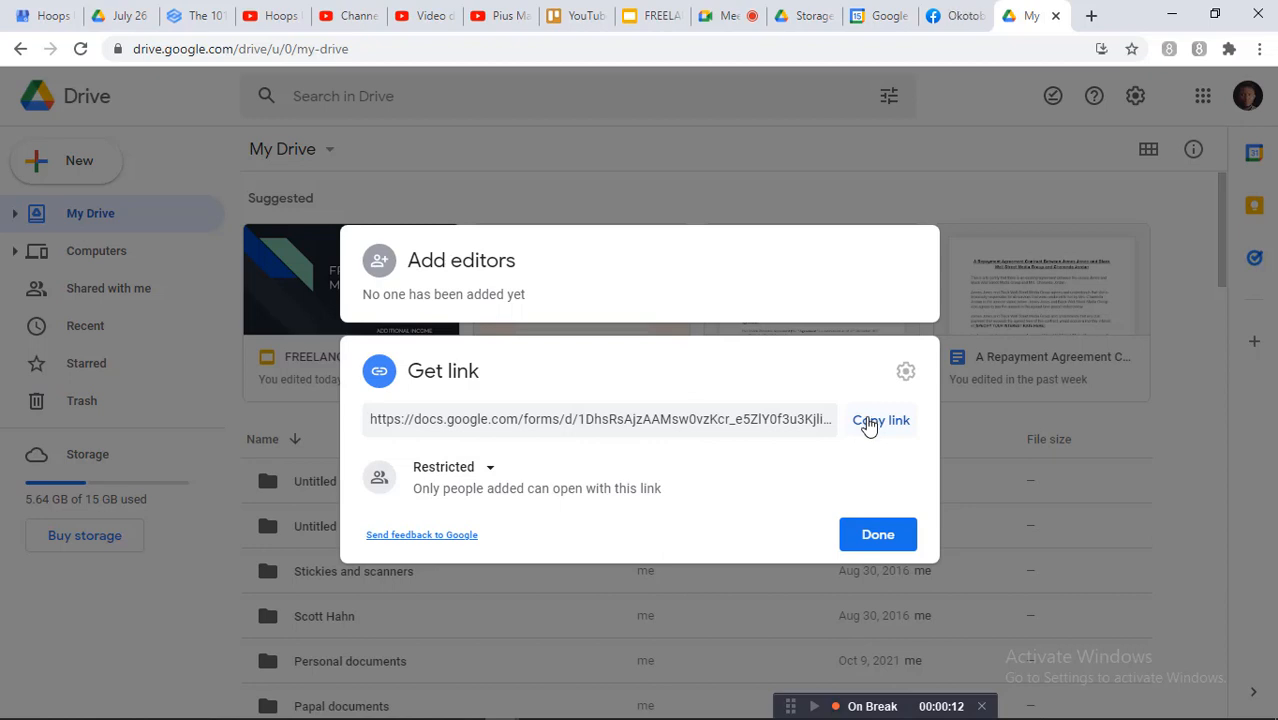
{"action": "left_click", "coordinate": [871, 422]}
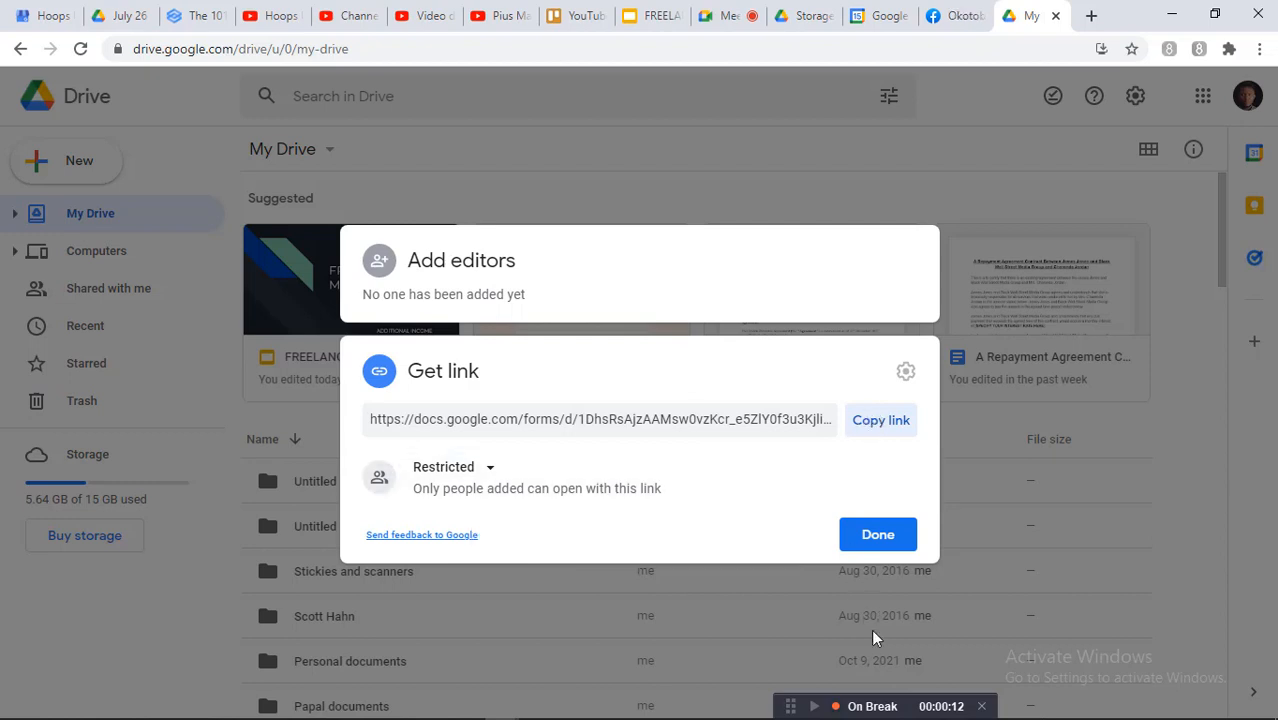
Switch to the Google Meet call, send the copied form link in the in-call messages and ignore the infinity mirror warning.
{"action": "left_click", "coordinate": [739, 24]}
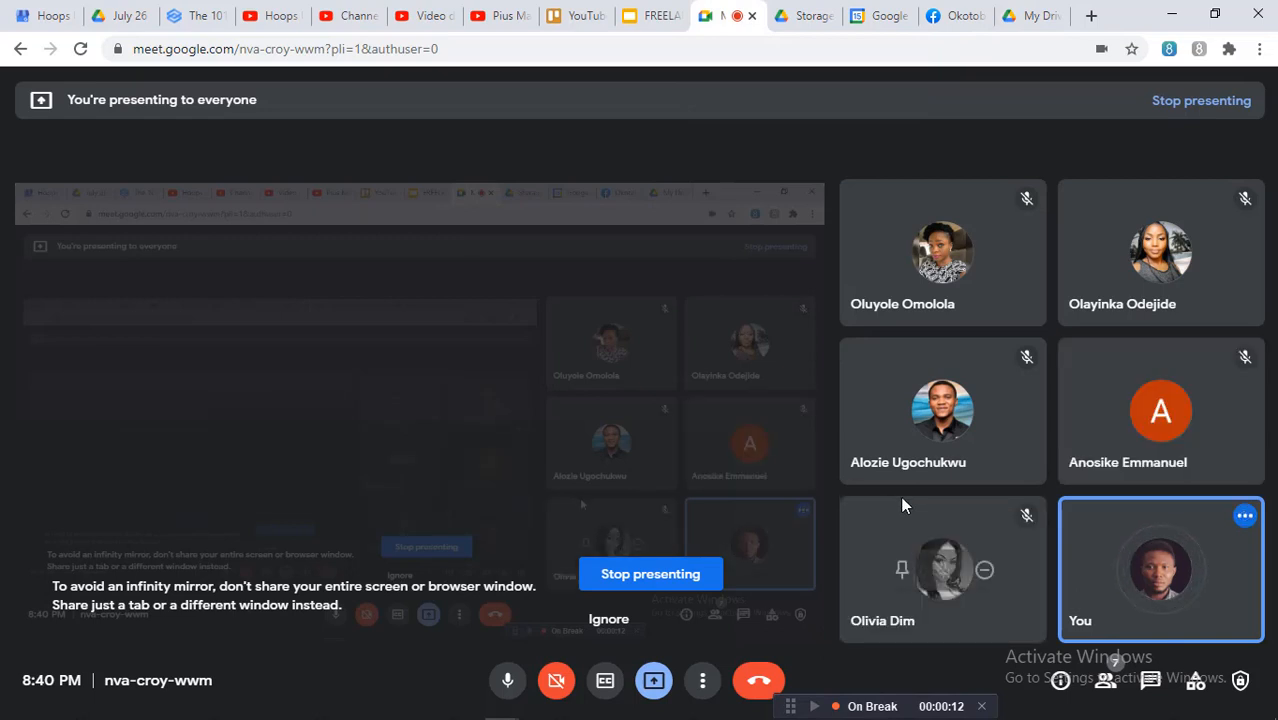
{"action": "left_click", "coordinate": [1105, 680]}
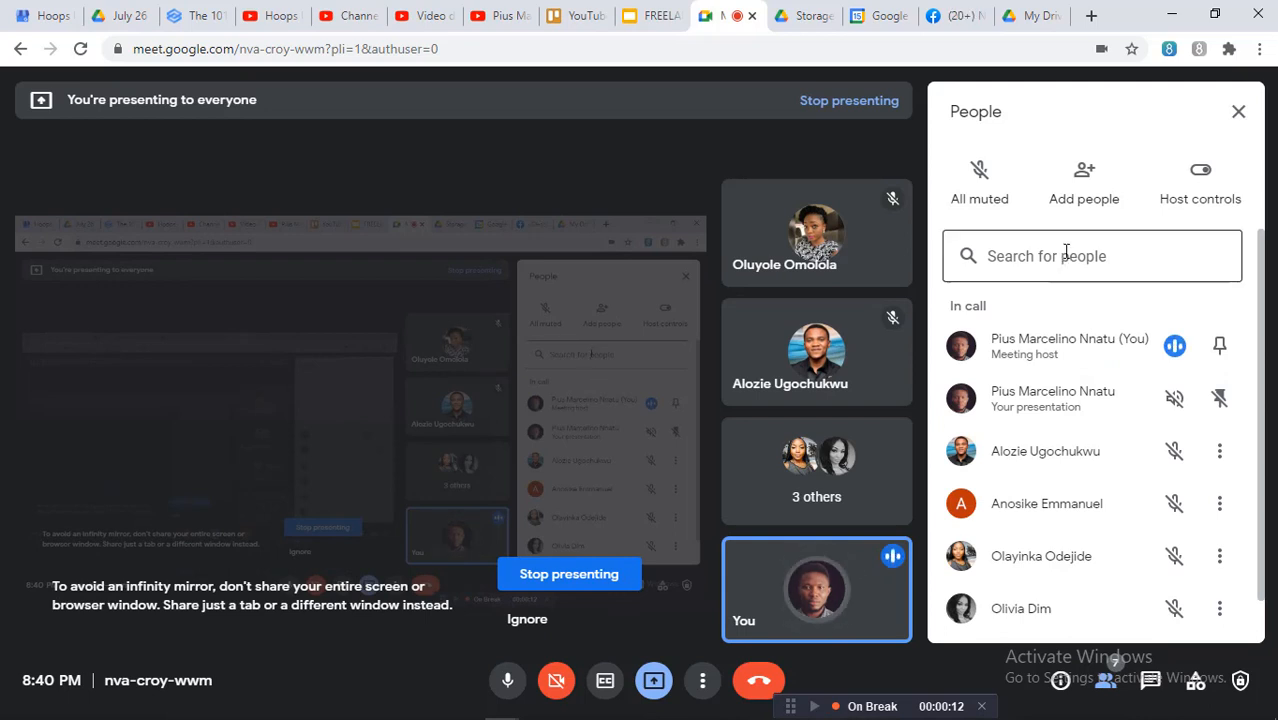
{"action": "left_click", "coordinate": [1150, 681]}
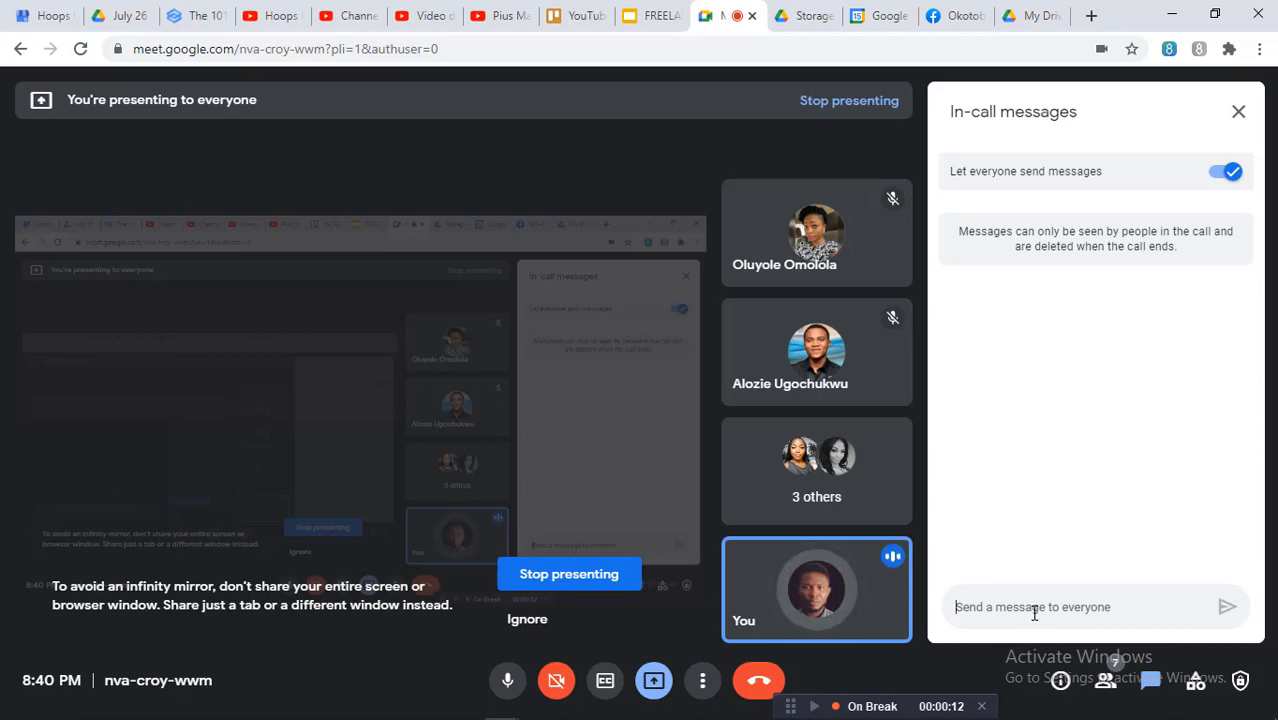
{"action": "key", "text": "ctrl+v"}
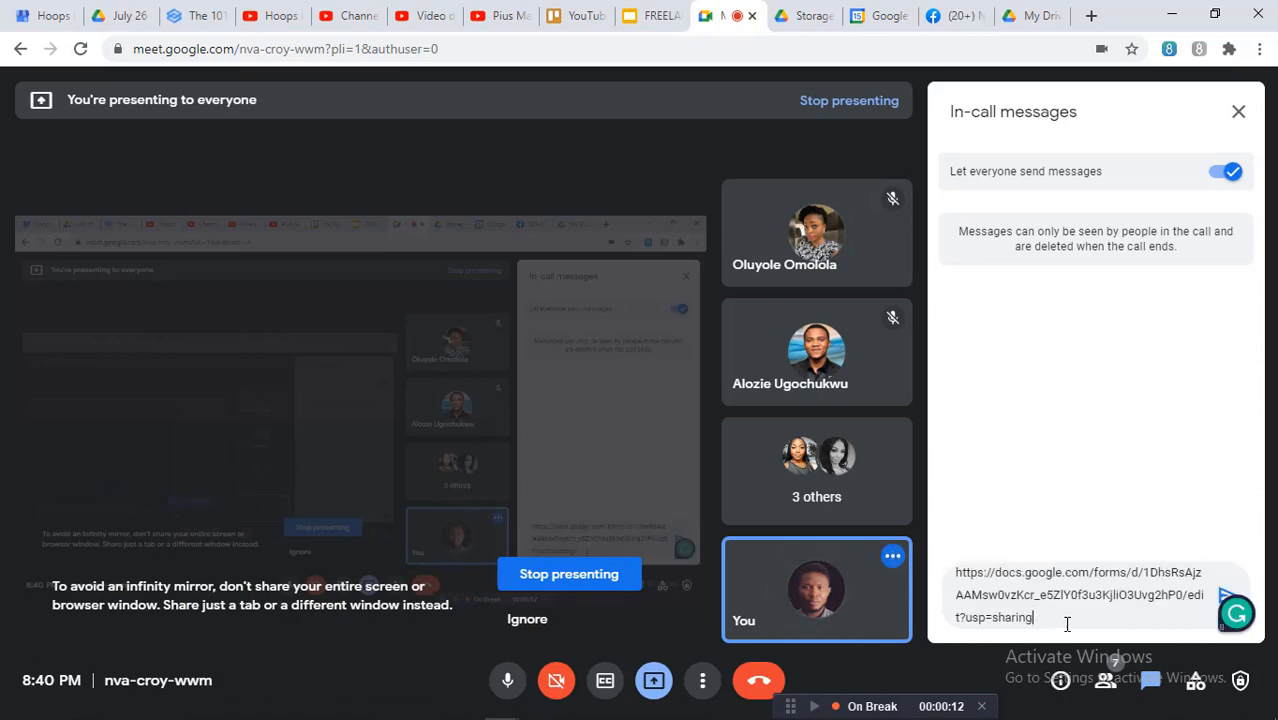
{"action": "key", "text": "Return"}
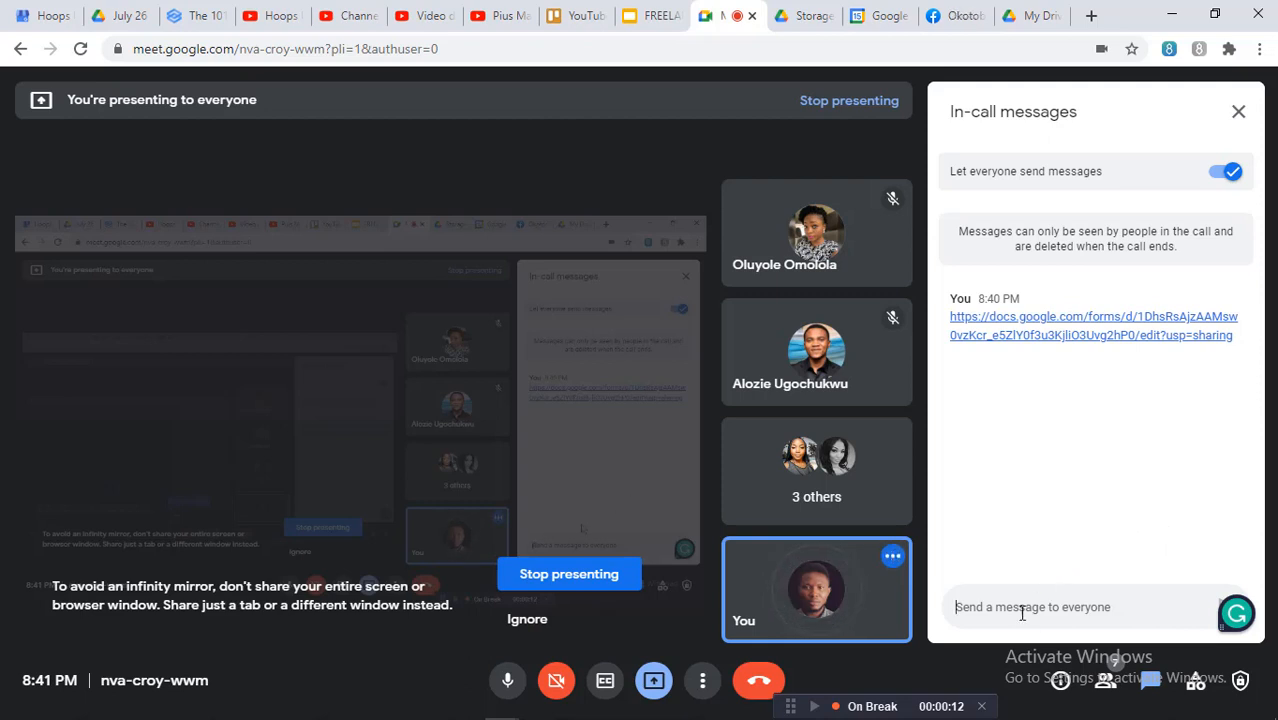
{"action": "left_click", "coordinate": [527, 620]}
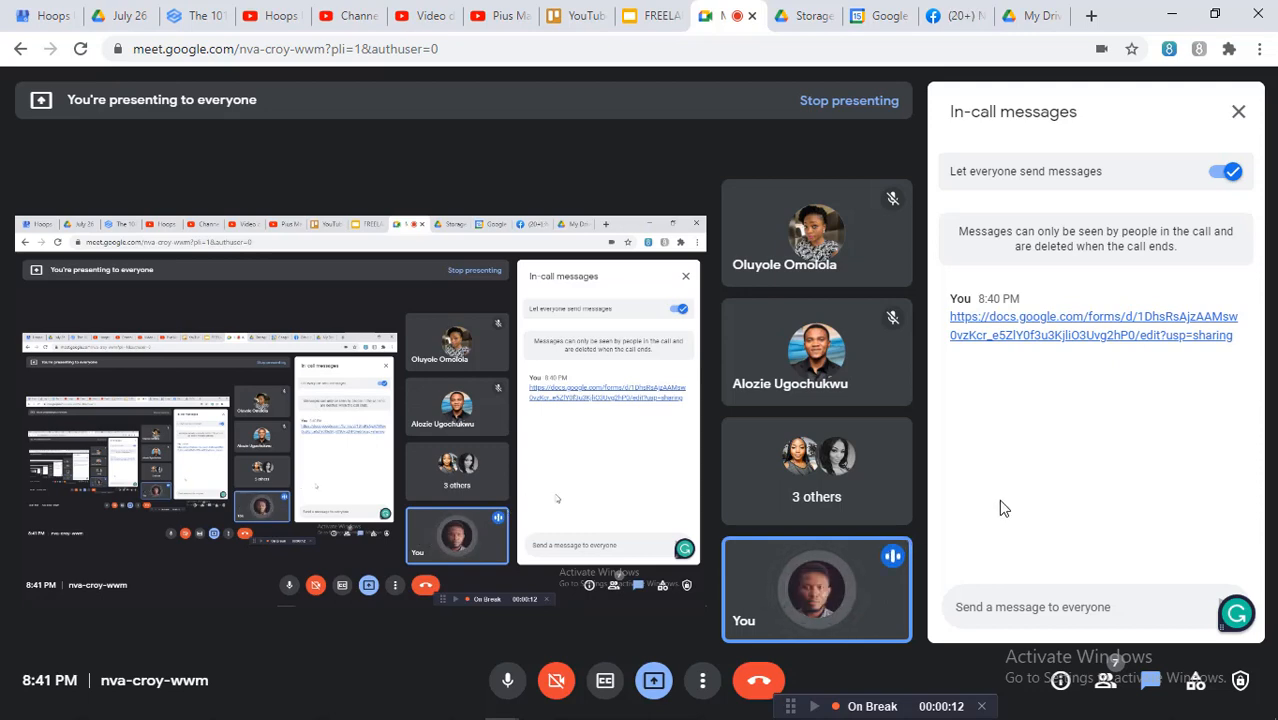
Review the form's link-sharing dialog in Google Drive, then return to the Google Meet call.
{"action": "left_click", "coordinate": [1019, 16]}
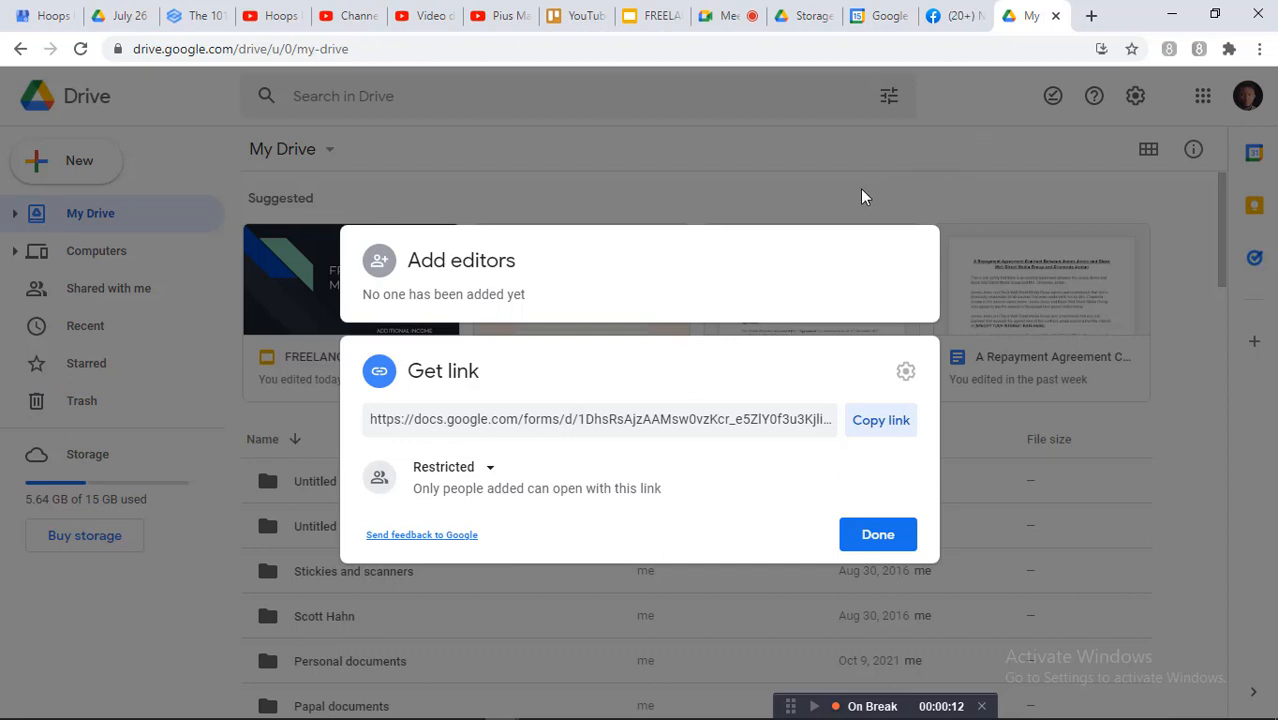
{"action": "left_click", "coordinate": [727, 18]}
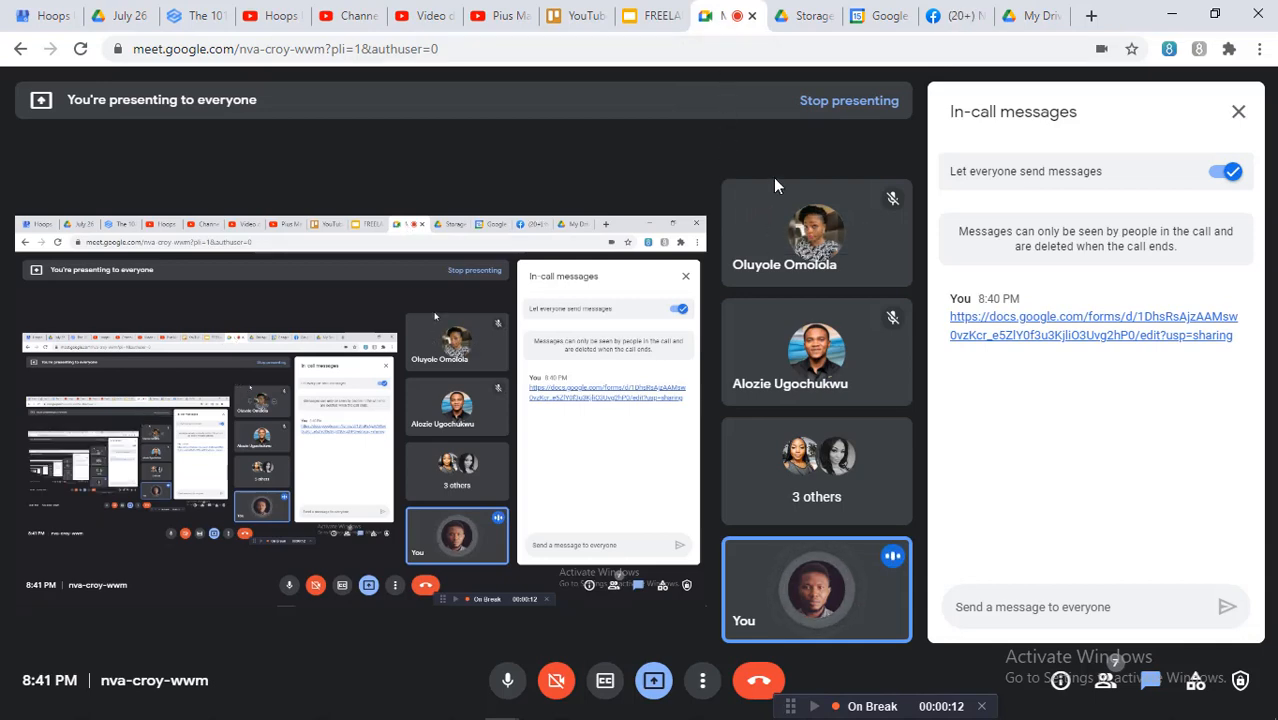
{"action": "mouse_move", "coordinate": [797, 187]}
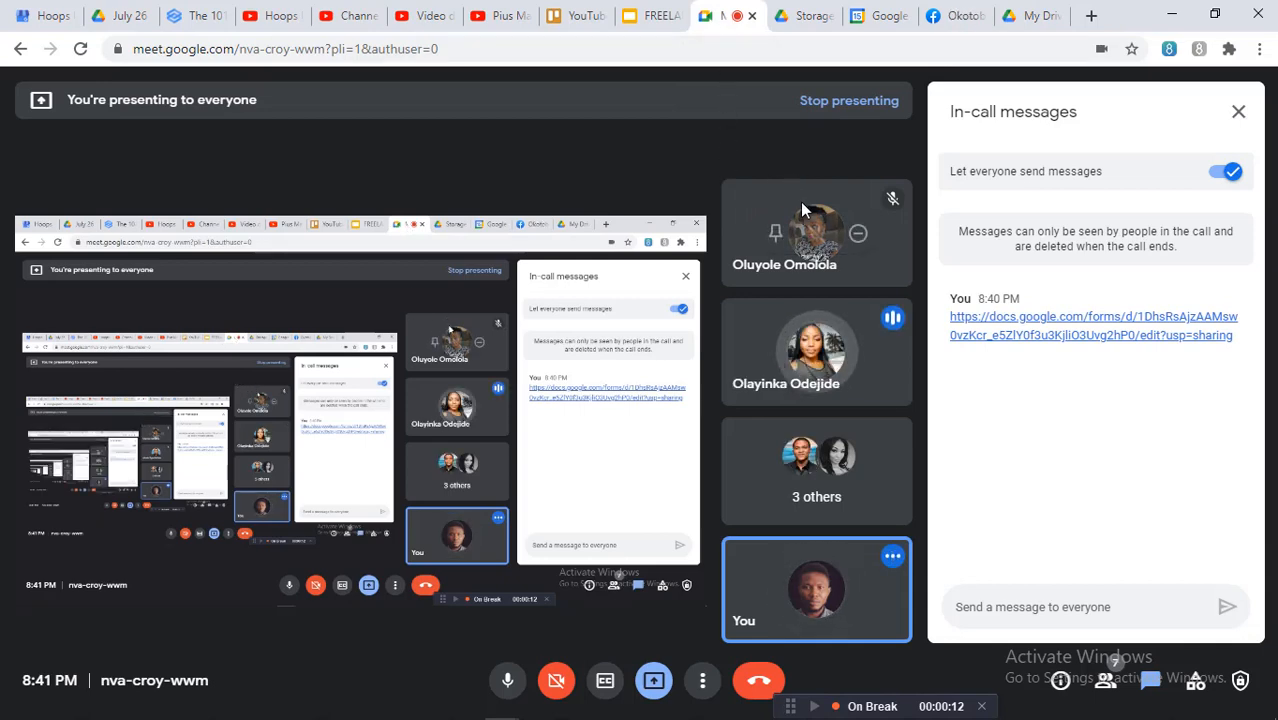
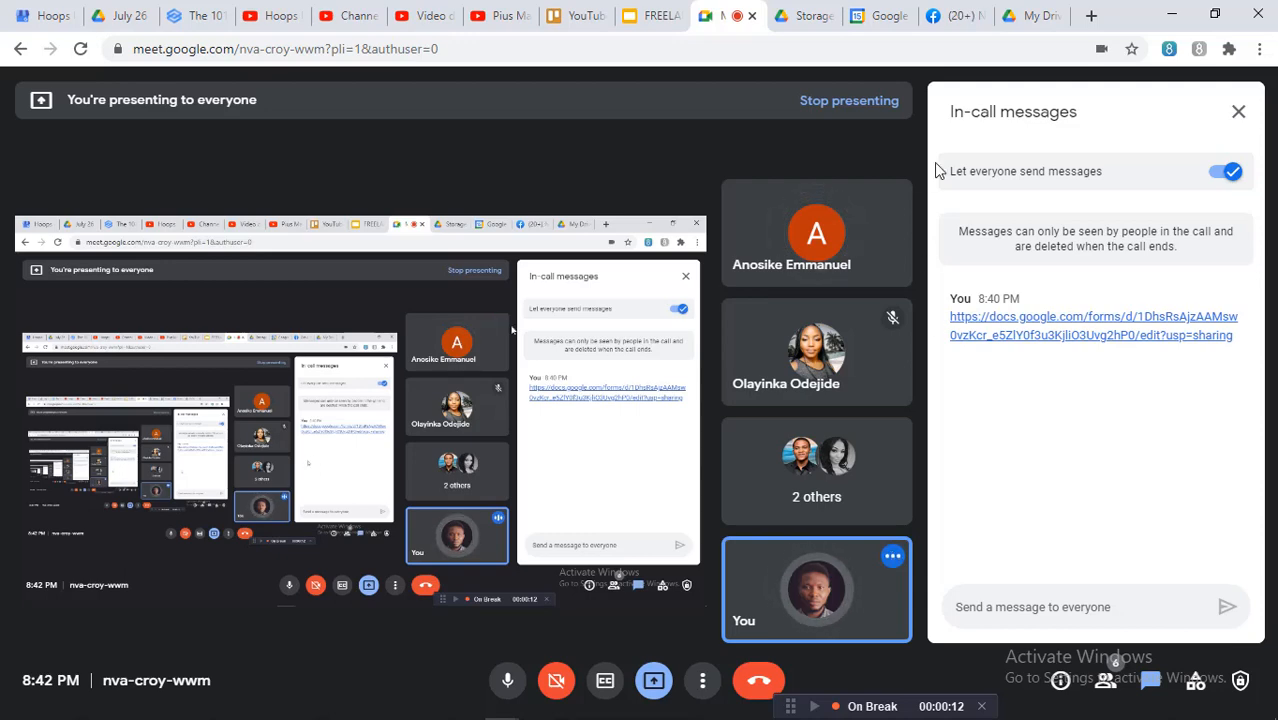
Return to Google Drive, close the sharing dialog and look through the My Drive files back to the Suggested section.
{"action": "left_click", "coordinate": [1030, 18]}
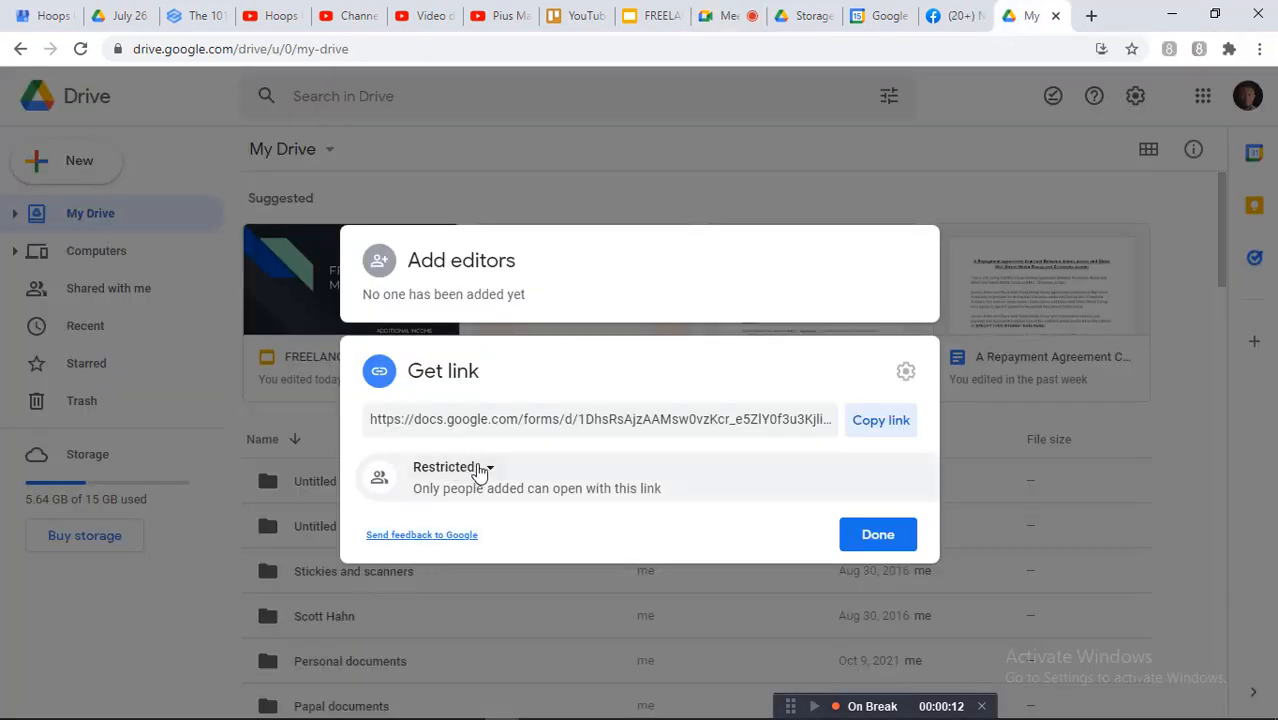
{"action": "left_click", "coordinate": [674, 184]}
{"action": "scroll", "coordinate": [603, 381], "scroll_direction": "down", "scroll_amount": 15}
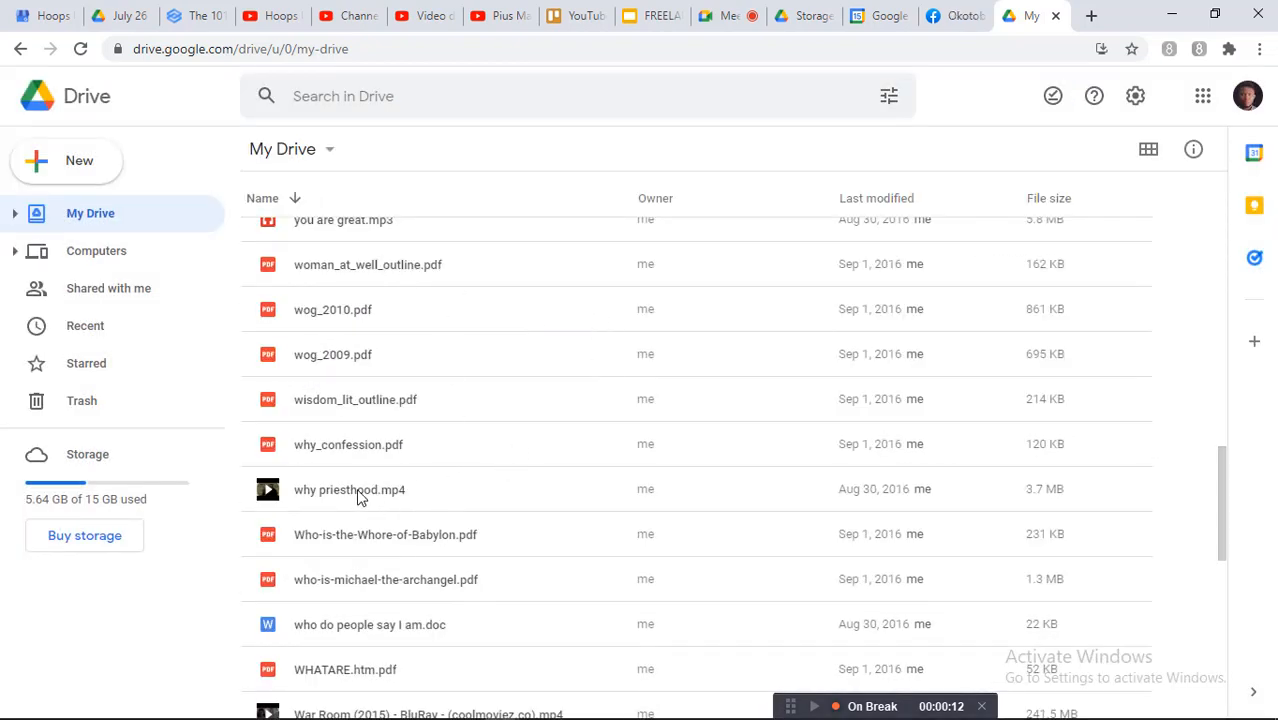
{"action": "scroll", "coordinate": [383, 420], "scroll_direction": "up", "scroll_amount": 20}
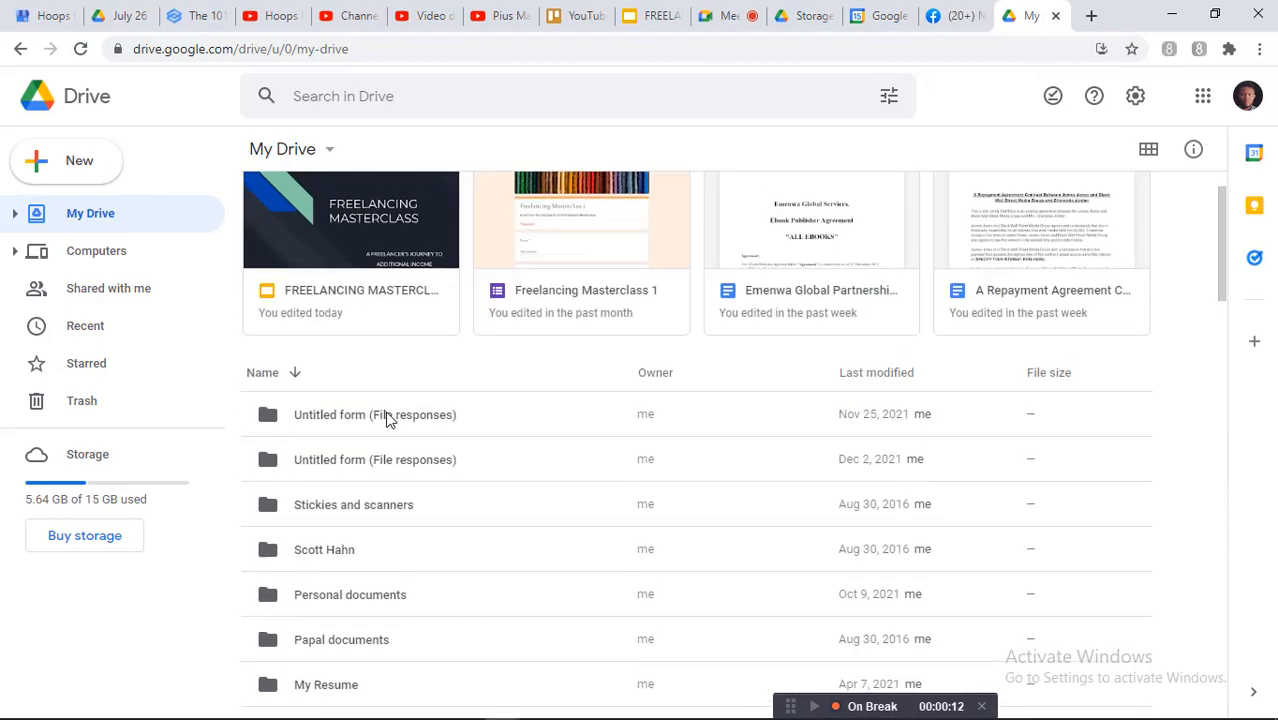
{"action": "scroll", "coordinate": [594, 323], "scroll_direction": "up", "scroll_amount": 1}
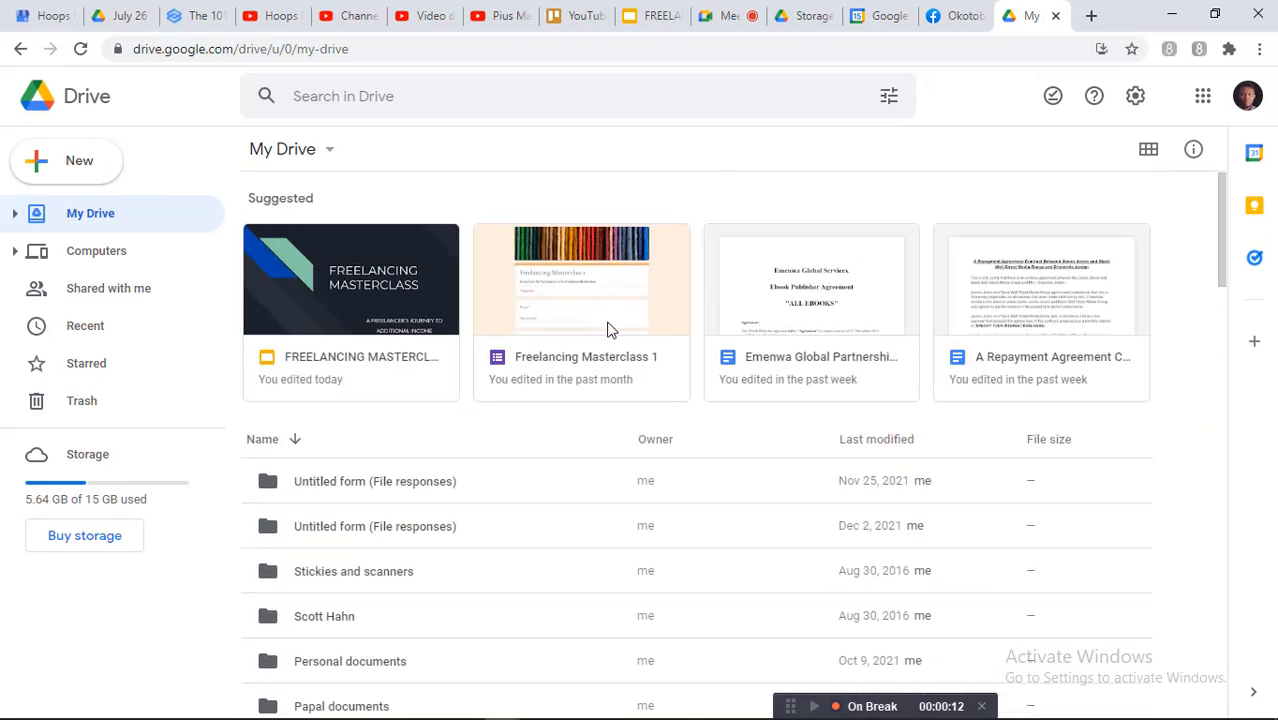
Select the suggested Freelancing Masterclass 1 form and open its sharing dialog.
{"action": "left_click", "coordinate": [610, 330]}
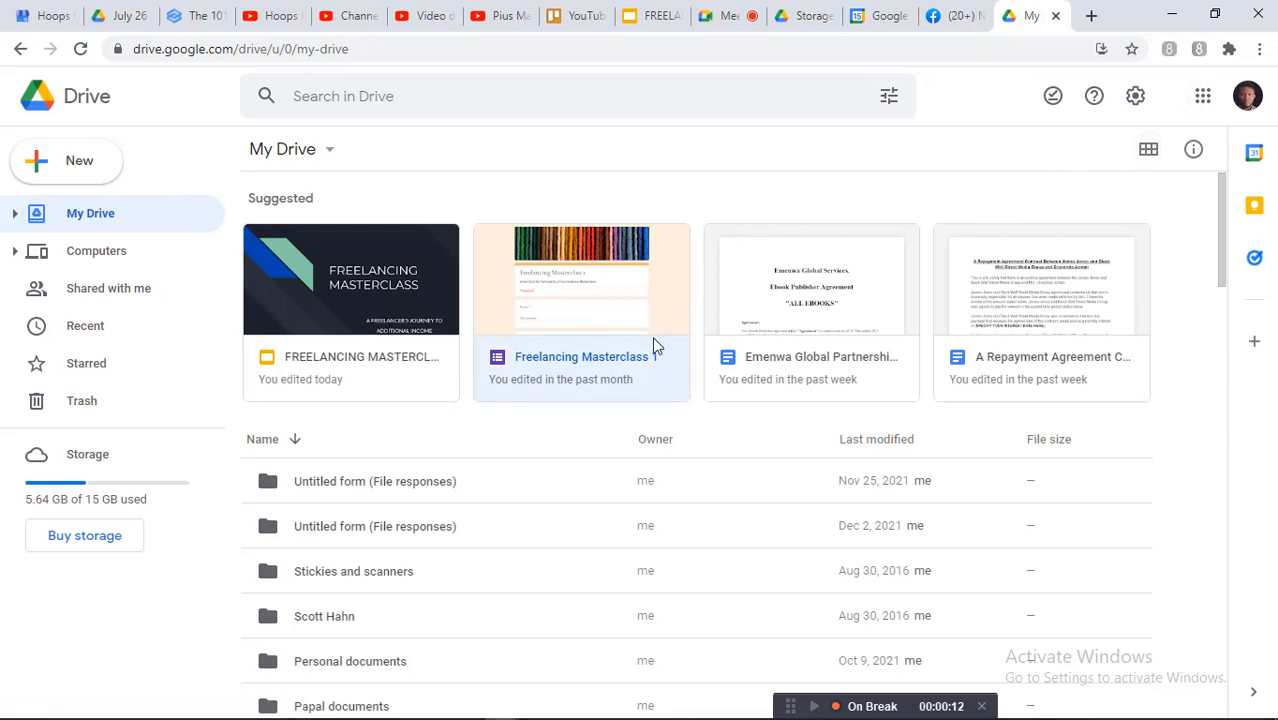
{"action": "right_click", "coordinate": [612, 316]}
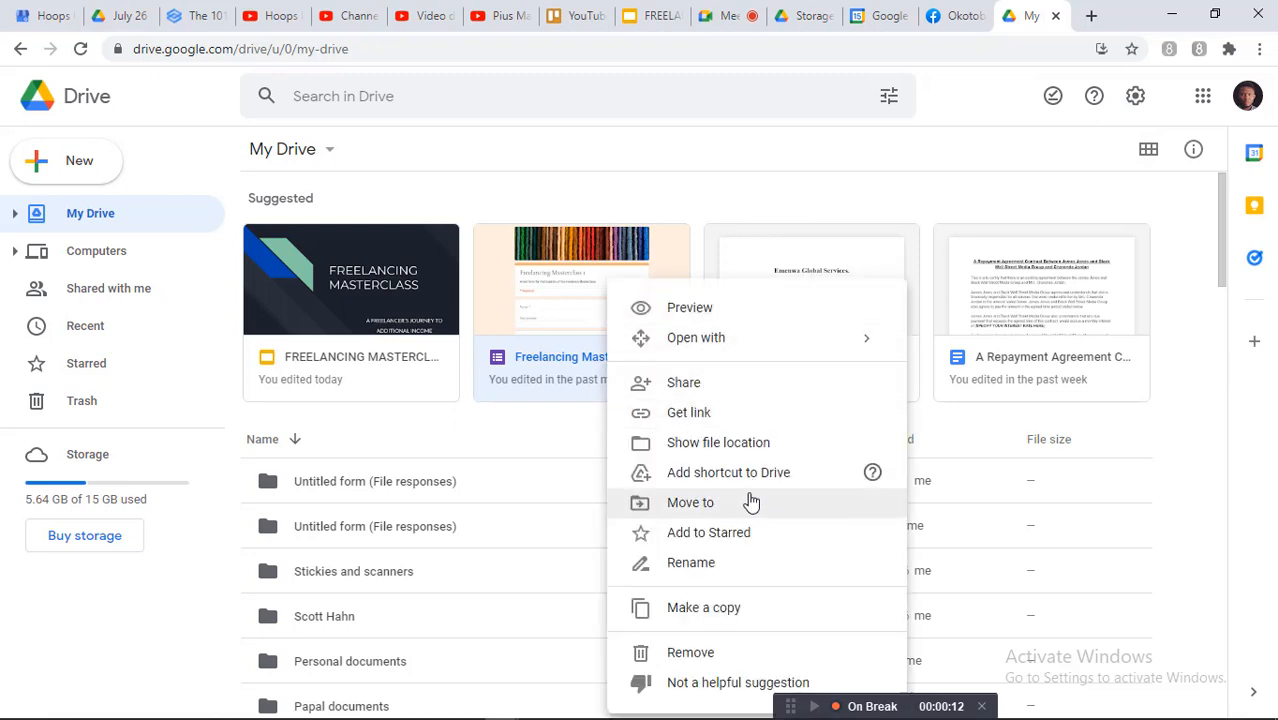
{"action": "left_click", "coordinate": [676, 384]}
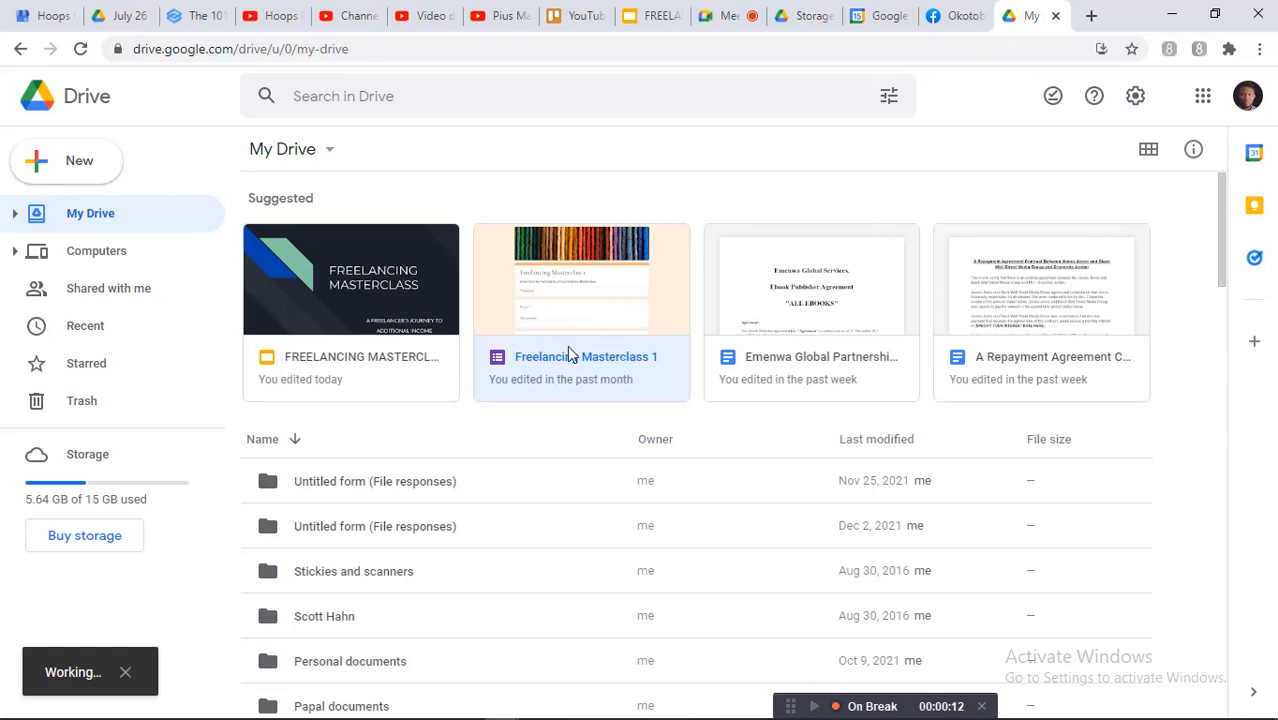
{"action": "right_click", "coordinate": [608, 312]}
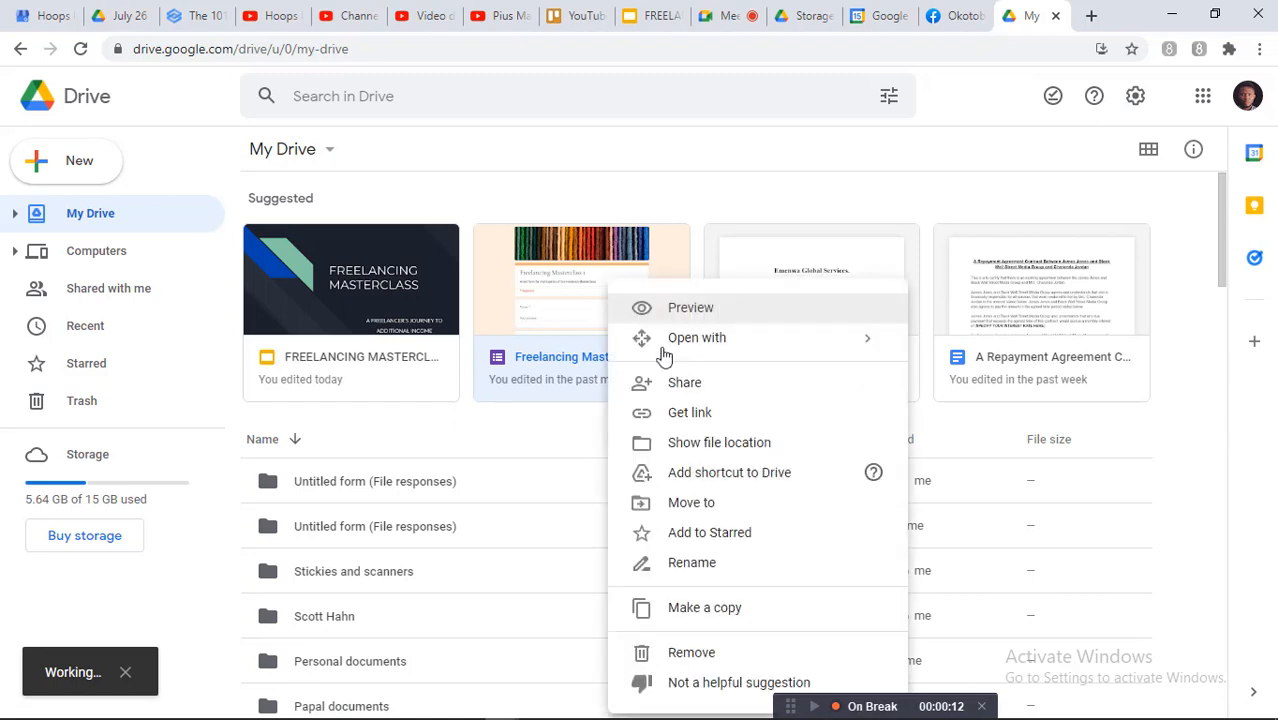
{"action": "left_click", "coordinate": [690, 386]}
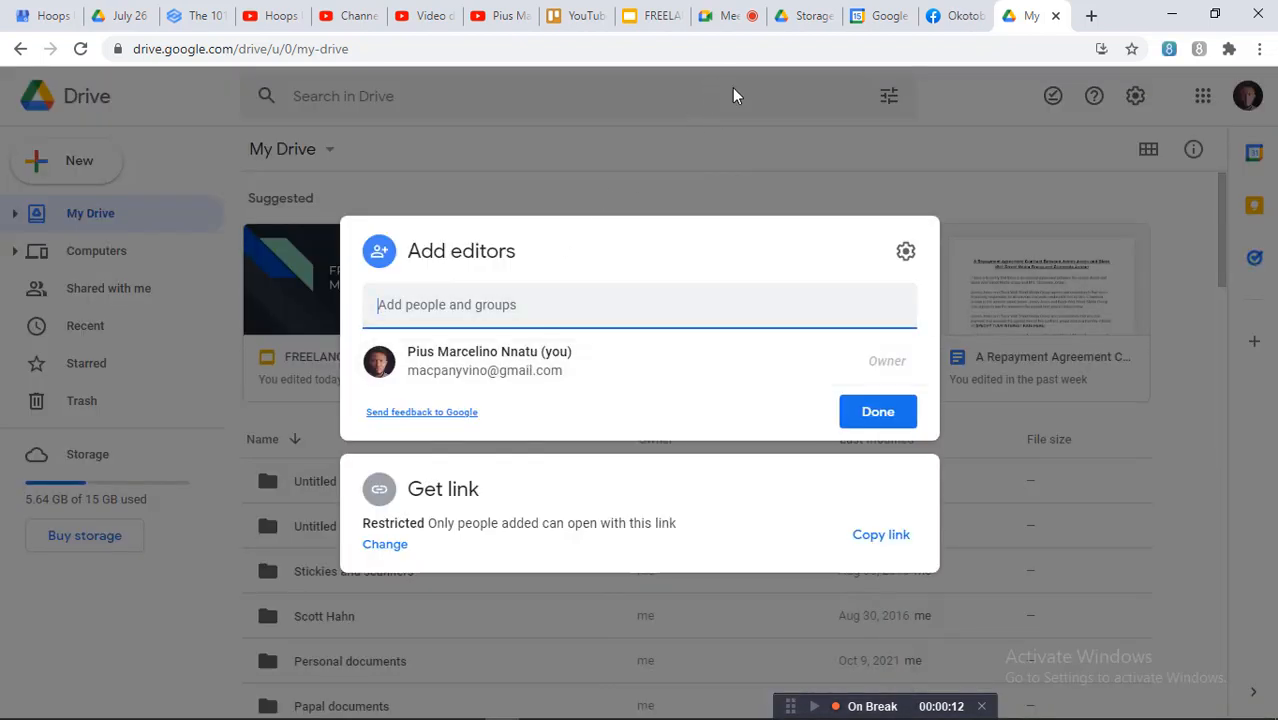
Change the form's link access from Restricted to Anyone with the link and copy the sharing link.
{"action": "left_click", "coordinate": [386, 545]}
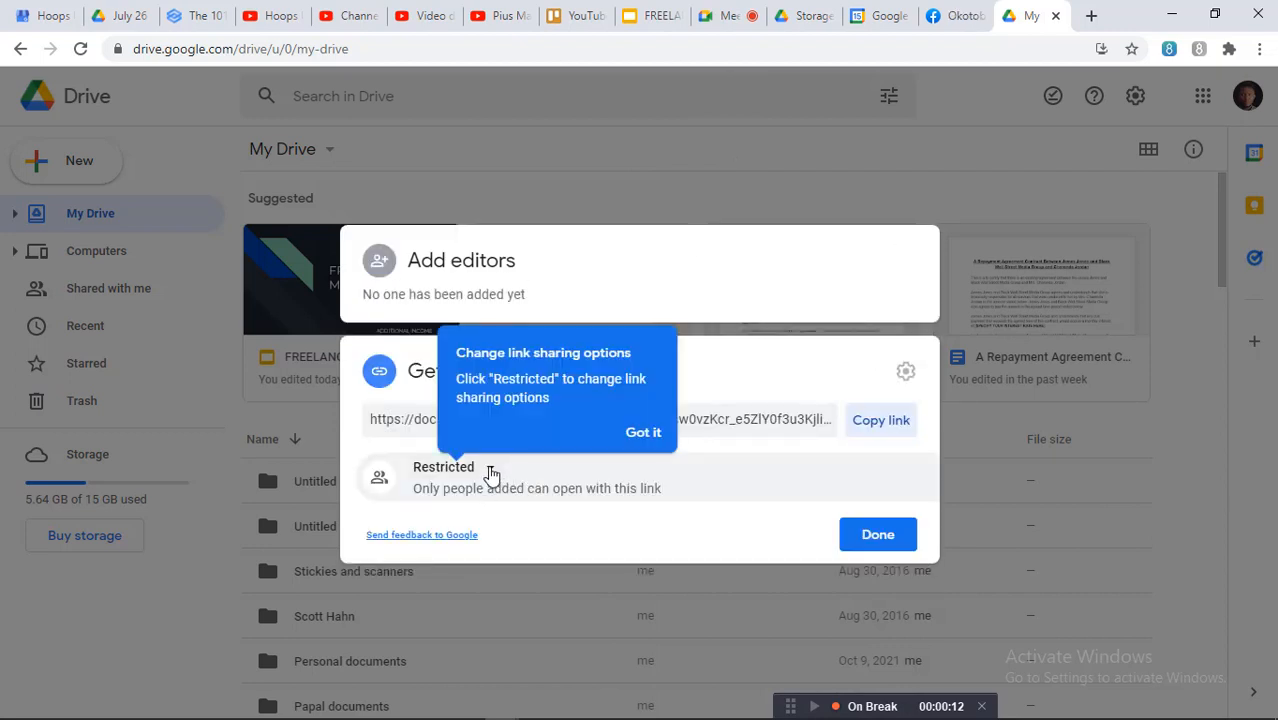
{"action": "left_click", "coordinate": [491, 474]}
{"action": "left_click", "coordinate": [500, 556]}
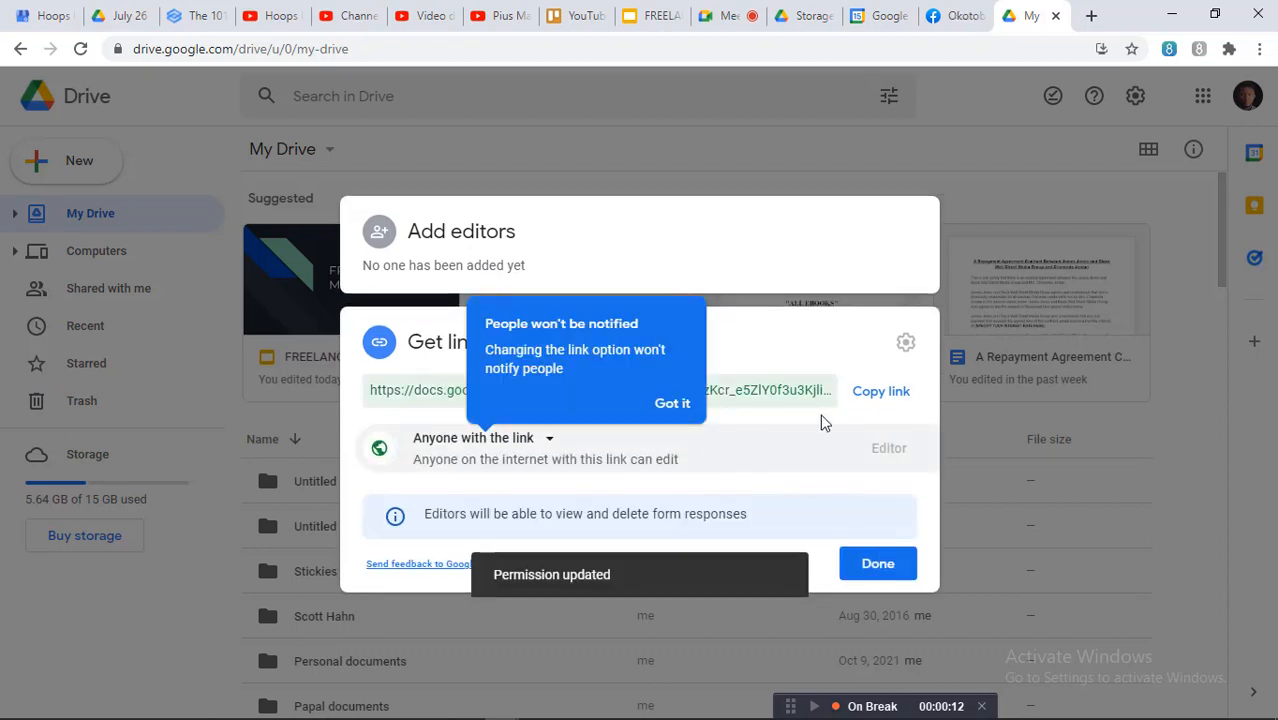
{"action": "left_click", "coordinate": [876, 395]}
Switch to the Google Meet call, ignore the infinity mirror warning and open the in-call messages.
{"action": "left_click", "coordinate": [731, 17]}
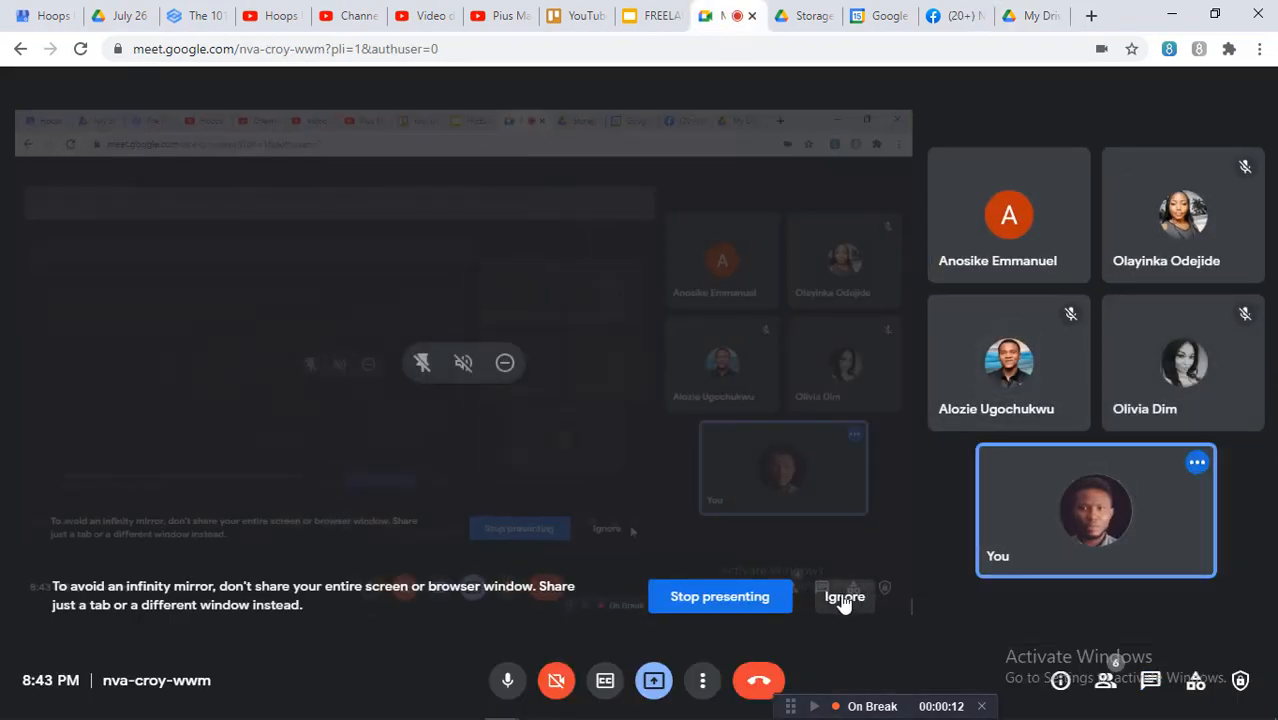
{"action": "left_click", "coordinate": [845, 597]}
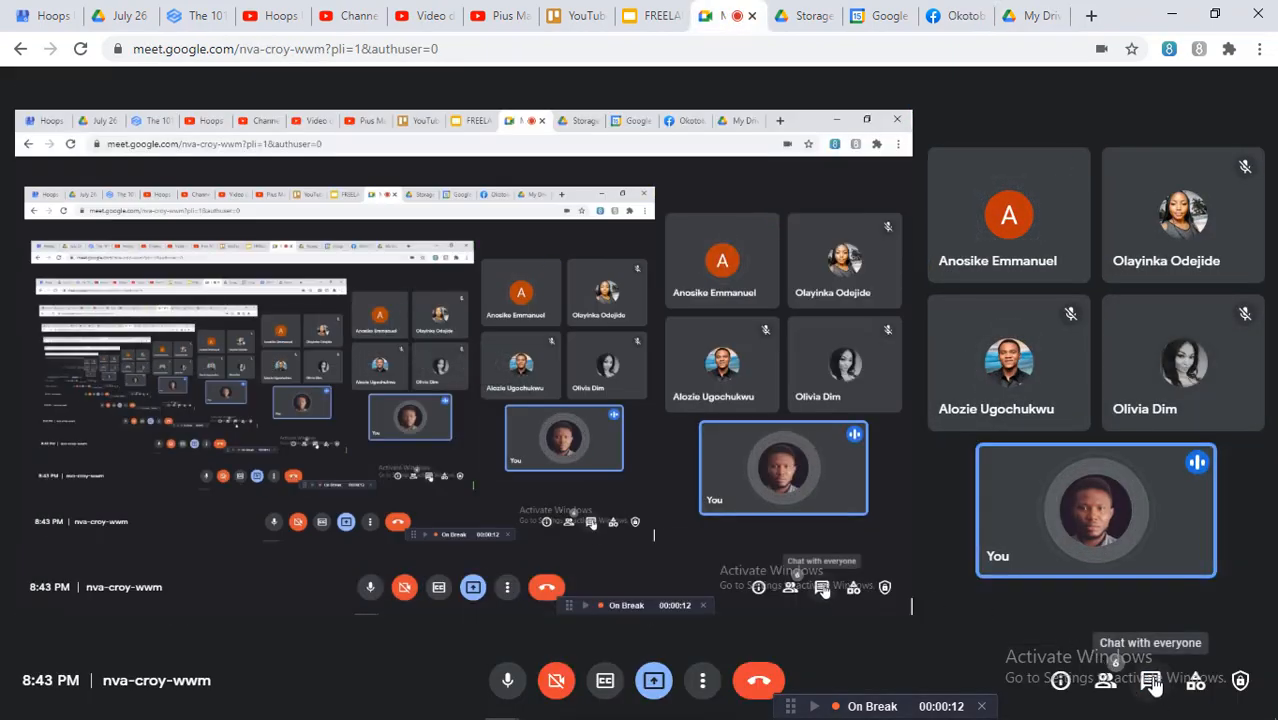
{"action": "left_click", "coordinate": [1151, 681]}
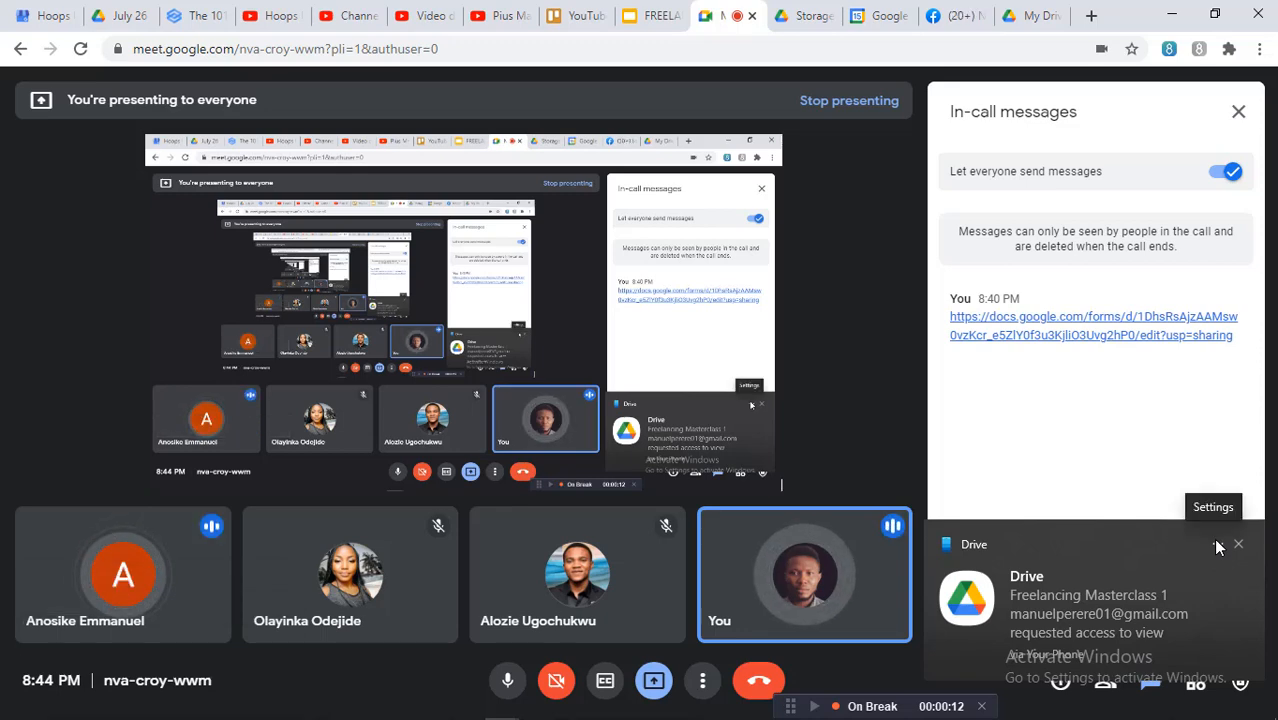
{"action": "left_click", "coordinate": [1217, 545]}
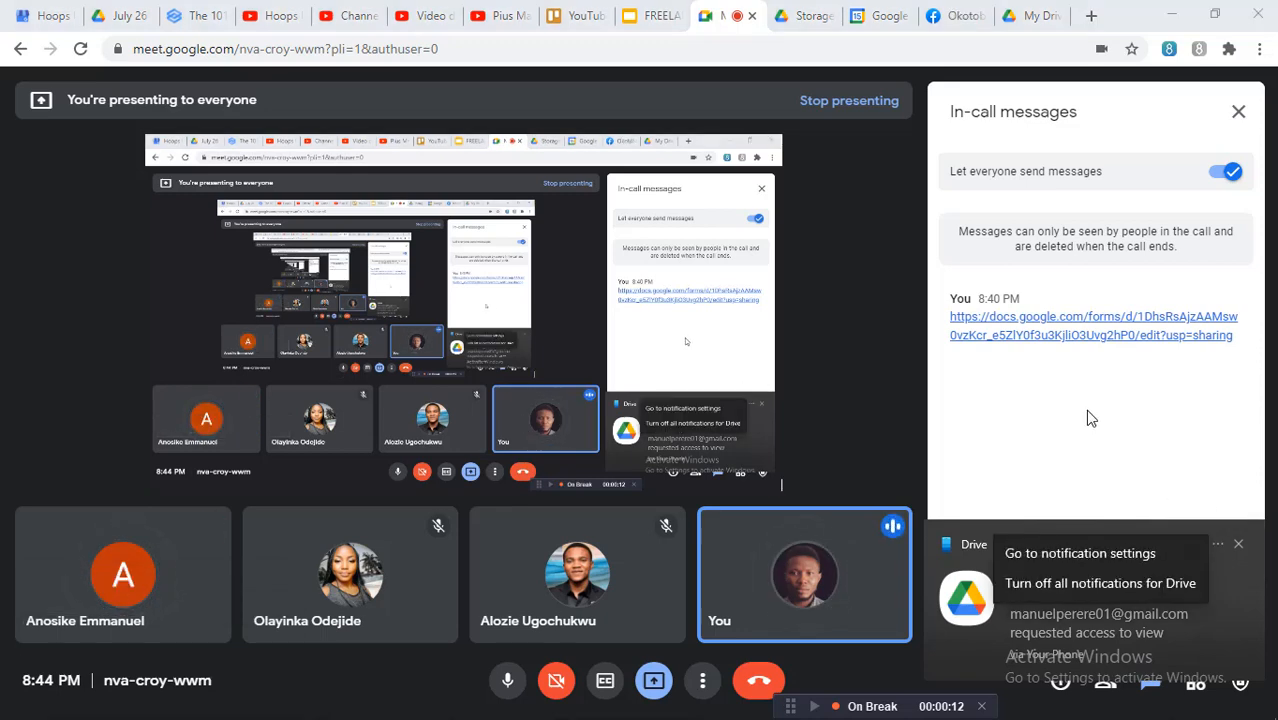
{"action": "left_click", "coordinate": [1090, 418]}
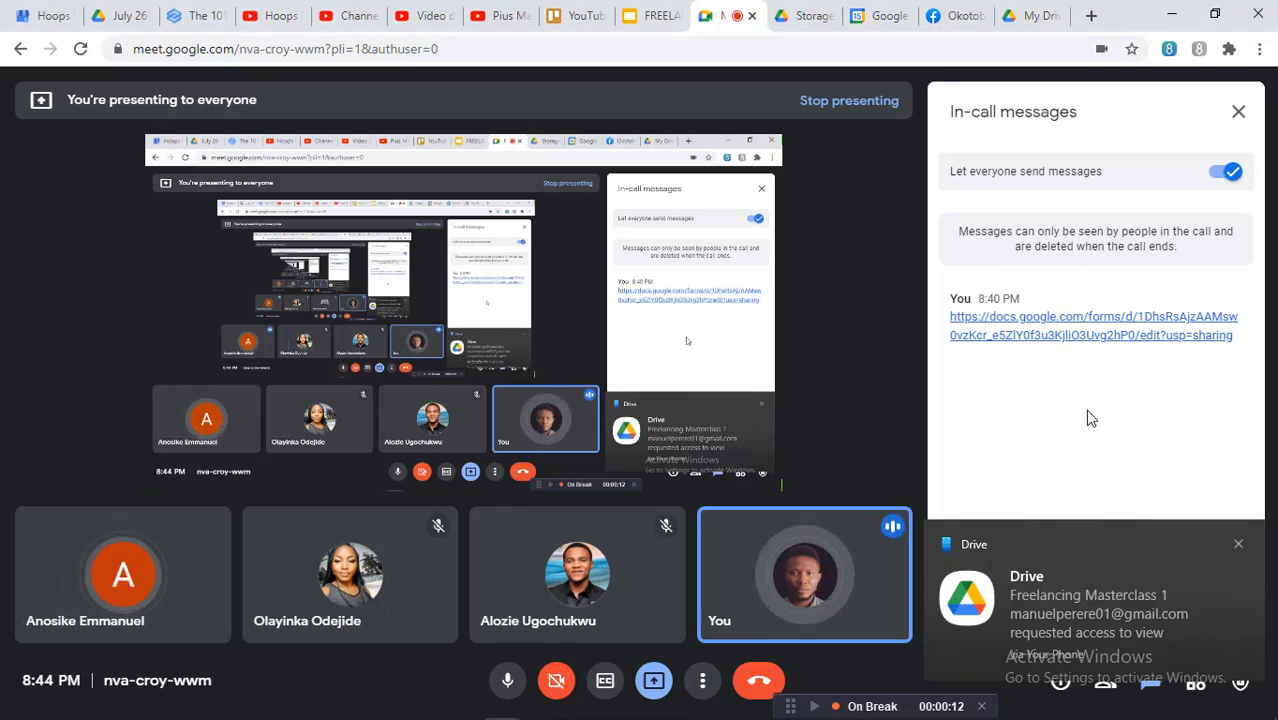
Dismiss the Drive access request notification, then paste the copied form link into the in-call messages and send it to everyone.
{"action": "left_click", "coordinate": [1237, 545]}
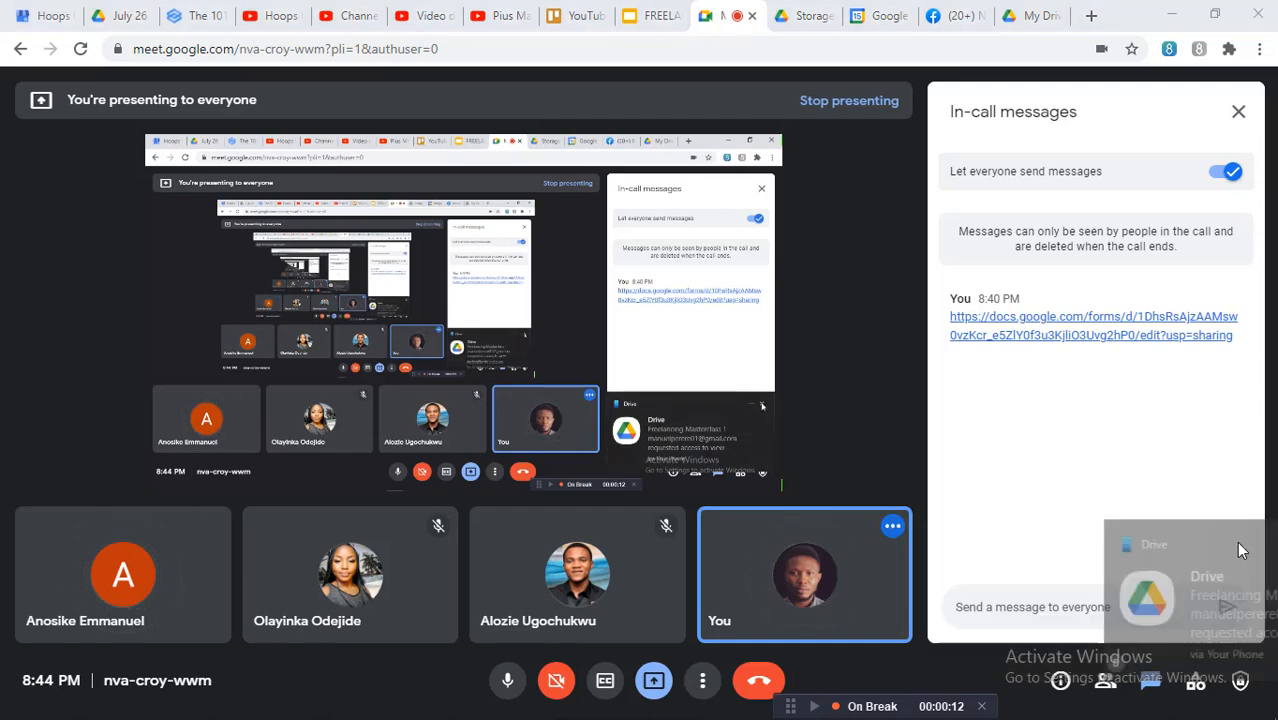
{"action": "left_click", "coordinate": [1018, 607]}
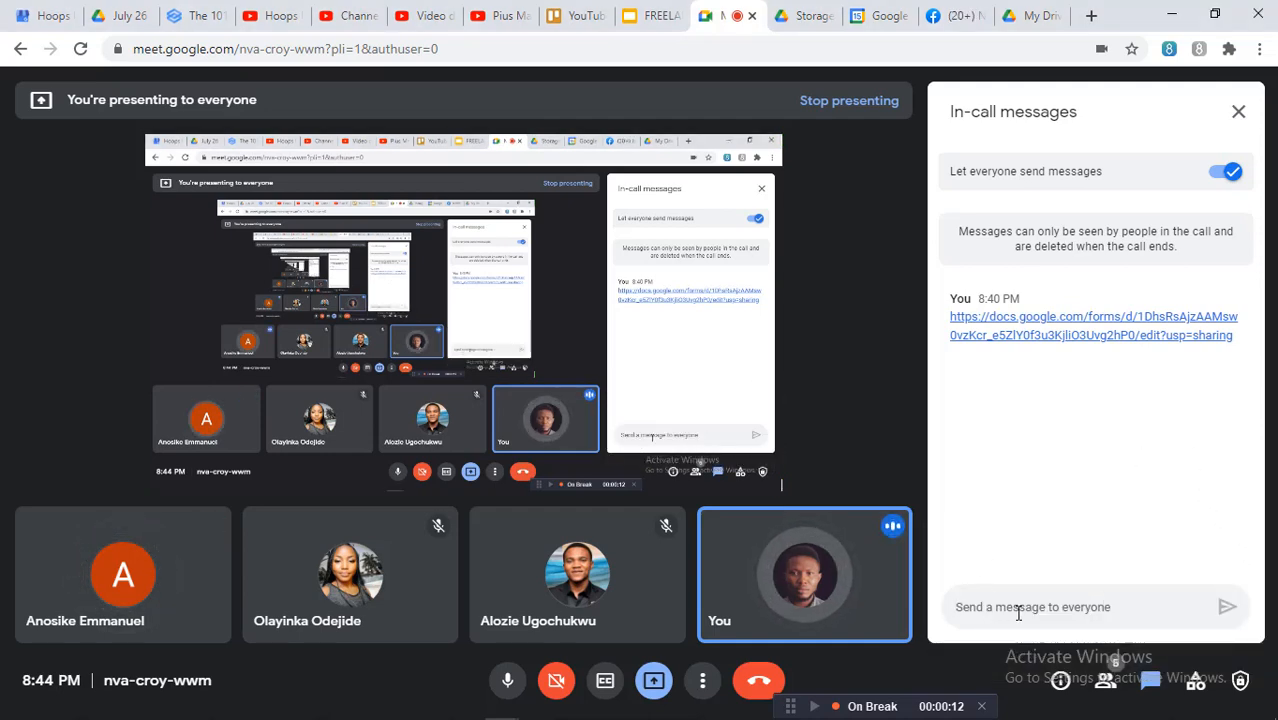
{"action": "key", "text": "ctrl+v"}
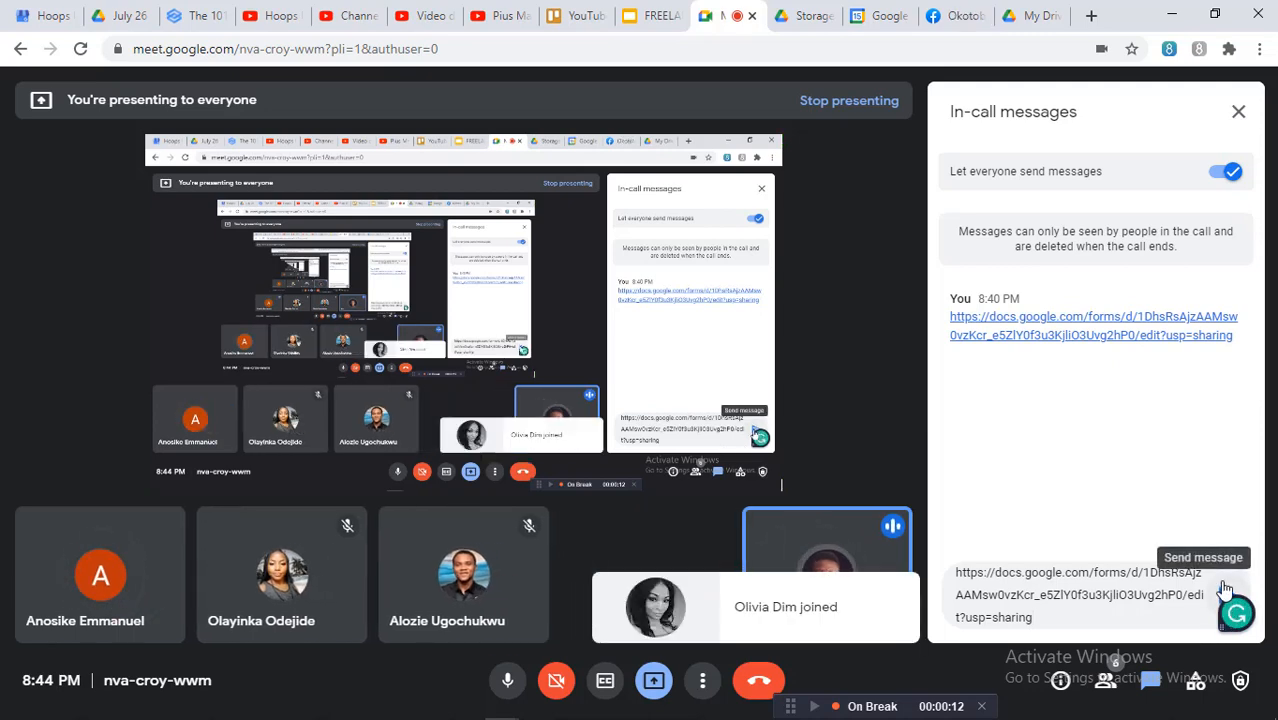
{"action": "left_click", "coordinate": [1226, 598]}
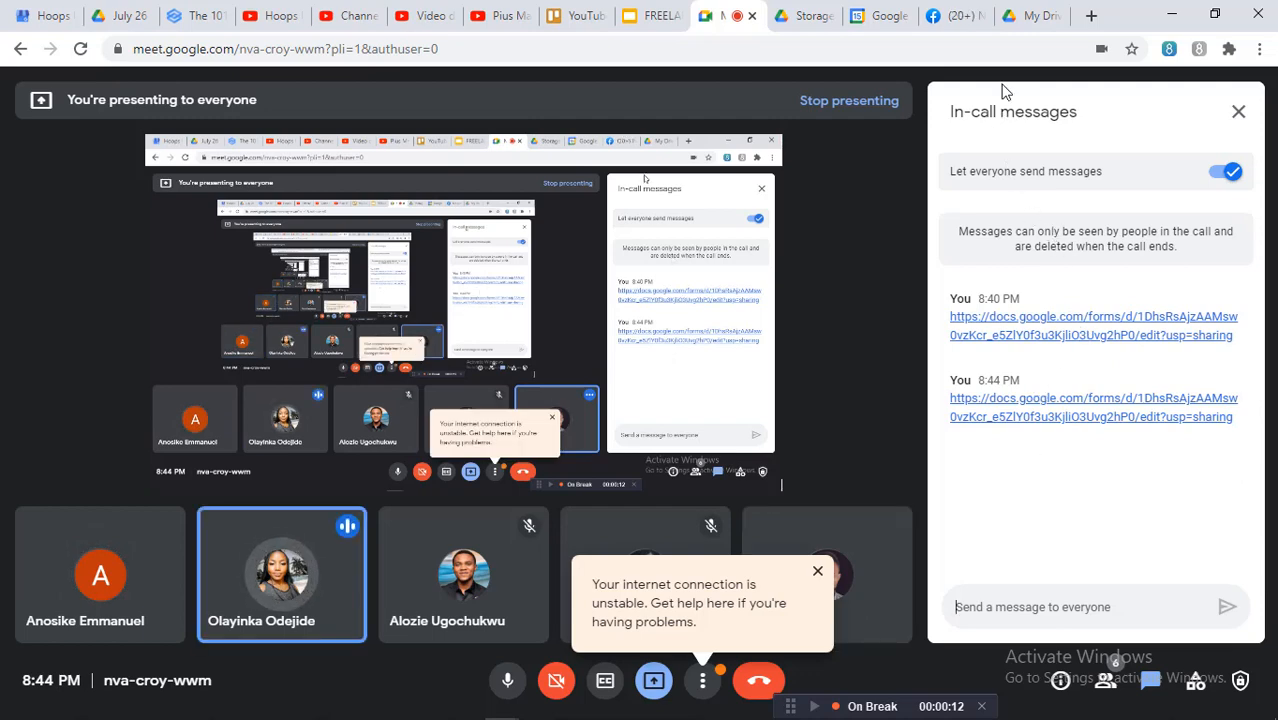
Return to Google Drive, change the form's link access to Restricted and close the sharing dialog.
{"action": "left_click", "coordinate": [1027, 16]}
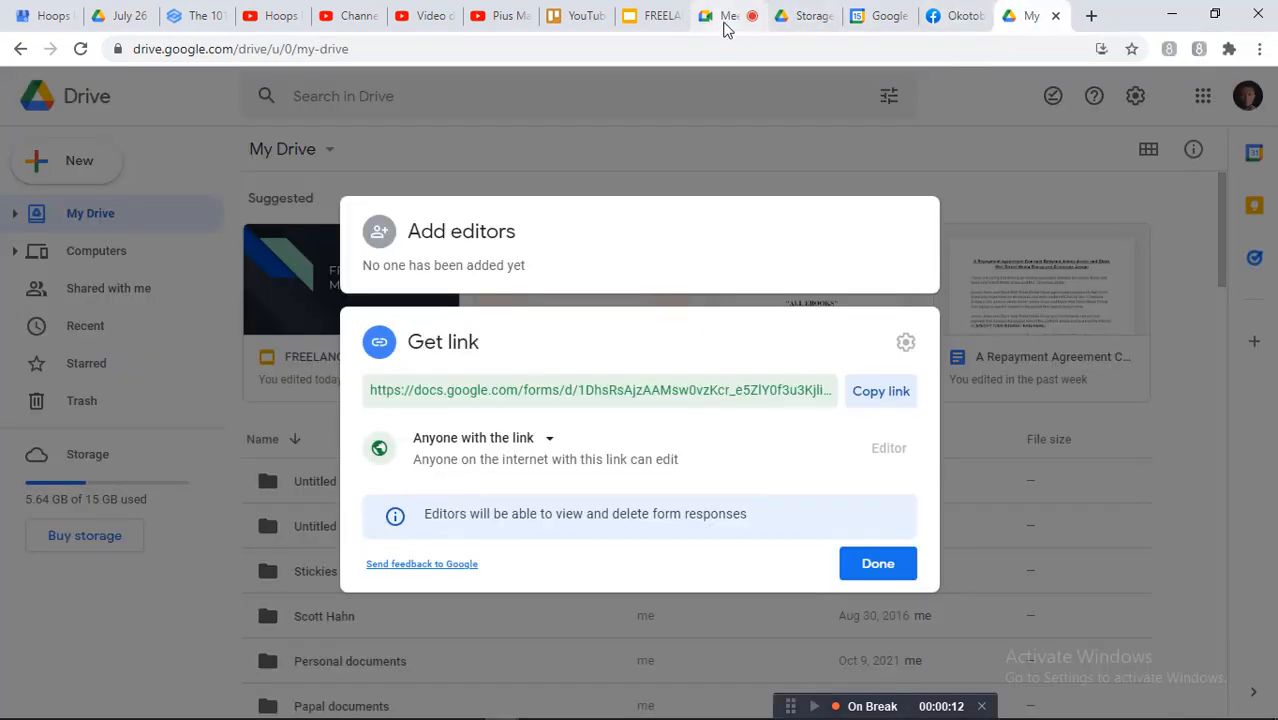
{"action": "left_click", "coordinate": [726, 22]}
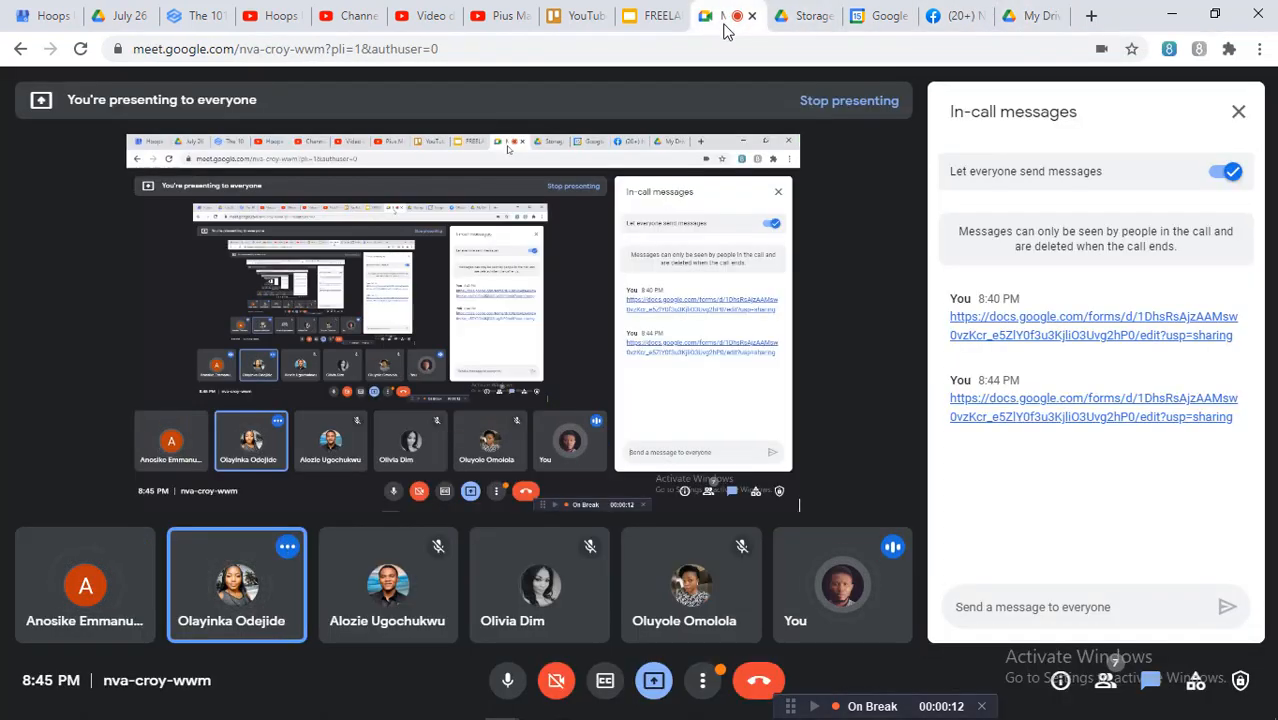
{"action": "left_click", "coordinate": [1025, 10]}
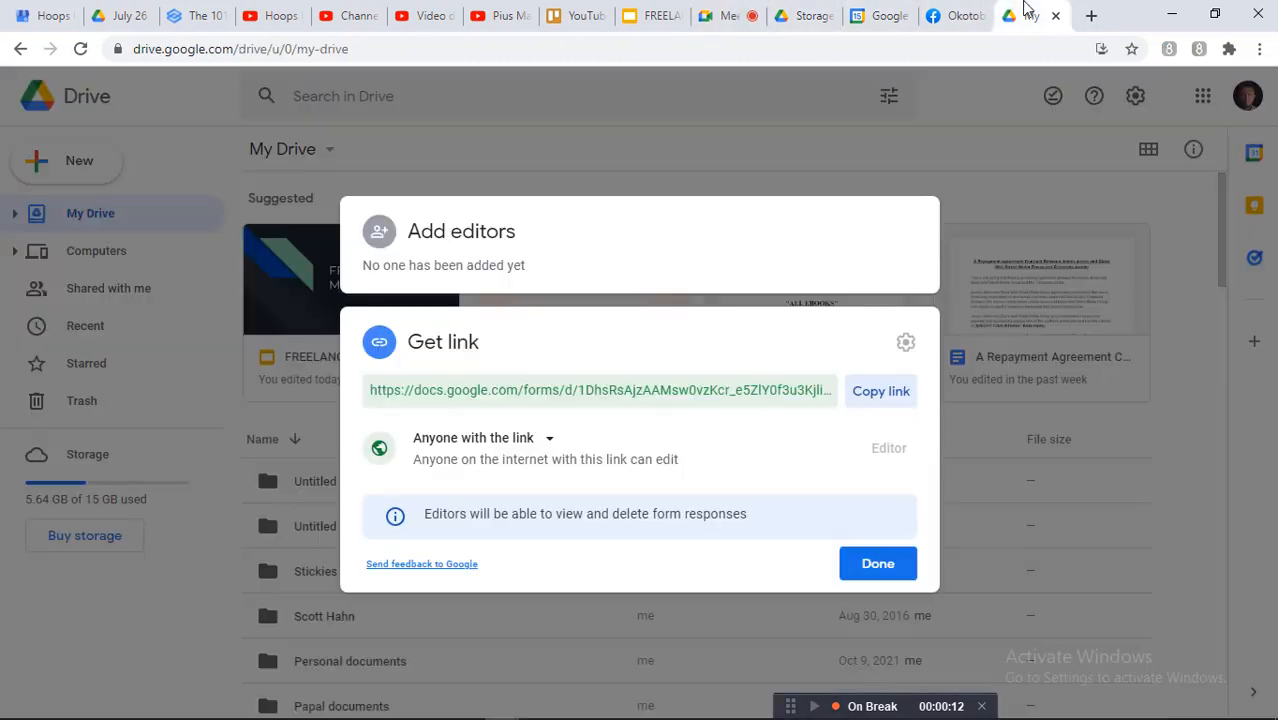
{"action": "left_click", "coordinate": [550, 445]}
{"action": "left_click", "coordinate": [507, 485]}
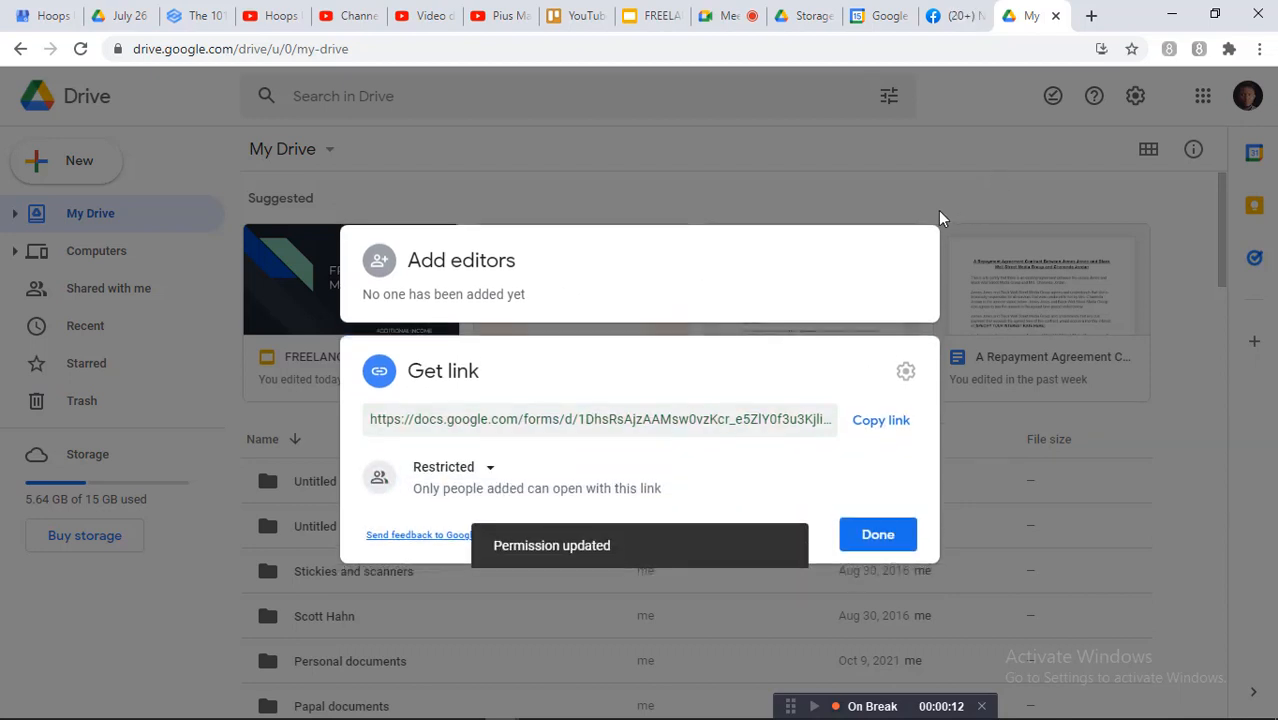
{"action": "left_click", "coordinate": [873, 536]}
Reopen the link sharing dialog of the suggested Freelancing Masterclass 1 form, review its access setting and close it.
{"action": "scroll", "coordinate": [905, 160], "scroll_direction": "down", "scroll_amount": 15}
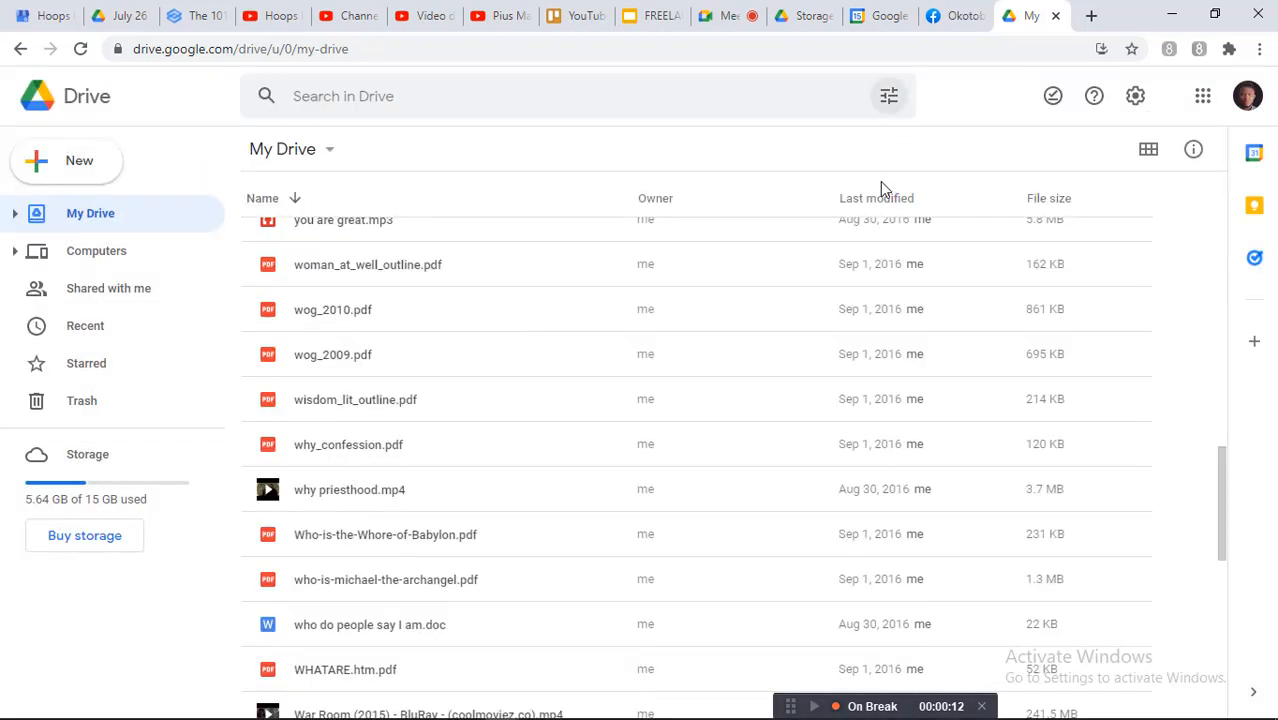
{"action": "scroll", "coordinate": [752, 262], "scroll_direction": "up", "scroll_amount": 20}
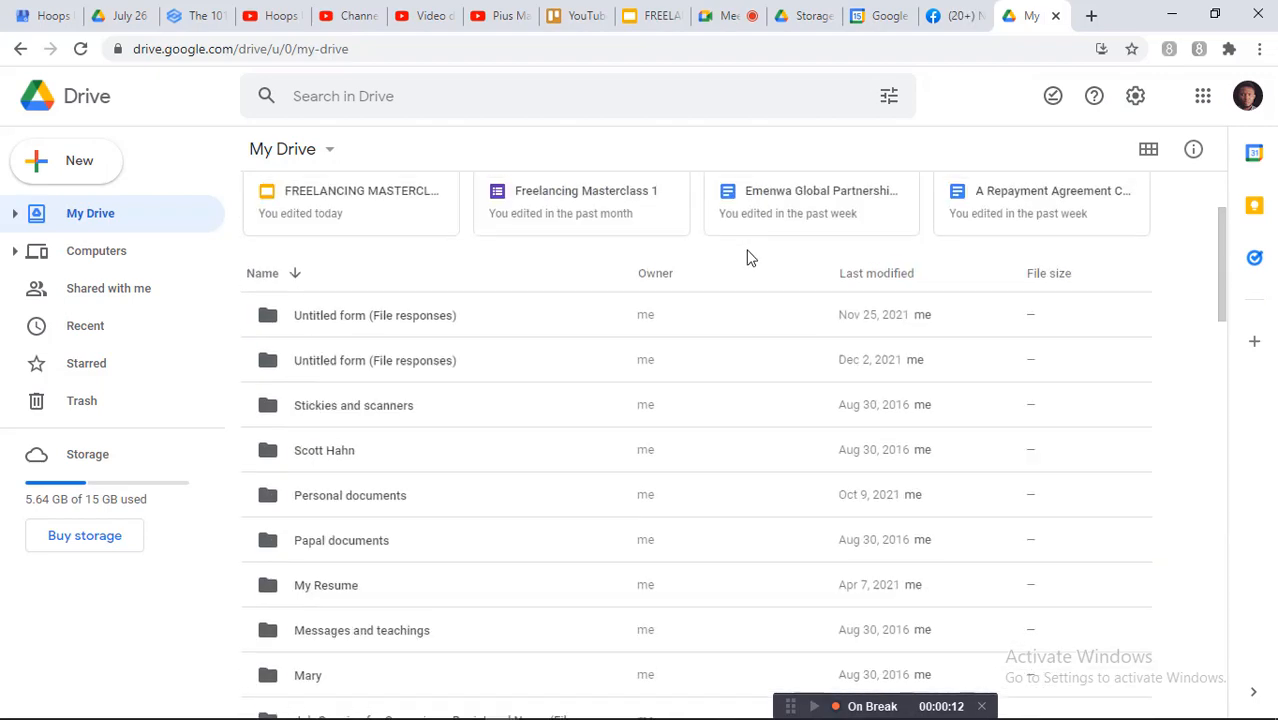
{"action": "scroll", "coordinate": [745, 255], "scroll_direction": "up", "scroll_amount": 1}
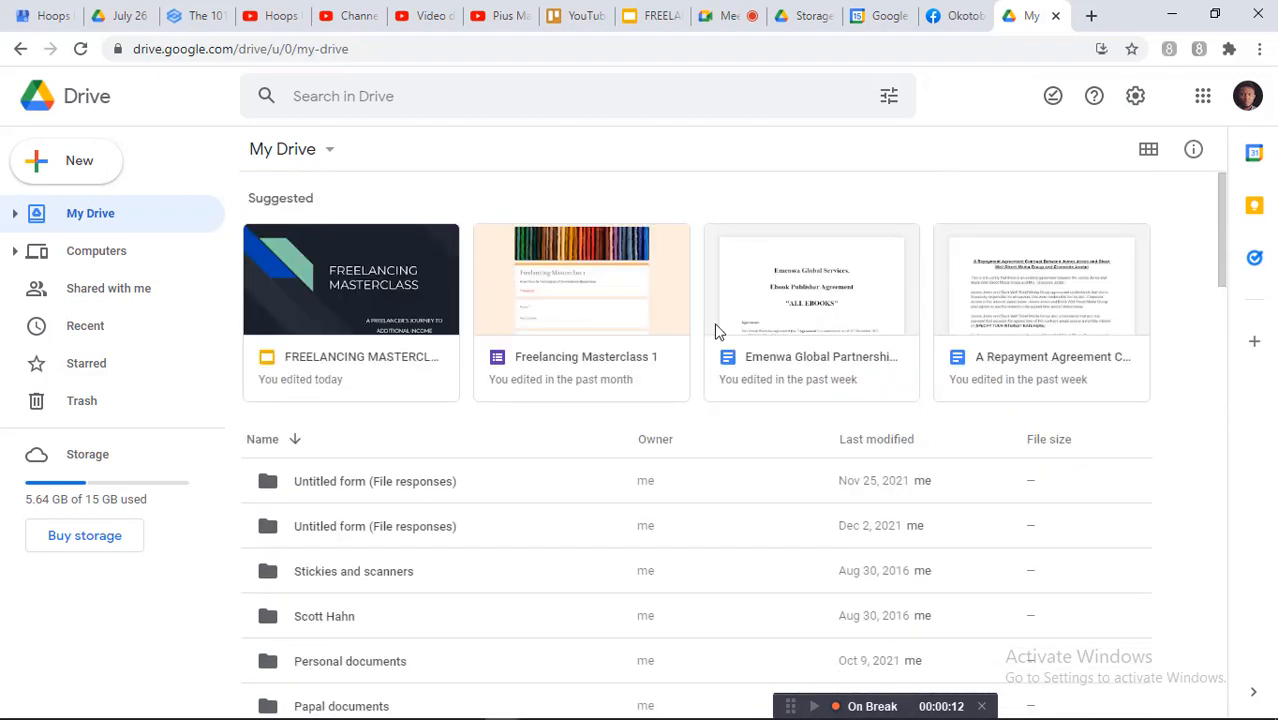
{"action": "right_click", "coordinate": [640, 315]}
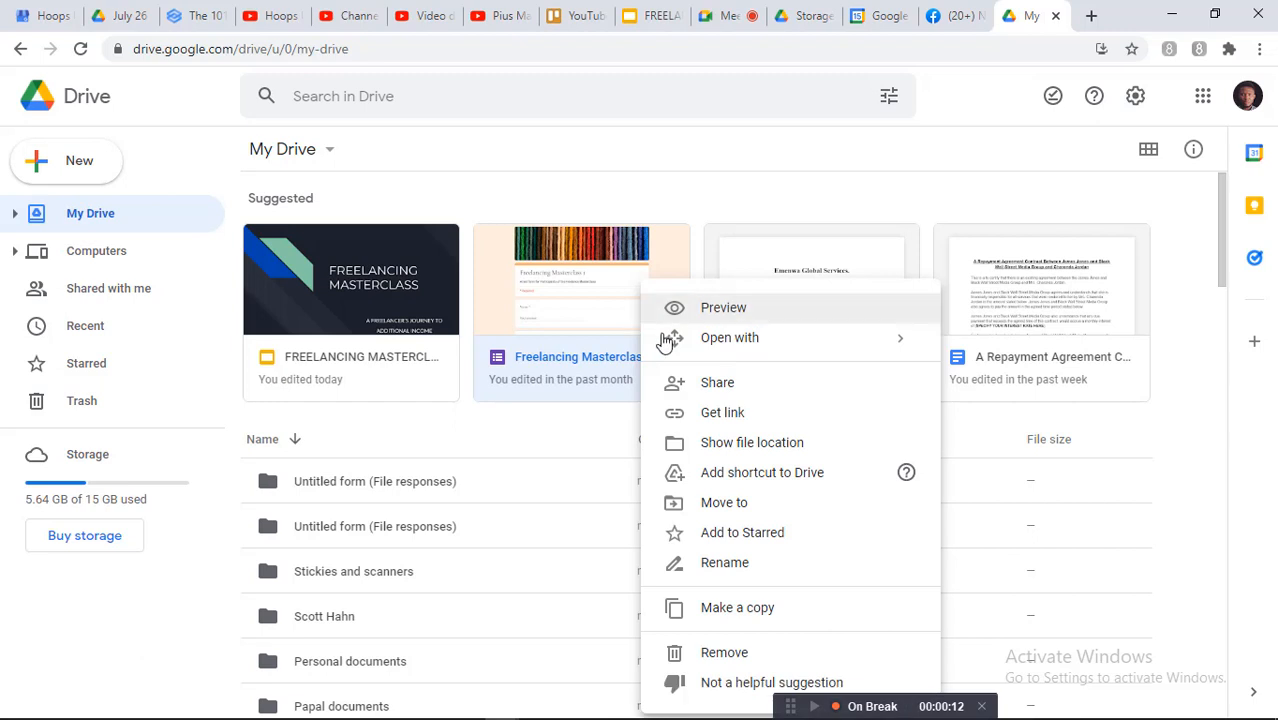
{"action": "left_click", "coordinate": [740, 416]}
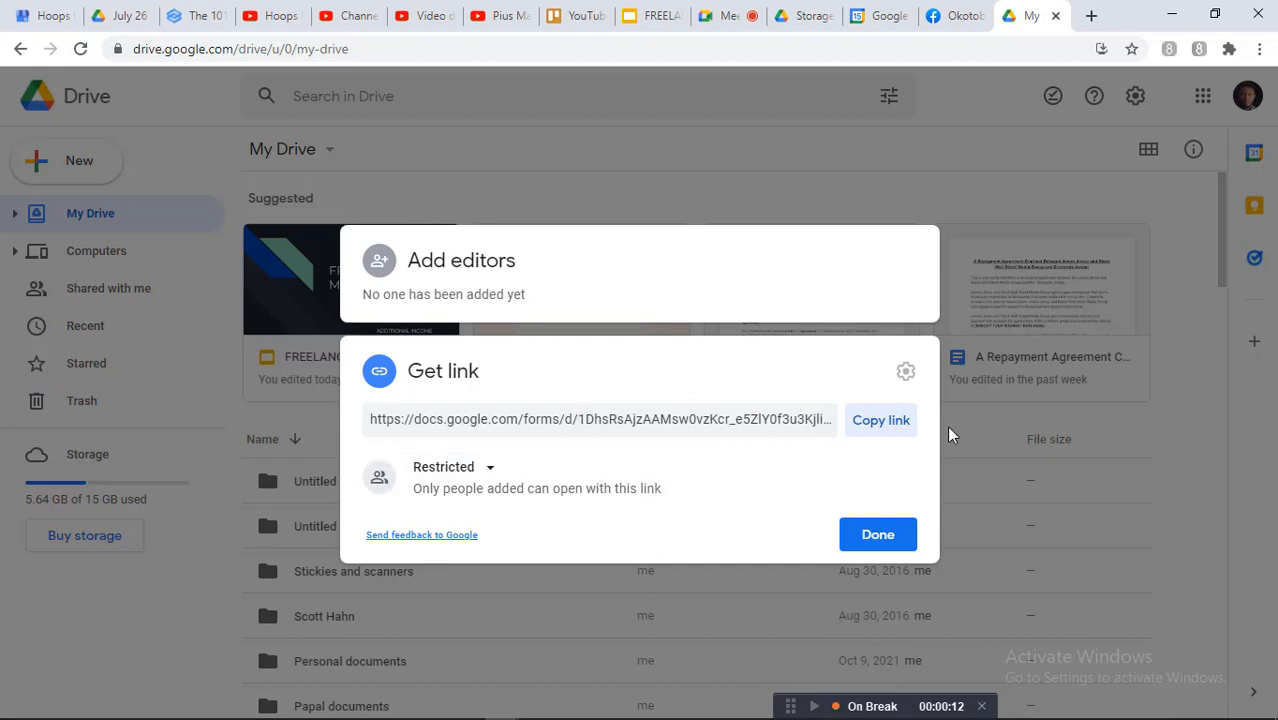
{"action": "left_click", "coordinate": [905, 534]}
Review the file actions available for the suggested Freelancing Masterclass 1 form, from Preview to Remove, without choosing one.
{"action": "scroll", "coordinate": [860, 430], "scroll_direction": "down", "scroll_amount": 15}
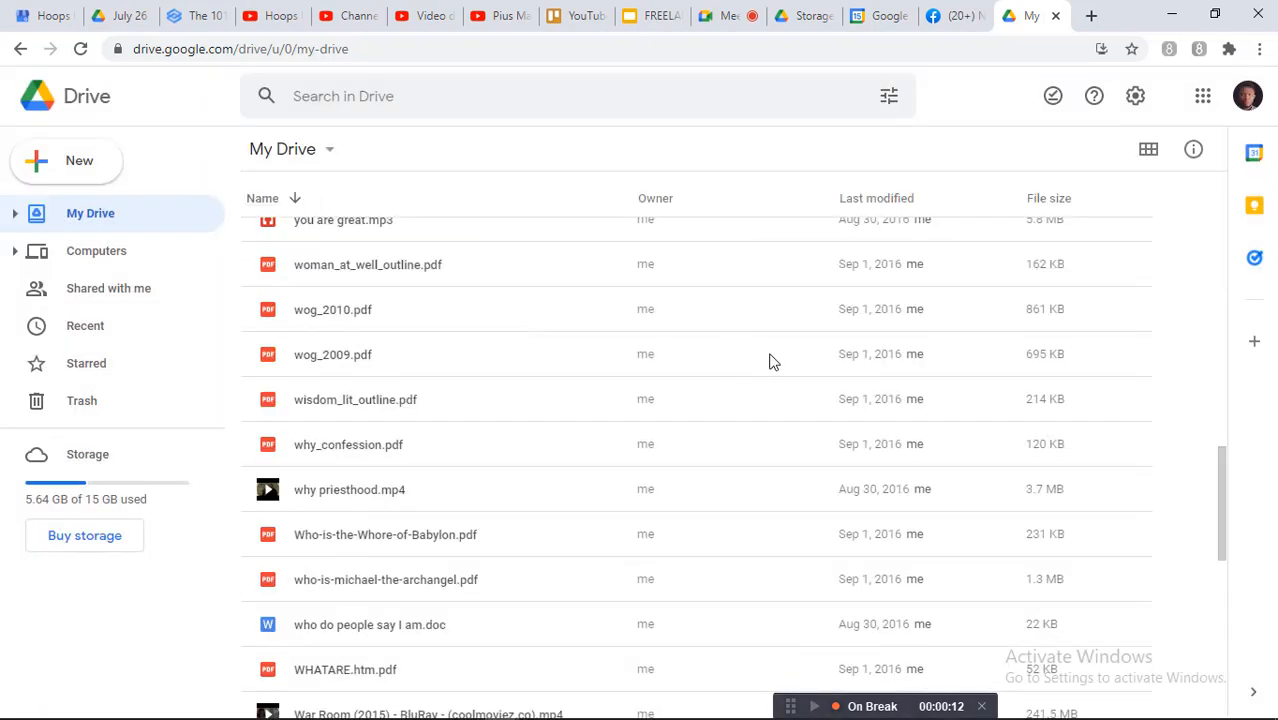
{"action": "scroll", "coordinate": [730, 431], "scroll_direction": "up", "scroll_amount": 15}
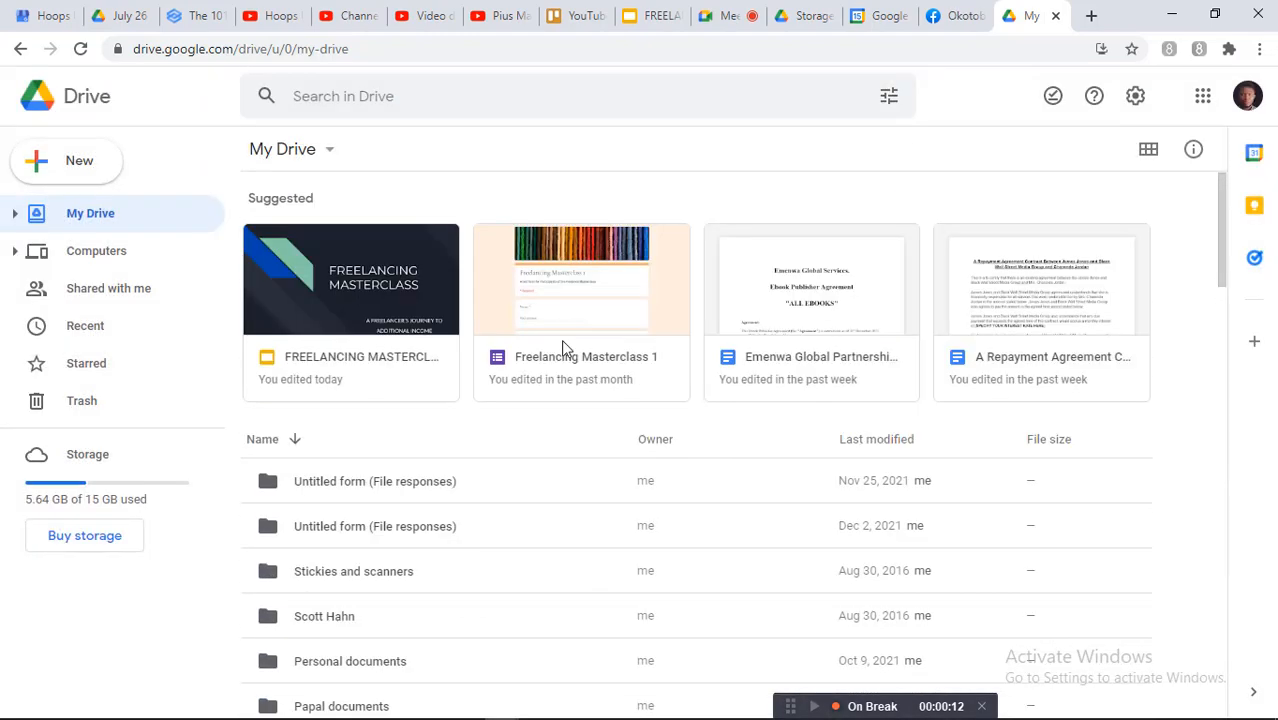
{"action": "right_click", "coordinate": [622, 330]}
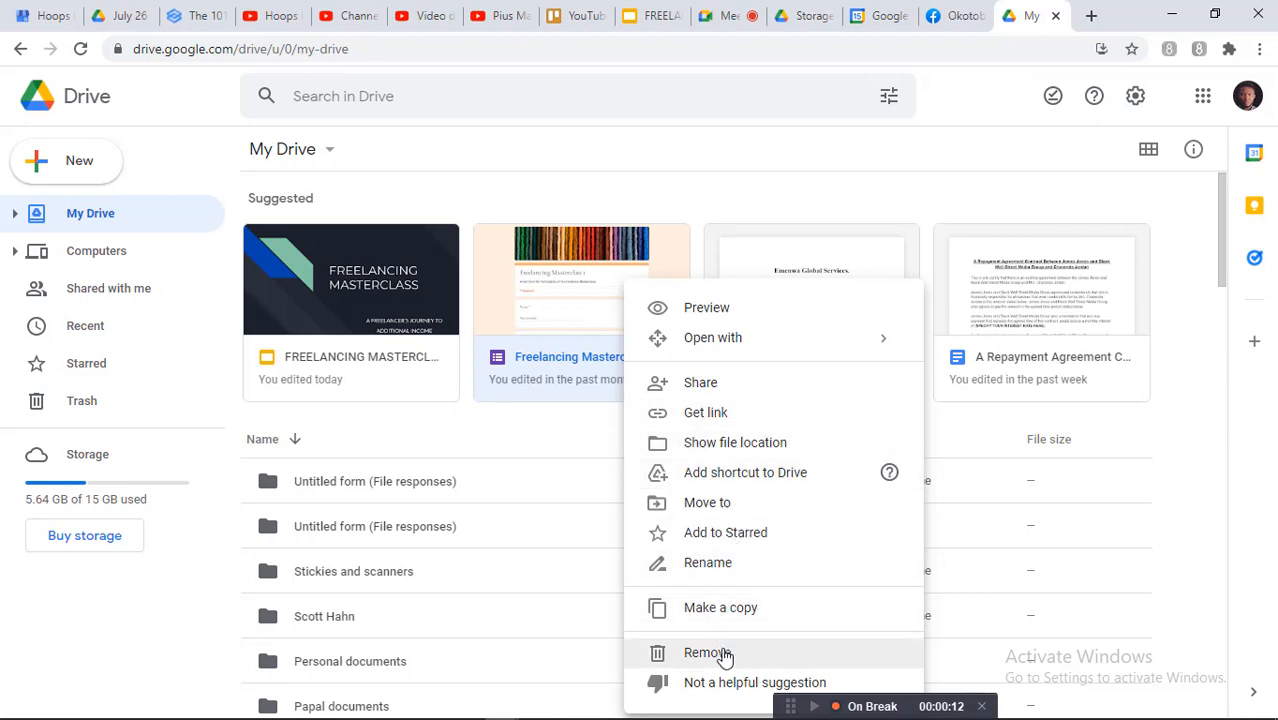
{"action": "left_click", "coordinate": [420, 426]}
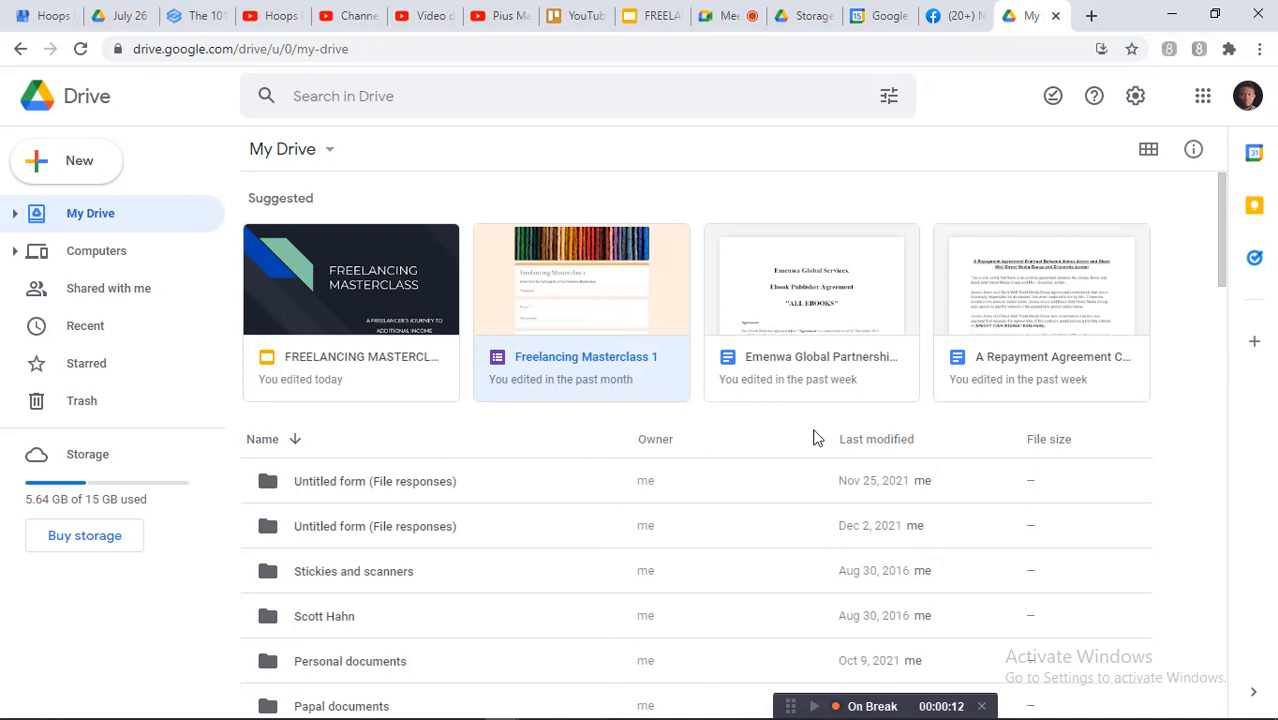
Open the Freelancing Masterclass 1 form in its editor and return to My Drive.
{"action": "scroll", "coordinate": [815, 437], "scroll_direction": "down", "scroll_amount": 1}
{"action": "scroll", "coordinate": [815, 437], "scroll_direction": "up", "scroll_amount": 1}
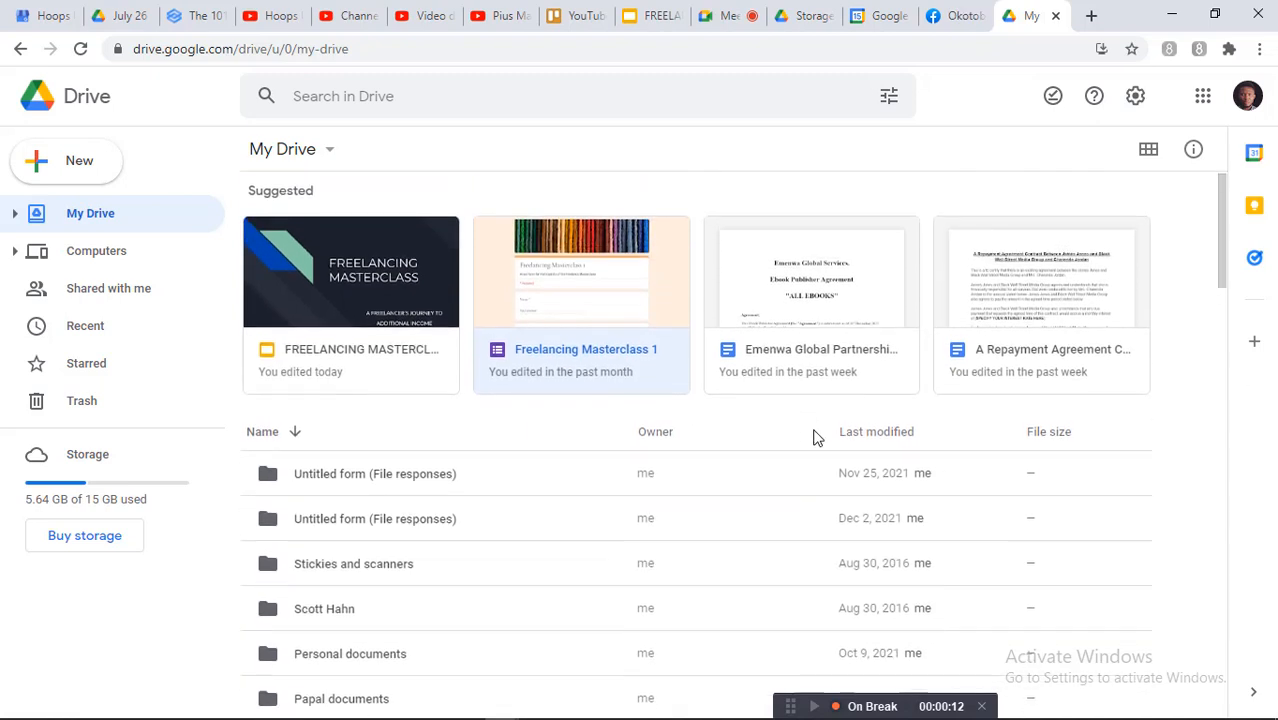
{"action": "double_click", "coordinate": [577, 339]}
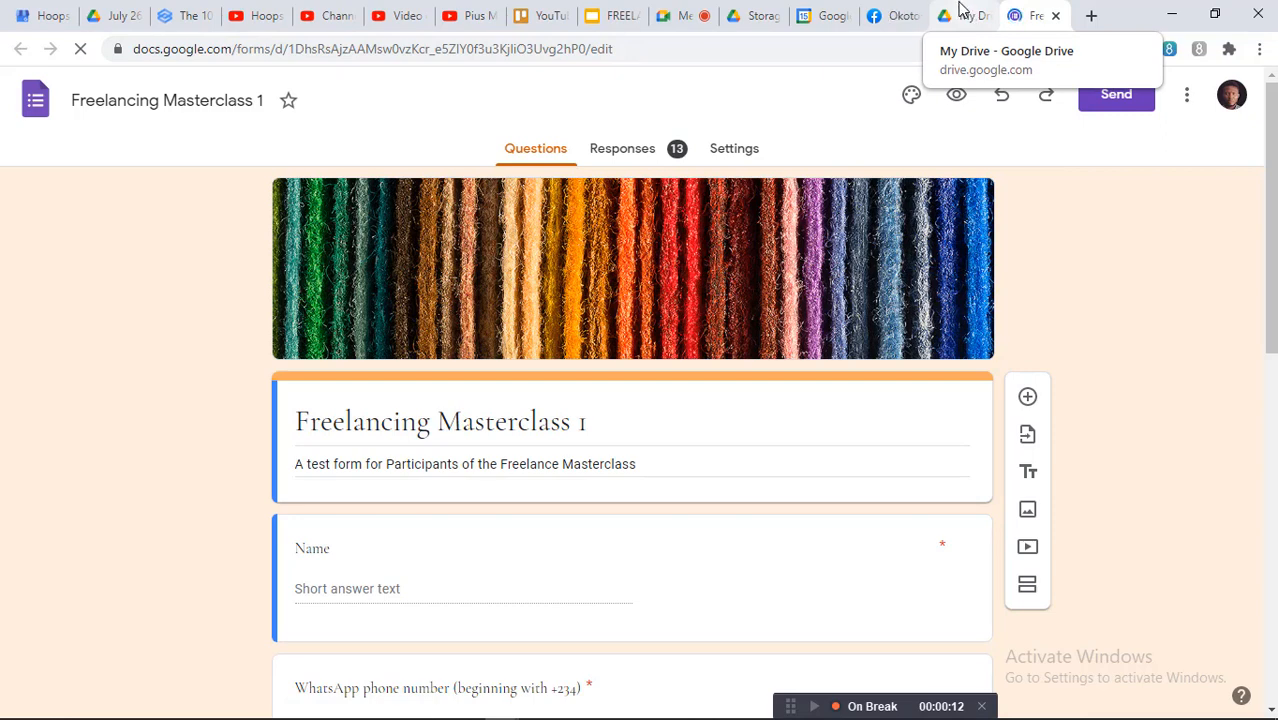
{"action": "left_click", "coordinate": [960, 14]}
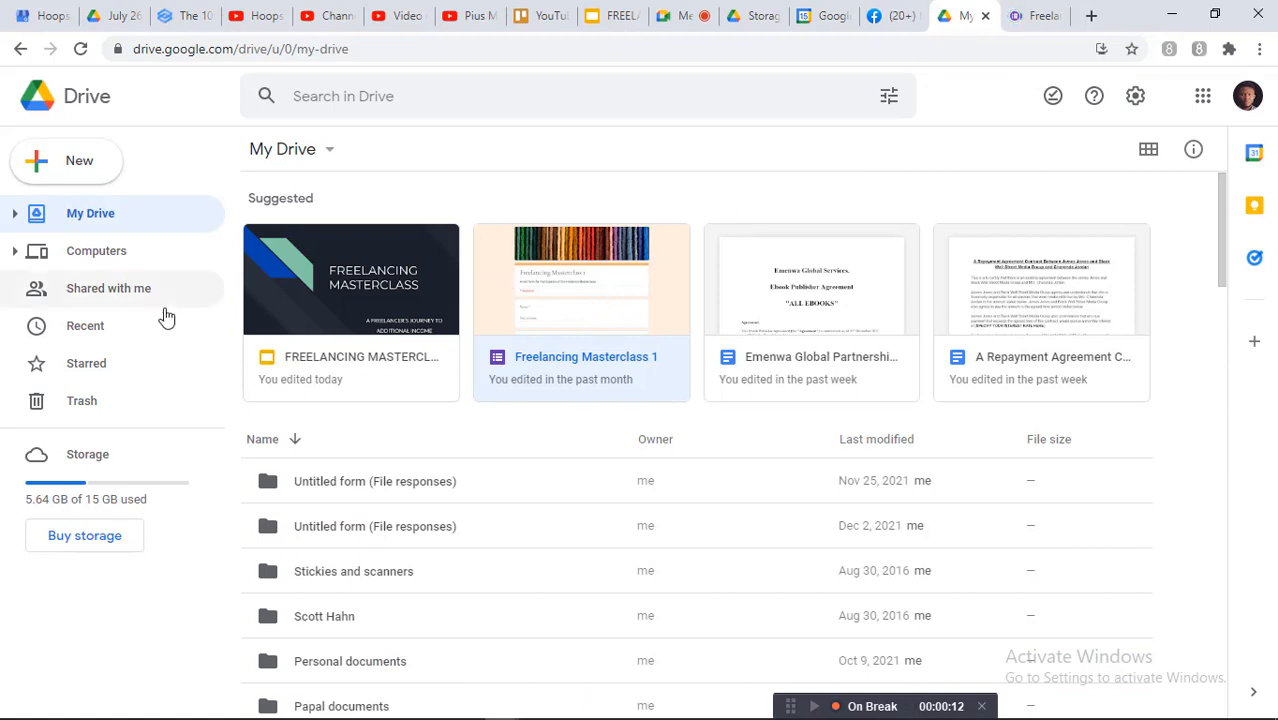
Create a folder named Freelancing Folder in My Drive and look inside it before returning to the file list.
{"action": "left_click", "coordinate": [54, 172]}
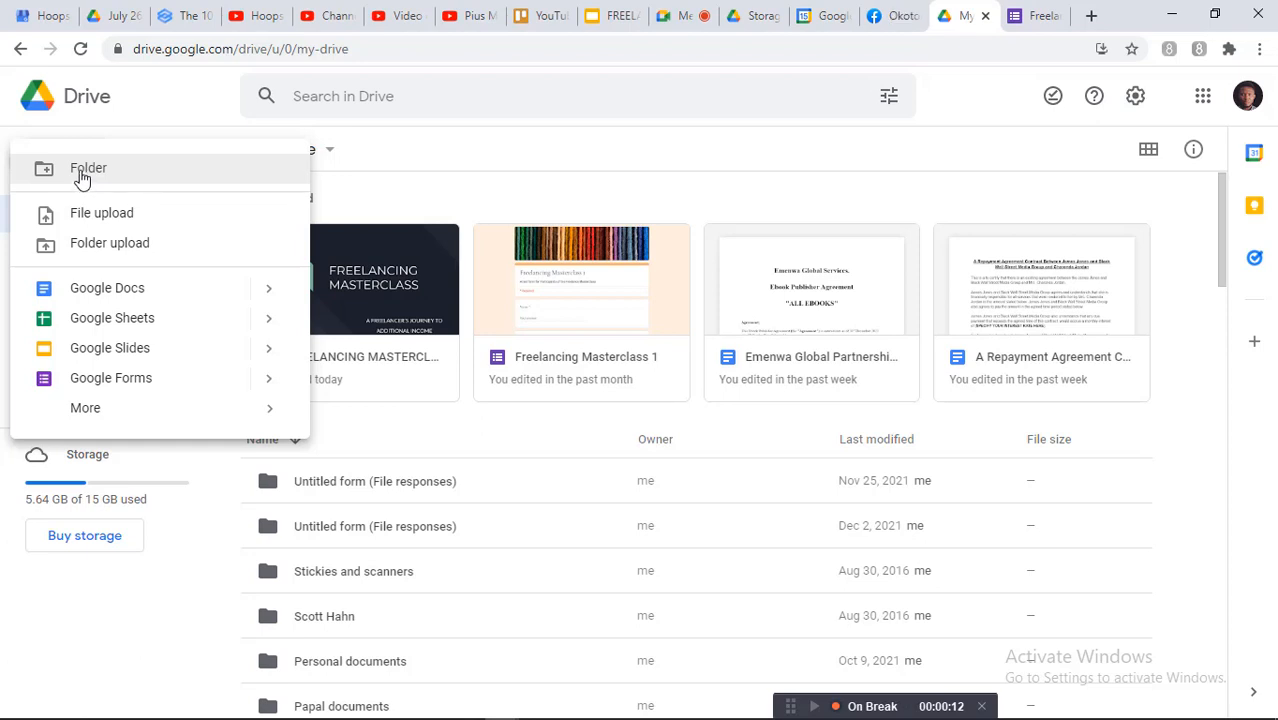
{"action": "left_click", "coordinate": [85, 170]}
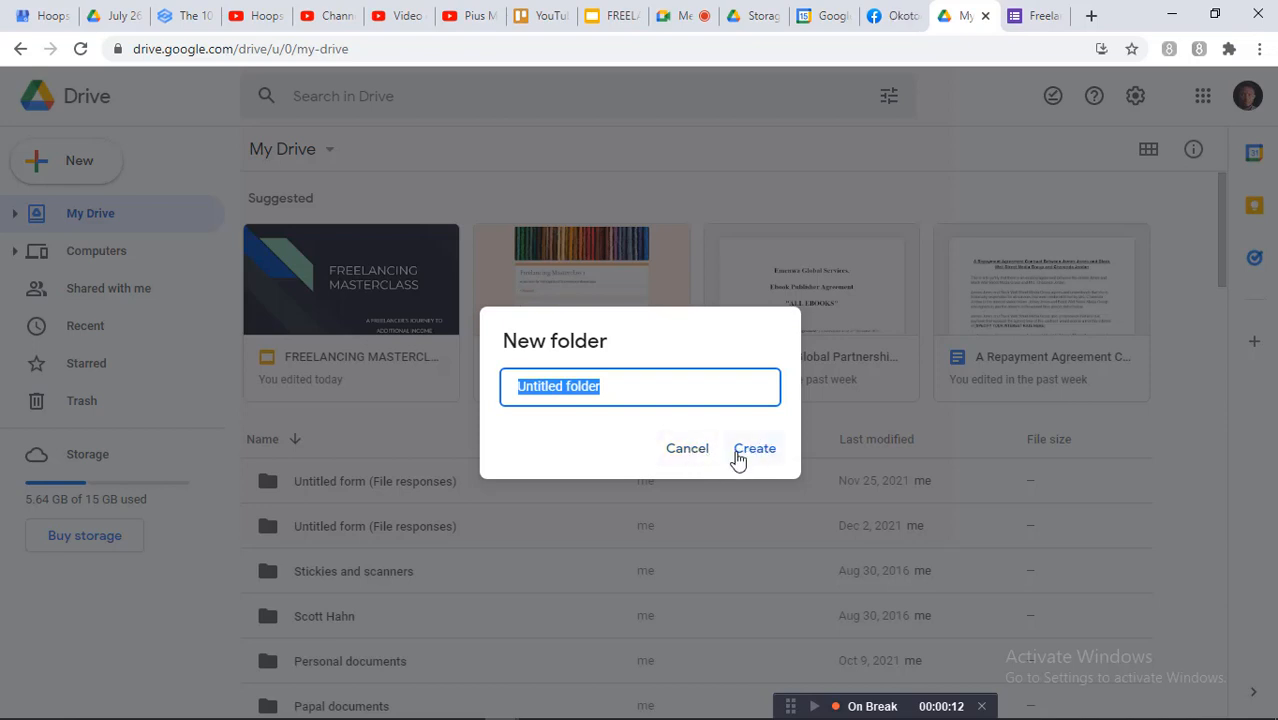
{"action": "key", "text": "BackSpace"}
{"action": "type", "text": "F"}
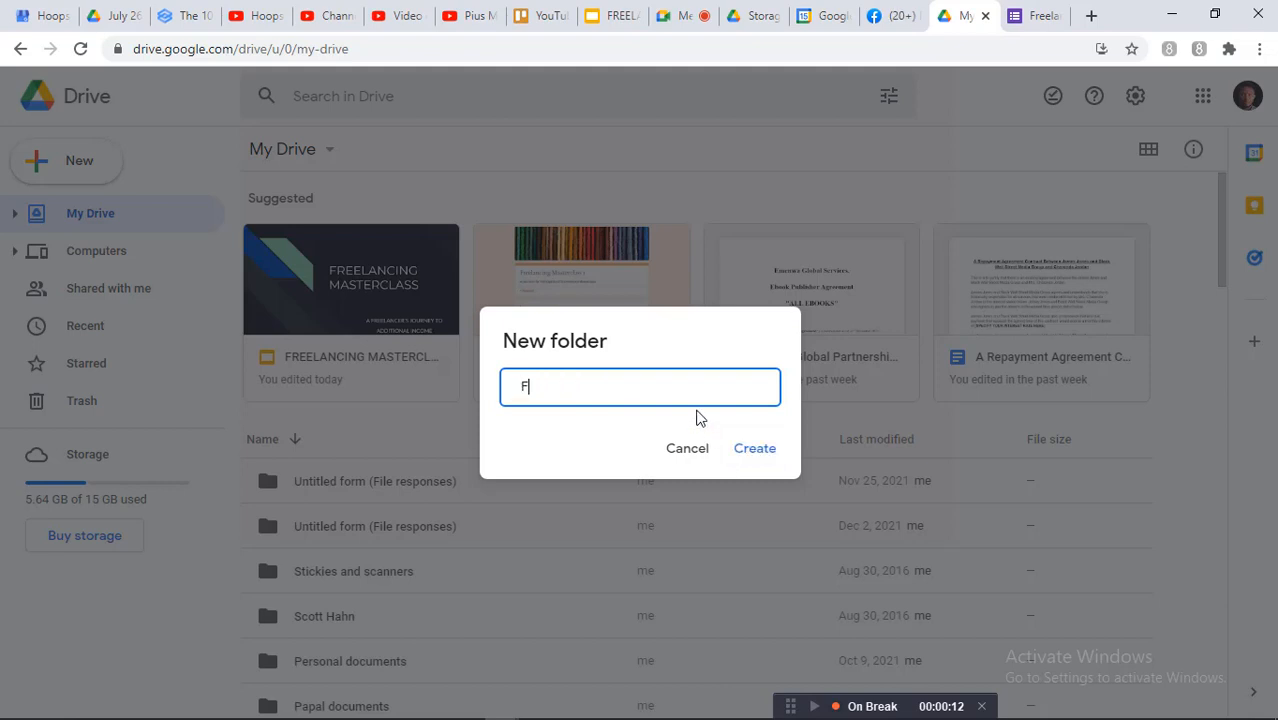
{"action": "type", "text": "reelanc"}
{"action": "type", "text": "er"}
{"action": "key", "text": "Return"}
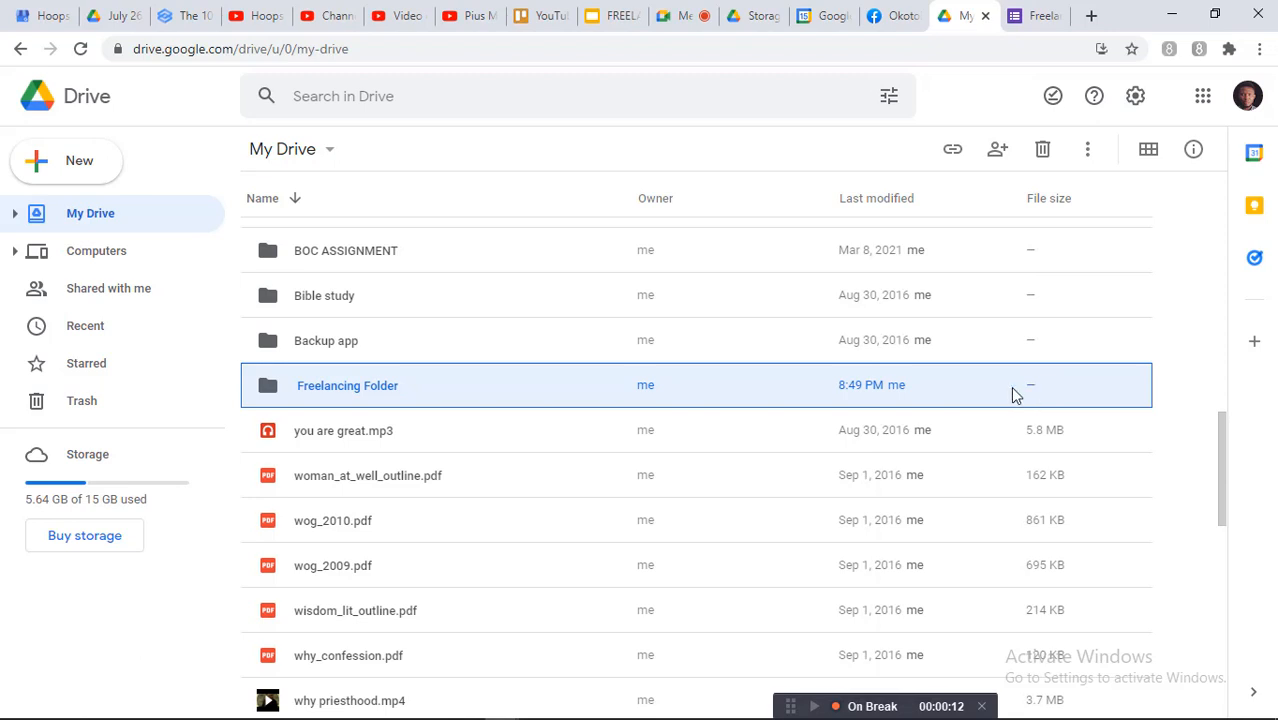
{"action": "double_click", "coordinate": [328, 390]}
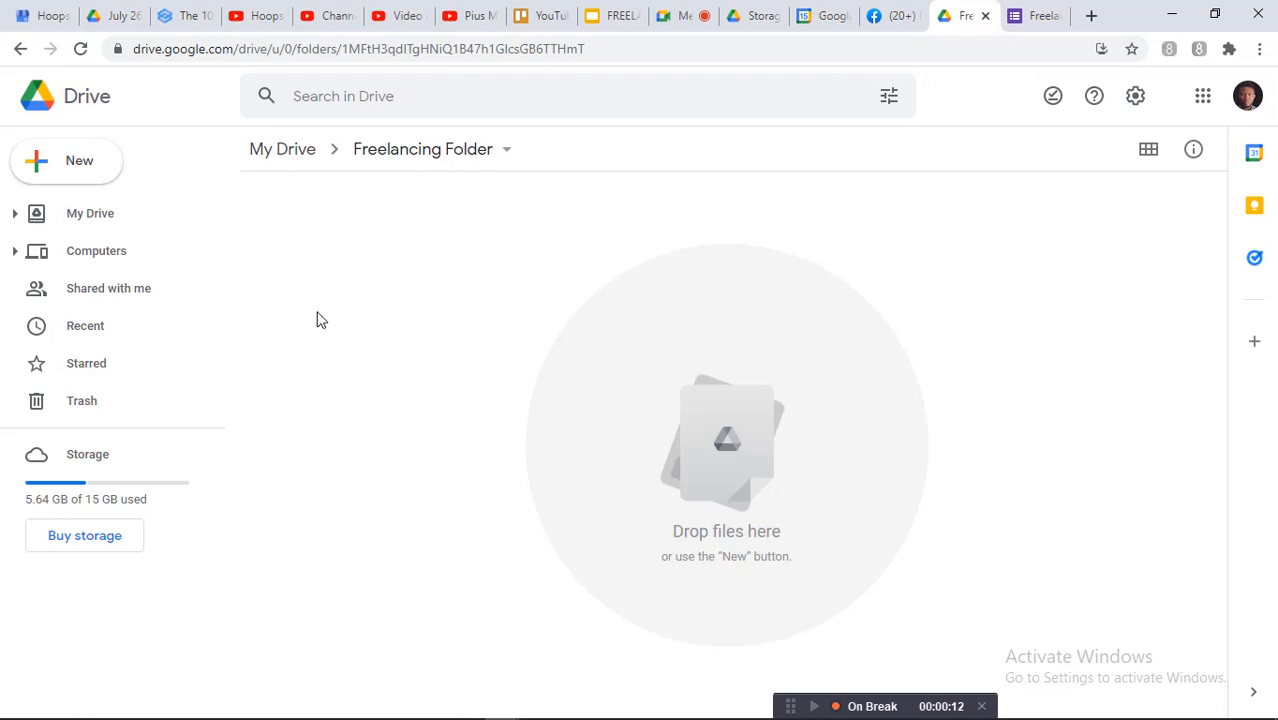
{"action": "left_click", "coordinate": [21, 50]}
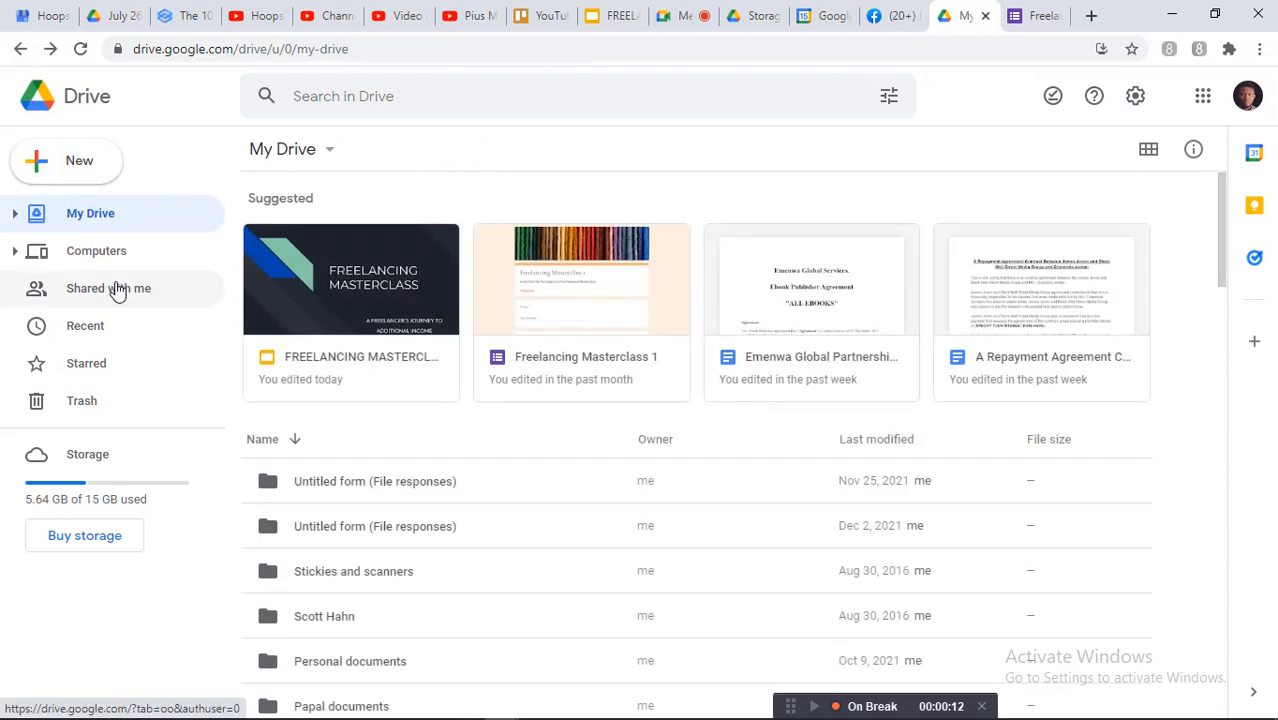
{"action": "left_click", "coordinate": [71, 168]}
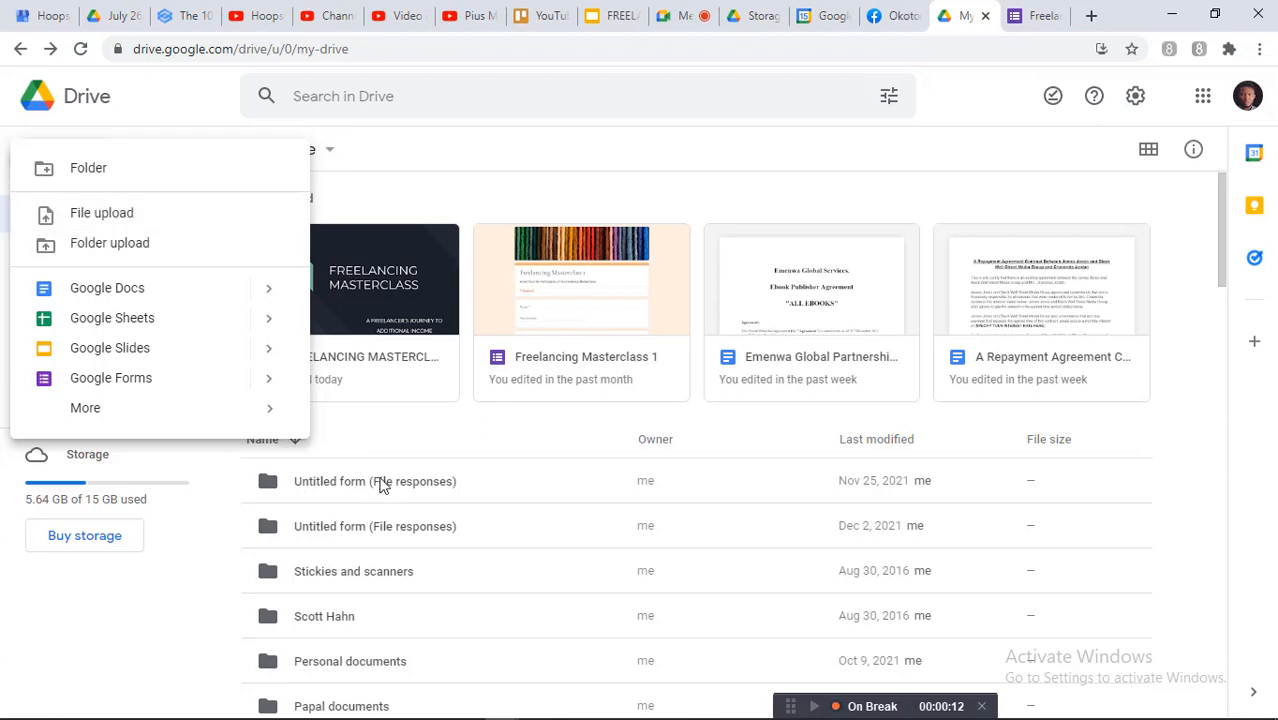
{"action": "scroll", "coordinate": [372, 537], "scroll_direction": "down", "scroll_amount": 2}
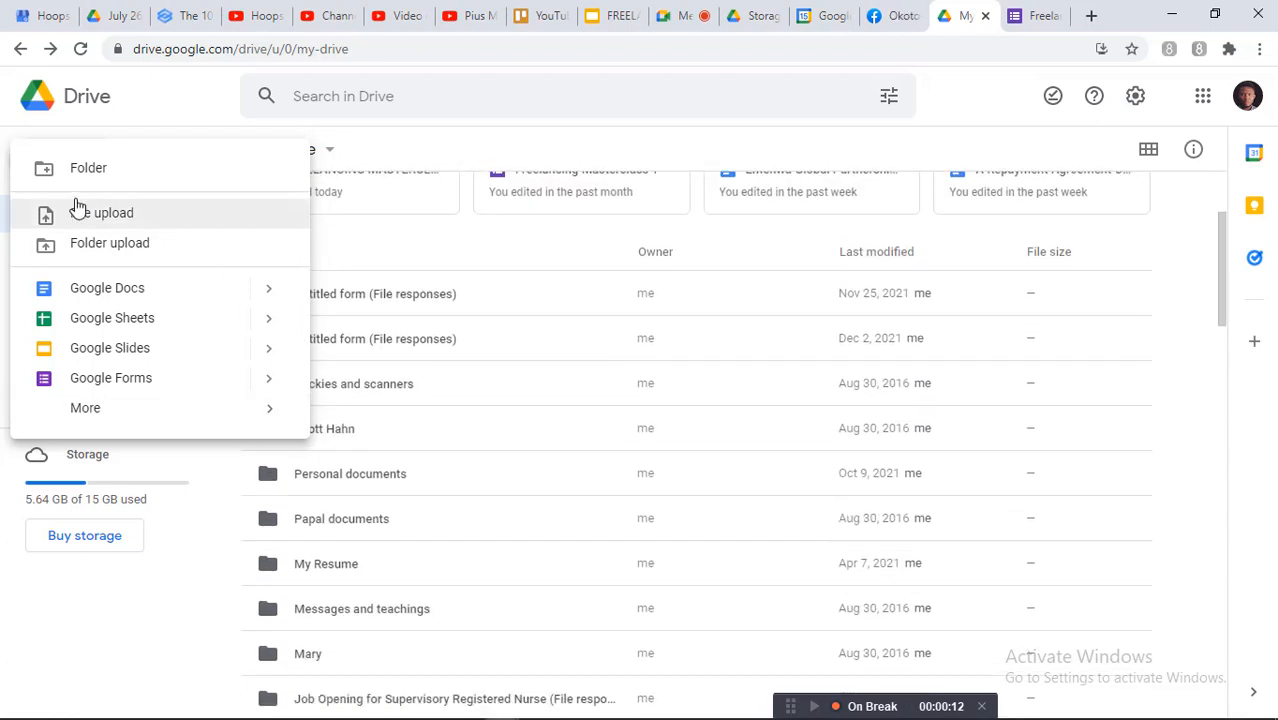
{"action": "left_click", "coordinate": [125, 222]}
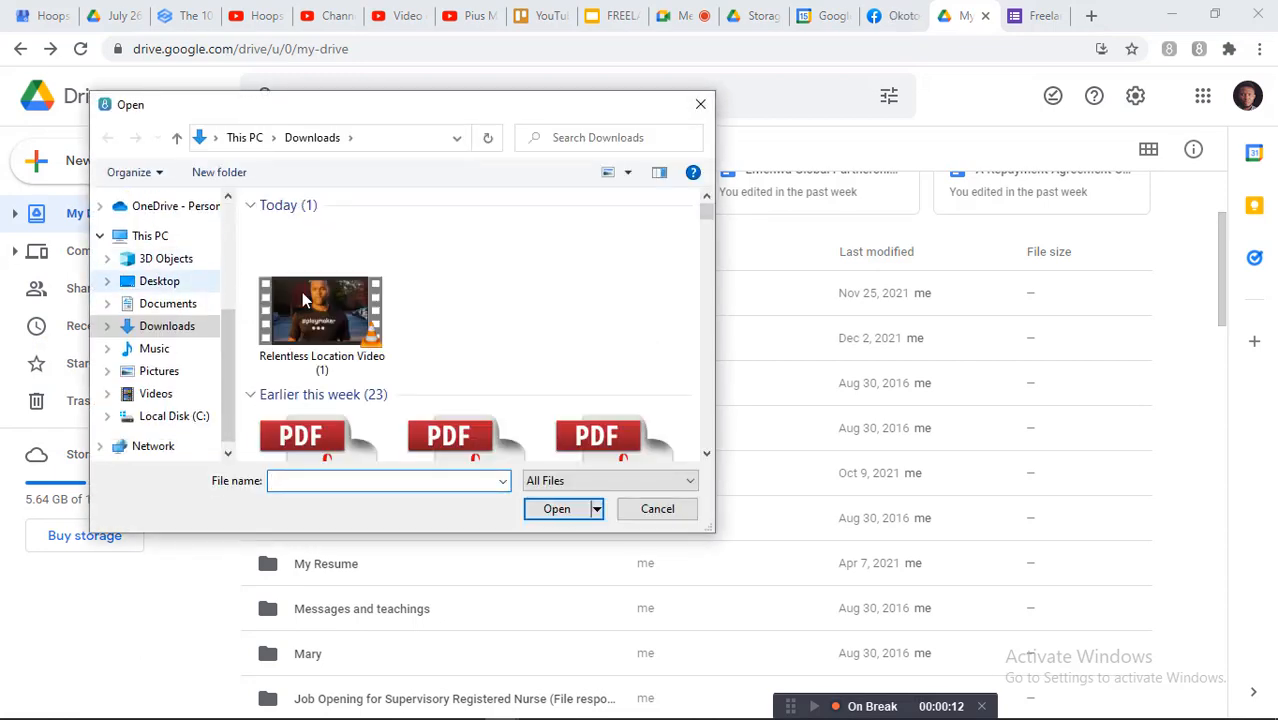
{"action": "scroll", "coordinate": [302, 292], "scroll_direction": "down", "scroll_amount": 2}
{"action": "scroll", "coordinate": [170, 270], "scroll_direction": "down", "scroll_amount": 1}
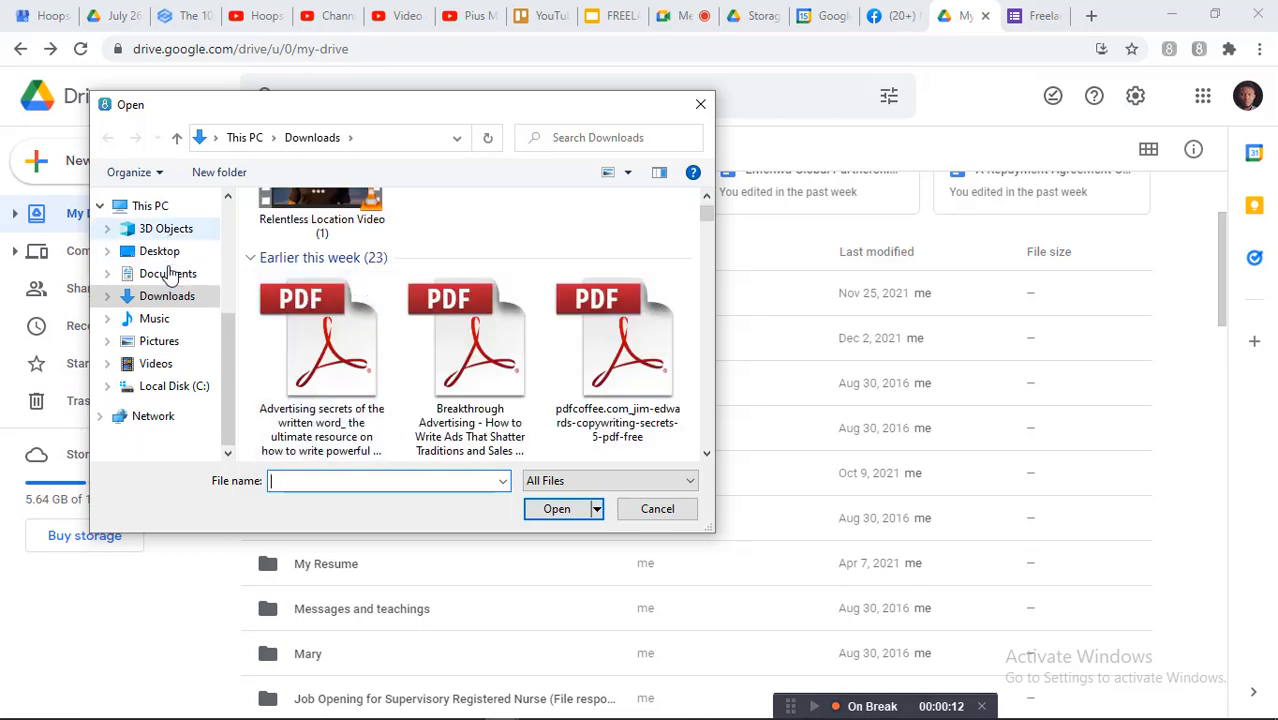
{"action": "scroll", "coordinate": [170, 272], "scroll_direction": "up", "scroll_amount": 3}
{"action": "scroll", "coordinate": [170, 272], "scroll_direction": "up", "scroll_amount": 1}
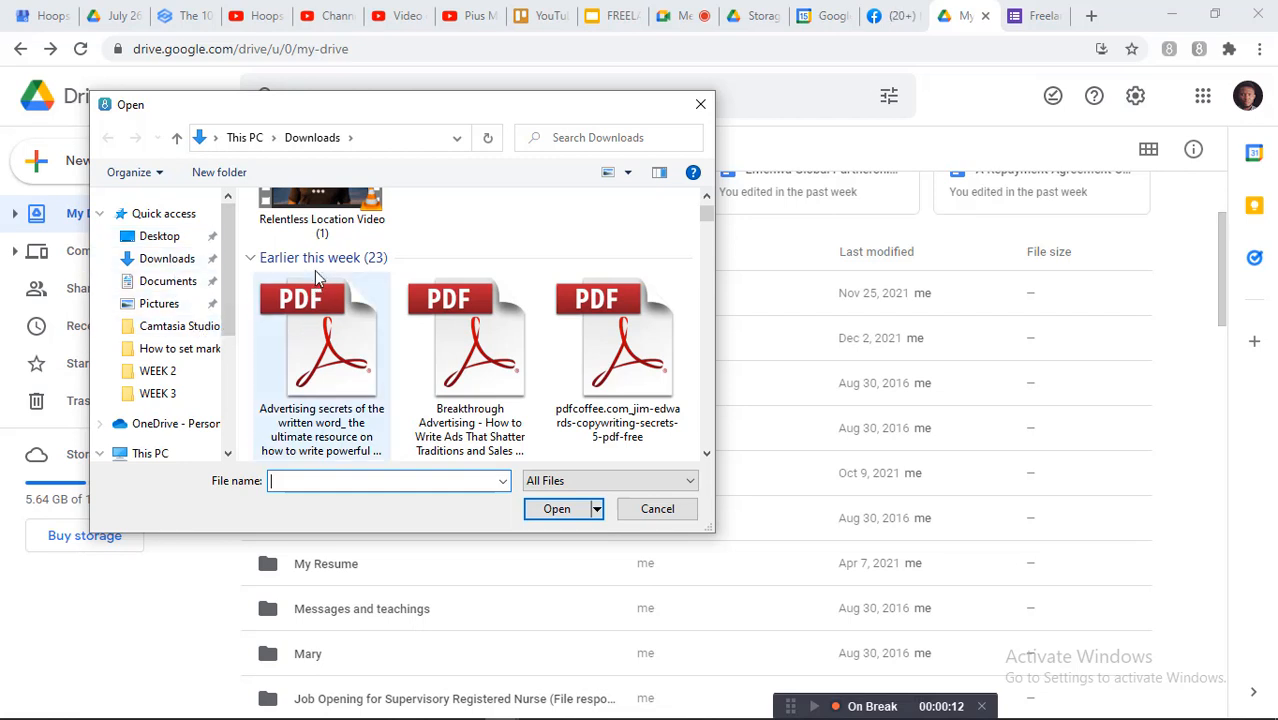
{"action": "scroll", "coordinate": [318, 300], "scroll_direction": "up", "scroll_amount": 2}
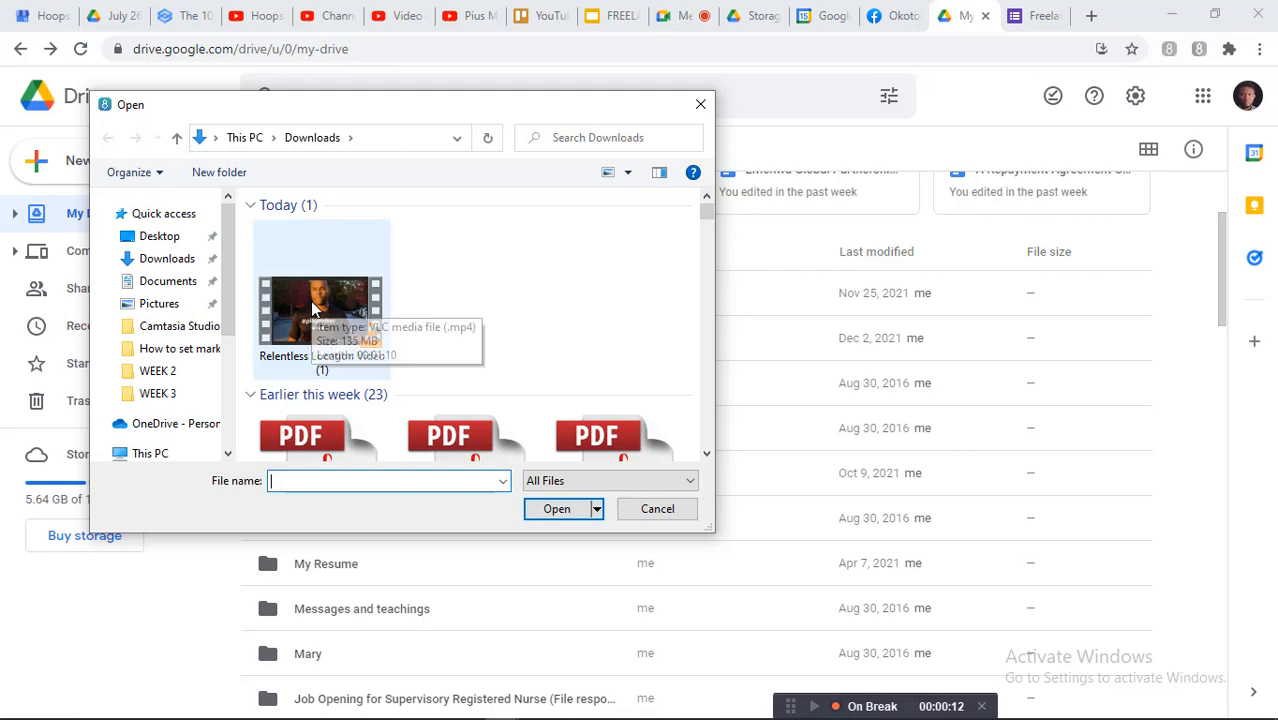
{"action": "scroll", "coordinate": [313, 320], "scroll_direction": "down", "scroll_amount": 1}
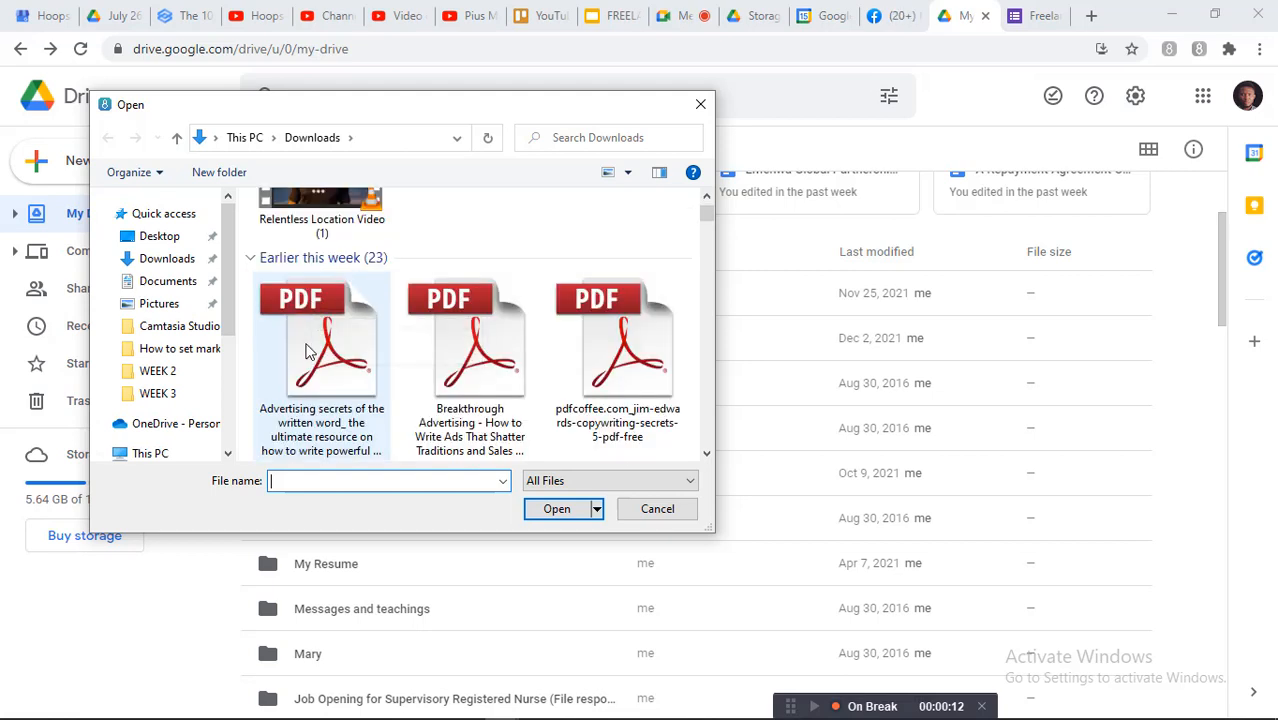
{"action": "scroll", "coordinate": [308, 348], "scroll_direction": "down", "scroll_amount": 3}
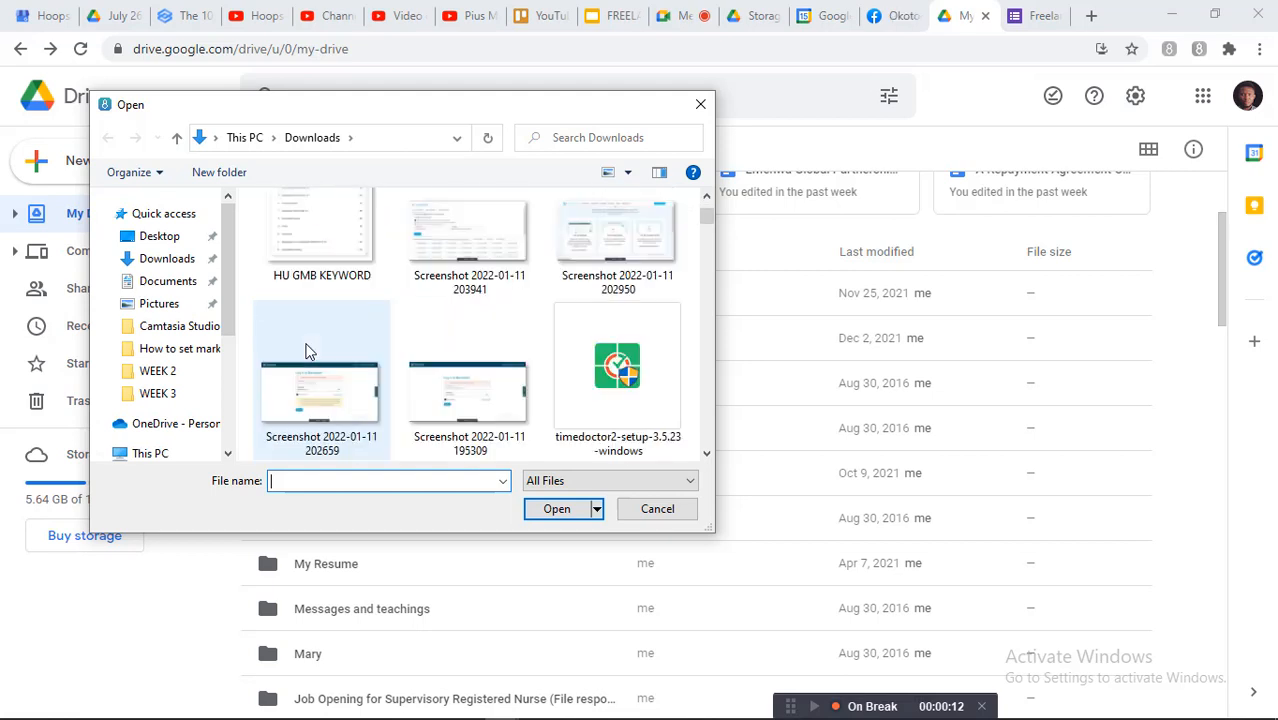
{"action": "left_click", "coordinate": [460, 252]}
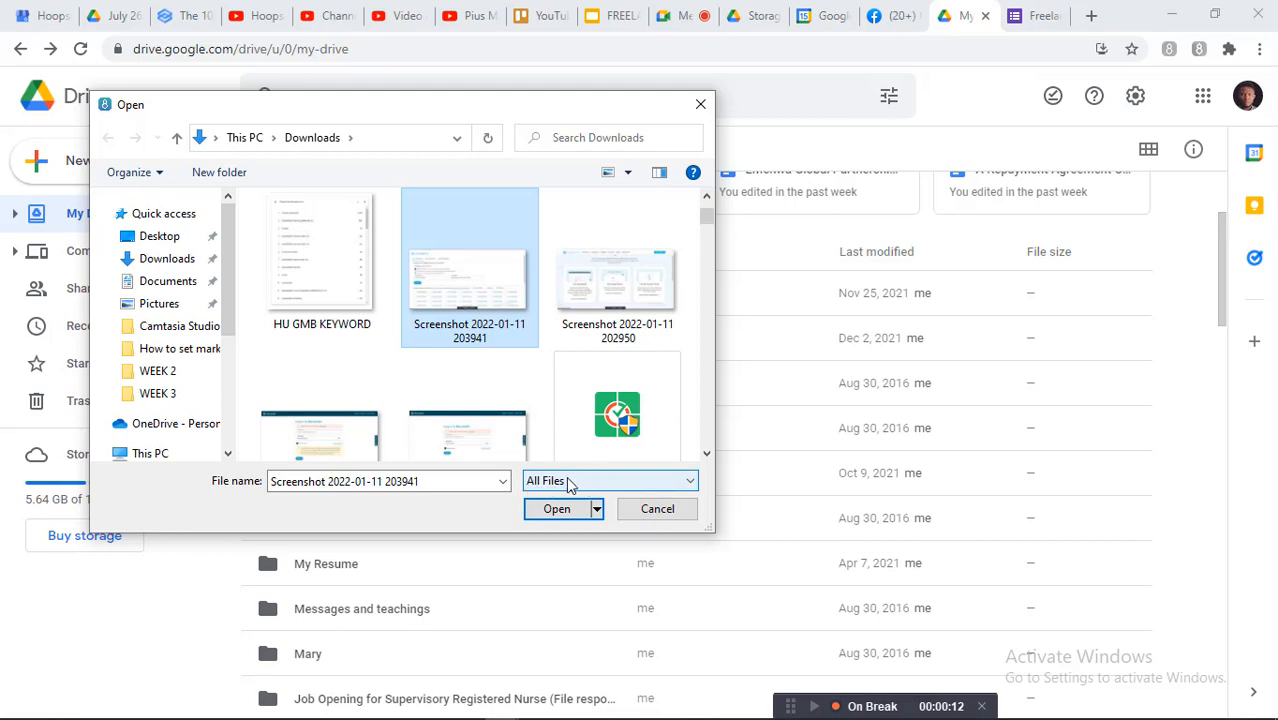
Select the Breakthrough Advertising PDF in Downloads instead, and close the file chooser without uploading.
{"action": "left_click", "coordinate": [629, 484]}
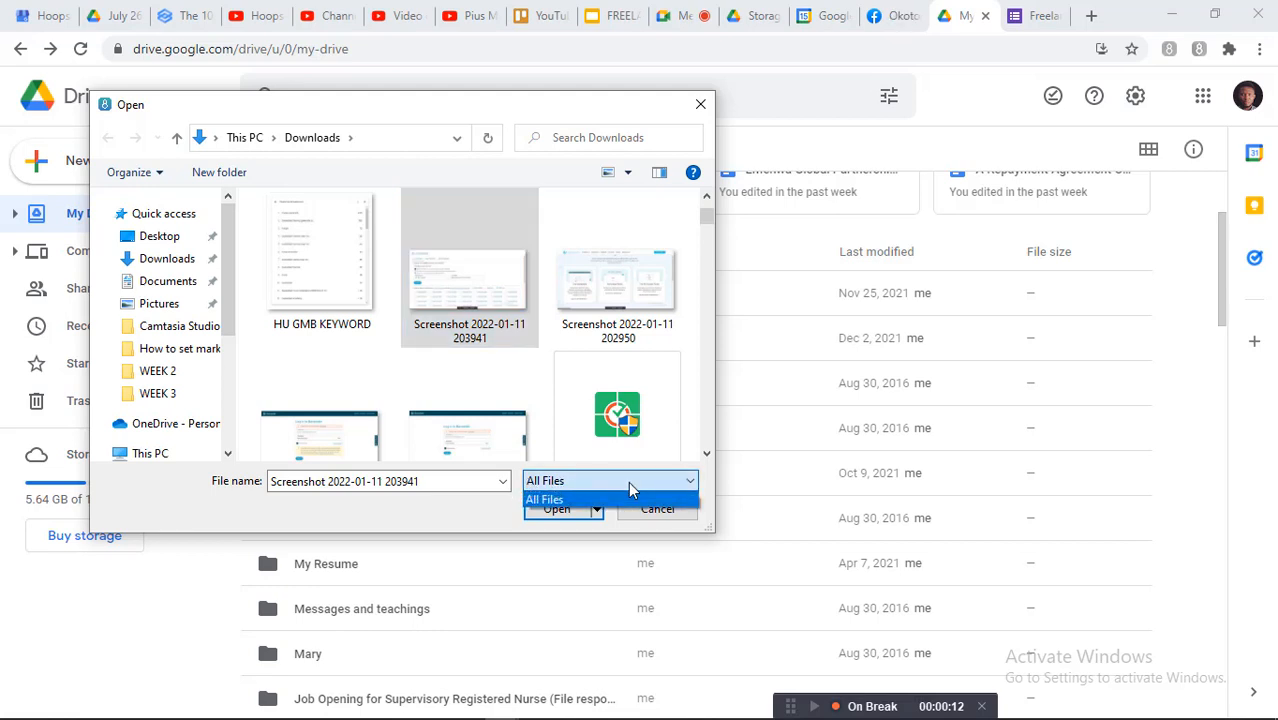
{"action": "left_click", "coordinate": [629, 487]}
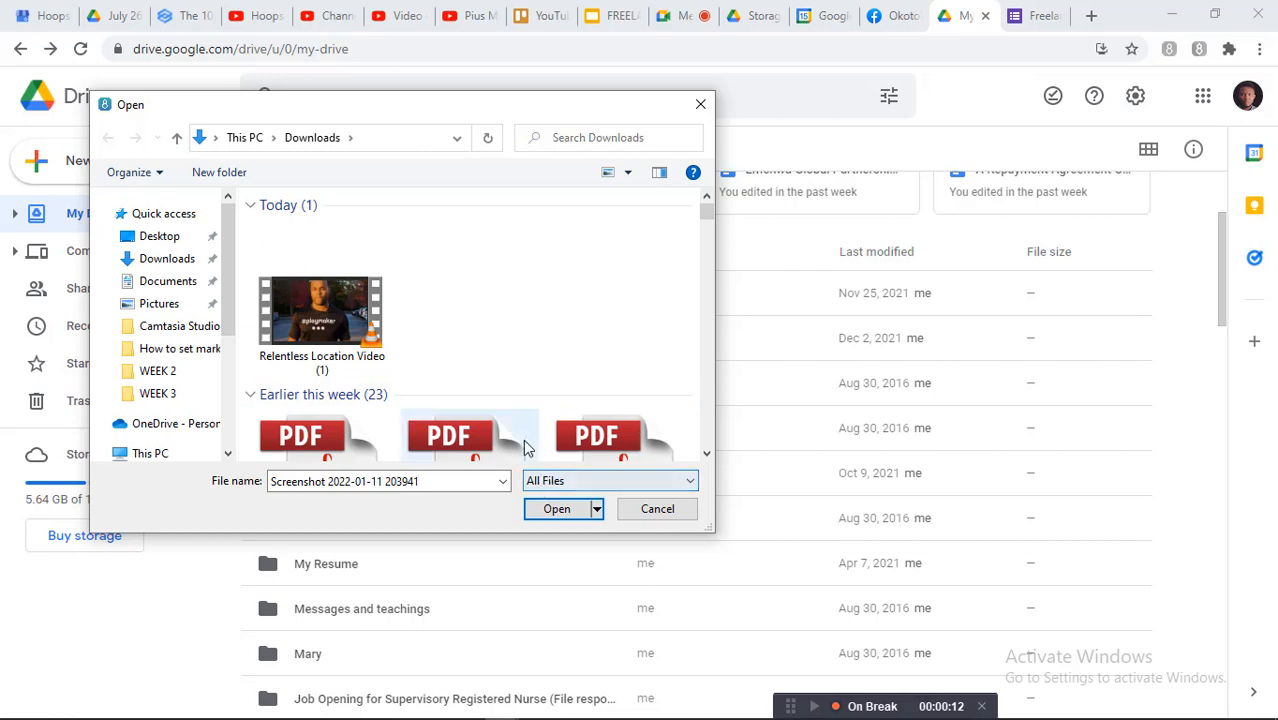
{"action": "scroll", "coordinate": [450, 344], "scroll_direction": "down", "scroll_amount": 2}
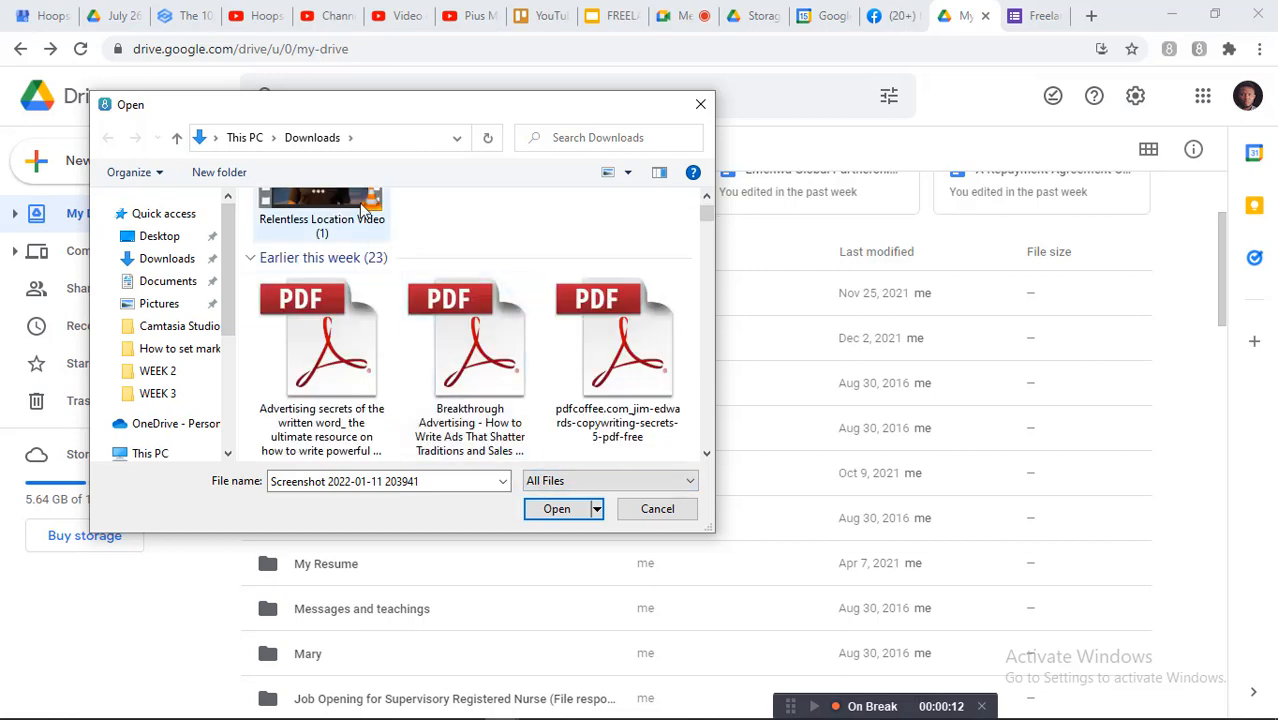
{"action": "scroll", "coordinate": [425, 283], "scroll_direction": "down", "scroll_amount": 1}
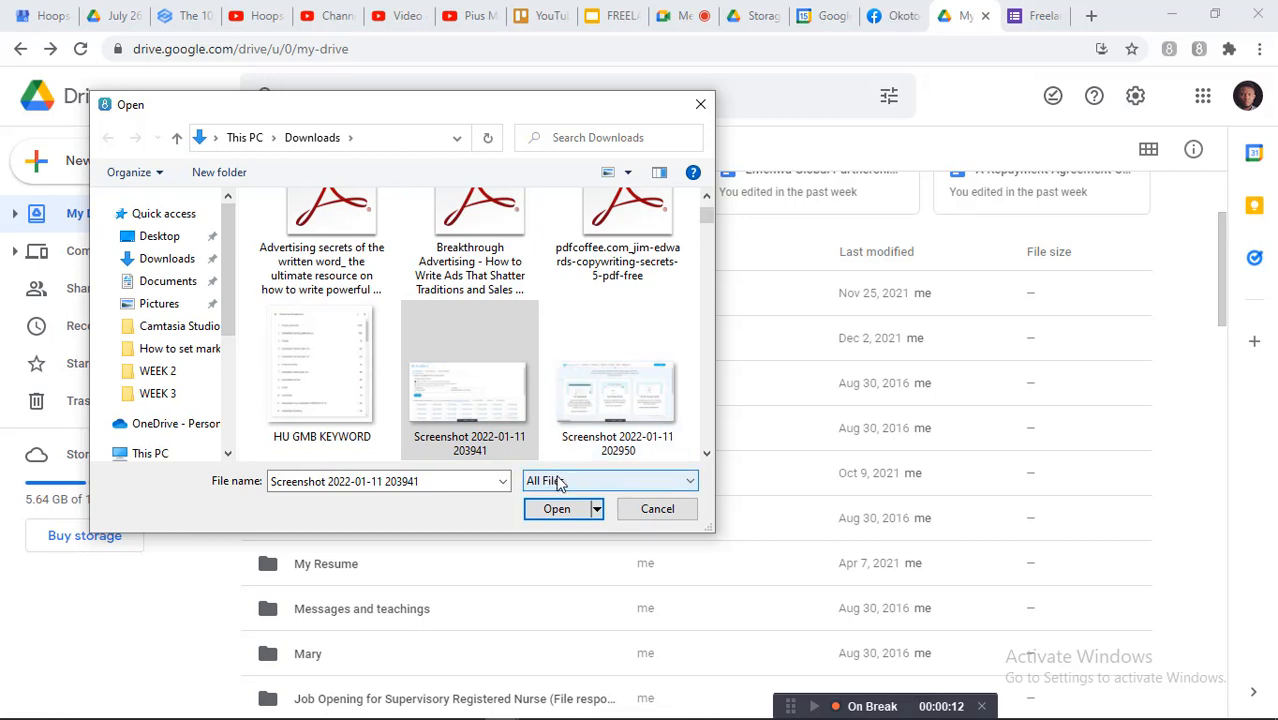
{"action": "scroll", "coordinate": [592, 292], "scroll_direction": "down", "scroll_amount": 5}
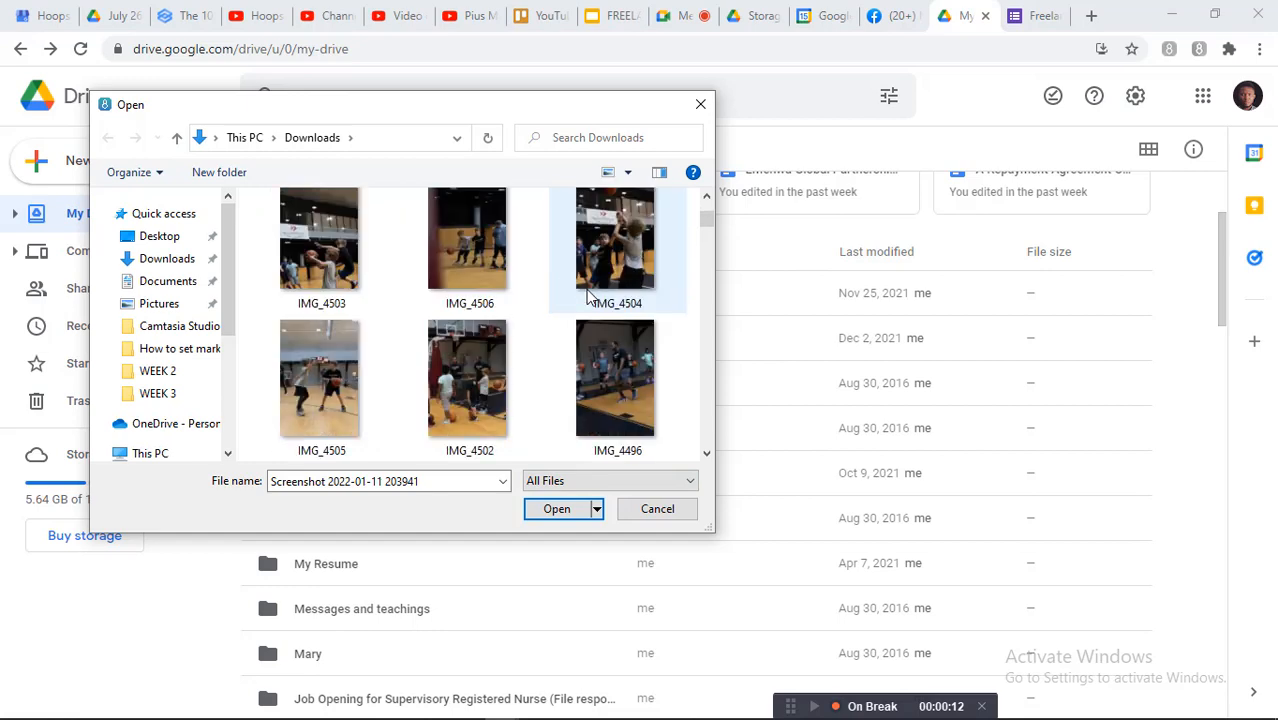
{"action": "scroll", "coordinate": [590, 296], "scroll_direction": "up", "scroll_amount": 10}
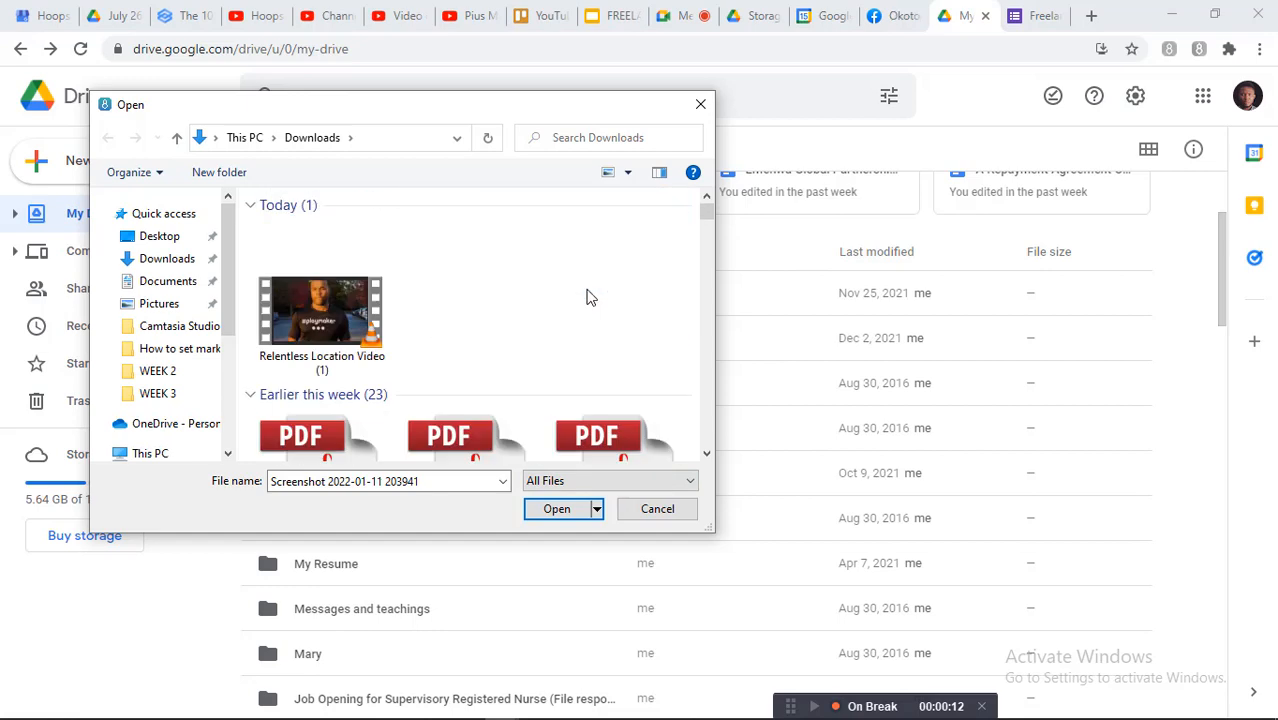
{"action": "scroll", "coordinate": [590, 296], "scroll_direction": "down", "scroll_amount": 3}
{"action": "left_click", "coordinate": [431, 215]}
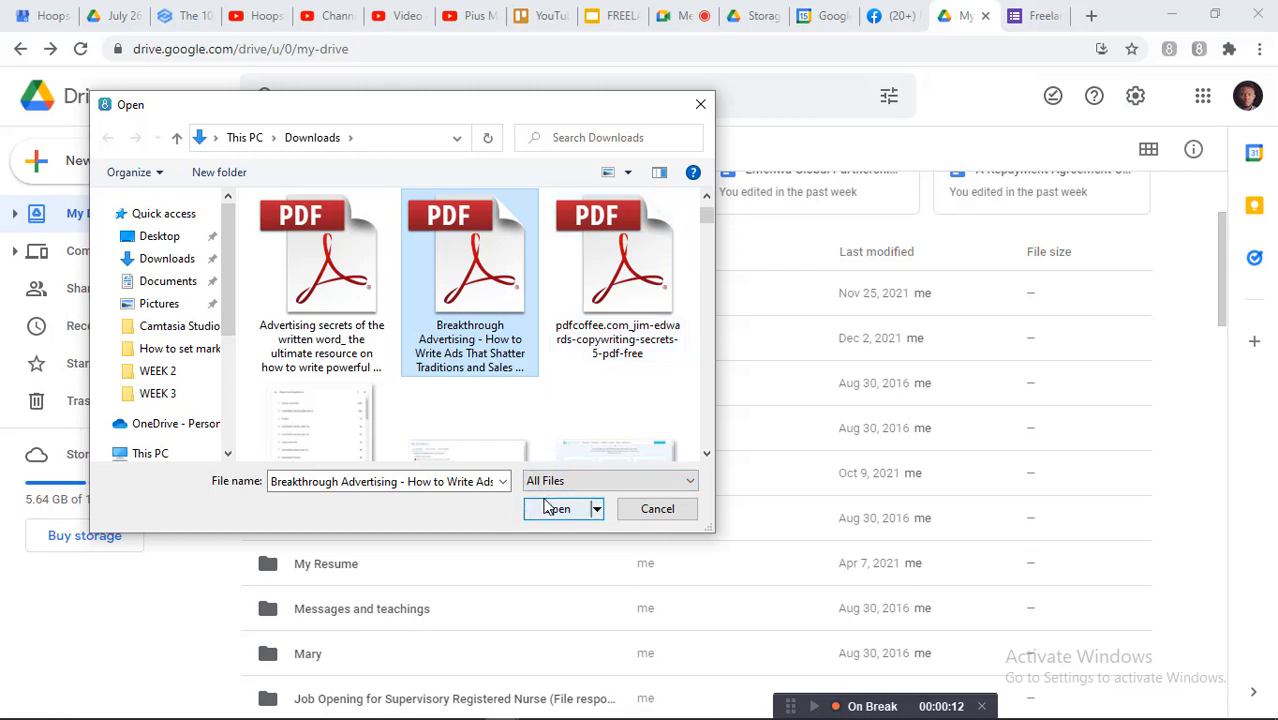
{"action": "left_click", "coordinate": [703, 106]}
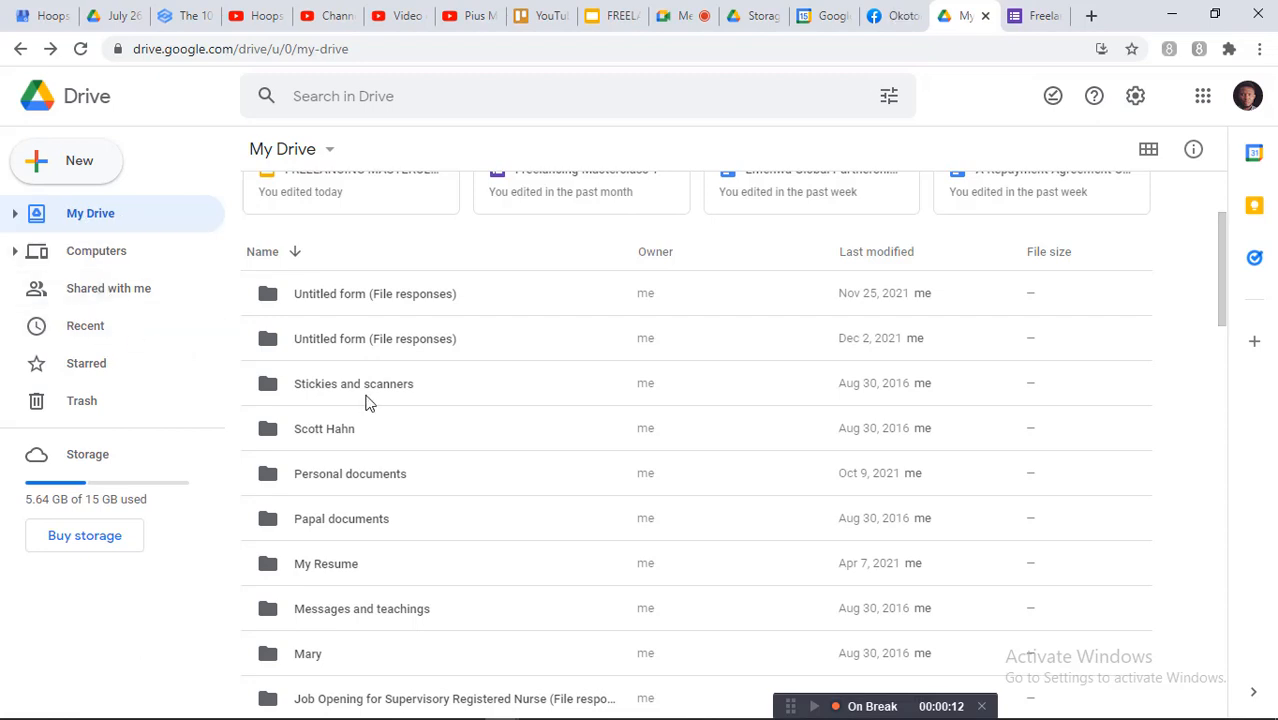
Locate Freelancing Folder in the My Drive file list and open it.
{"action": "scroll", "coordinate": [365, 420], "scroll_direction": "down", "scroll_amount": 3}
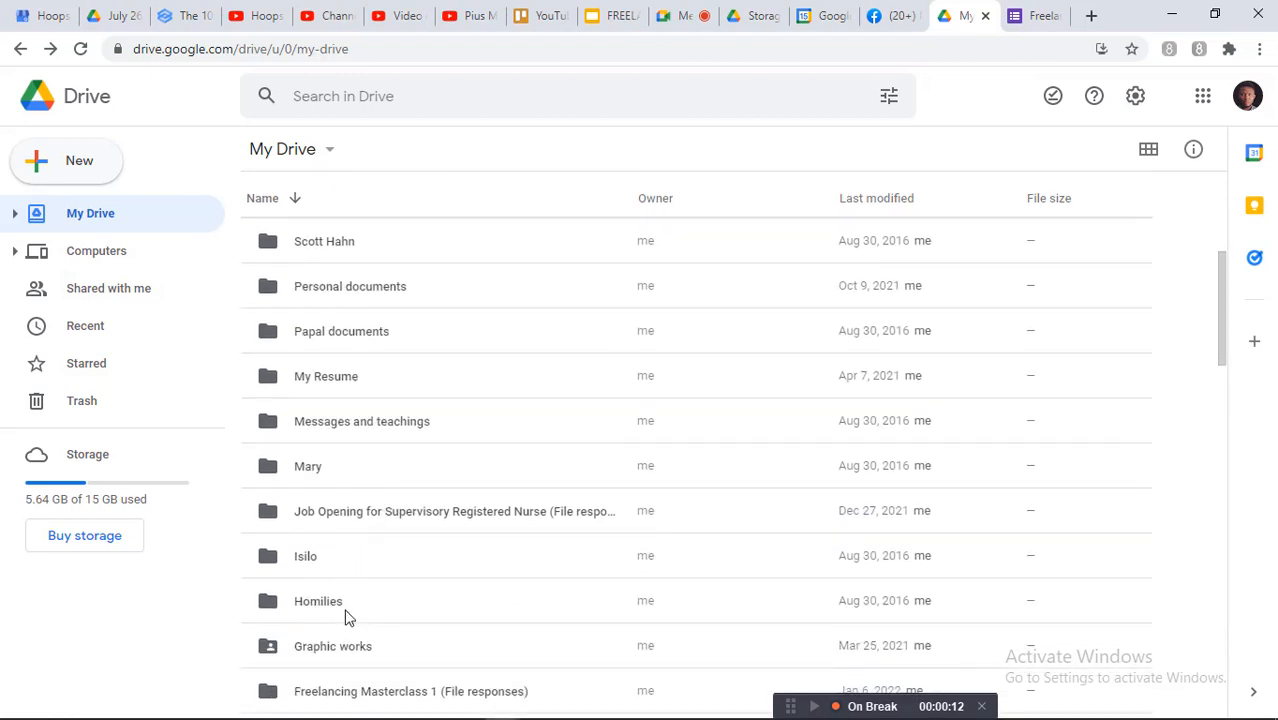
{"action": "scroll", "coordinate": [379, 680], "scroll_direction": "down", "scroll_amount": 3}
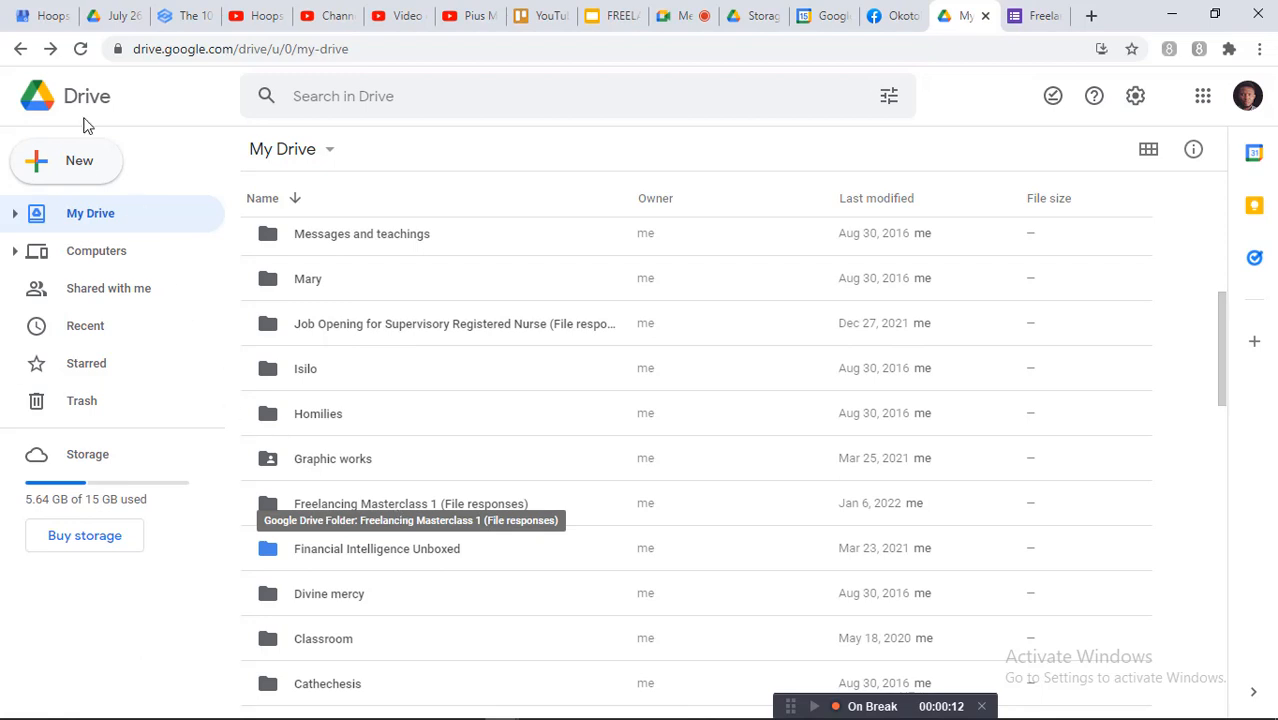
{"action": "left_click", "coordinate": [85, 175]}
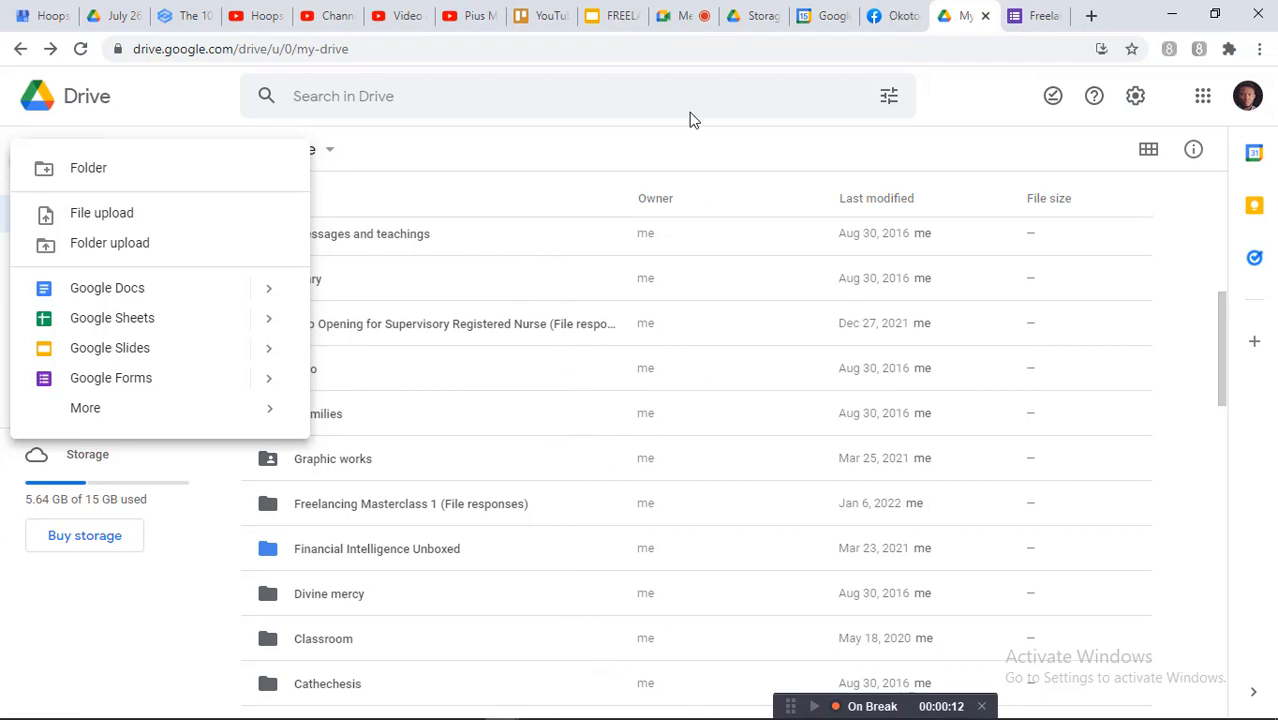
{"action": "left_click_drag", "start_coordinate": [1222, 355], "coordinate": [1223, 418]}
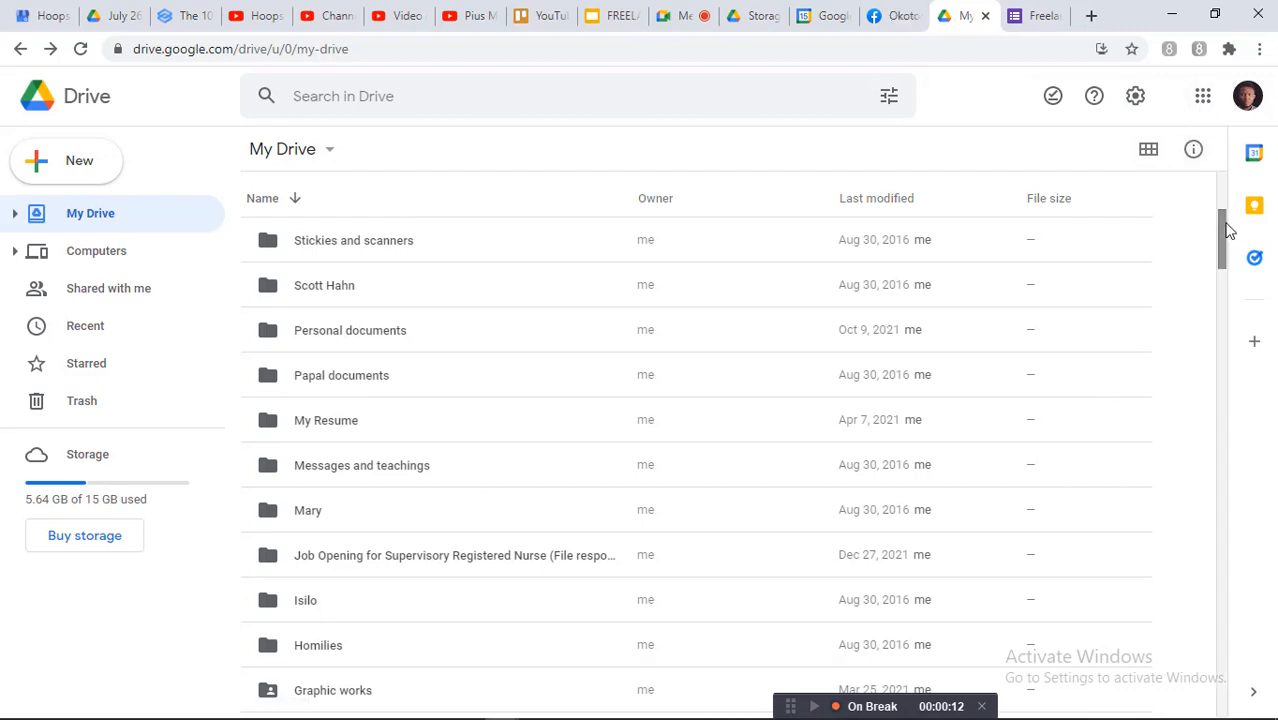
{"action": "left_click_drag", "start_coordinate": [1222, 240], "coordinate": [1236, 298]}
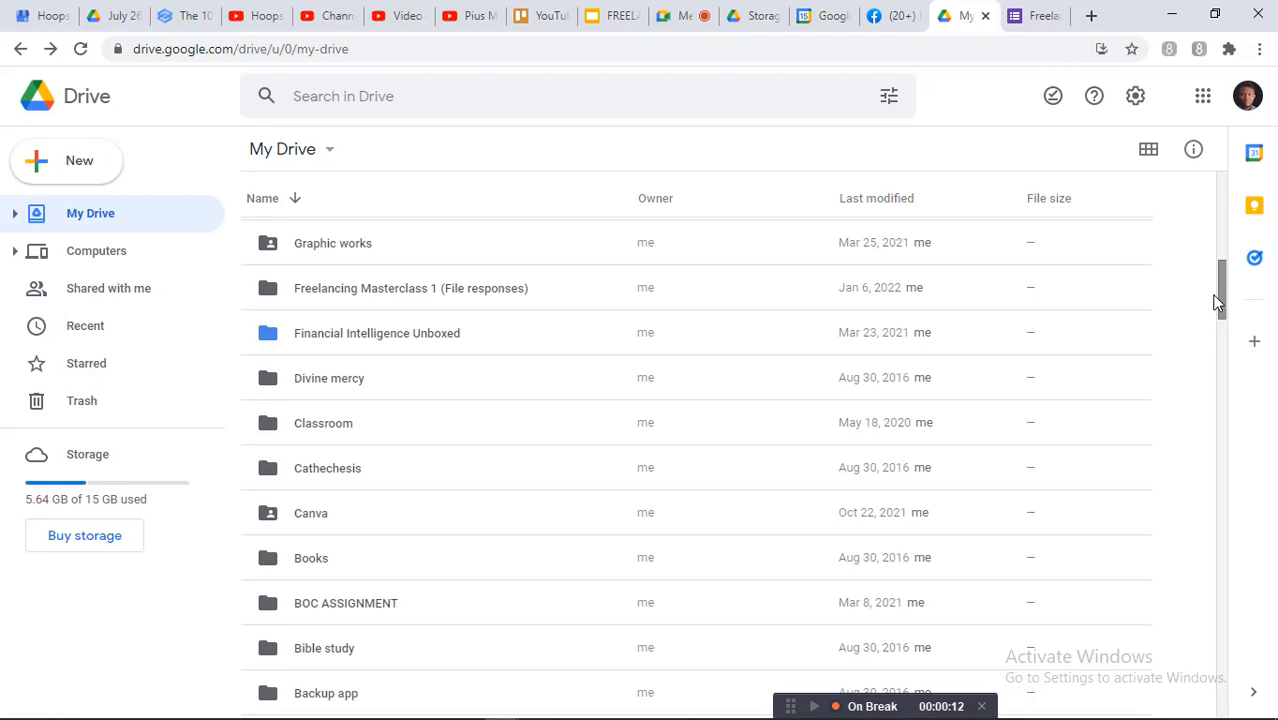
{"action": "left_click_drag", "start_coordinate": [1224, 296], "coordinate": [1224, 338]}
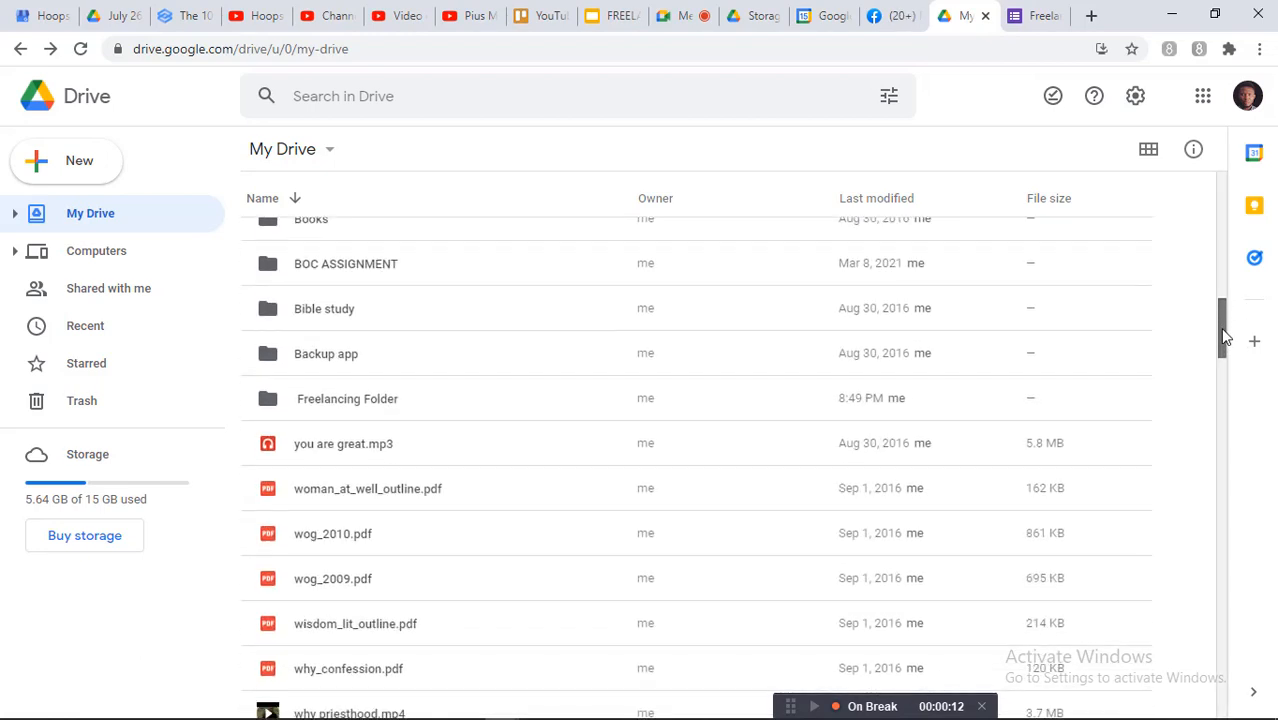
{"action": "double_click", "coordinate": [365, 399]}
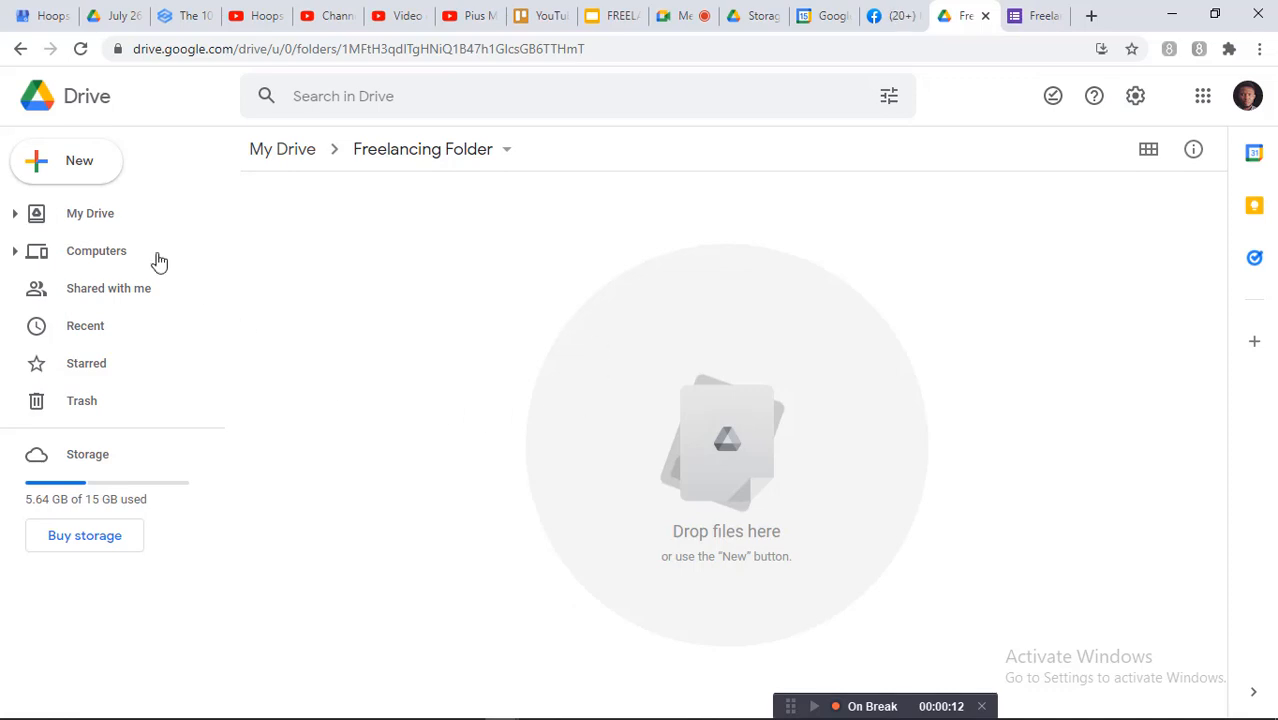
Review the creation and upload options available inside Freelancing Folder, and return to My Drive.
{"action": "left_click", "coordinate": [85, 176]}
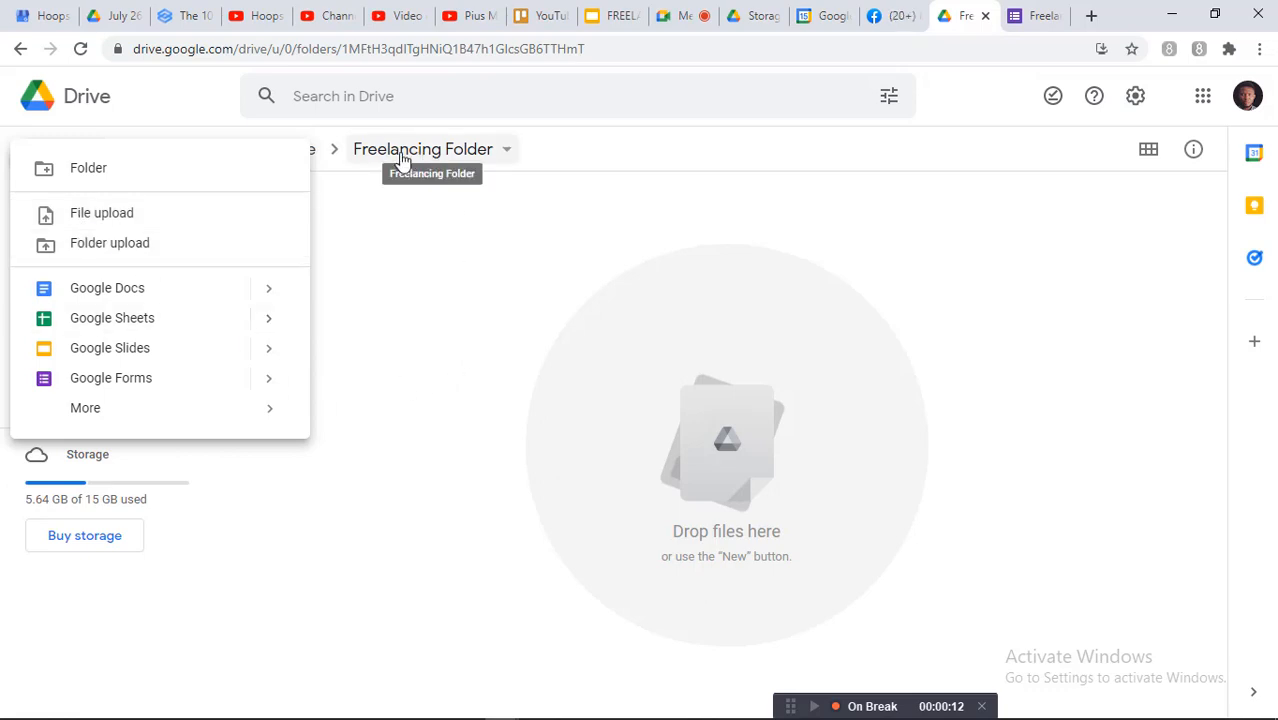
{"action": "left_click", "coordinate": [422, 211]}
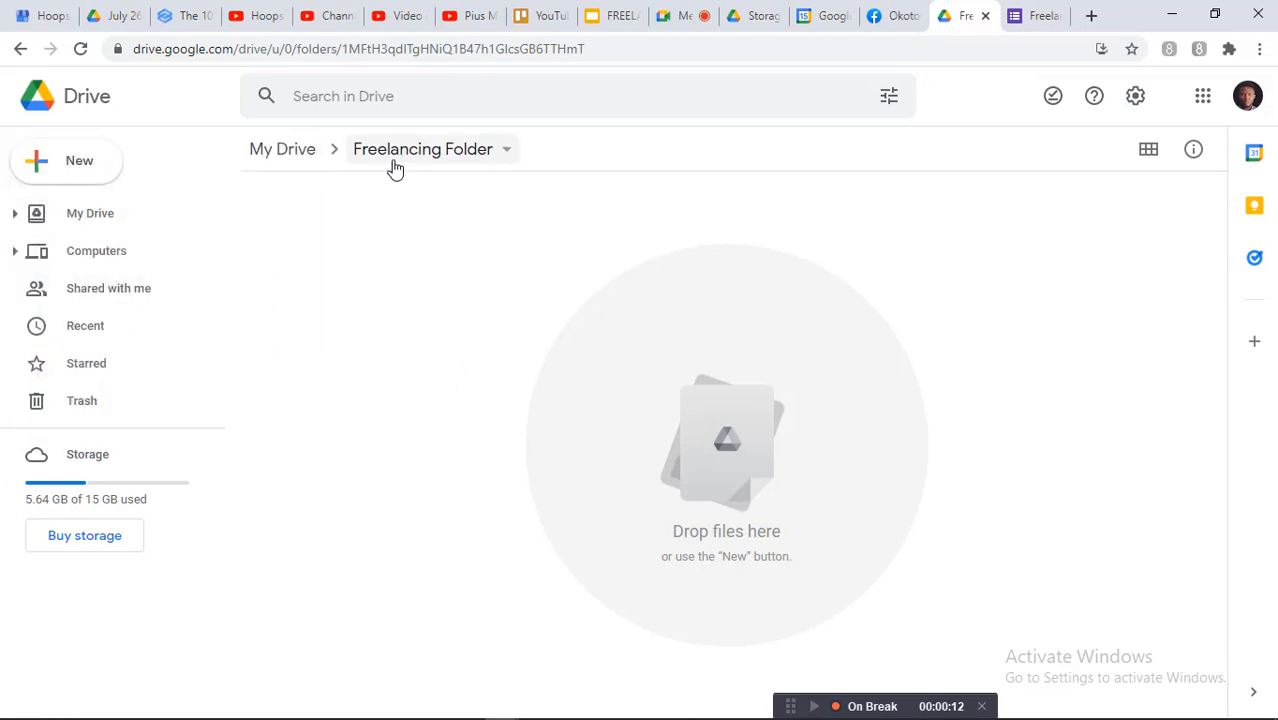
{"action": "left_click", "coordinate": [278, 158]}
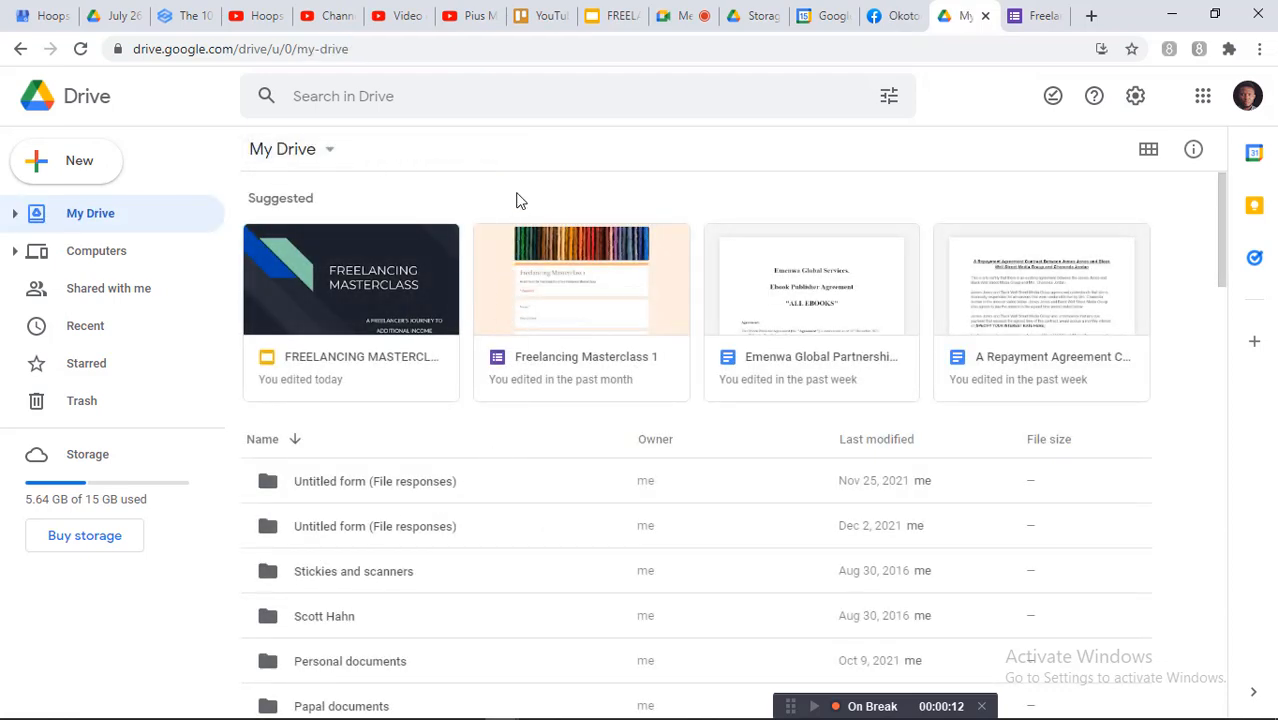
Look through the folders listed in My Drive and return to the start of the list.
{"action": "scroll", "coordinate": [535, 200], "scroll_direction": "down", "scroll_amount": 3}
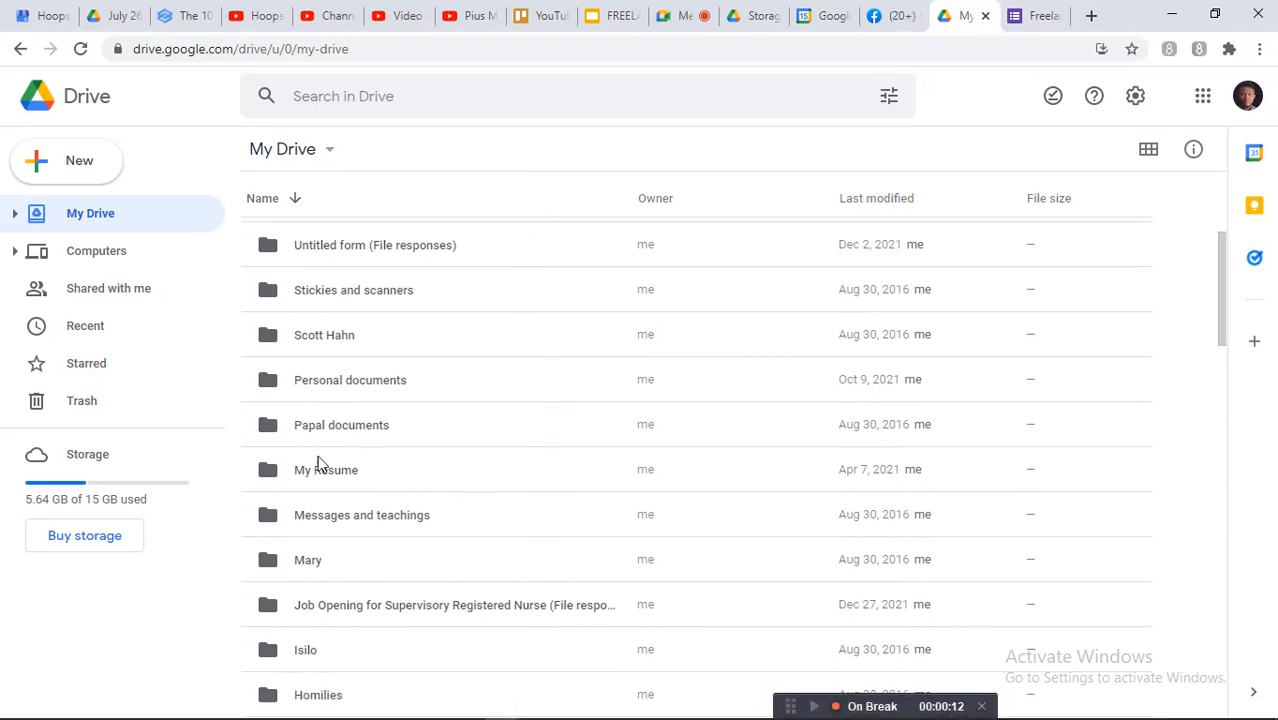
{"action": "scroll", "coordinate": [472, 478], "scroll_direction": "down", "scroll_amount": 2}
{"action": "scroll", "coordinate": [476, 472], "scroll_direction": "down", "scroll_amount": 1}
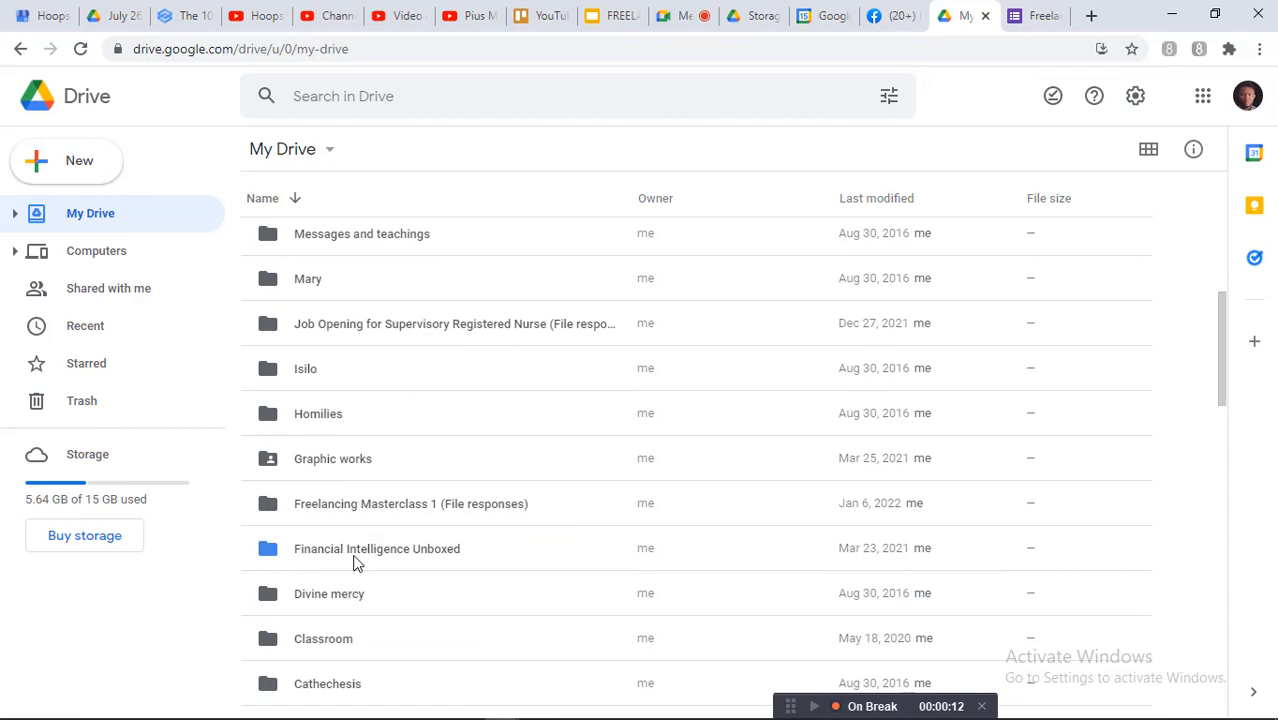
{"action": "scroll", "coordinate": [365, 595], "scroll_direction": "down", "scroll_amount": 2}
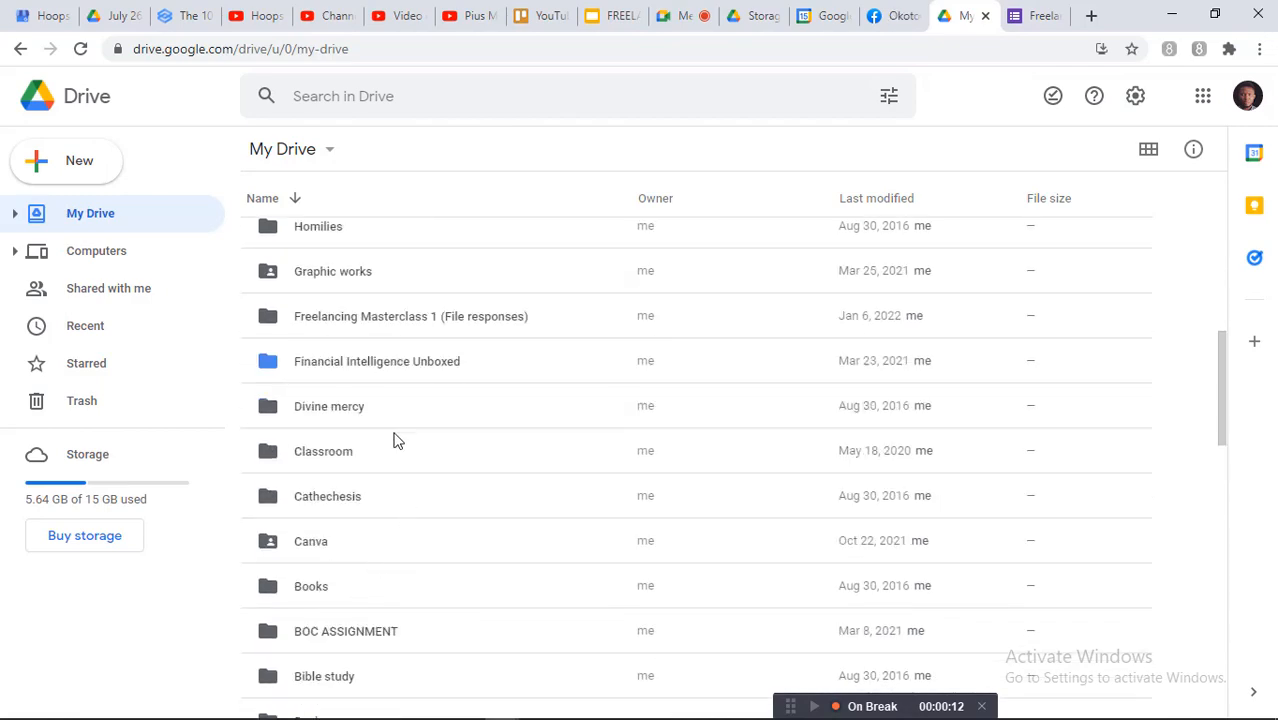
{"action": "scroll", "coordinate": [350, 358], "scroll_direction": "up", "scroll_amount": 6}
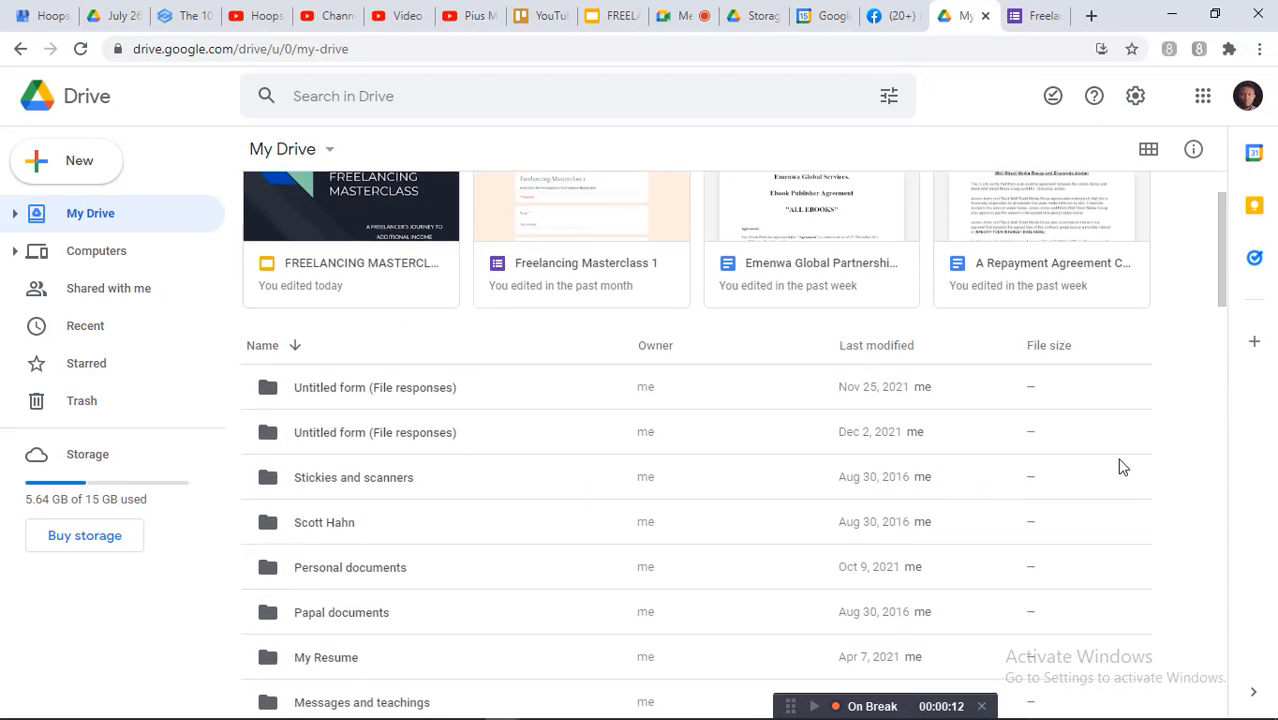
{"action": "scroll", "coordinate": [1056, 448], "scroll_direction": "up", "scroll_amount": 1}
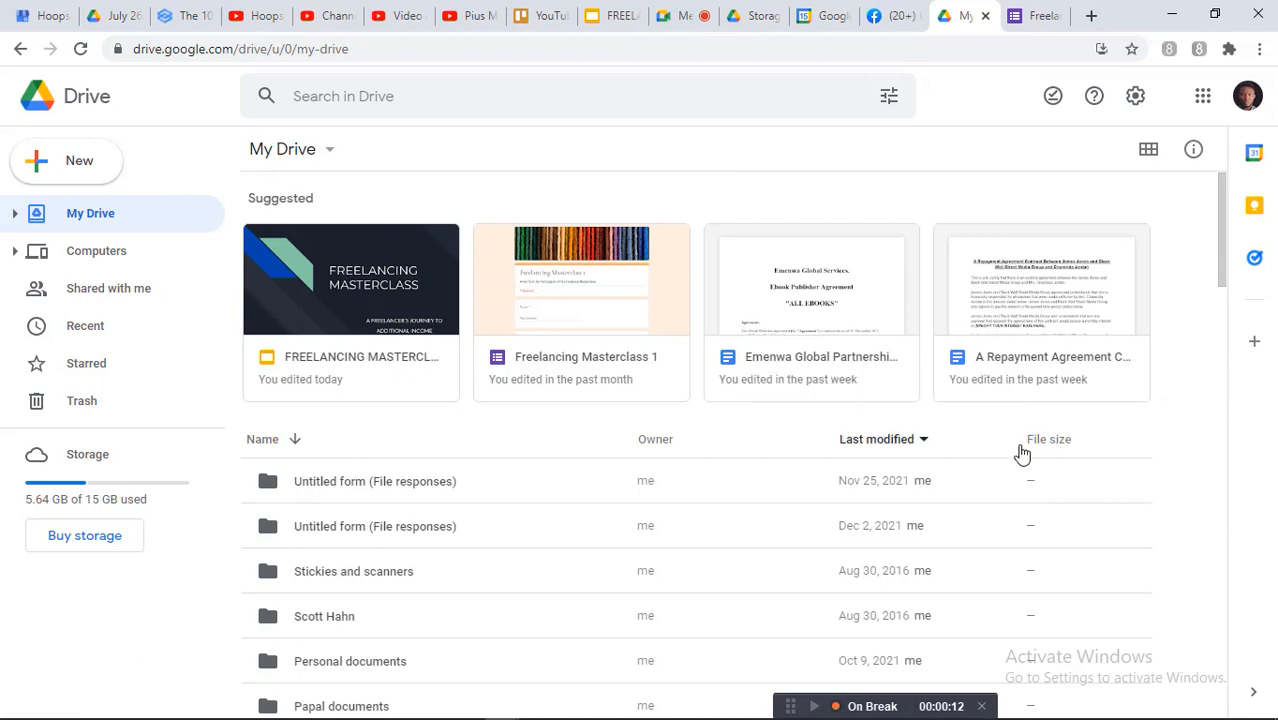
Look through the Google apps available from Drive and open Google Calendar.
{"action": "left_click", "coordinate": [1203, 98]}
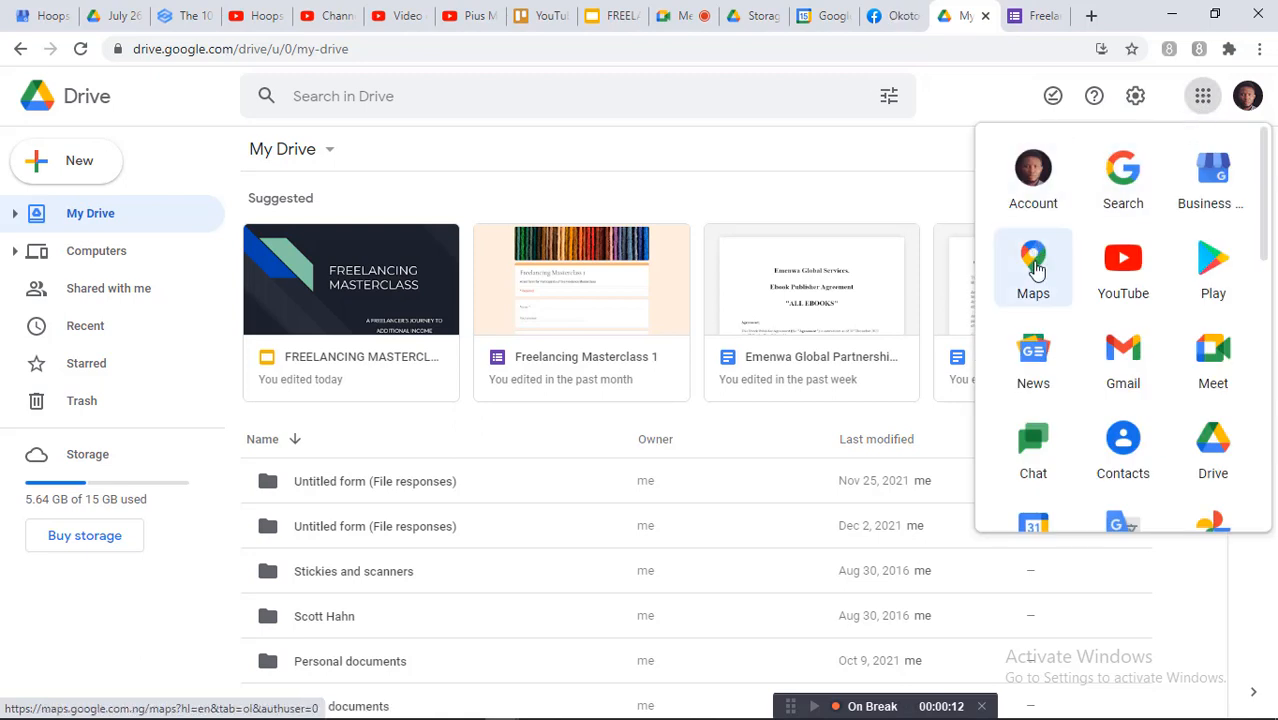
{"action": "scroll", "coordinate": [1118, 340], "scroll_direction": "down", "scroll_amount": 1}
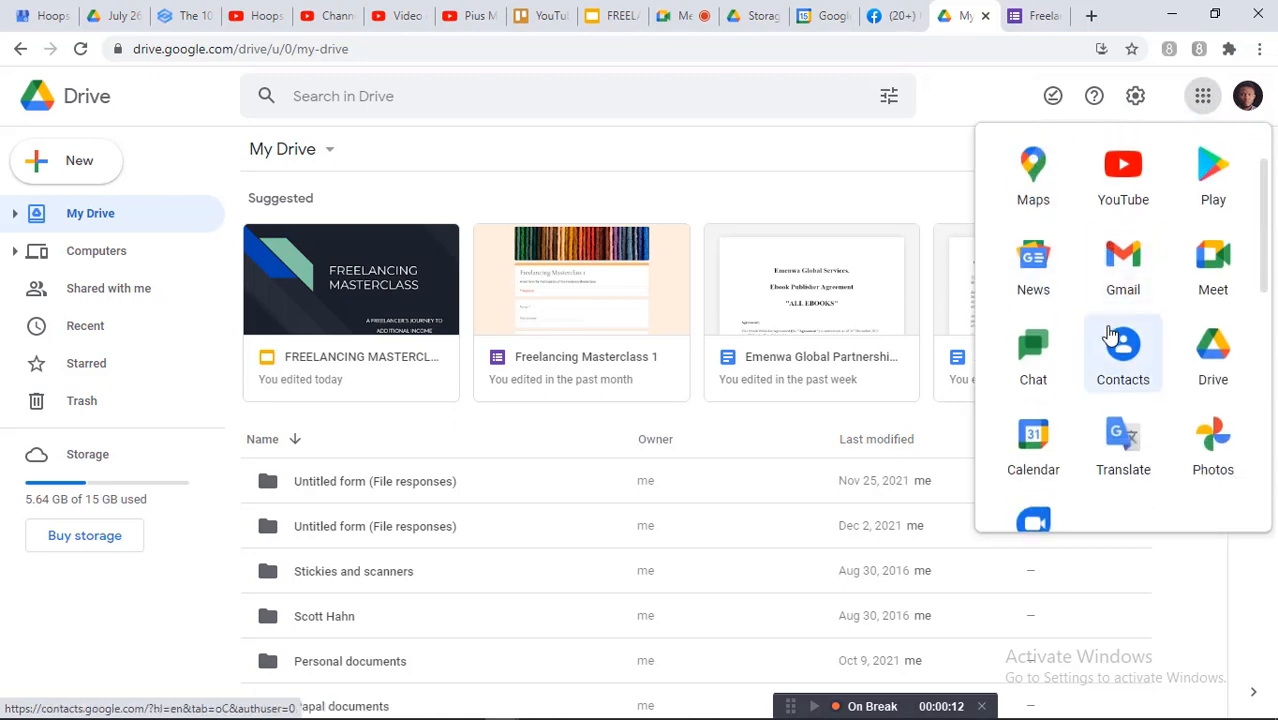
{"action": "scroll", "coordinate": [1110, 338], "scroll_direction": "down", "scroll_amount": 1}
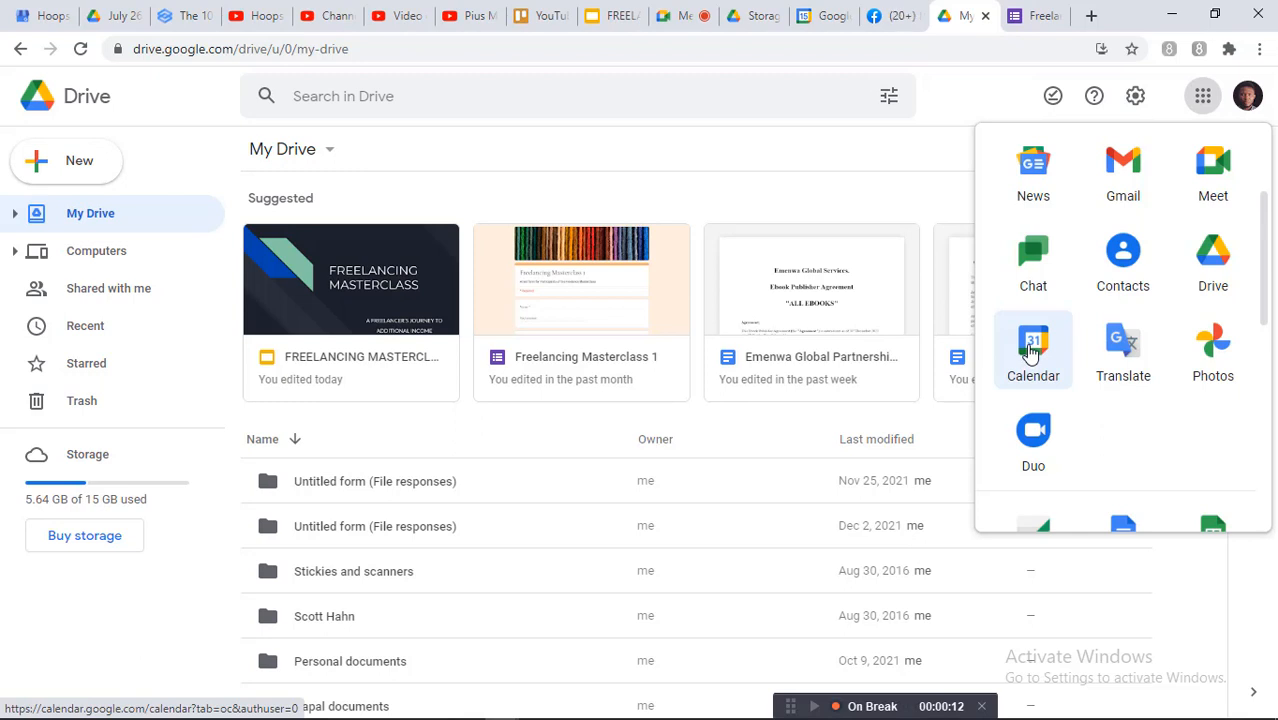
{"action": "left_click", "coordinate": [1031, 352]}
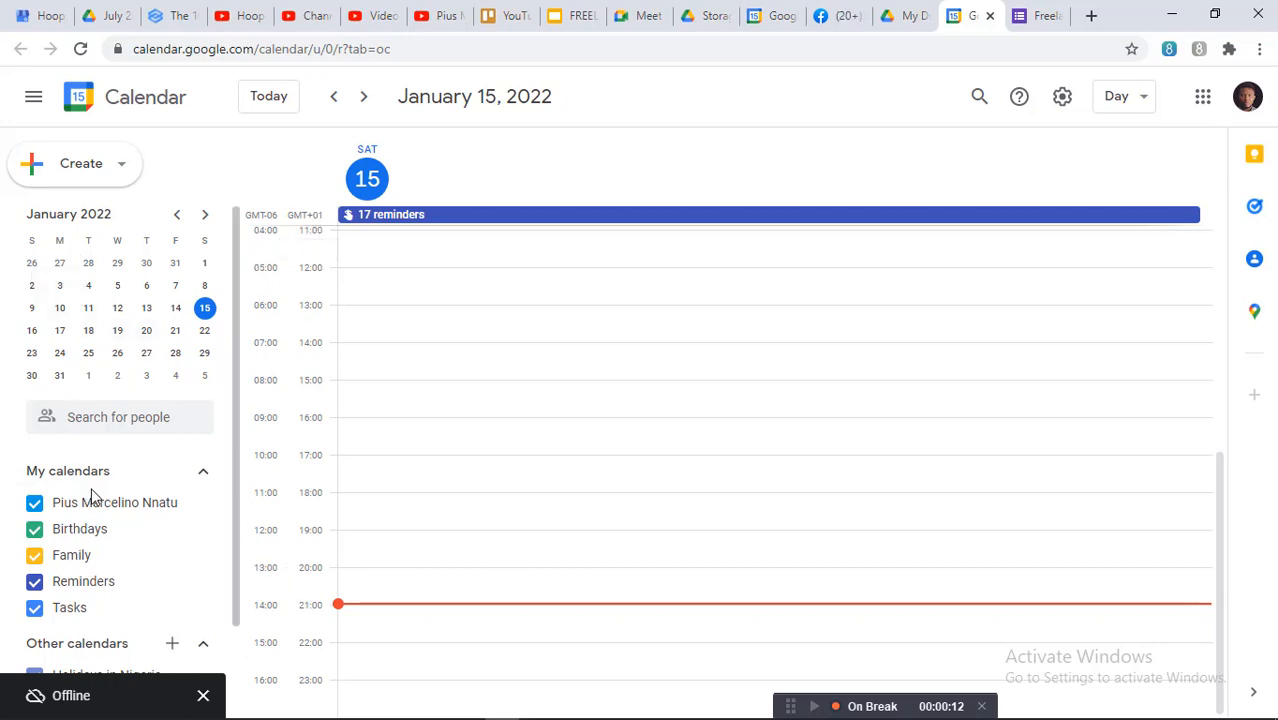
Look through the My calendars and Other calendars lists in Google Calendar and dismiss the offline notice.
{"action": "scroll", "coordinate": [171, 468], "scroll_direction": "down", "scroll_amount": 1}
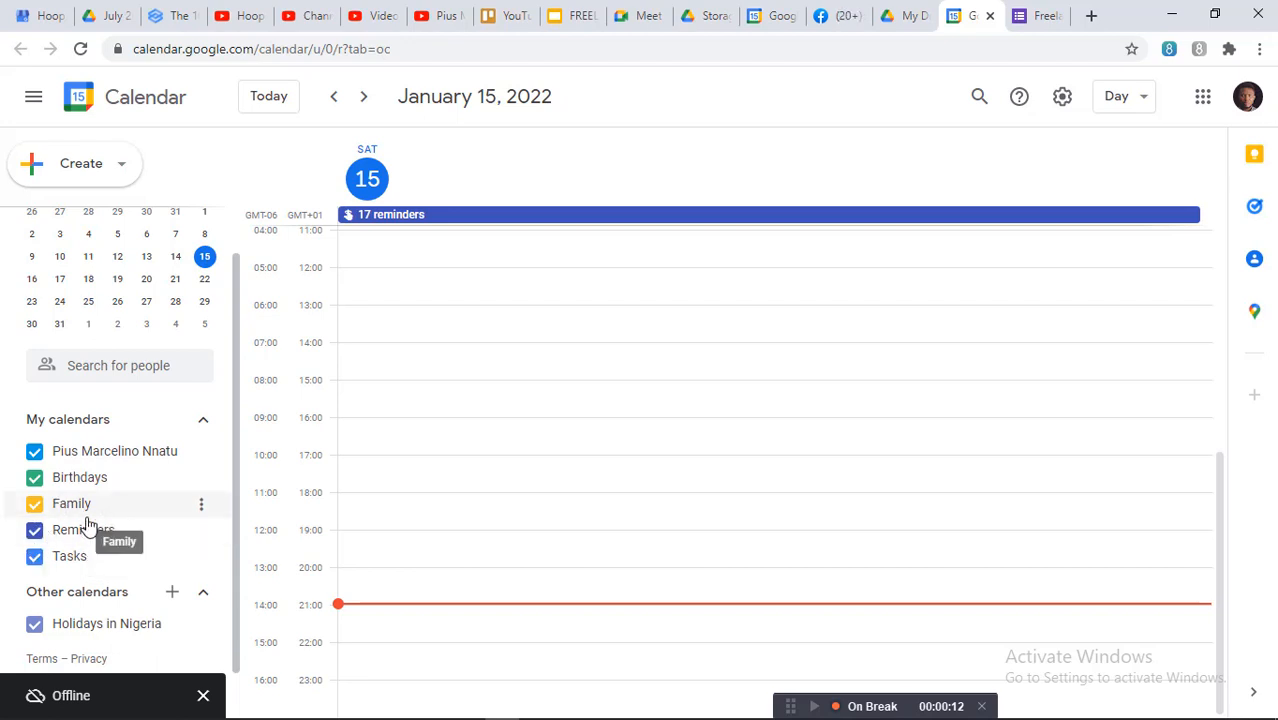
{"action": "scroll", "coordinate": [86, 520], "scroll_direction": "up", "scroll_amount": 1}
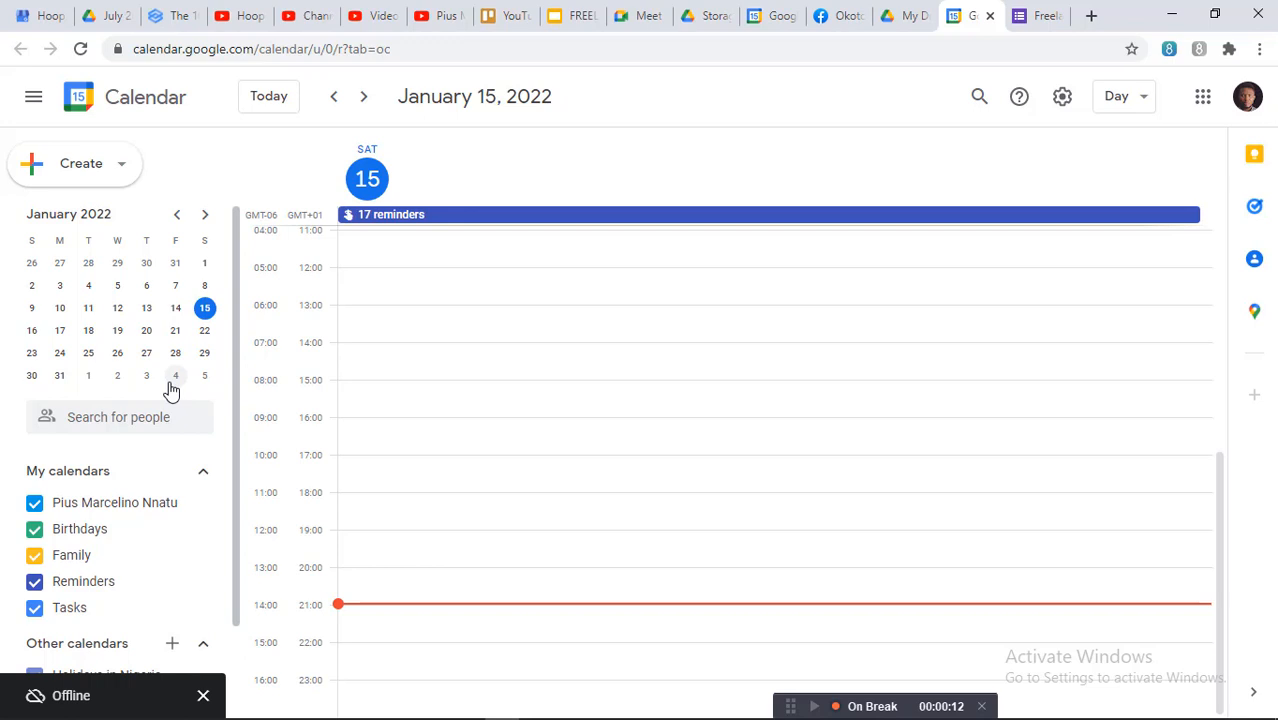
{"action": "left_click", "coordinate": [204, 697]}
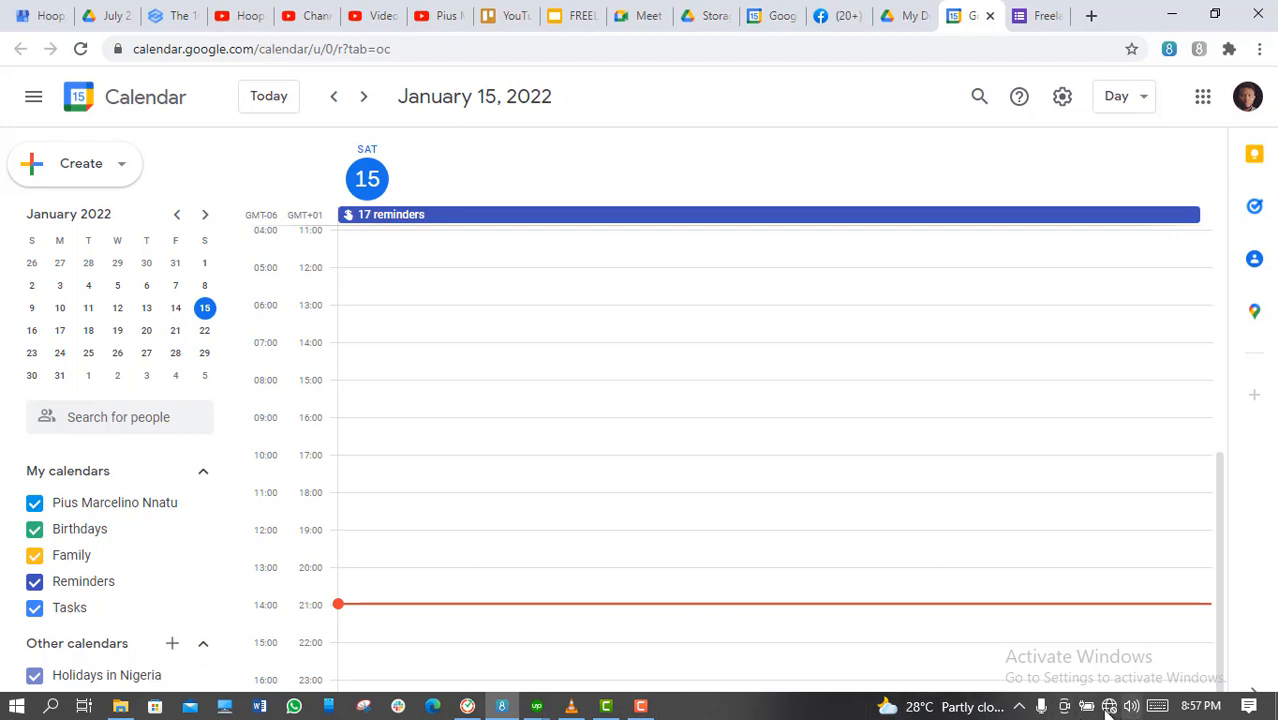
Pause the screen recording, bring the recorder window back up and minimize it.
{"action": "left_click", "coordinate": [641, 706]}
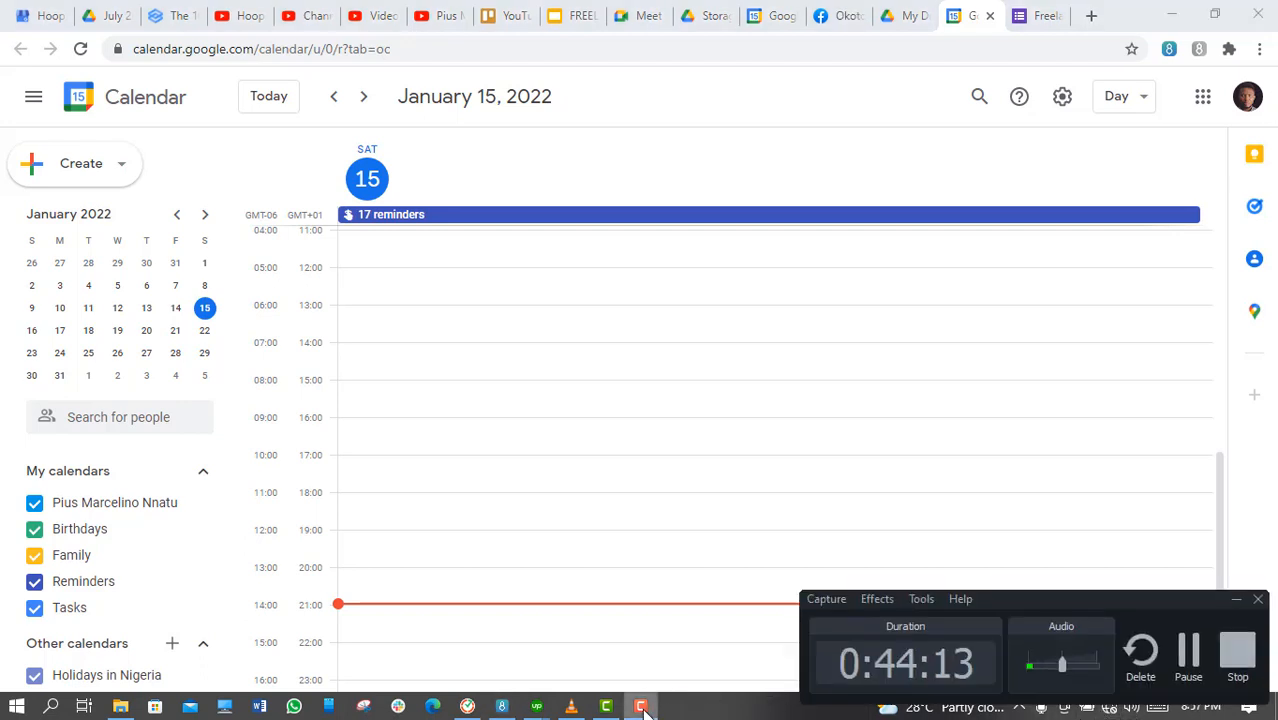
{"action": "left_click", "coordinate": [1188, 656]}
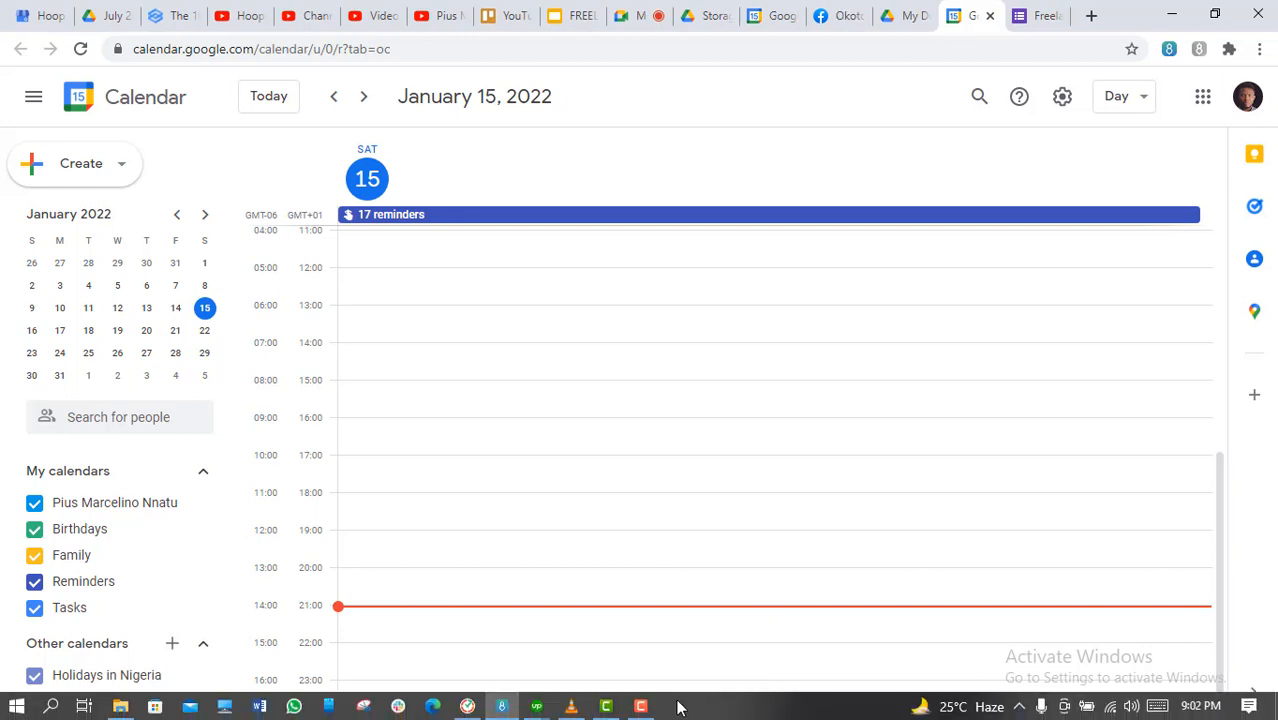
{"action": "left_click", "coordinate": [641, 706]}
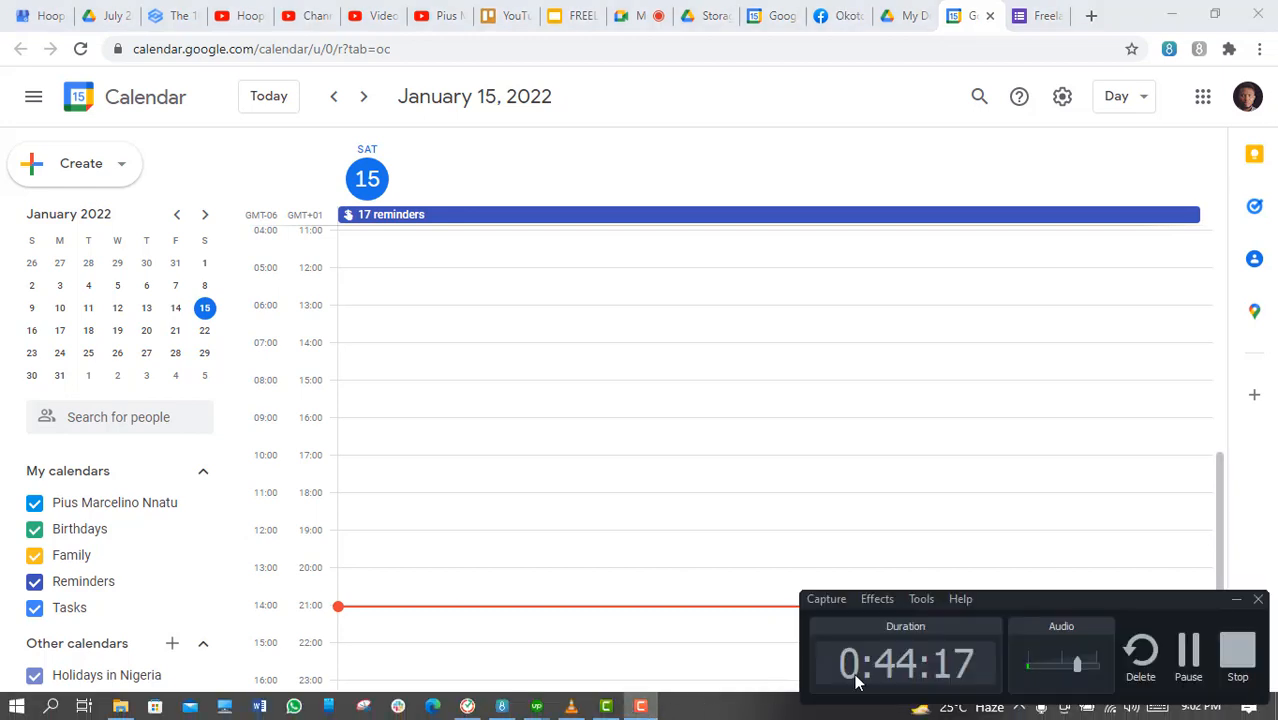
{"action": "left_click", "coordinate": [1236, 601]}
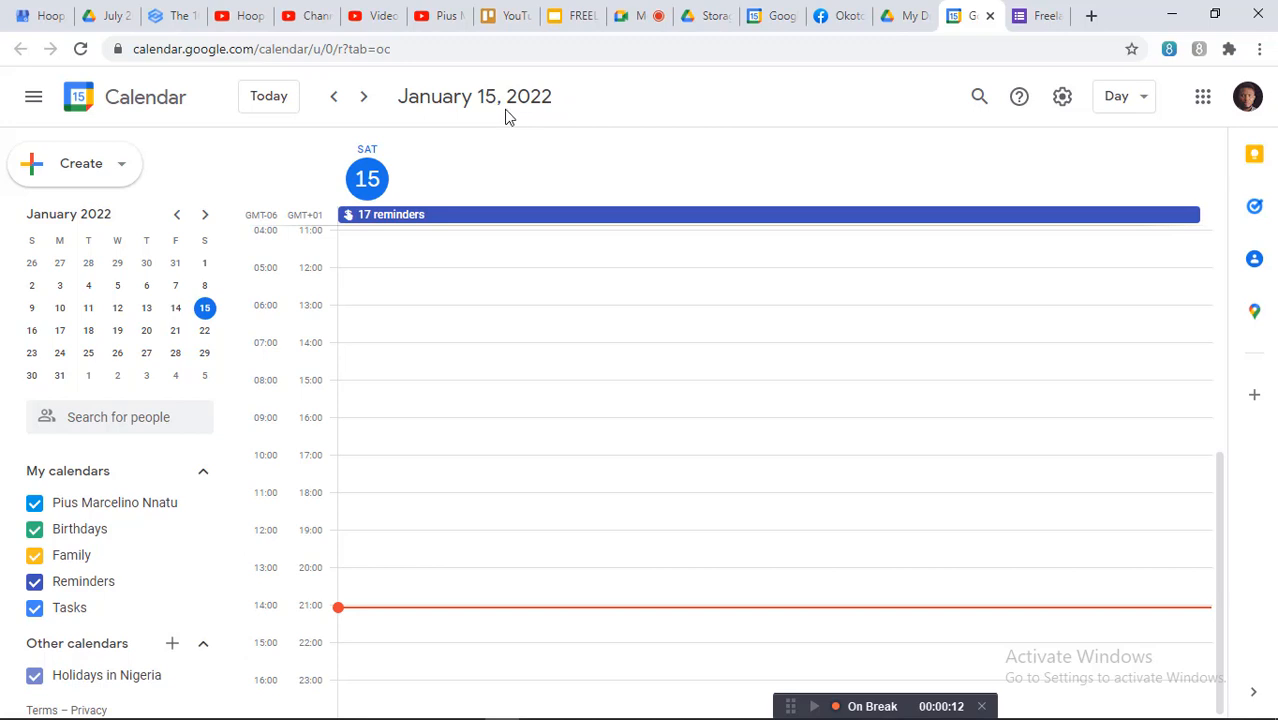
Switch to the Google Meet call and present the entire screen to the participants.
{"action": "left_click", "coordinate": [633, 20]}
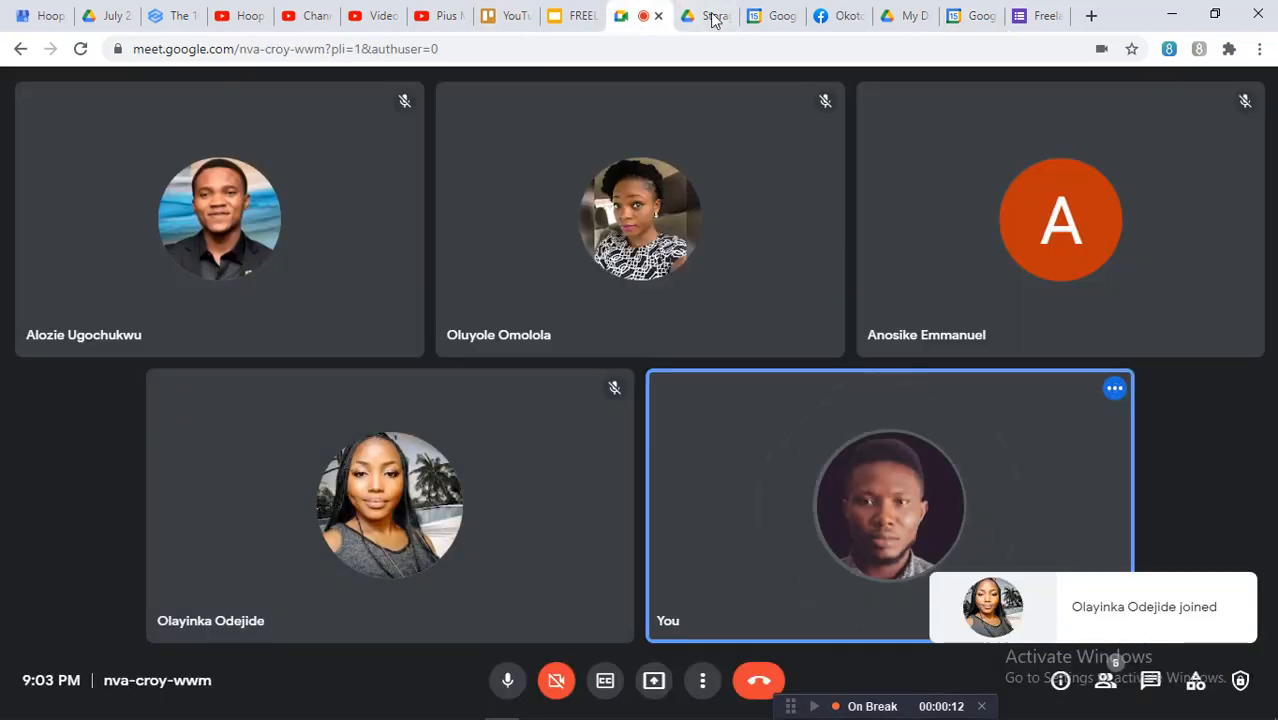
{"action": "left_click", "coordinate": [975, 17]}
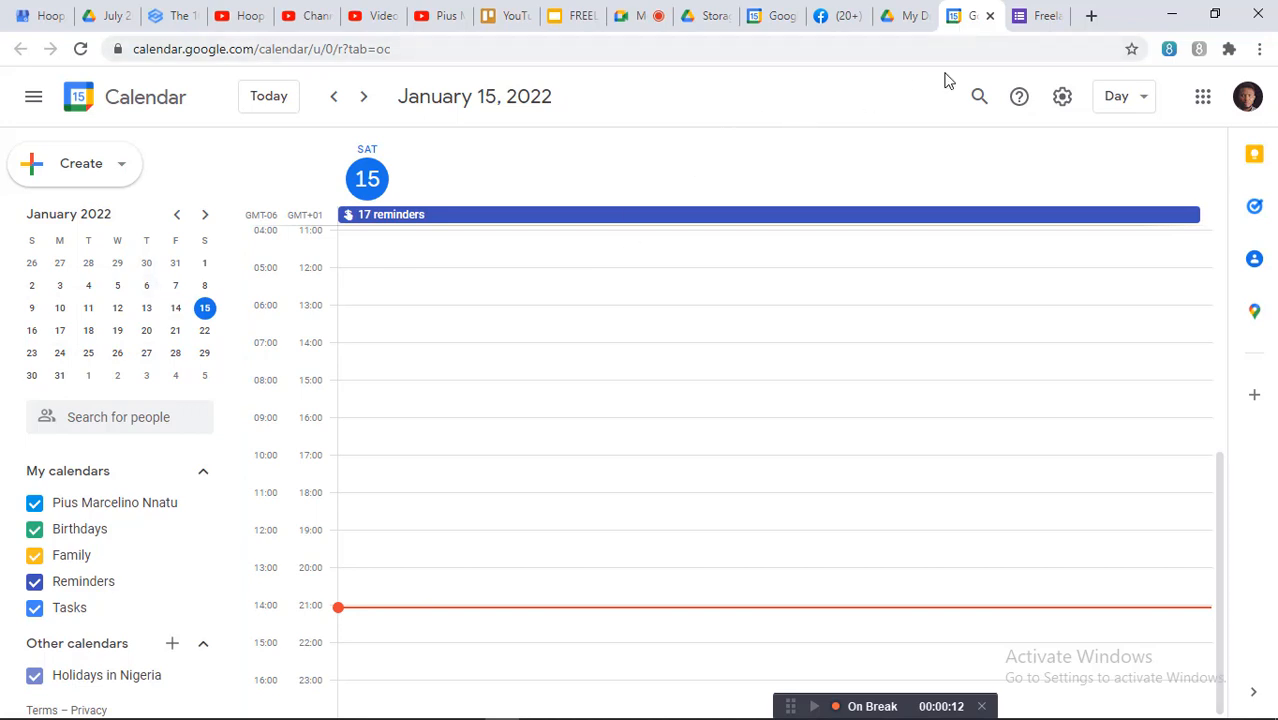
{"action": "mouse_move", "coordinate": [858, 707]}
{"action": "left_click", "coordinate": [653, 706]}
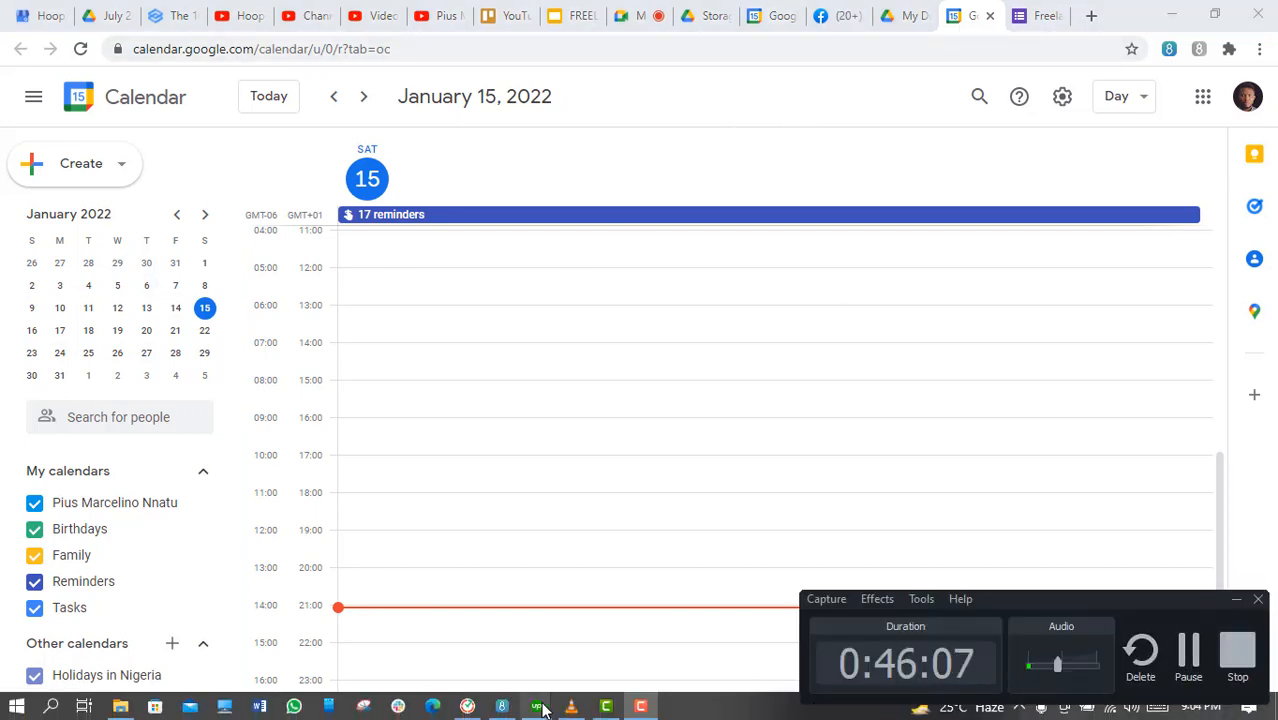
{"action": "left_click", "coordinate": [628, 16]}
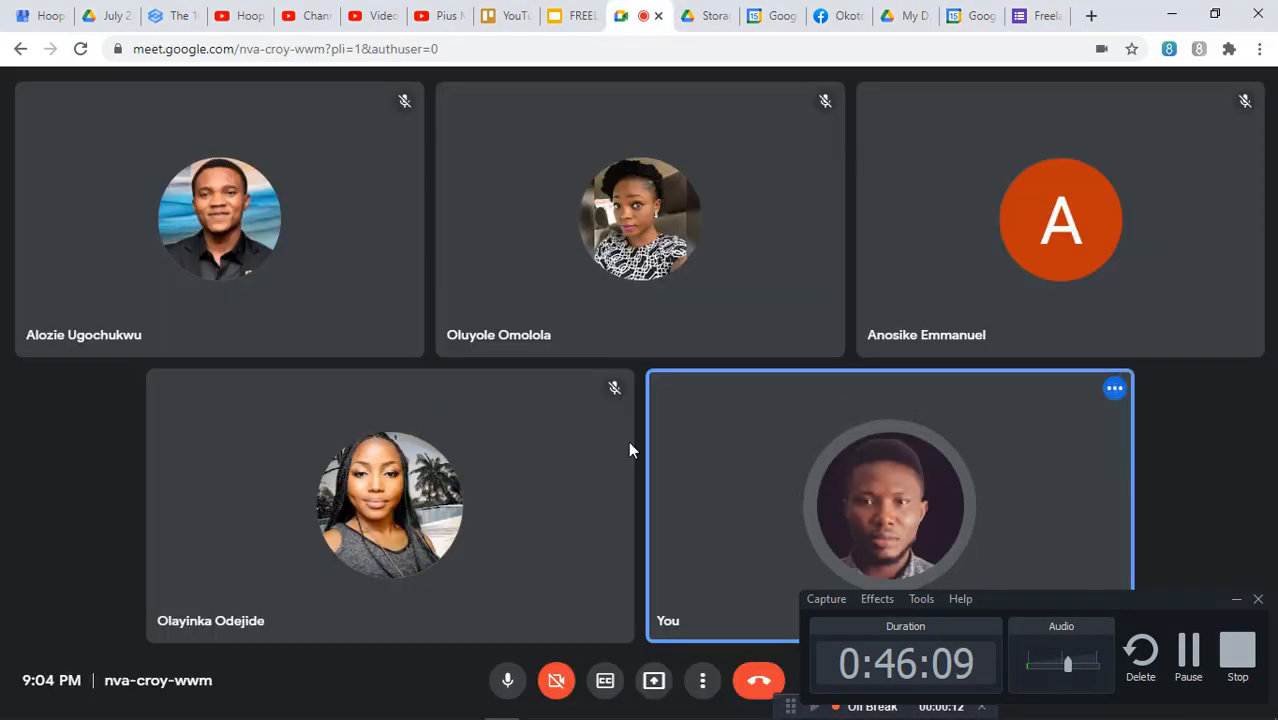
{"action": "left_click", "coordinate": [653, 682]}
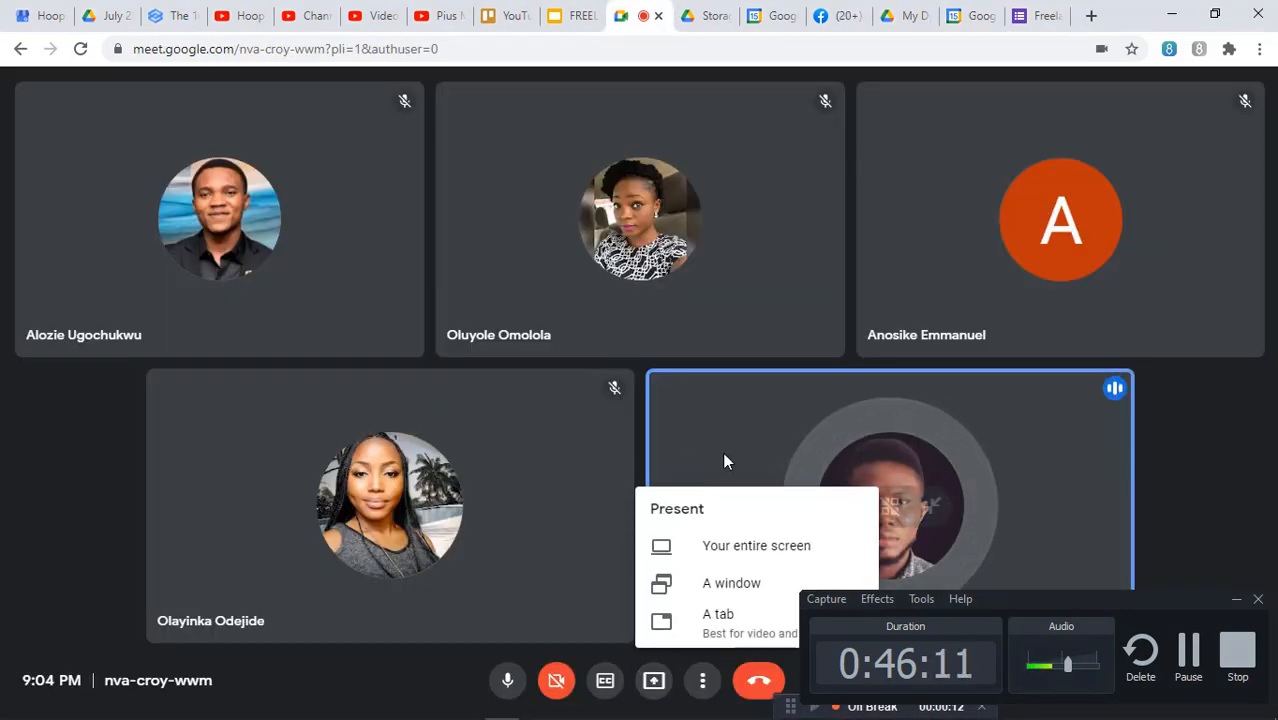
{"action": "left_click", "coordinate": [746, 555]}
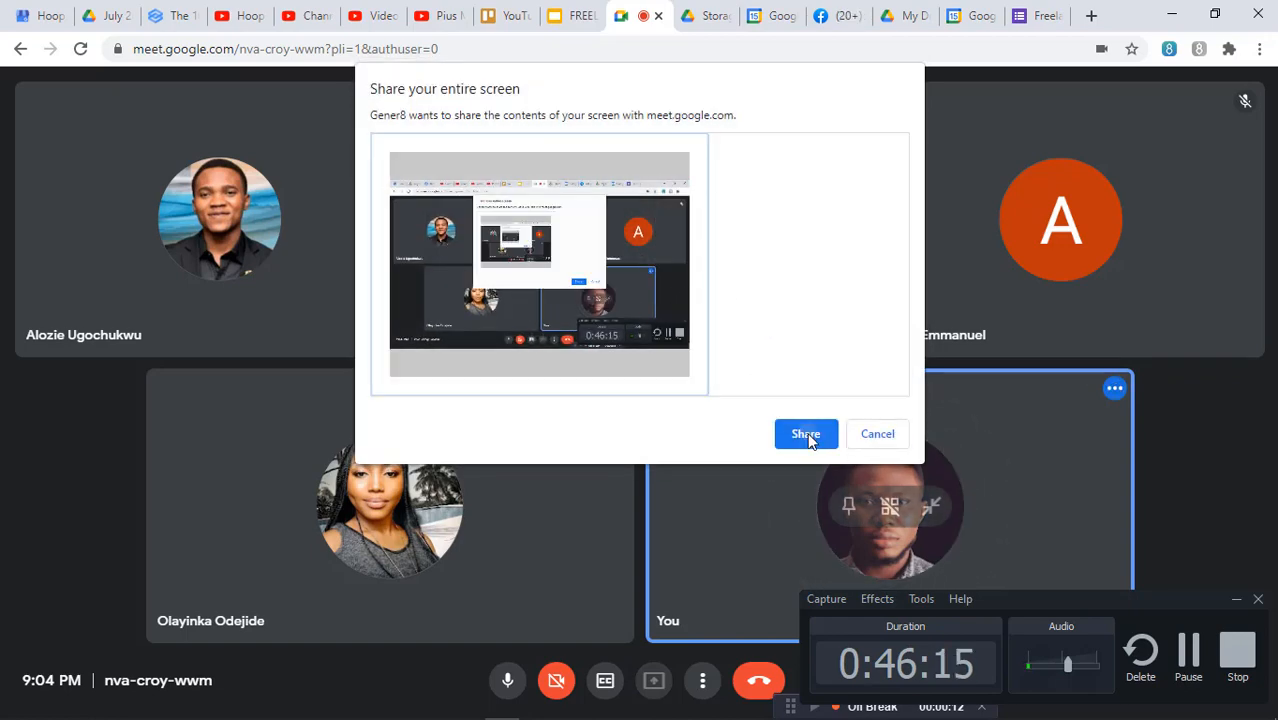
{"action": "left_click", "coordinate": [810, 437]}
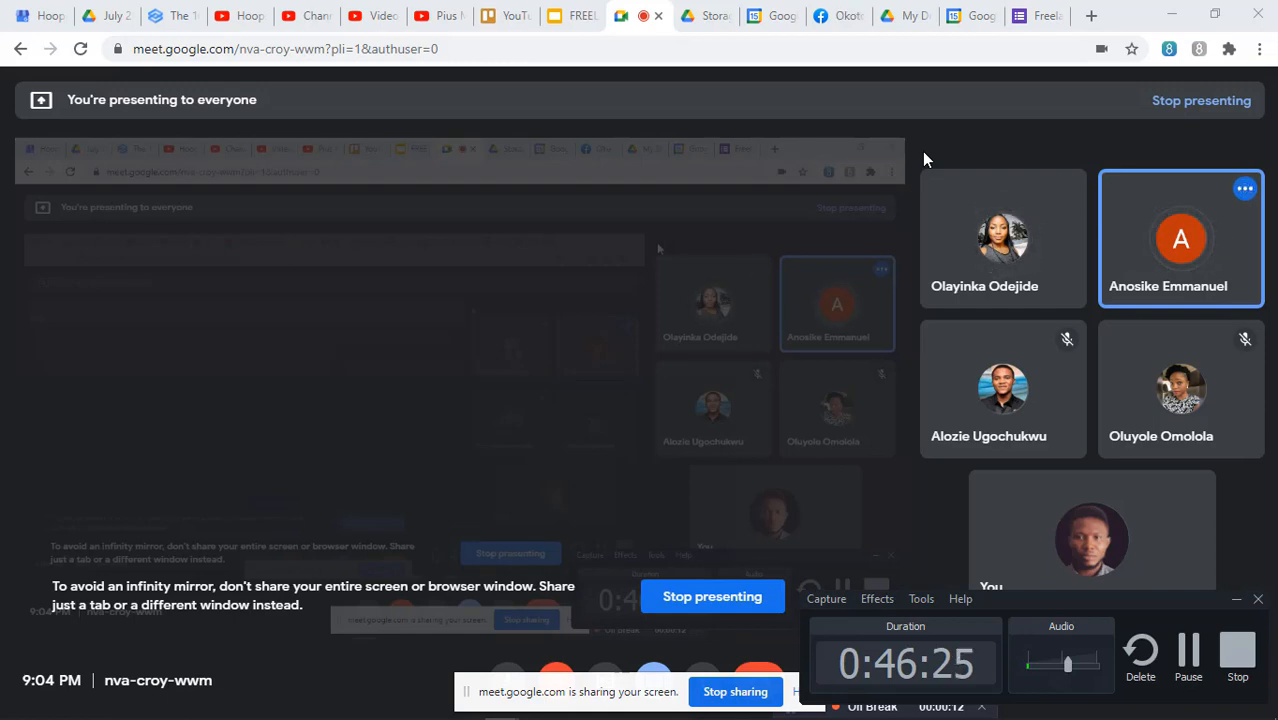
Close the Freelancing Masterclass 1 form and return to Google Calendar.
{"action": "left_click", "coordinate": [1030, 18]}
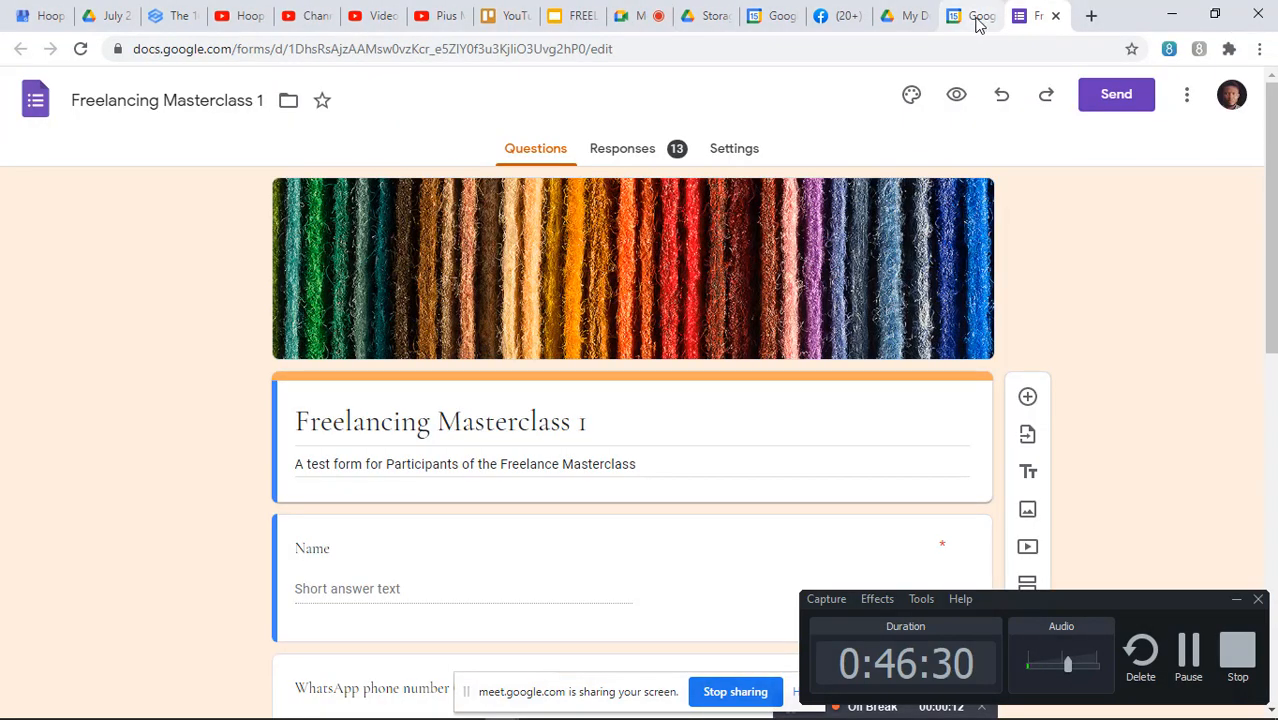
{"action": "left_click", "coordinate": [1055, 16]}
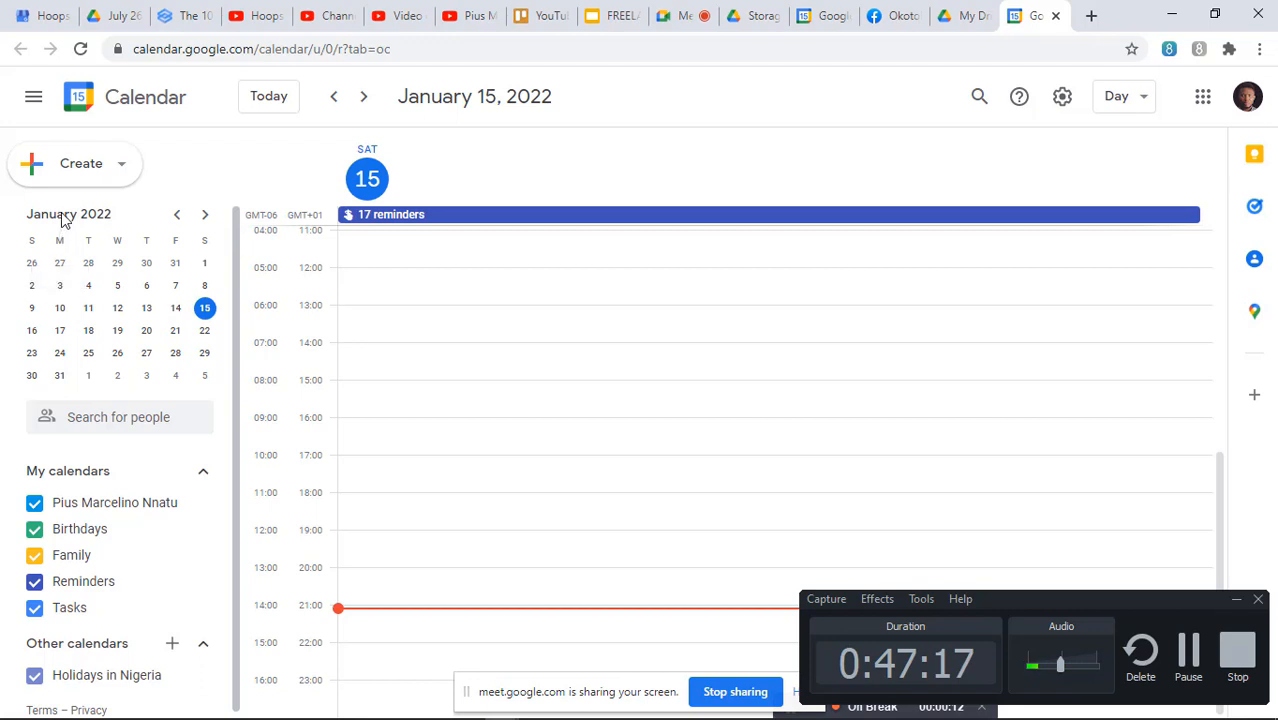
Display February 17, 2022 in the day view, and bring the month overview back to January 2022.
{"action": "left_click", "coordinate": [205, 218]}
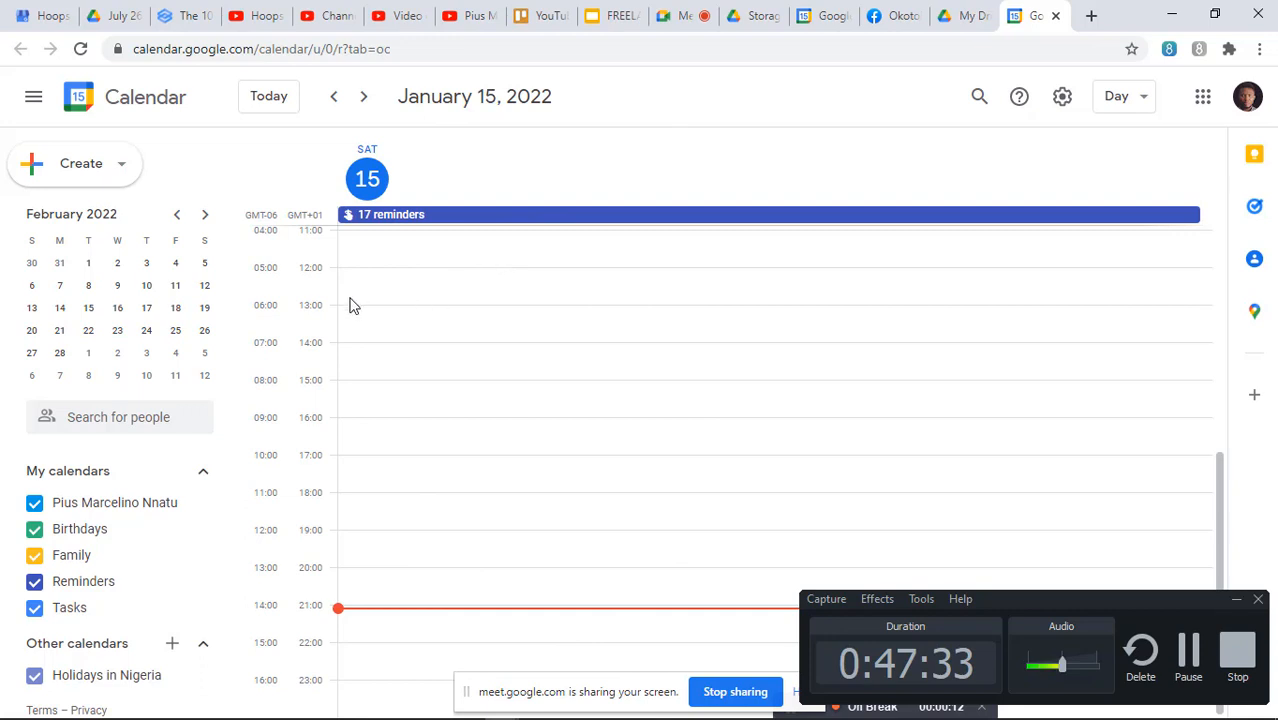
{"action": "left_click", "coordinate": [147, 310]}
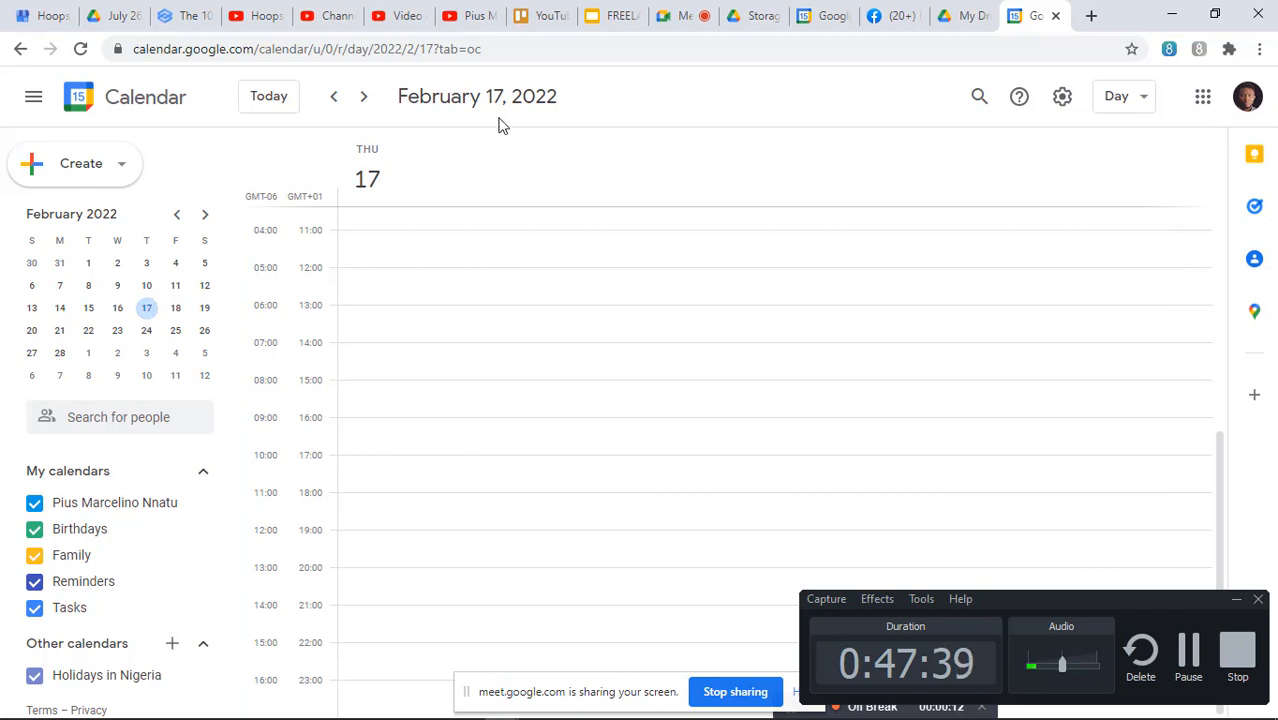
{"action": "left_click", "coordinate": [177, 215]}
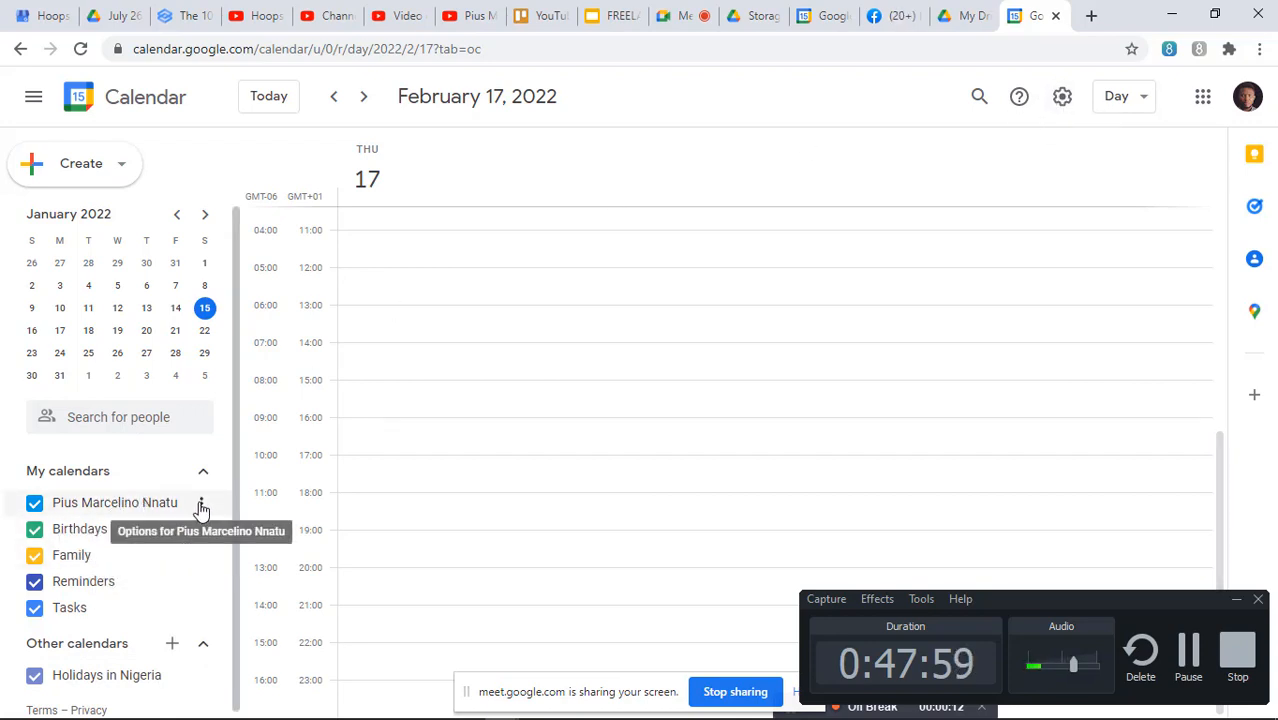
Show the personal calendar's options, and collapse and expand the My calendars list.
{"action": "left_click", "coordinate": [201, 506]}
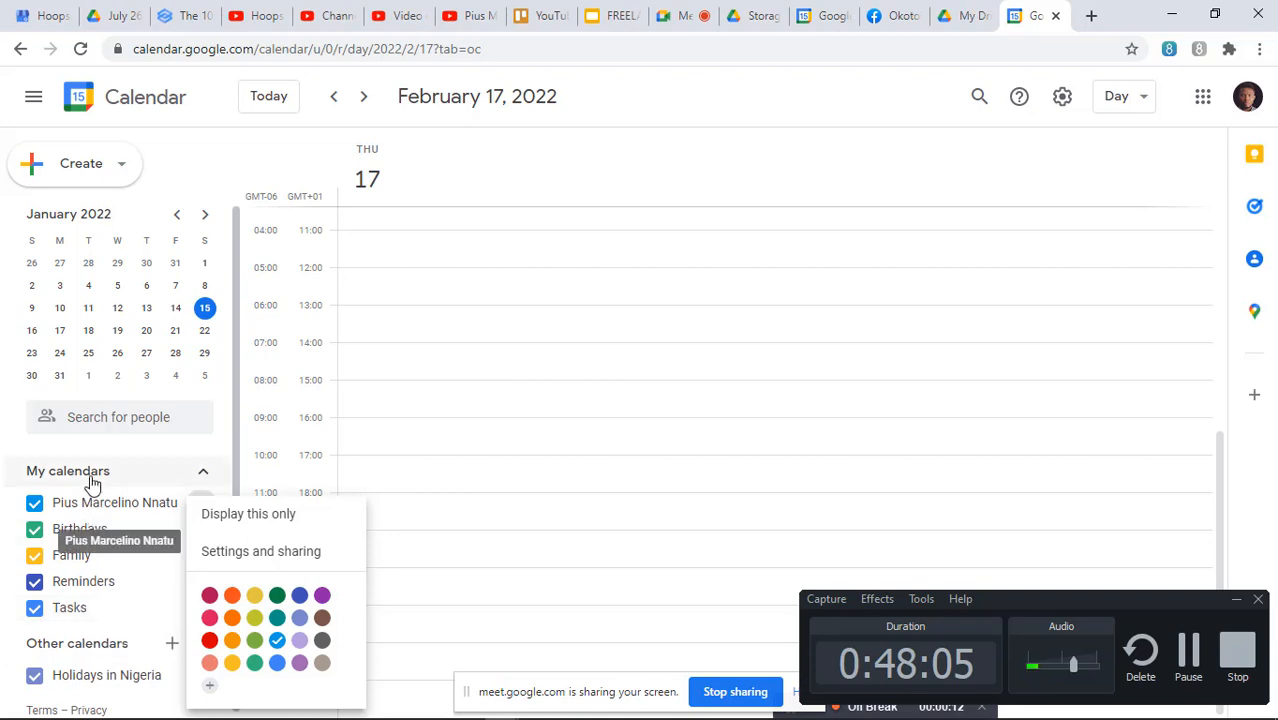
{"action": "left_click", "coordinate": [150, 472]}
{"action": "left_click", "coordinate": [150, 472]}
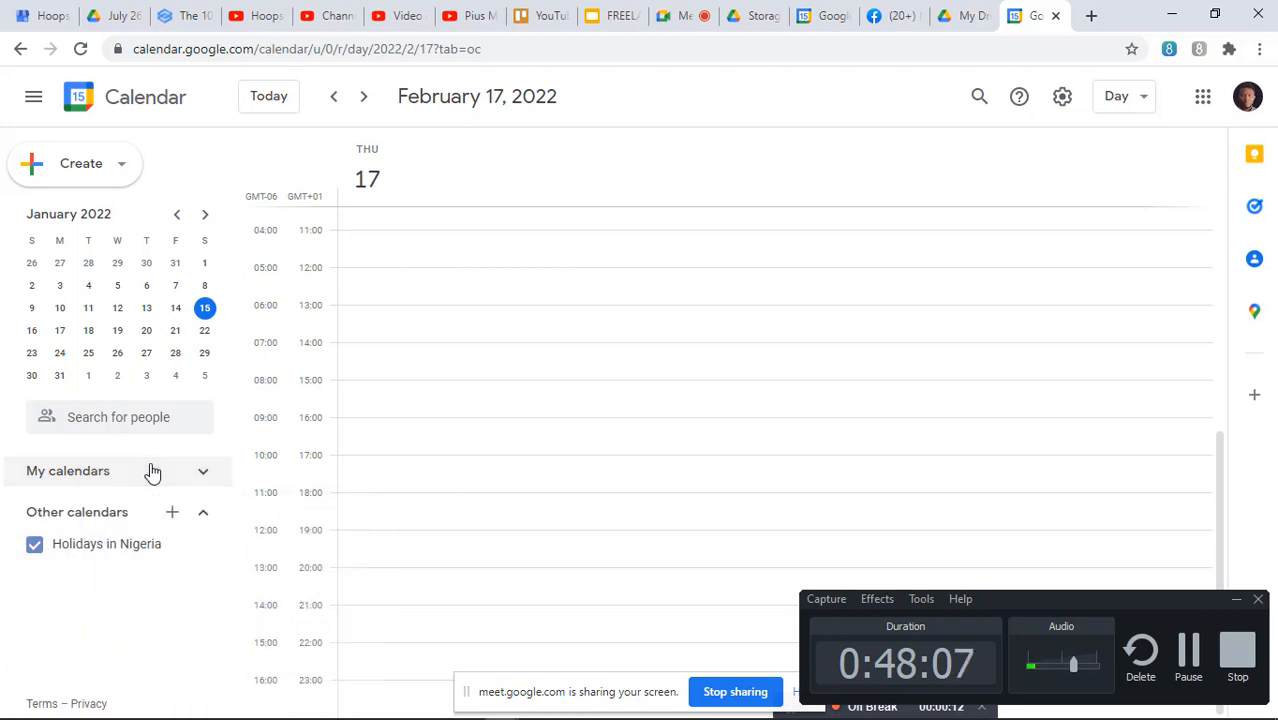
{"action": "left_click", "coordinate": [152, 472]}
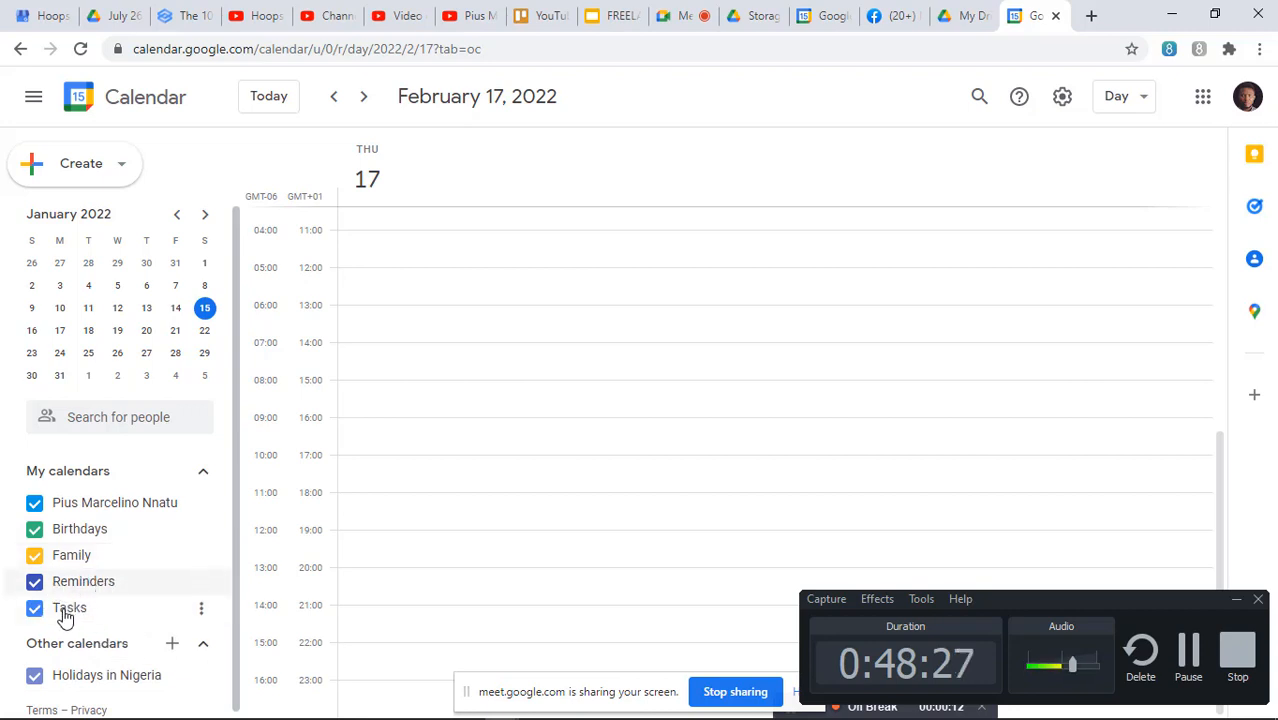
{"action": "scroll", "coordinate": [100, 578], "scroll_direction": "down", "scroll_amount": 1}
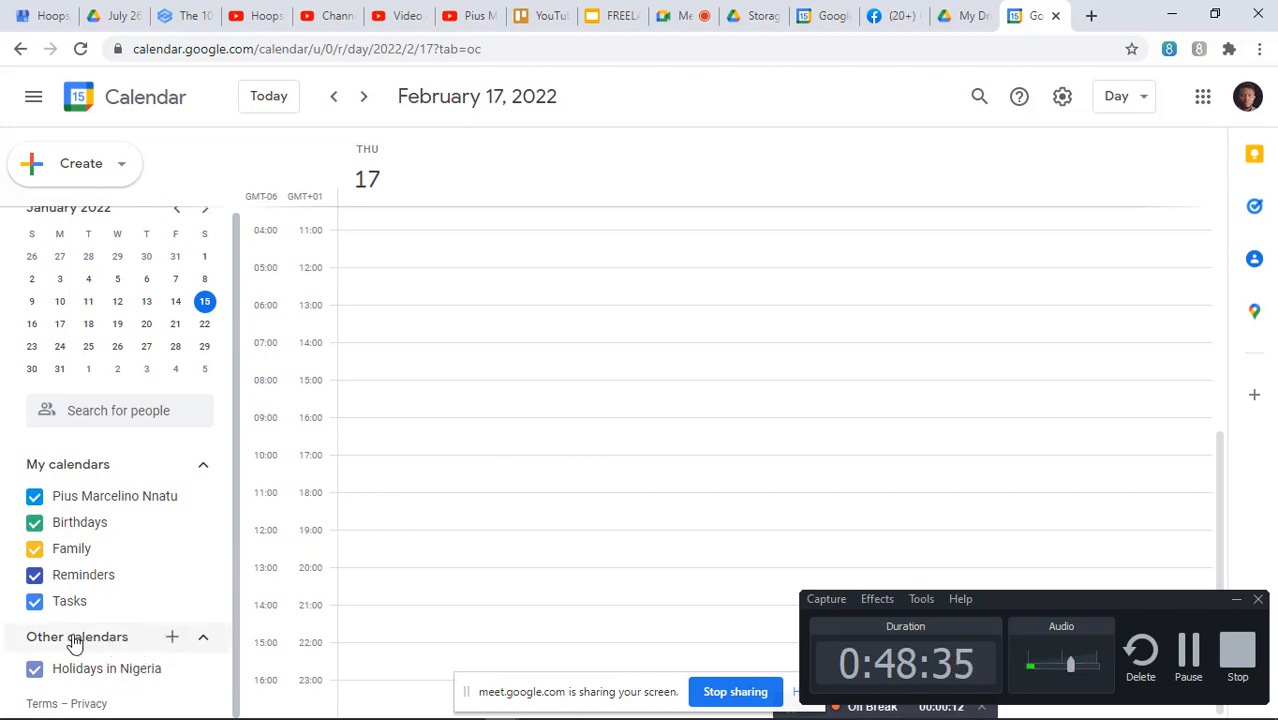
Review the options for adding other calendars, and discard the blank event draft on February 17.
{"action": "left_click", "coordinate": [173, 640]}
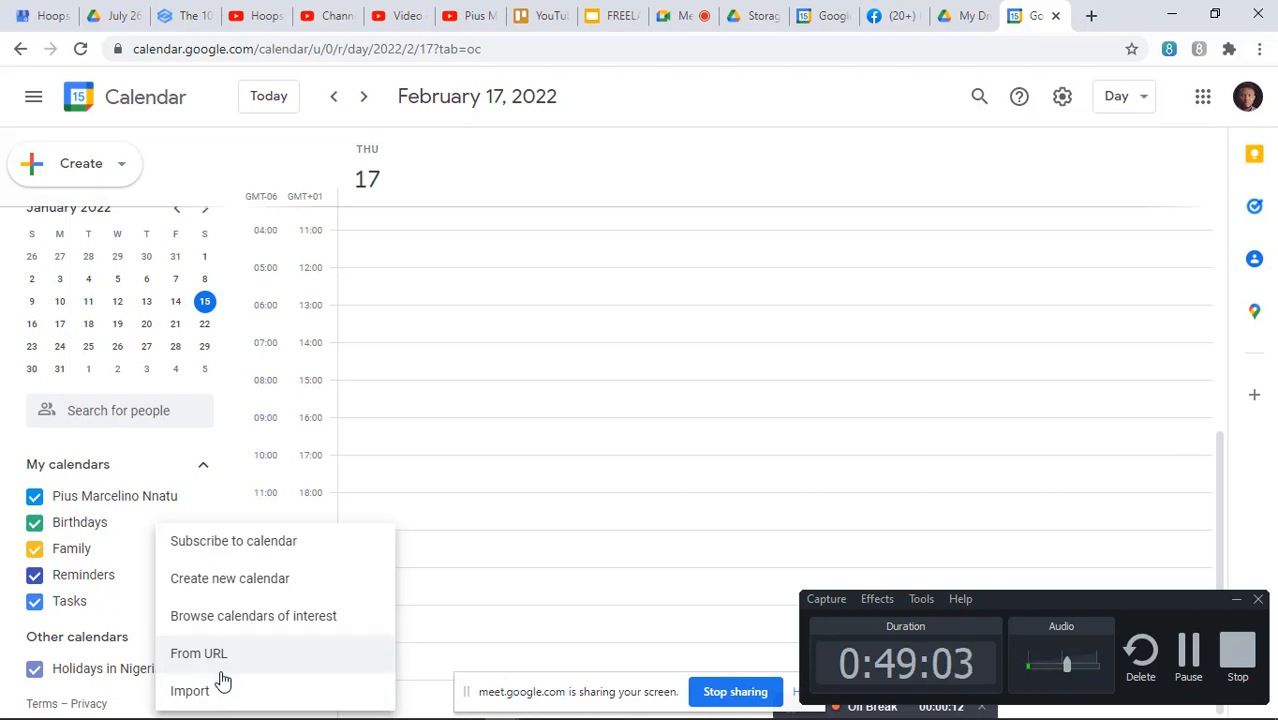
{"action": "left_click", "coordinate": [757, 164]}
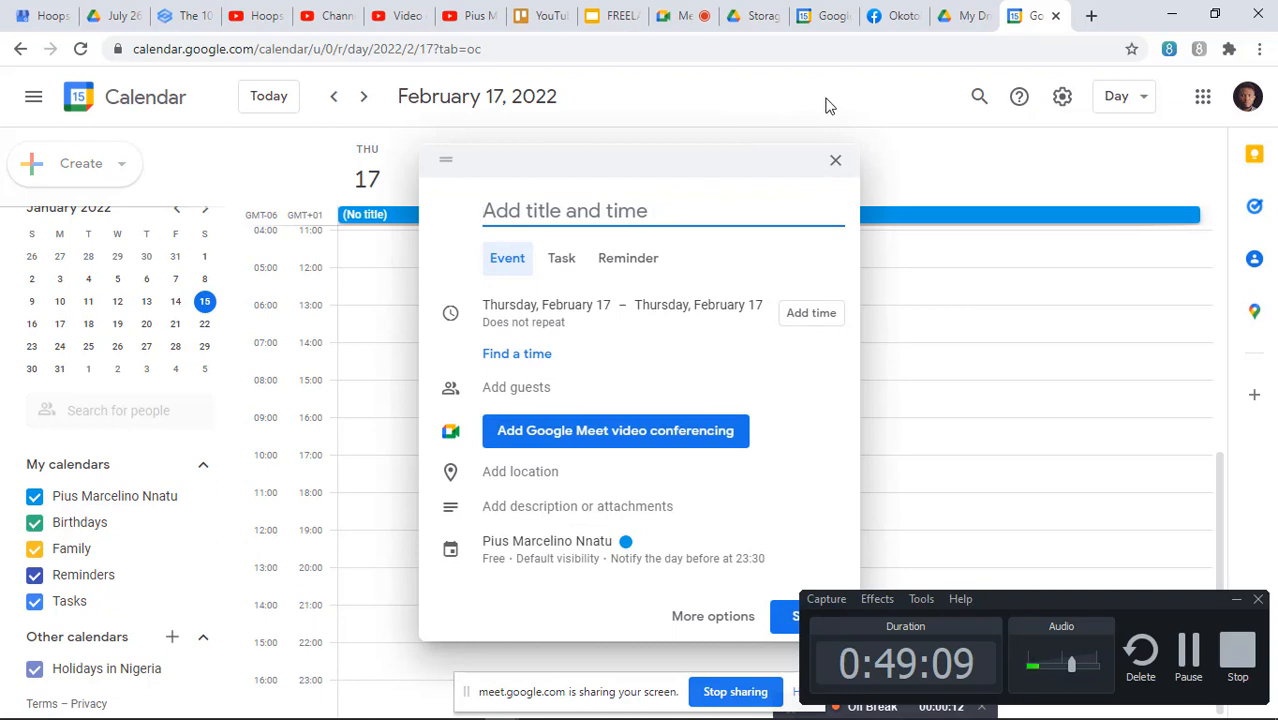
{"action": "left_click", "coordinate": [835, 161]}
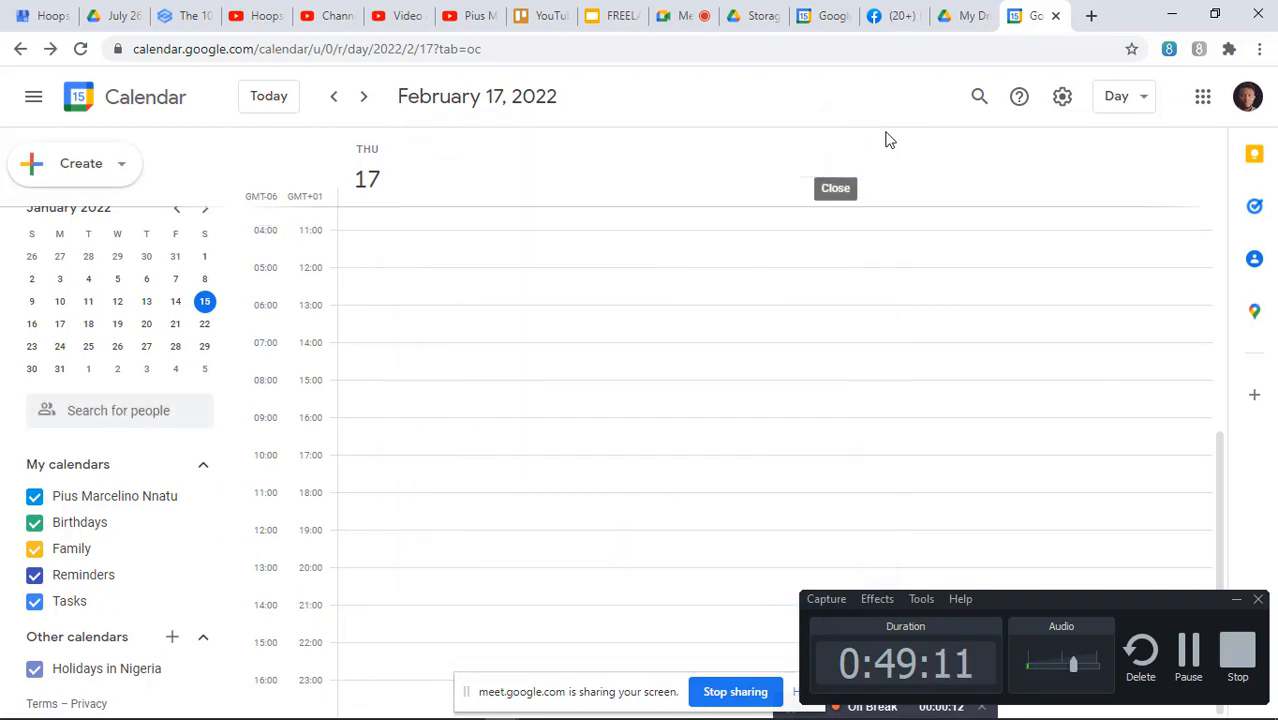
Return the day view to January 15, 2022.
{"action": "scroll", "coordinate": [168, 284], "scroll_direction": "up", "scroll_amount": 1}
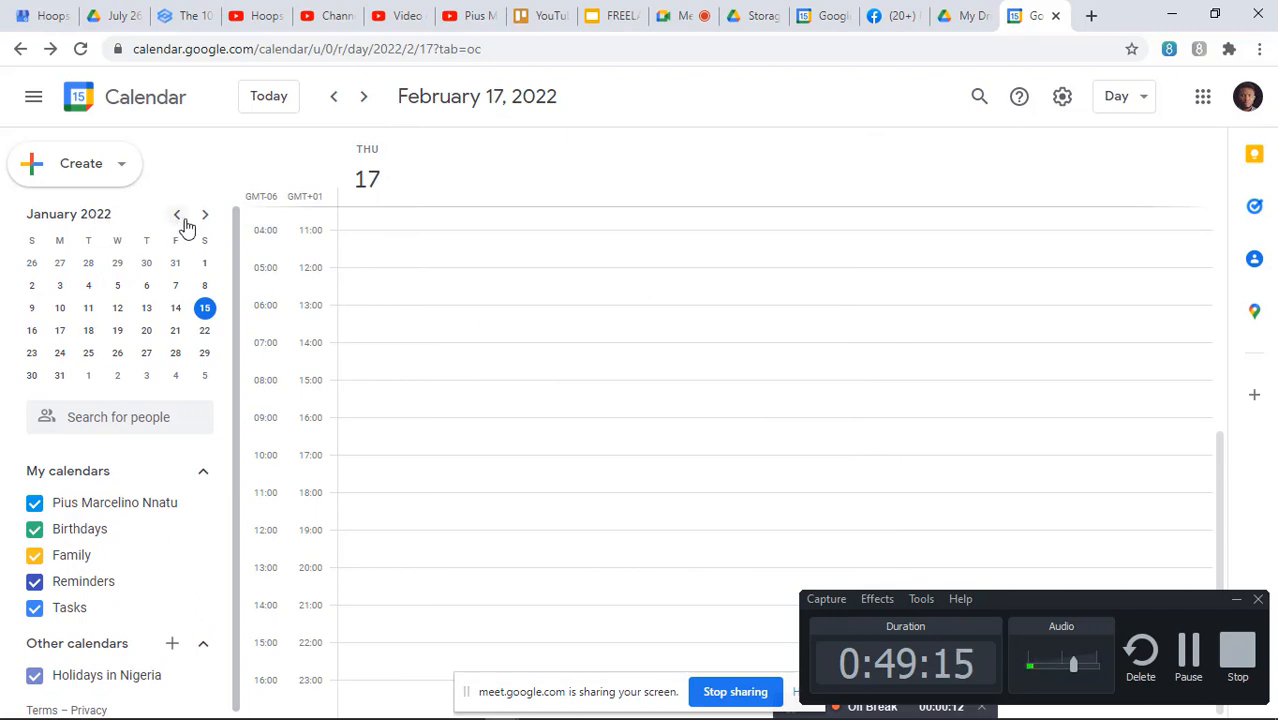
{"action": "left_click", "coordinate": [204, 308]}
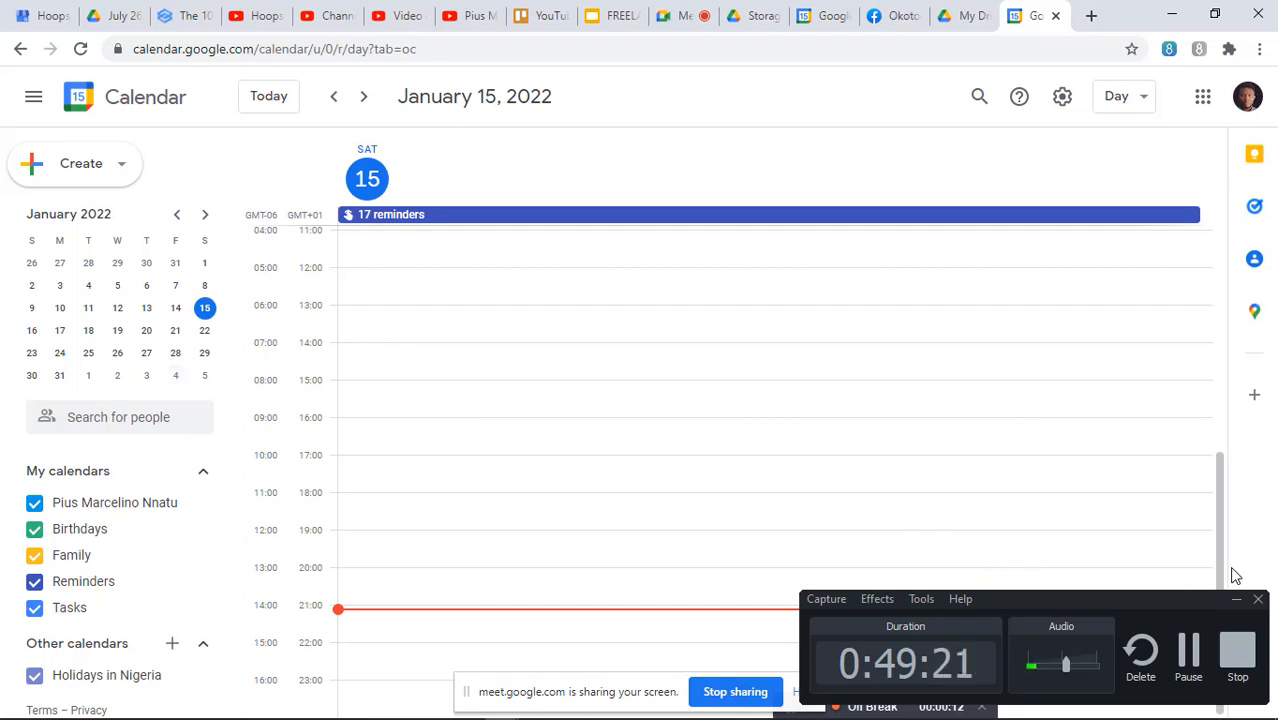
Minimize the recorder window and hide the screen-sharing notice.
{"action": "left_click", "coordinate": [1237, 599]}
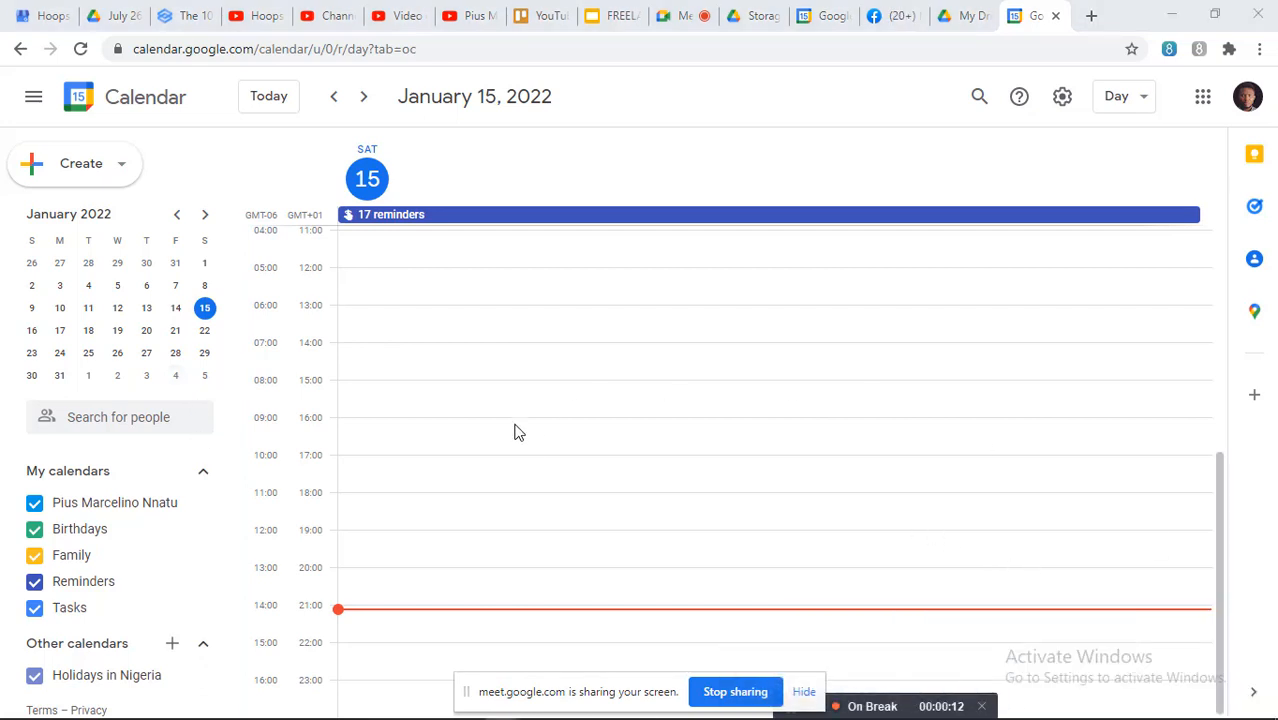
{"action": "left_click", "coordinate": [804, 691]}
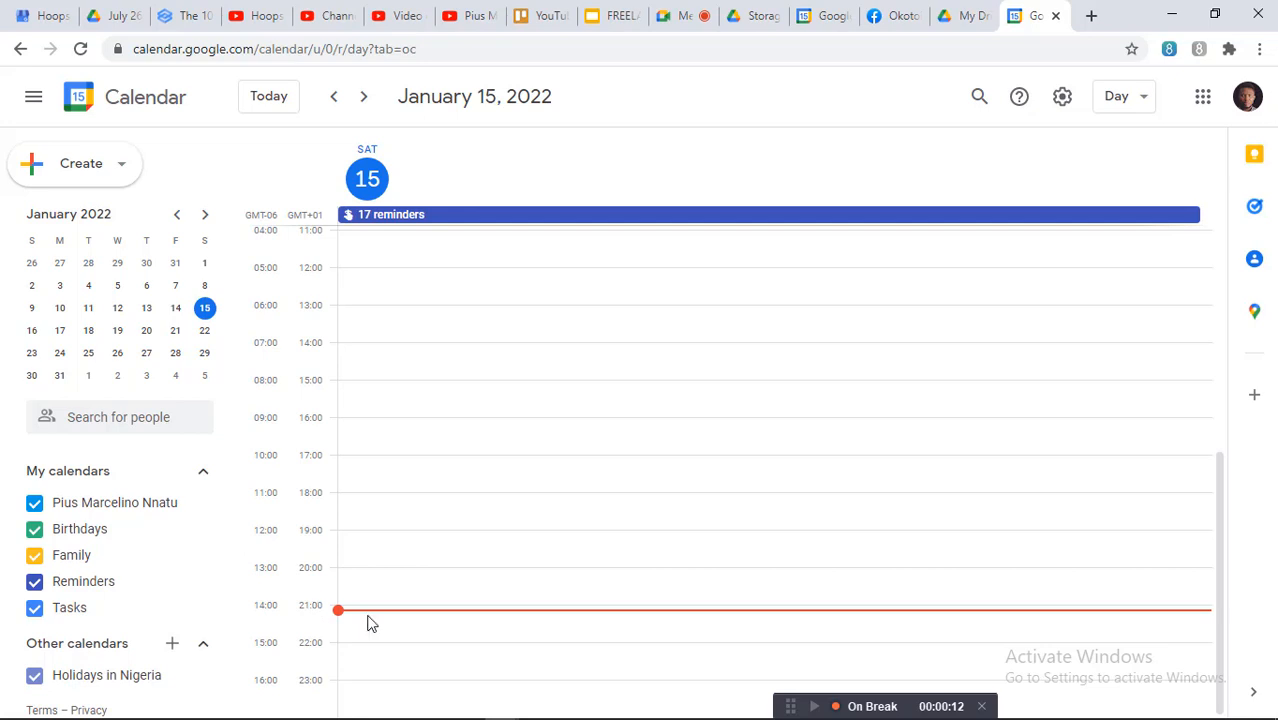
{"action": "mouse_move", "coordinate": [868, 718]}
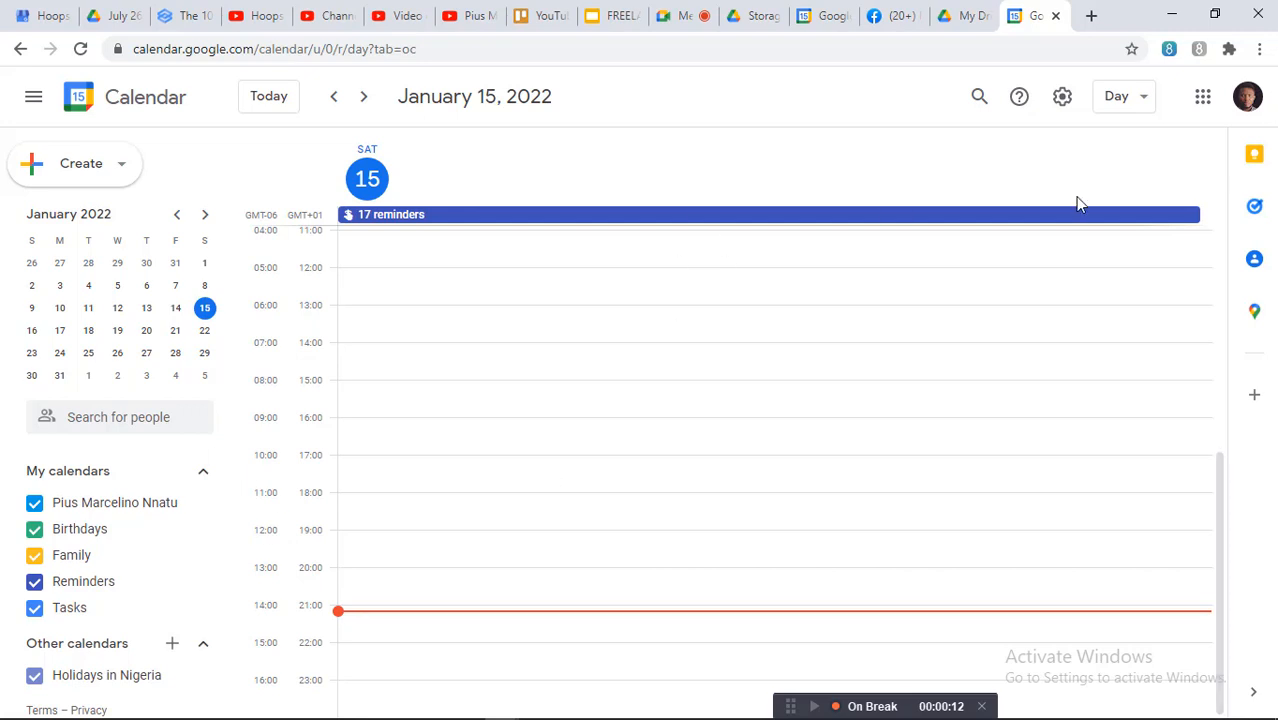
Show the calendar in Week and Month views, and return to the Day view.
{"action": "left_click", "coordinate": [1150, 100]}
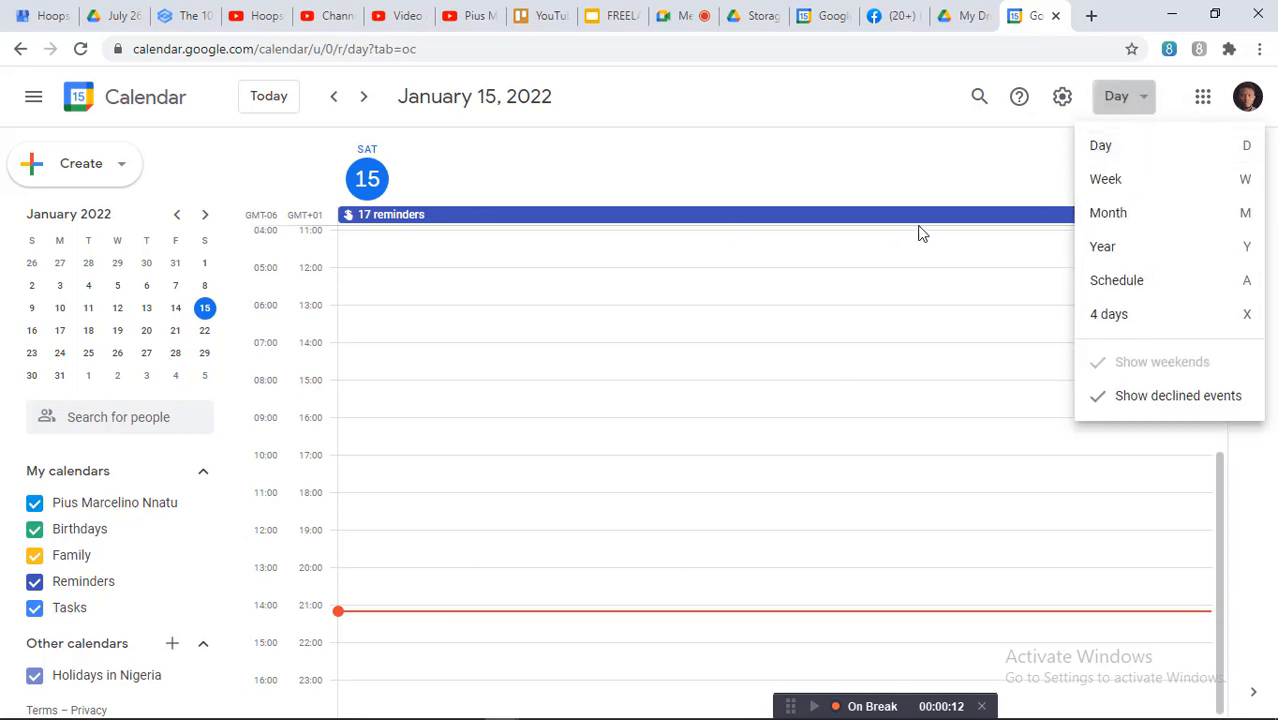
{"action": "left_click", "coordinate": [1118, 188]}
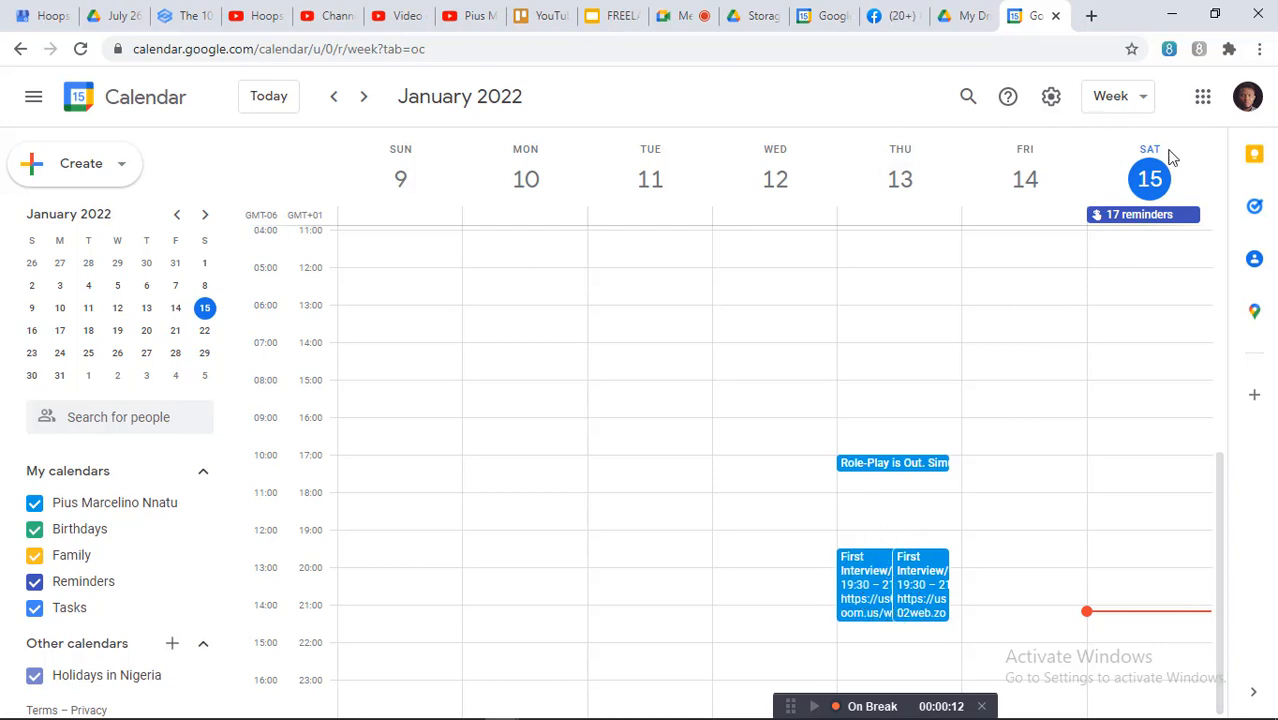
{"action": "left_click", "coordinate": [1147, 101]}
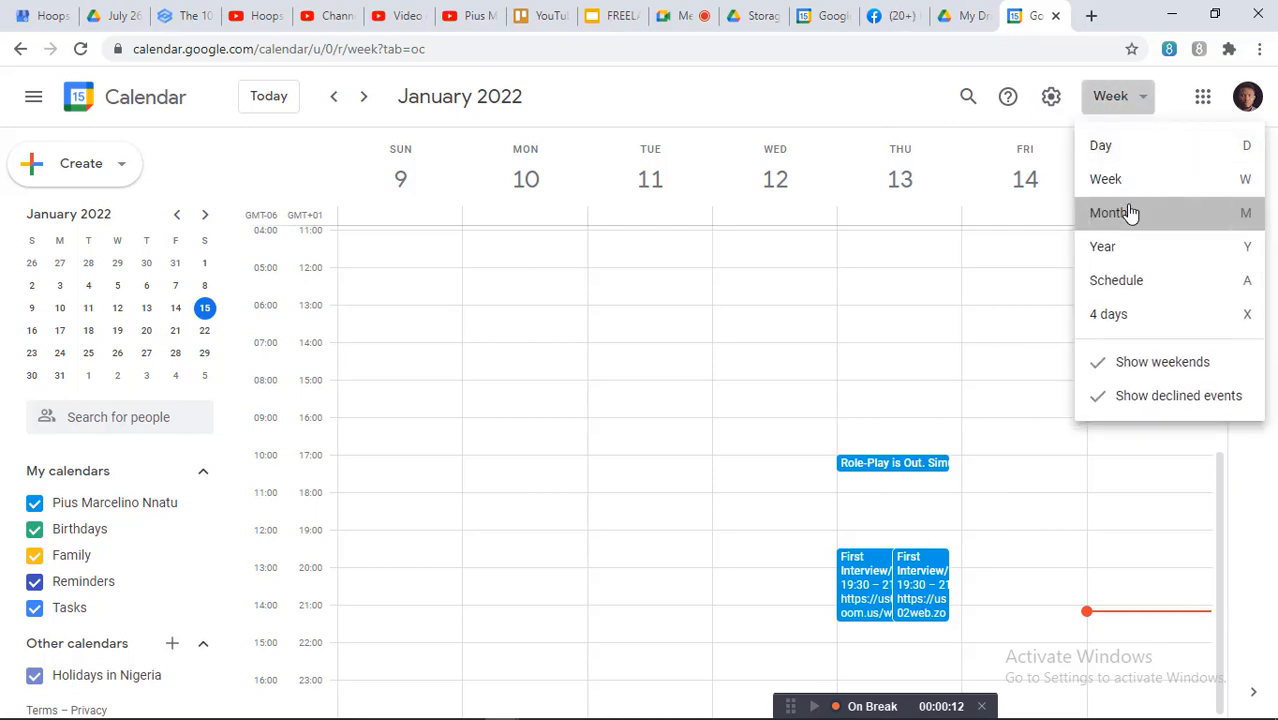
{"action": "left_click", "coordinate": [1128, 213]}
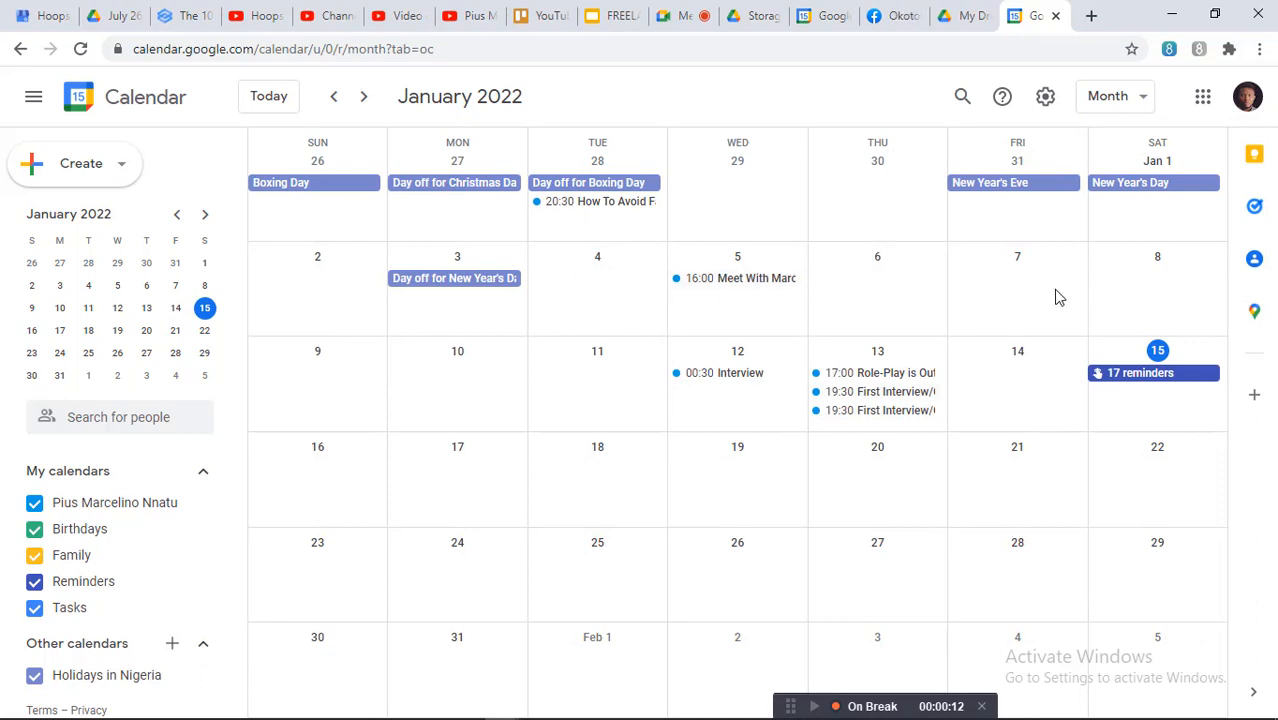
{"action": "left_click", "coordinate": [1141, 106]}
{"action": "left_click", "coordinate": [1129, 146]}
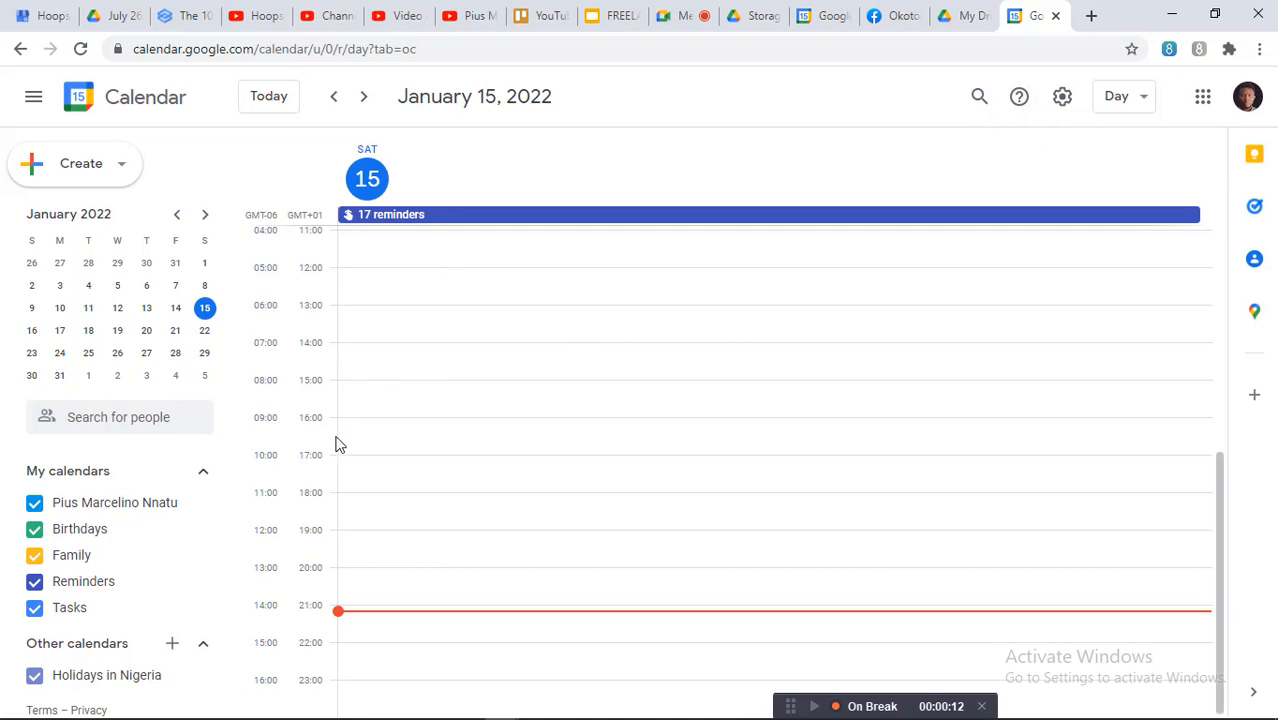
Open the calendar settings and skim the general options from language and region down to the view options.
{"action": "scroll", "coordinate": [188, 437], "scroll_direction": "down", "scroll_amount": 1}
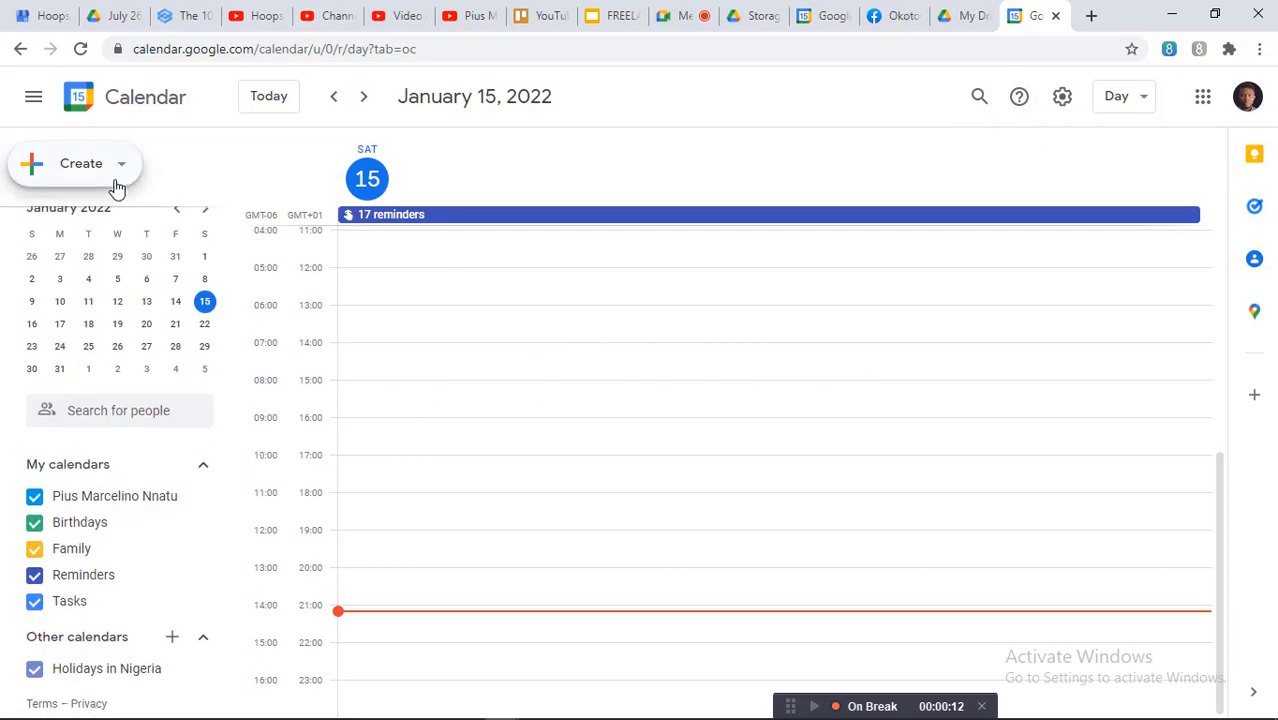
{"action": "left_click", "coordinate": [1062, 97]}
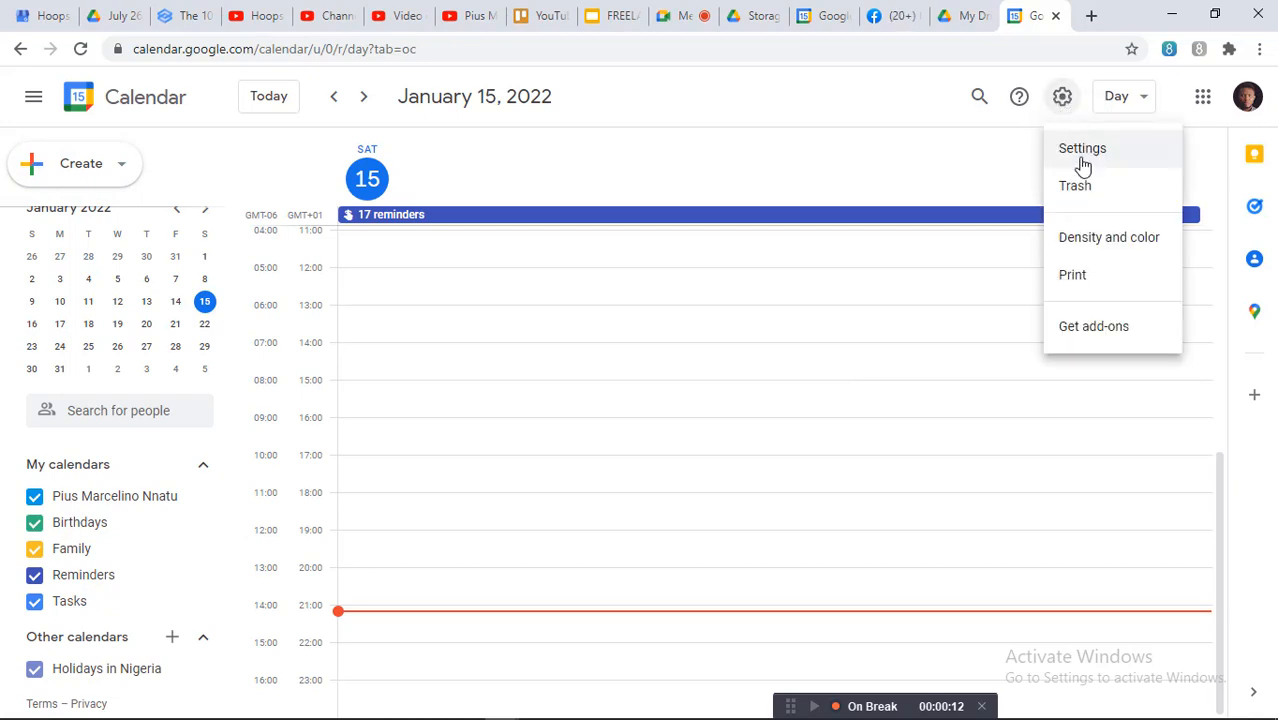
{"action": "left_click", "coordinate": [1082, 150]}
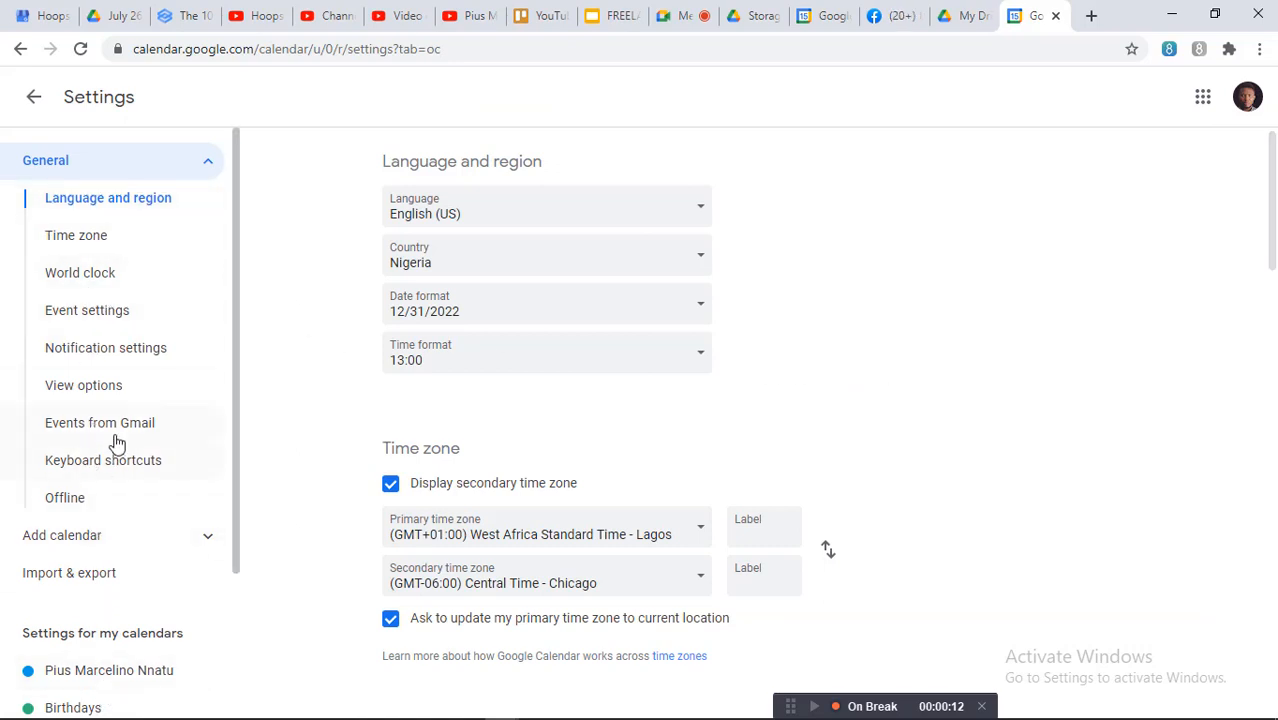
{"action": "scroll", "coordinate": [115, 443], "scroll_direction": "down", "scroll_amount": 2}
{"action": "scroll", "coordinate": [115, 443], "scroll_direction": "up", "scroll_amount": 2}
{"action": "scroll", "coordinate": [490, 360], "scroll_direction": "down", "scroll_amount": 3}
{"action": "scroll", "coordinate": [490, 360], "scroll_direction": "down", "scroll_amount": 10}
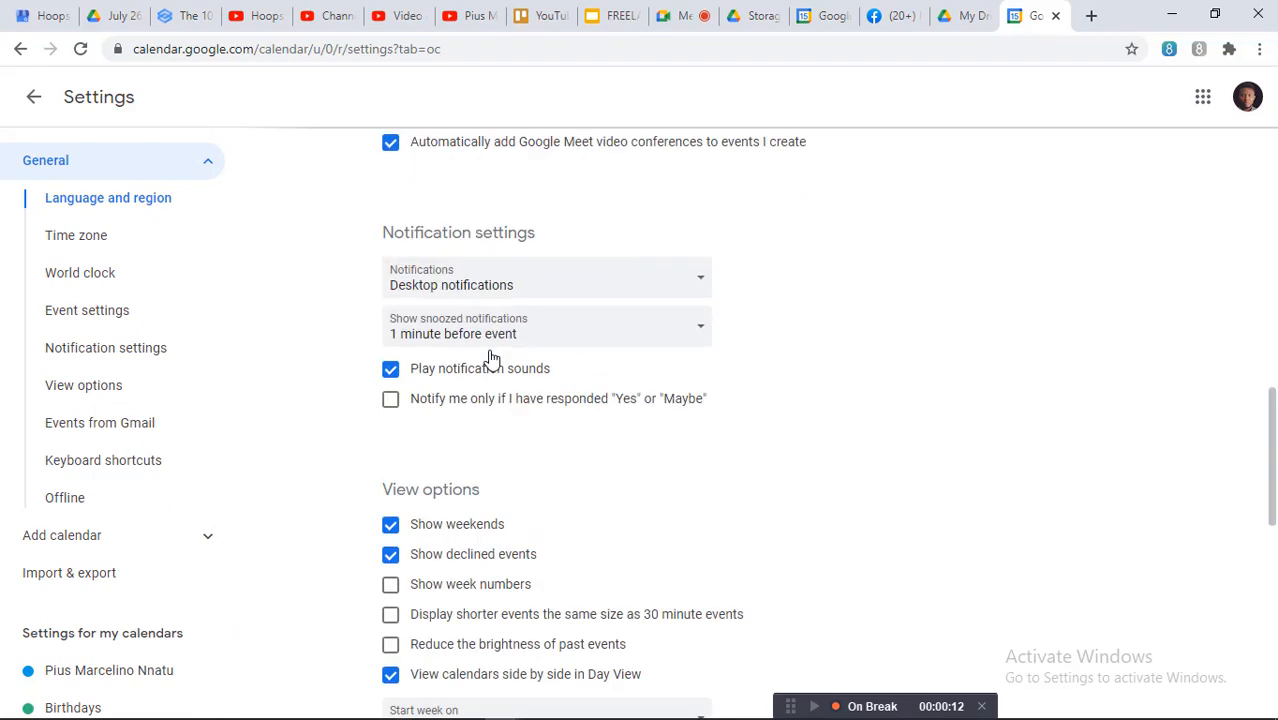
{"action": "scroll", "coordinate": [490, 362], "scroll_direction": "up", "scroll_amount": 5}
{"action": "scroll", "coordinate": [490, 362], "scroll_direction": "up", "scroll_amount": 10}
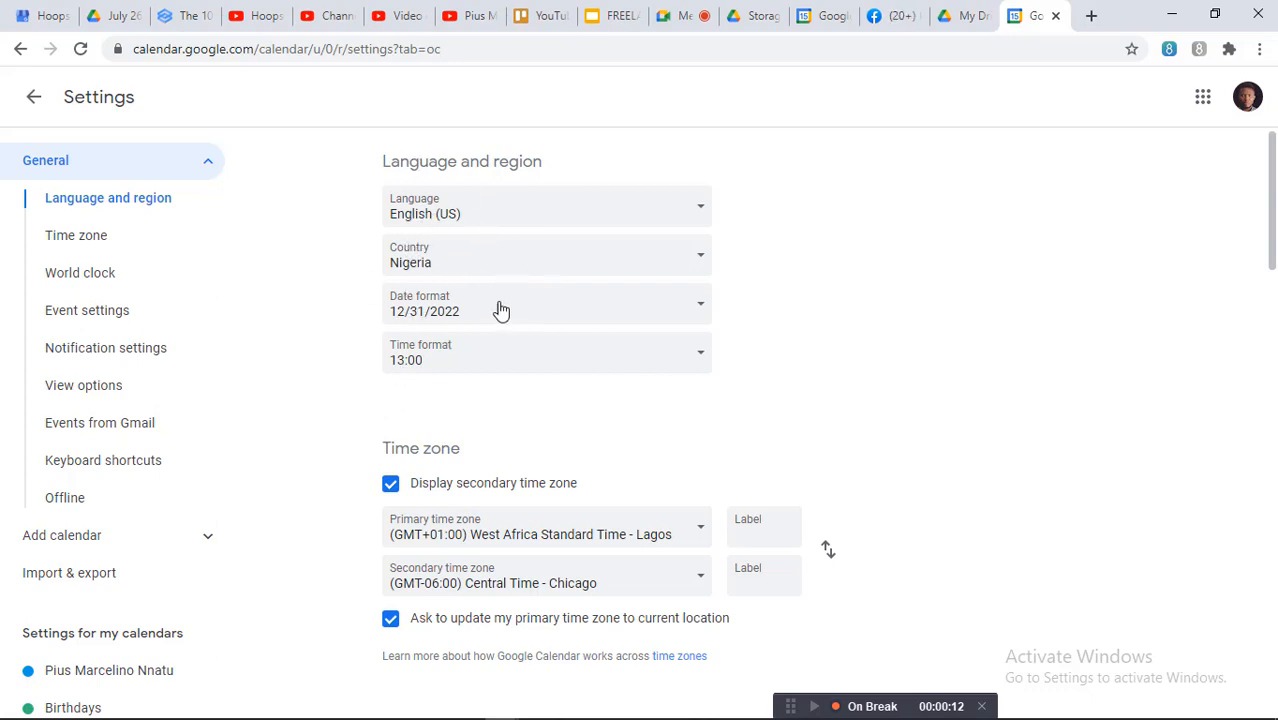
Switch the time format to 1:00pm and set it back to 13:00.
{"action": "left_click", "coordinate": [417, 365]}
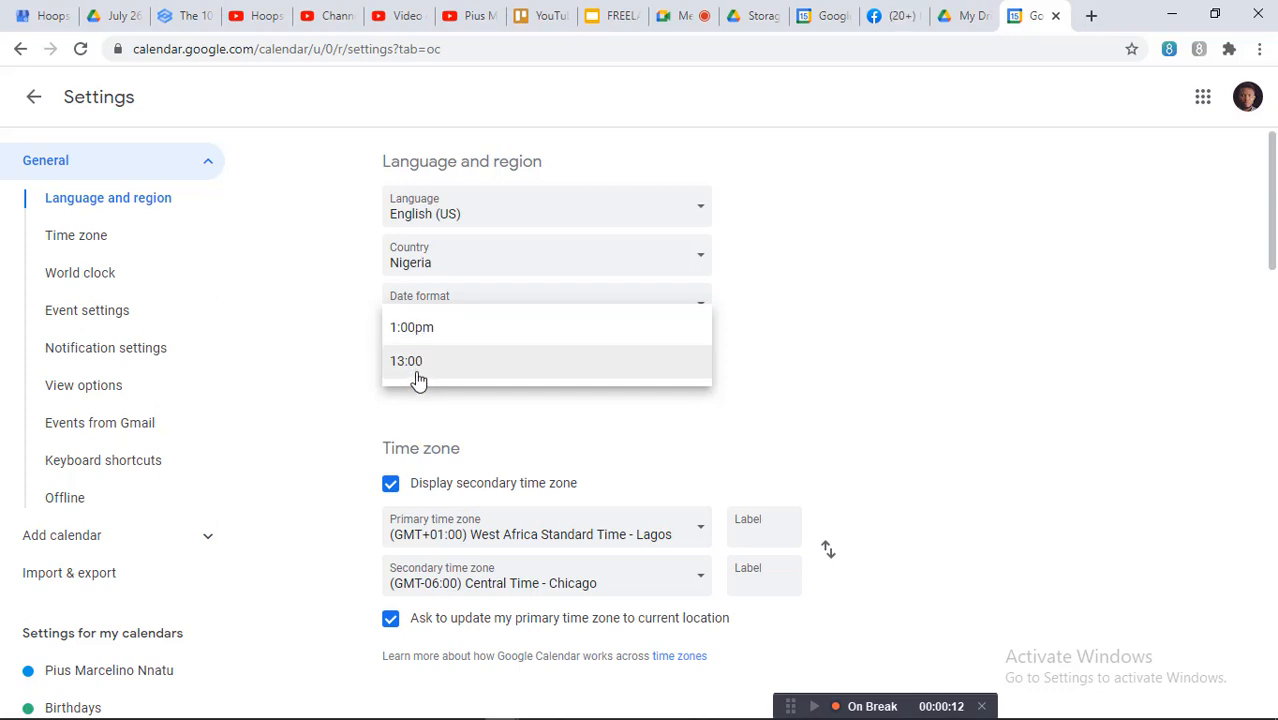
{"action": "left_click", "coordinate": [417, 372]}
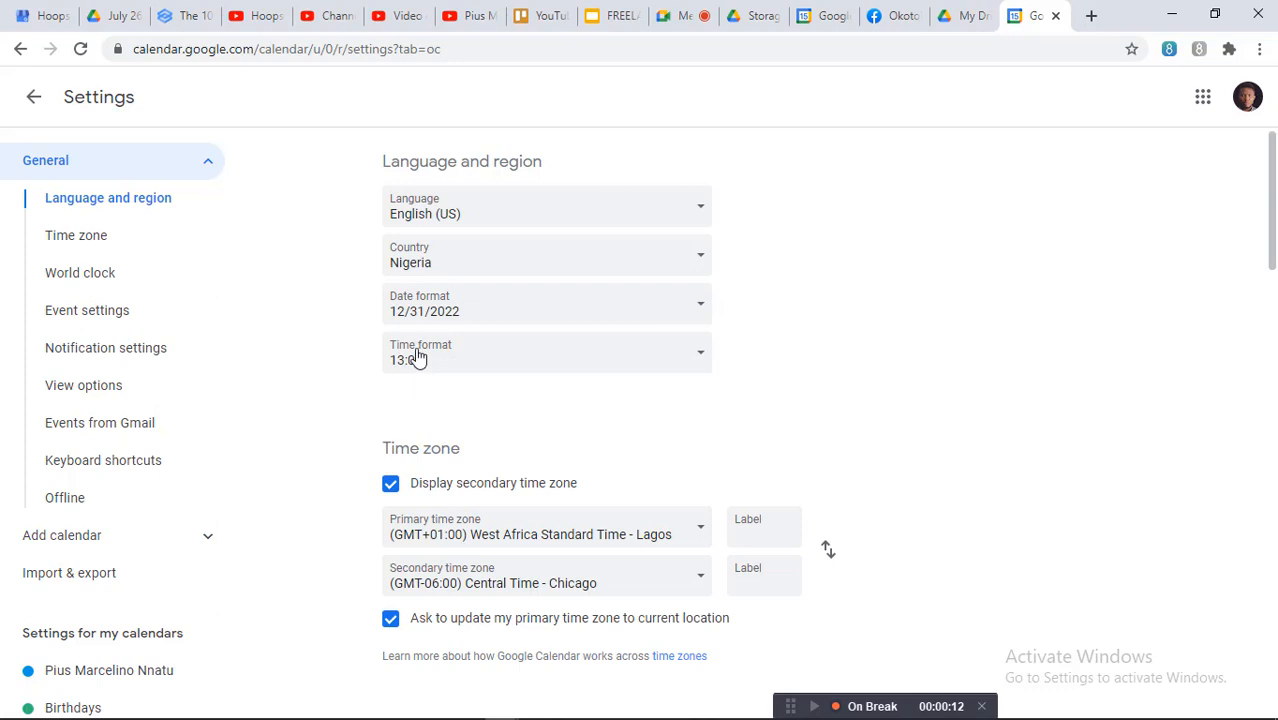
{"action": "left_click", "coordinate": [415, 357]}
{"action": "left_click", "coordinate": [419, 340]}
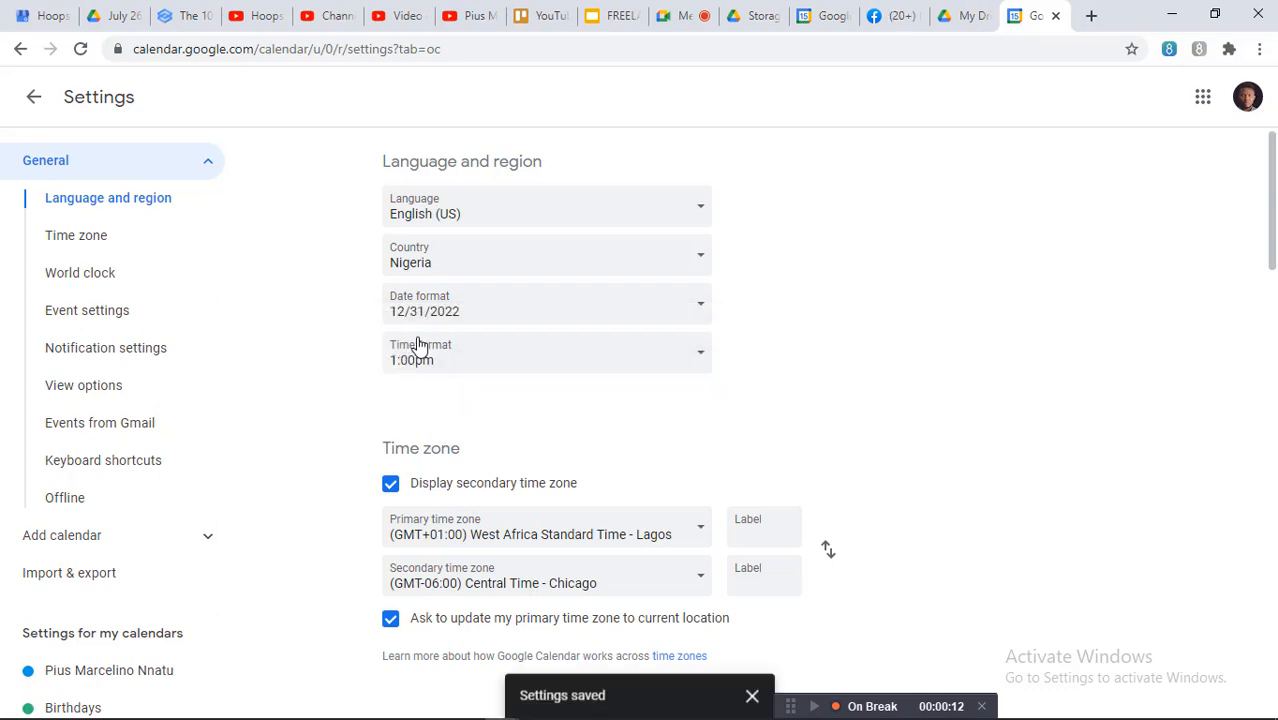
{"action": "left_click", "coordinate": [425, 362]}
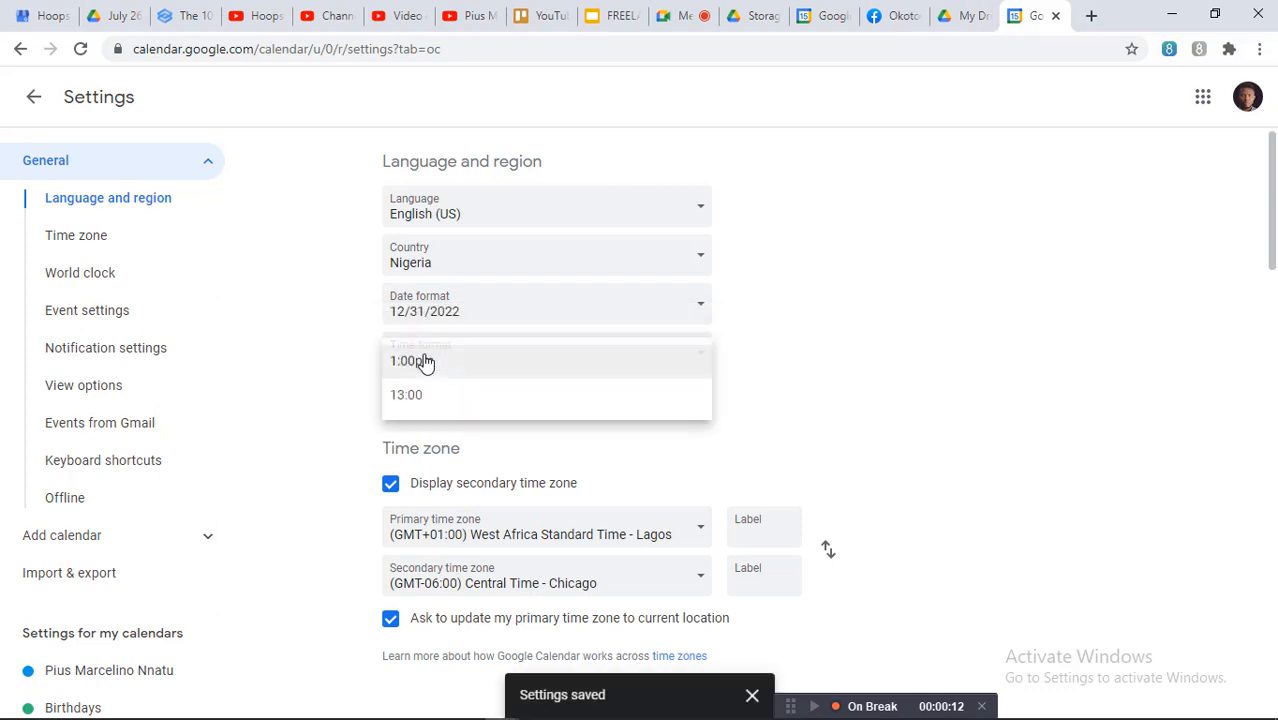
{"action": "left_click", "coordinate": [429, 399]}
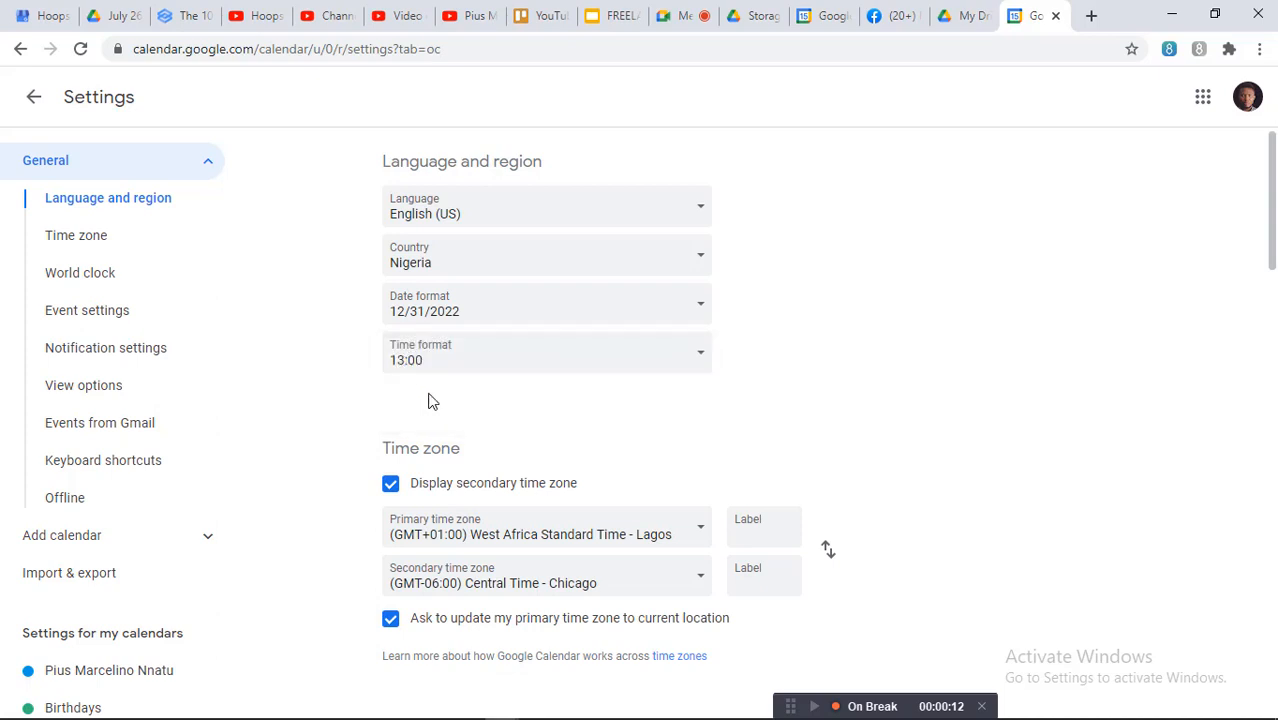
Show the two time zone columns in the day view of the other open calendar, discarding the blank event drafts.
{"action": "scroll", "coordinate": [597, 328], "scroll_direction": "down", "scroll_amount": 2}
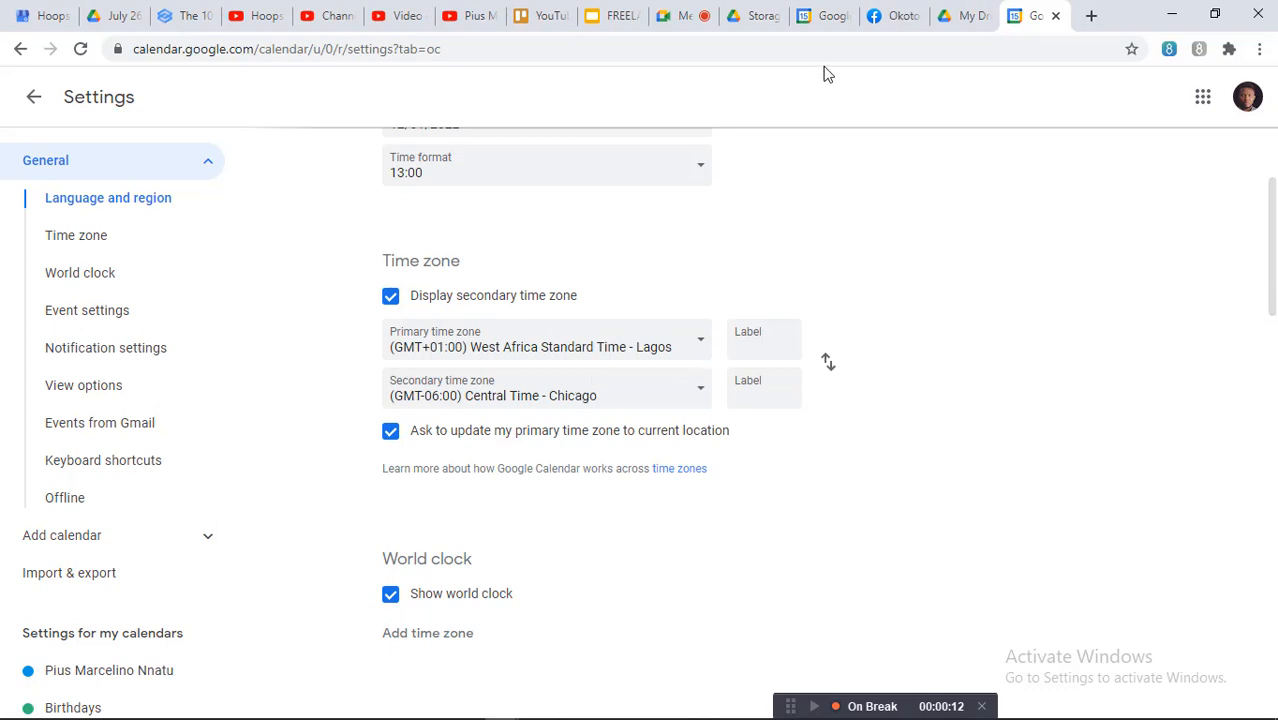
{"action": "left_click", "coordinate": [822, 16]}
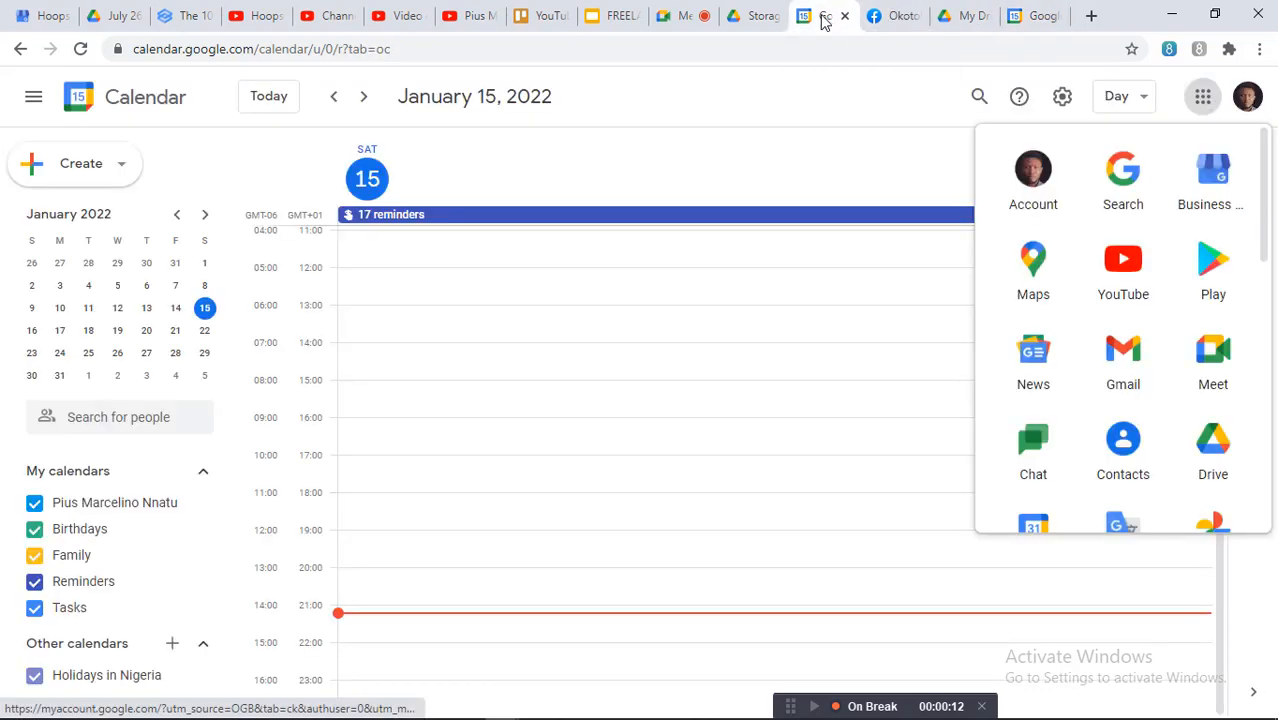
{"action": "left_click", "coordinate": [838, 168]}
{"action": "left_click", "coordinate": [309, 216]}
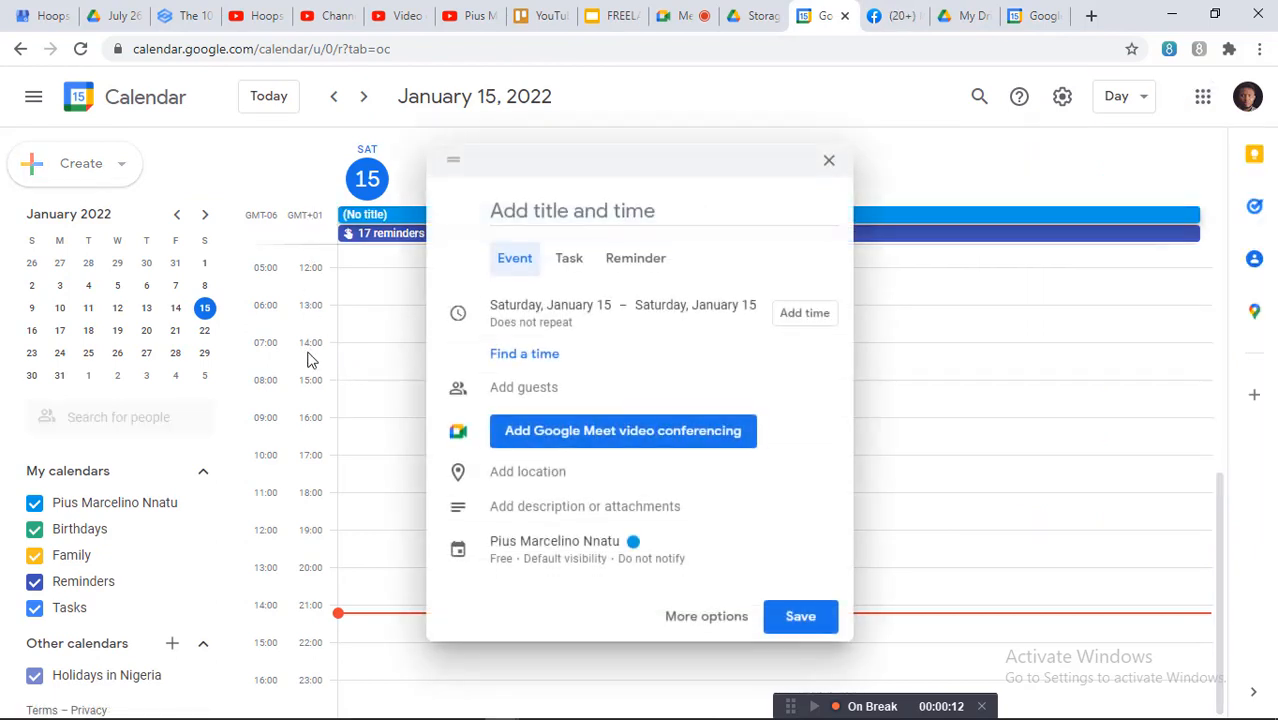
{"action": "left_click", "coordinate": [829, 161]}
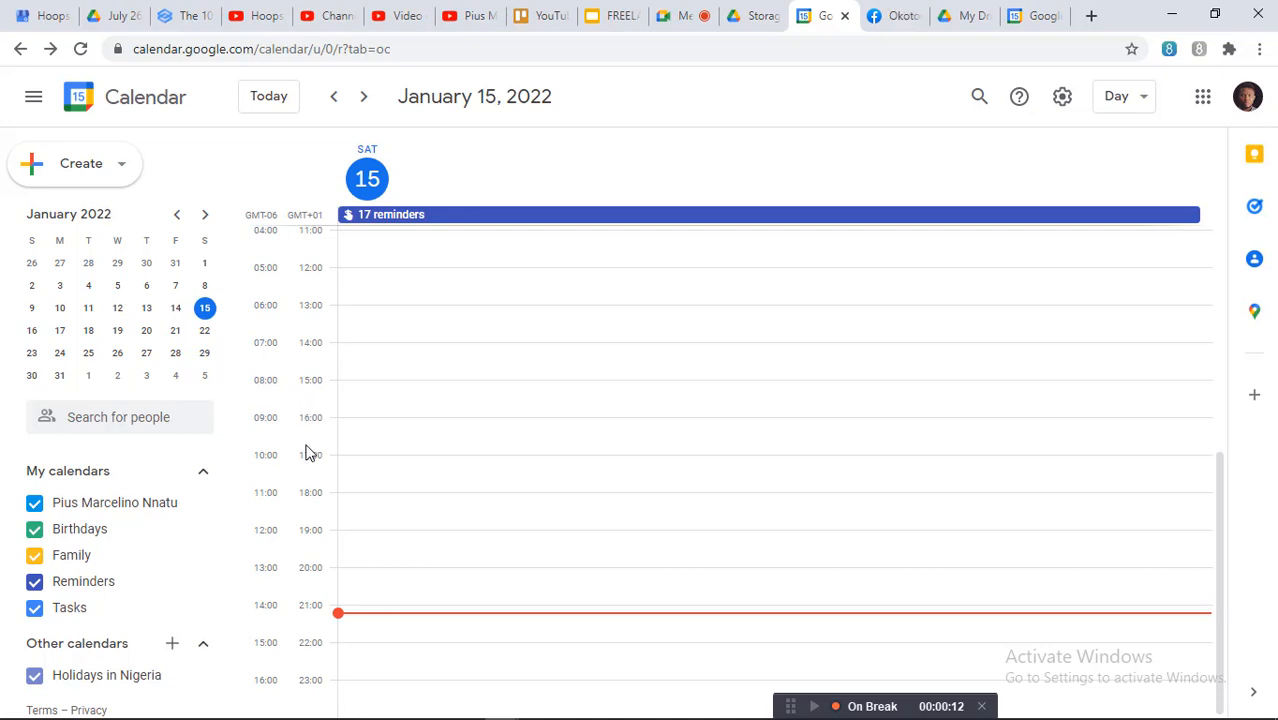
{"action": "left_click_drag", "start_coordinate": [301, 566], "coordinate": [311, 643]}
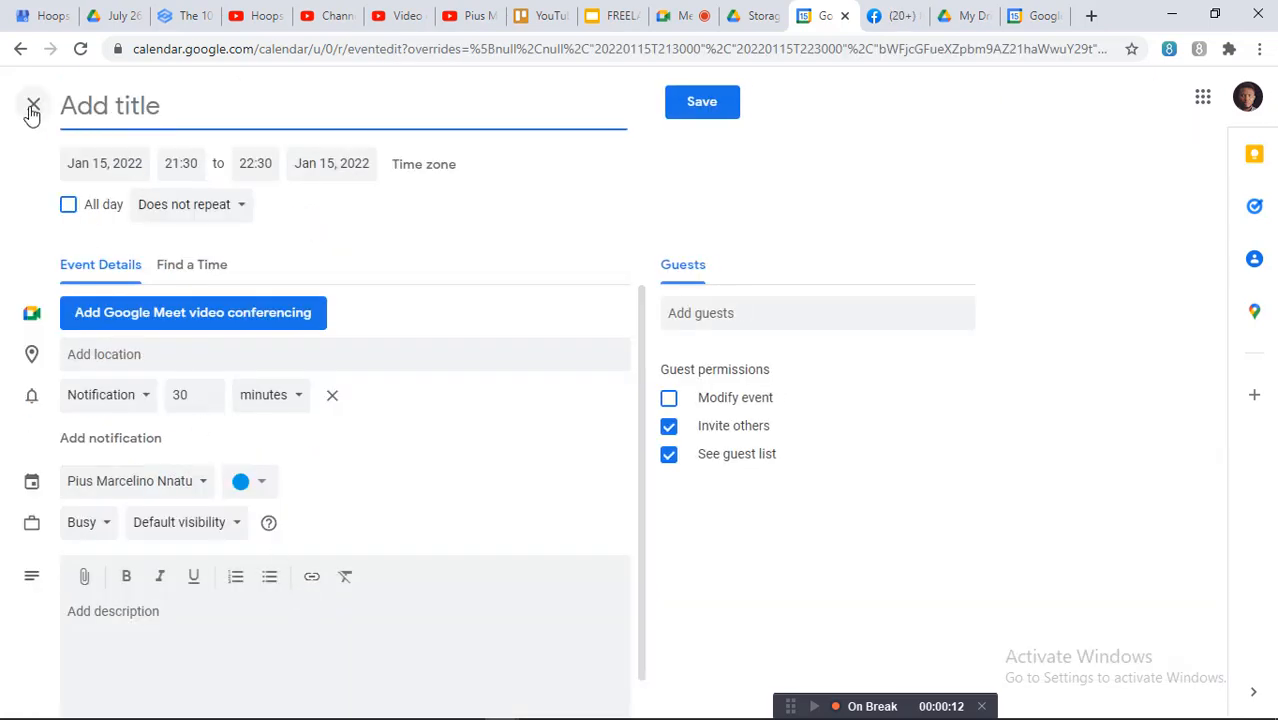
{"action": "left_click", "coordinate": [32, 106]}
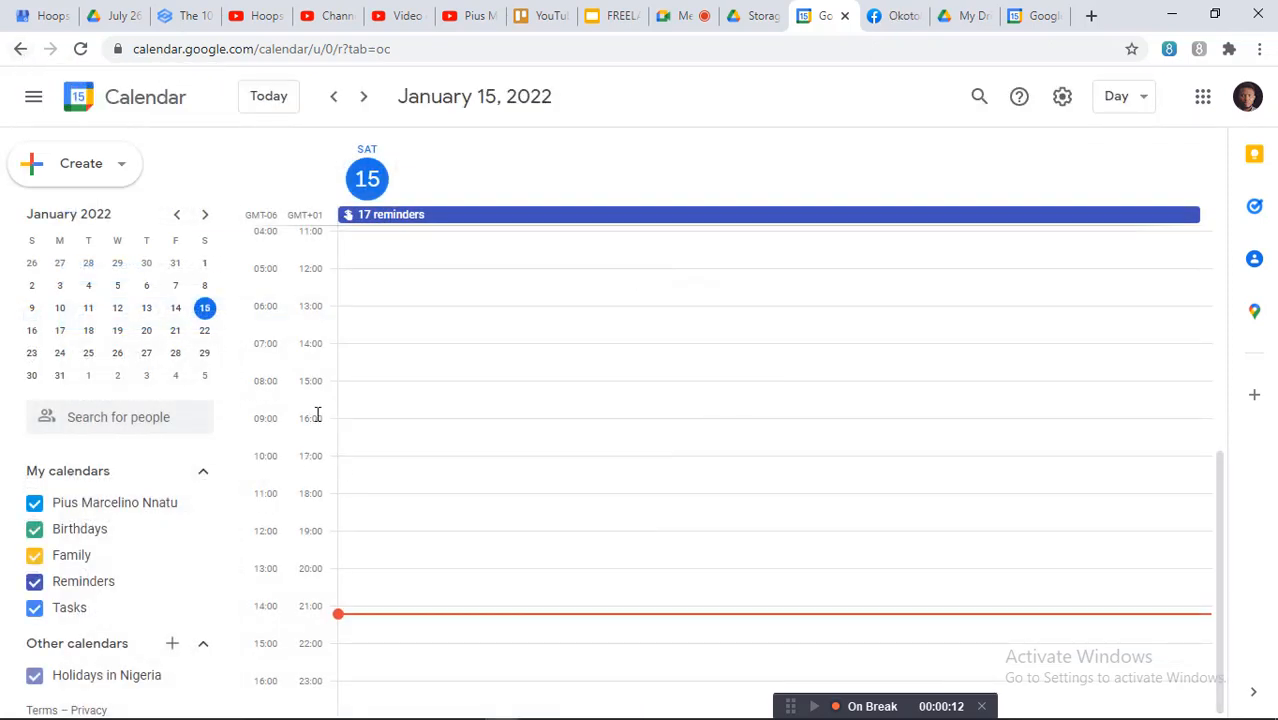
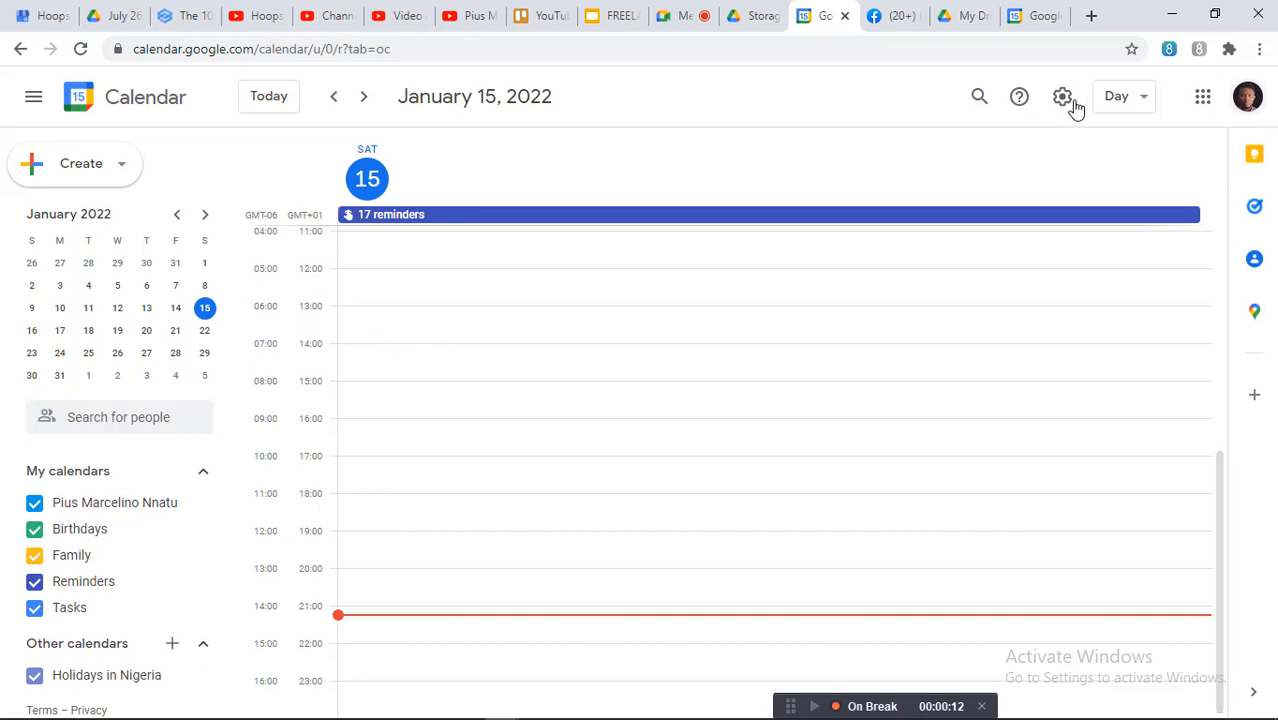
Return to the calendar settings, swap the primary and secondary time zones, and swap them back.
{"action": "left_click", "coordinate": [1030, 17]}
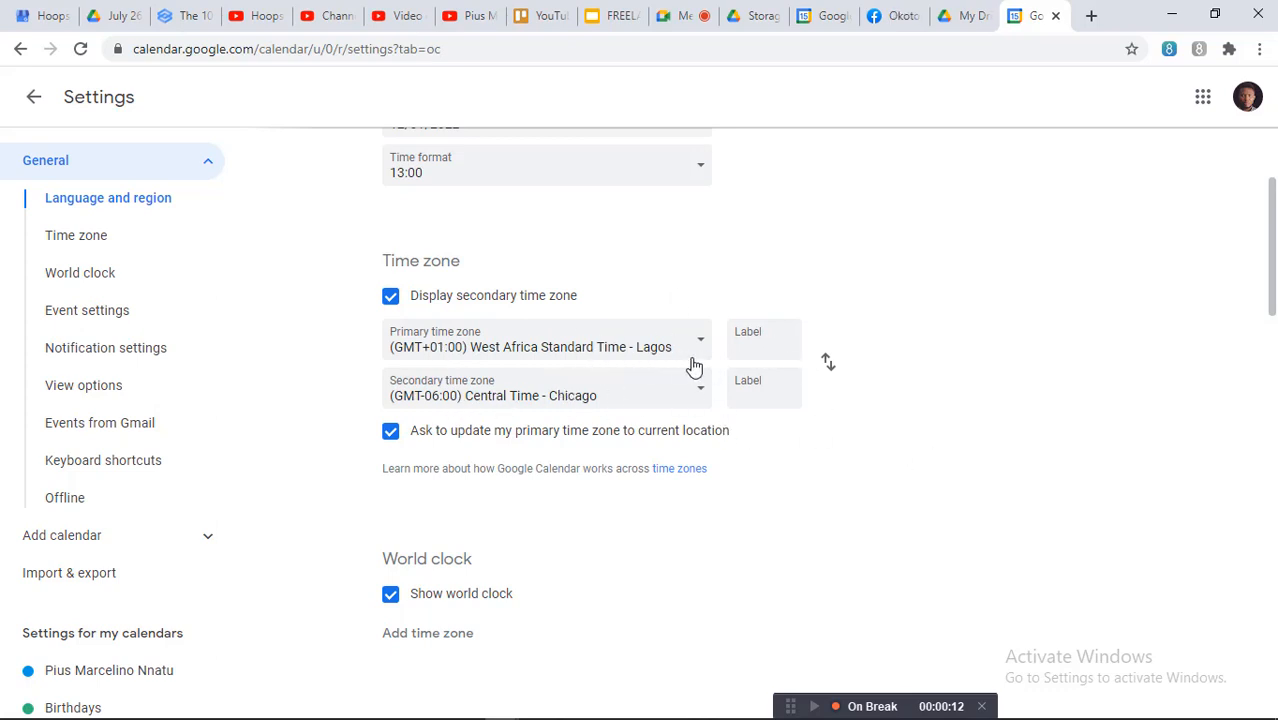
{"action": "left_click", "coordinate": [830, 366]}
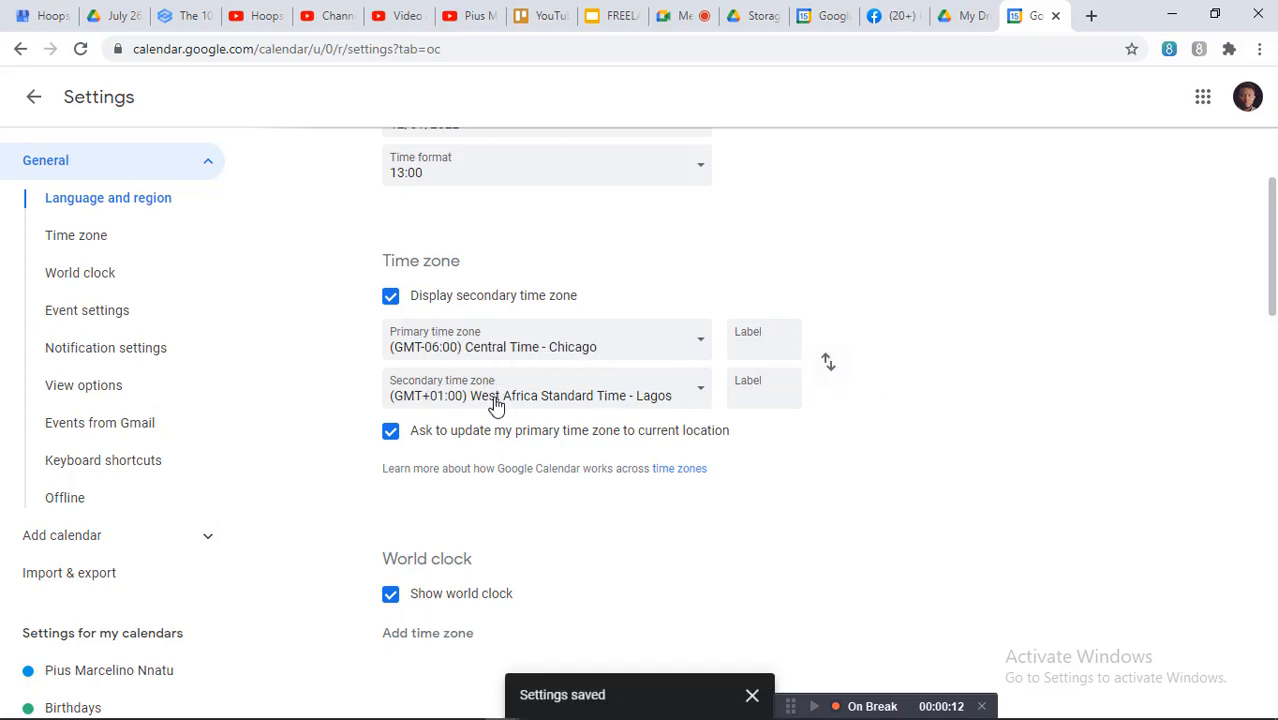
{"action": "left_click", "coordinate": [830, 364]}
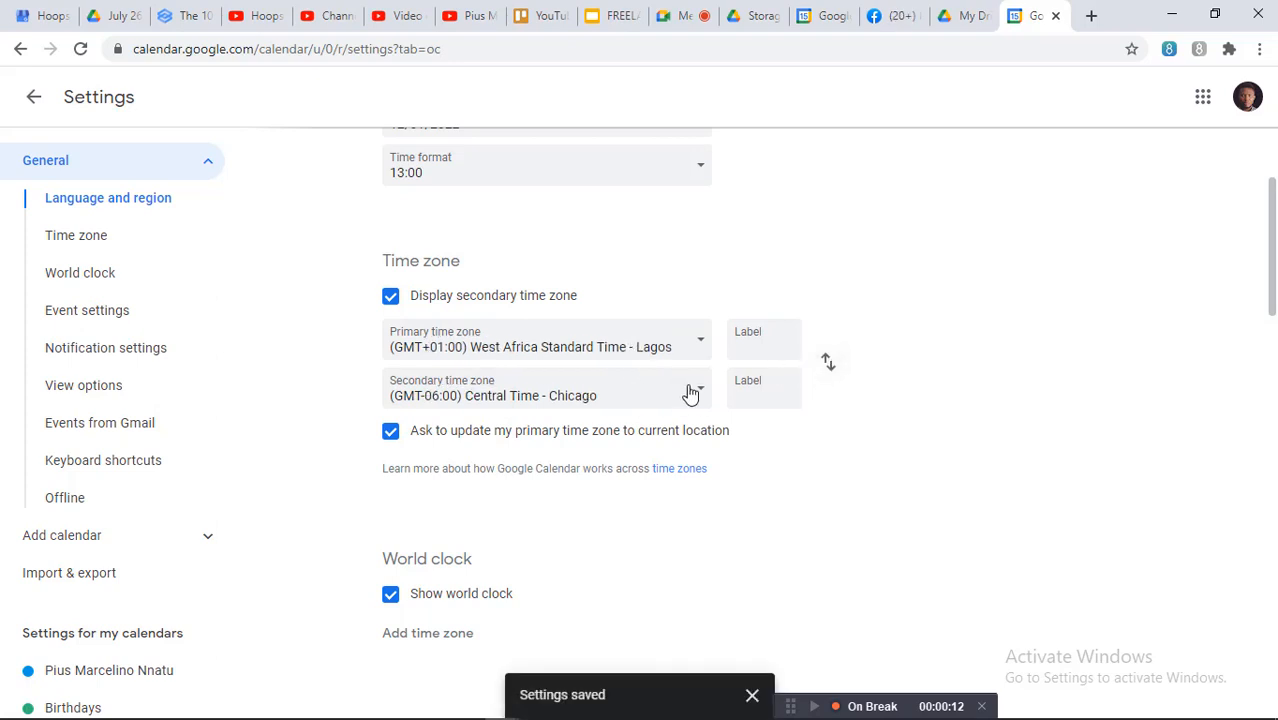
Review the world clock, event, notification, view, Gmail events, keyboard shortcut and offline settings.
{"action": "scroll", "coordinate": [688, 390], "scroll_direction": "down", "scroll_amount": 2}
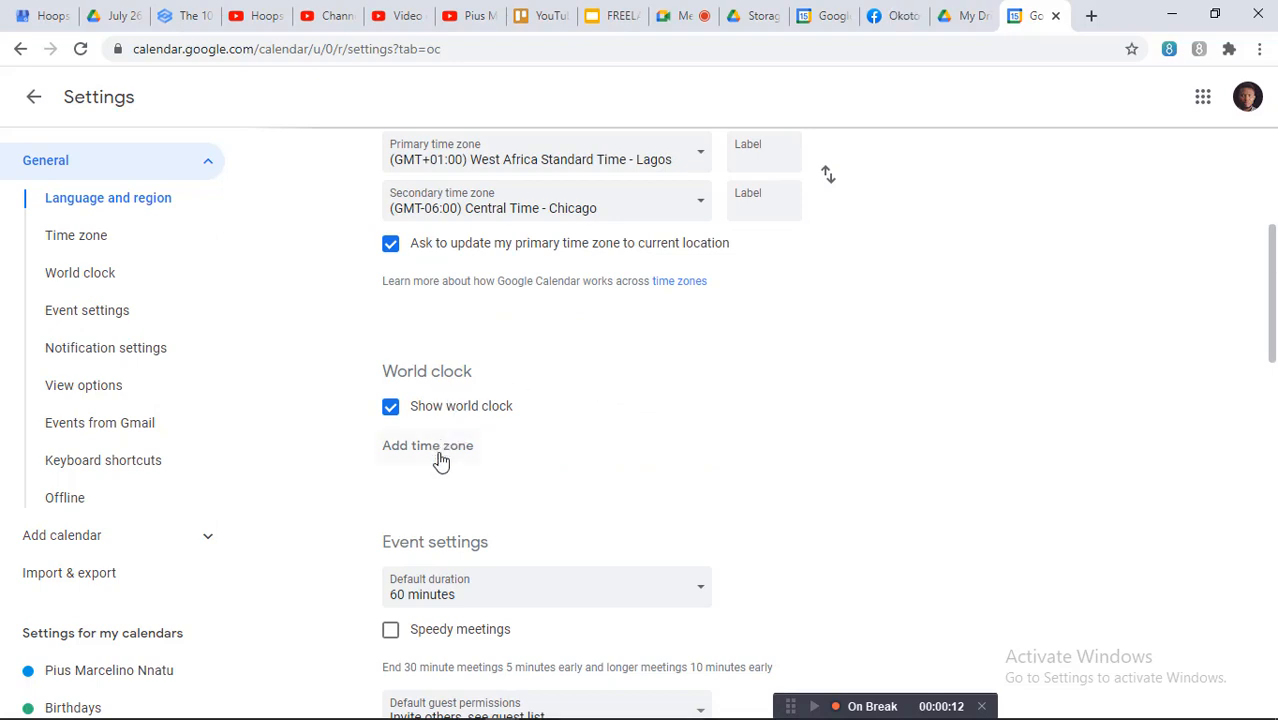
{"action": "scroll", "coordinate": [441, 462], "scroll_direction": "down", "scroll_amount": 5}
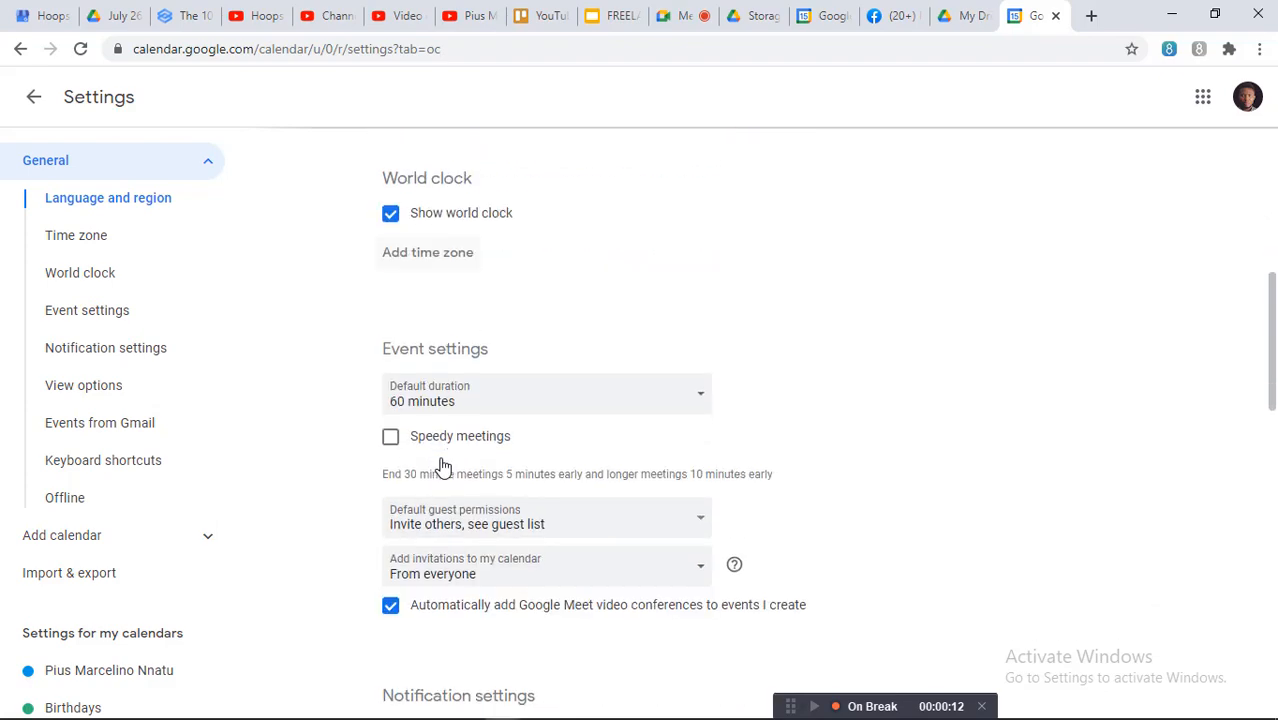
{"action": "scroll", "coordinate": [651, 200], "scroll_direction": "down", "scroll_amount": 1}
{"action": "scroll", "coordinate": [651, 208], "scroll_direction": "up", "scroll_amount": 1}
{"action": "scroll", "coordinate": [648, 213], "scroll_direction": "down", "scroll_amount": 7}
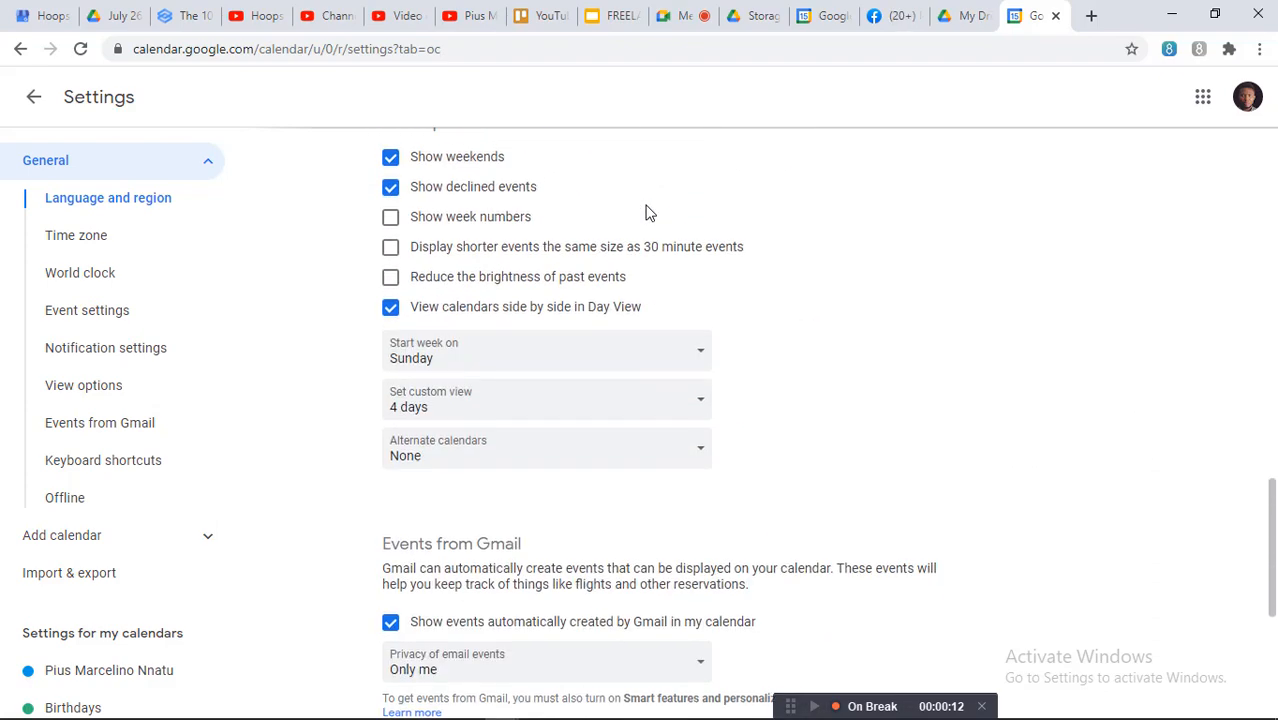
{"action": "scroll", "coordinate": [645, 210], "scroll_direction": "down", "scroll_amount": 3}
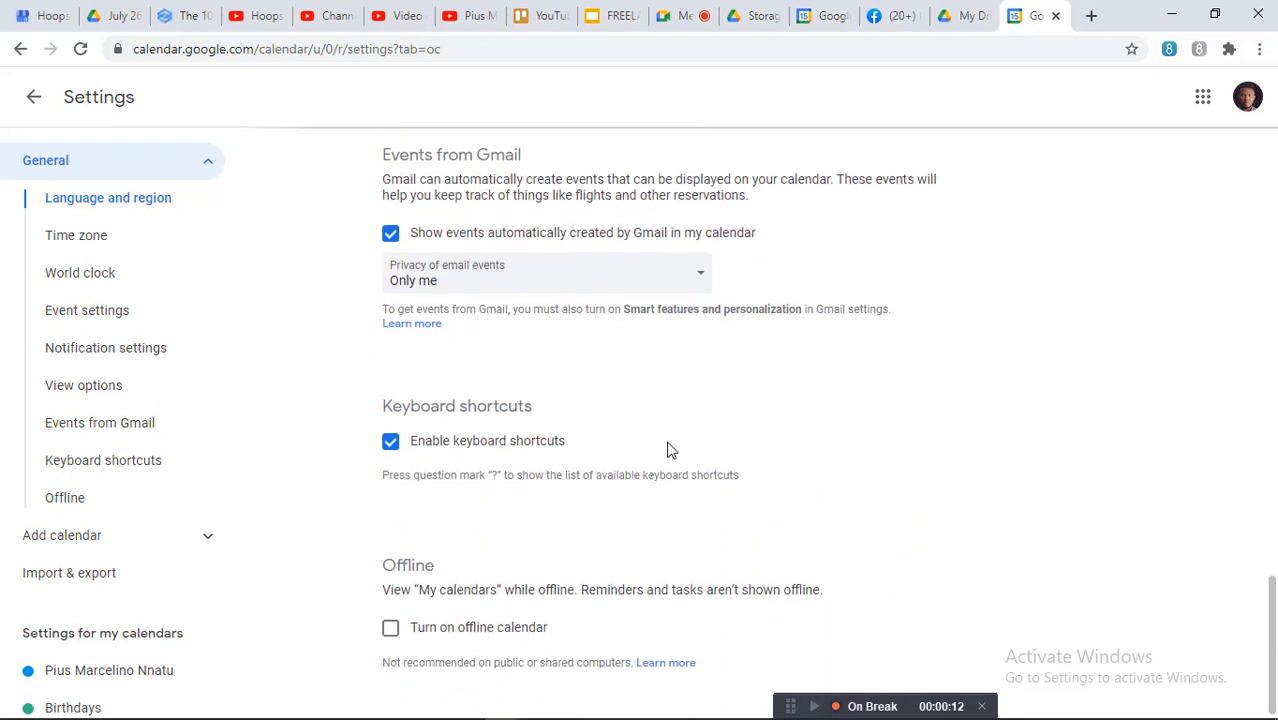
{"action": "scroll", "coordinate": [670, 450], "scroll_direction": "up", "scroll_amount": 7}
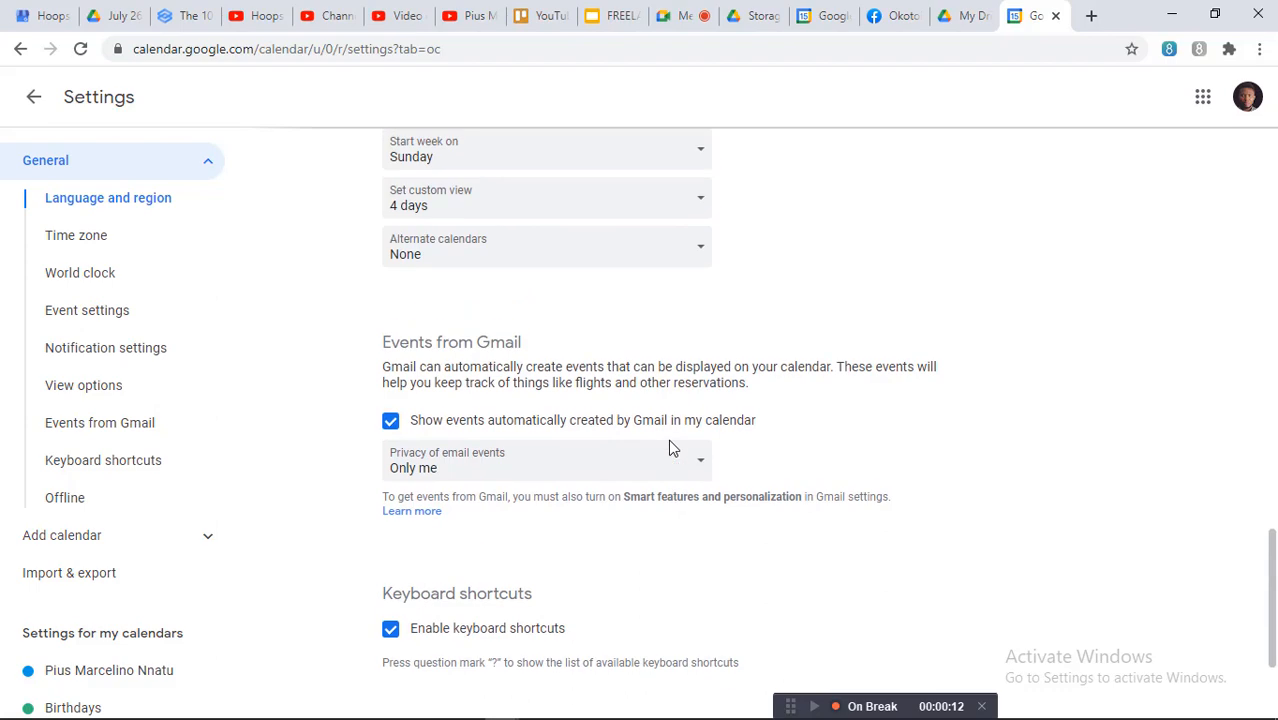
{"action": "scroll", "coordinate": [671, 449], "scroll_direction": "up", "scroll_amount": 12}
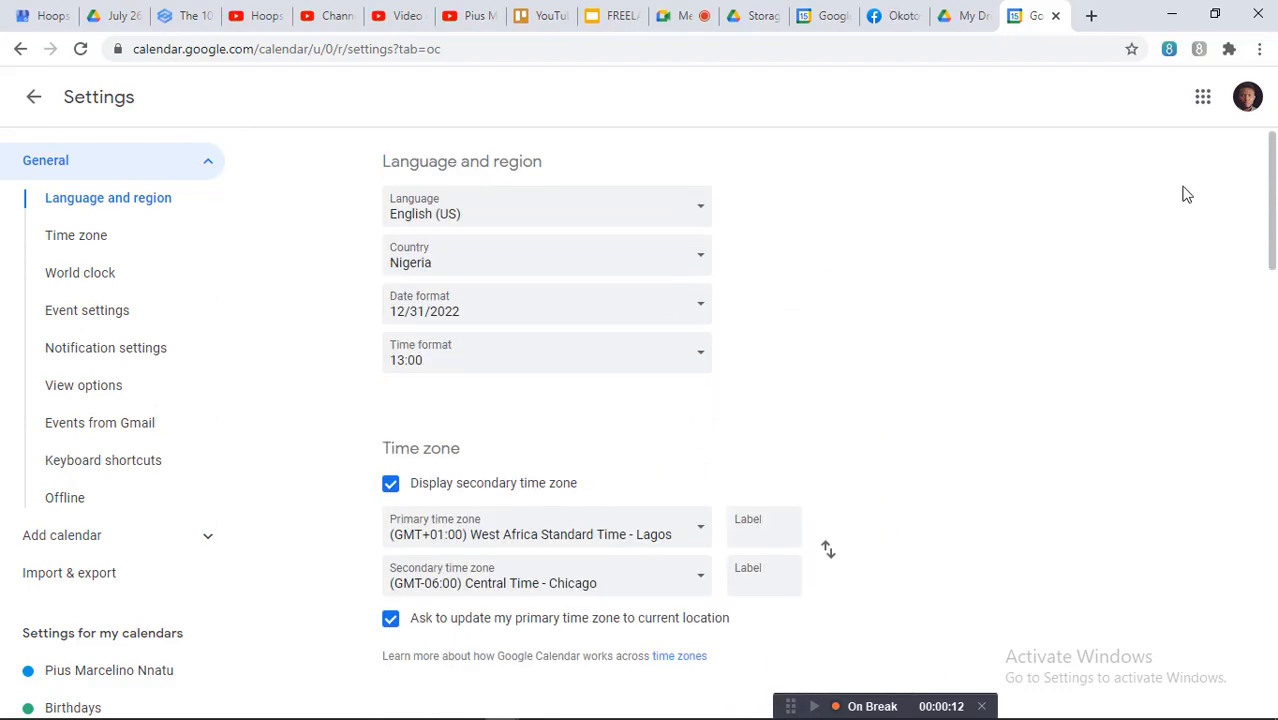
Leave the settings and look through the hours of January 15, 2022 in the day view.
{"action": "left_click", "coordinate": [30, 100]}
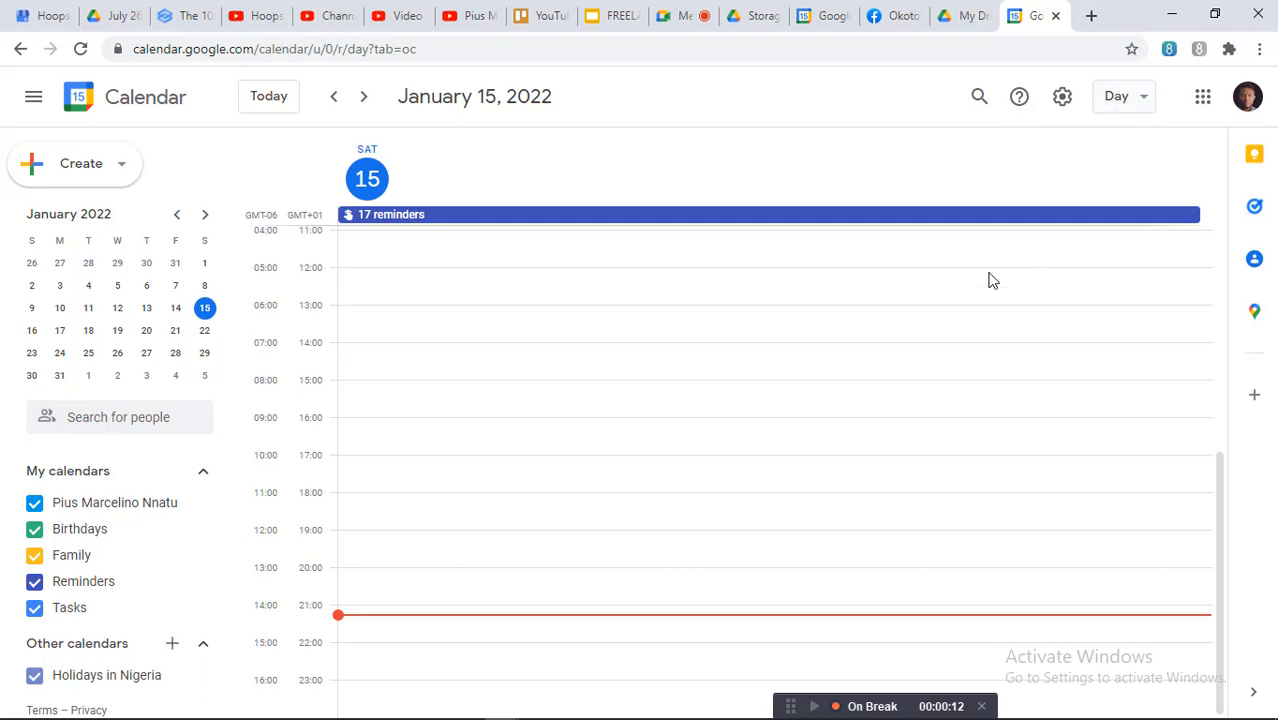
{"action": "scroll", "coordinate": [675, 412], "scroll_direction": "up", "scroll_amount": 5}
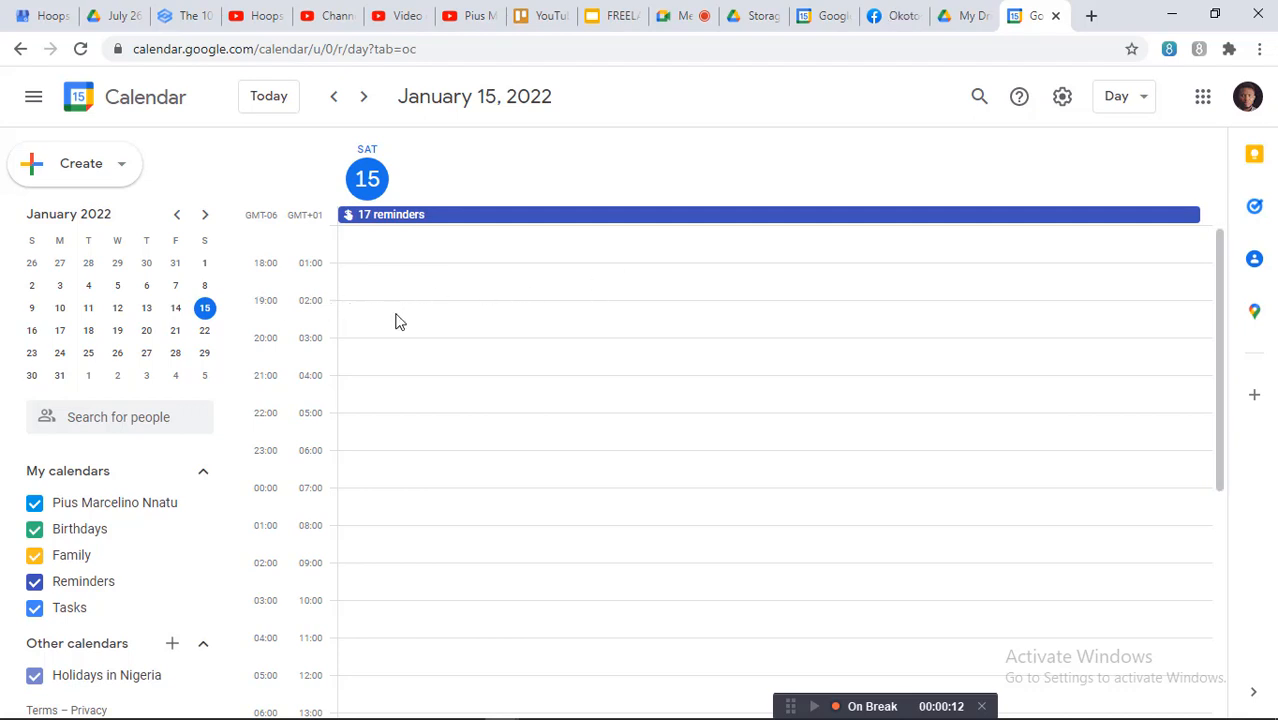
{"action": "scroll", "coordinate": [343, 470], "scroll_direction": "down", "scroll_amount": 5}
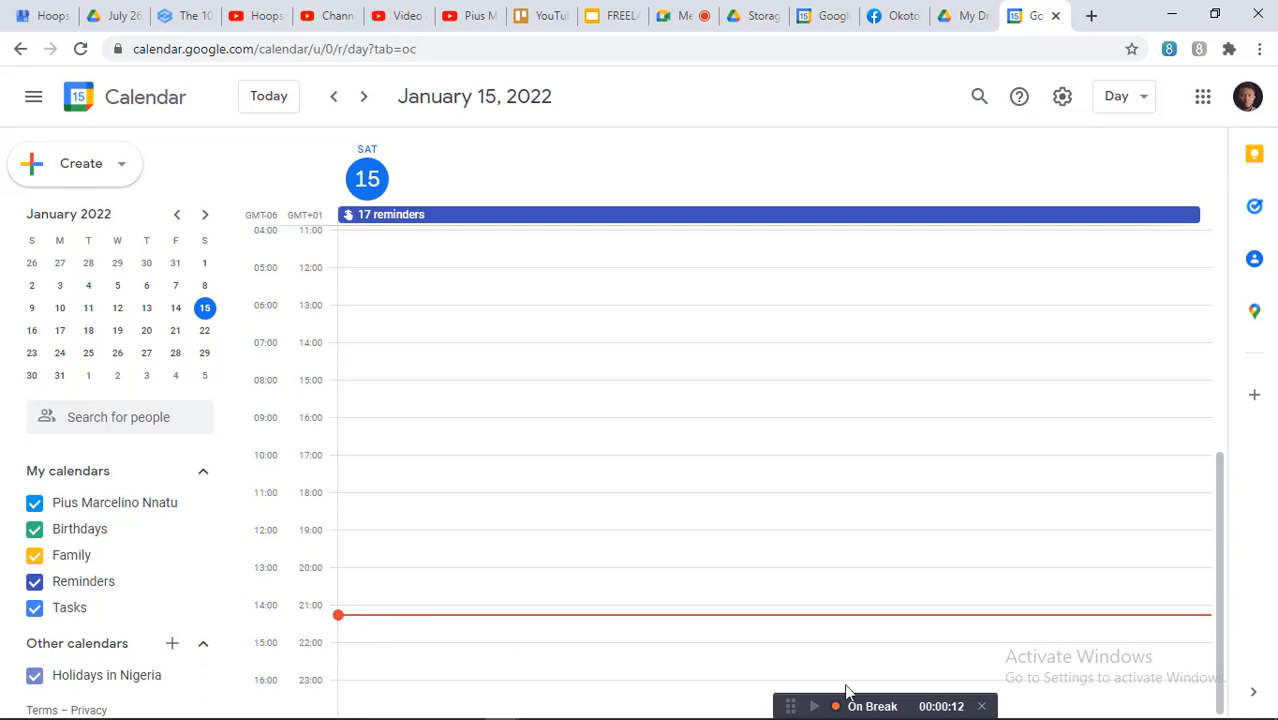
{"action": "mouse_move", "coordinate": [1185, 712]}
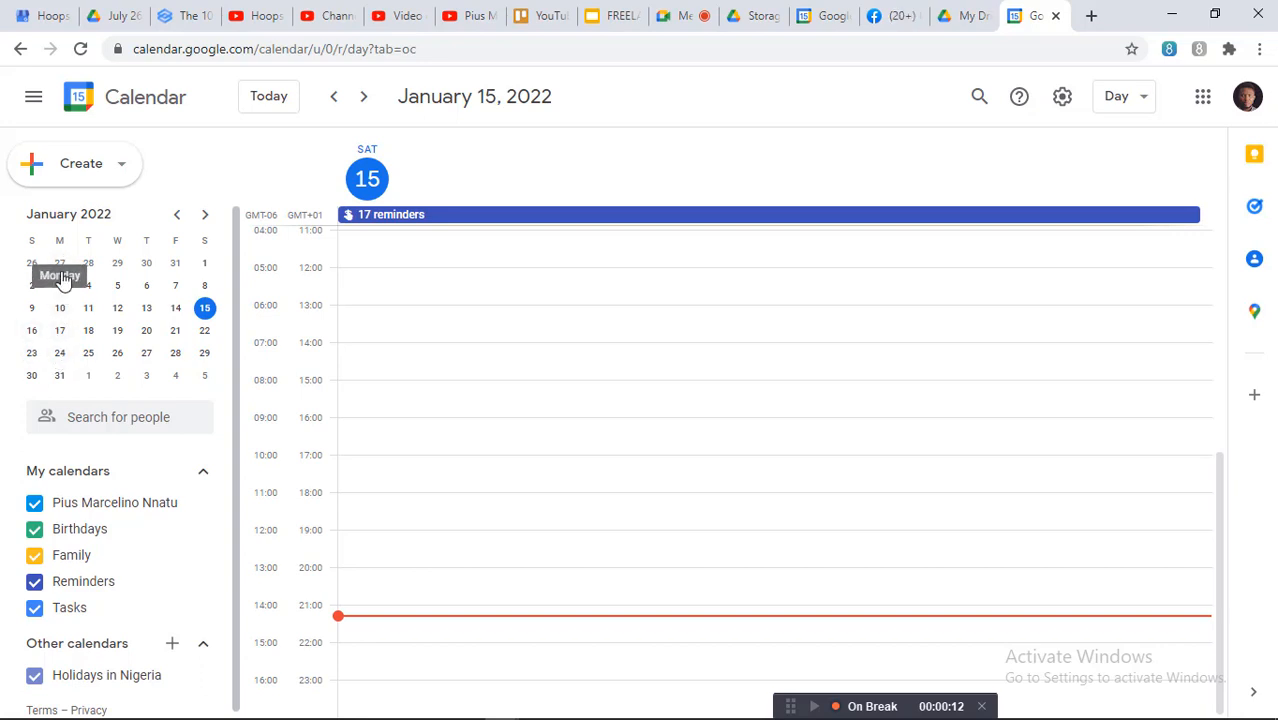
Open January 17, 2022, start a 20:00 entry, view its task and reminder forms, and return it to an event.
{"action": "left_click", "coordinate": [61, 333]}
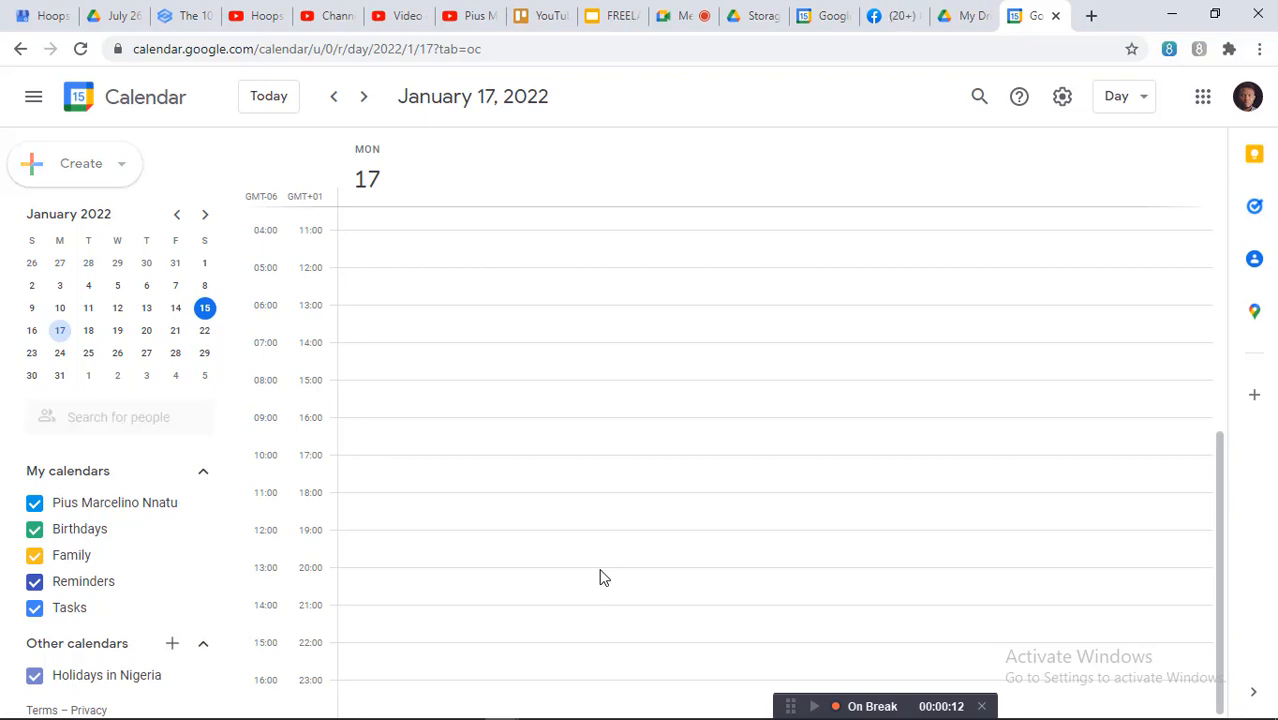
{"action": "left_click", "coordinate": [603, 577]}
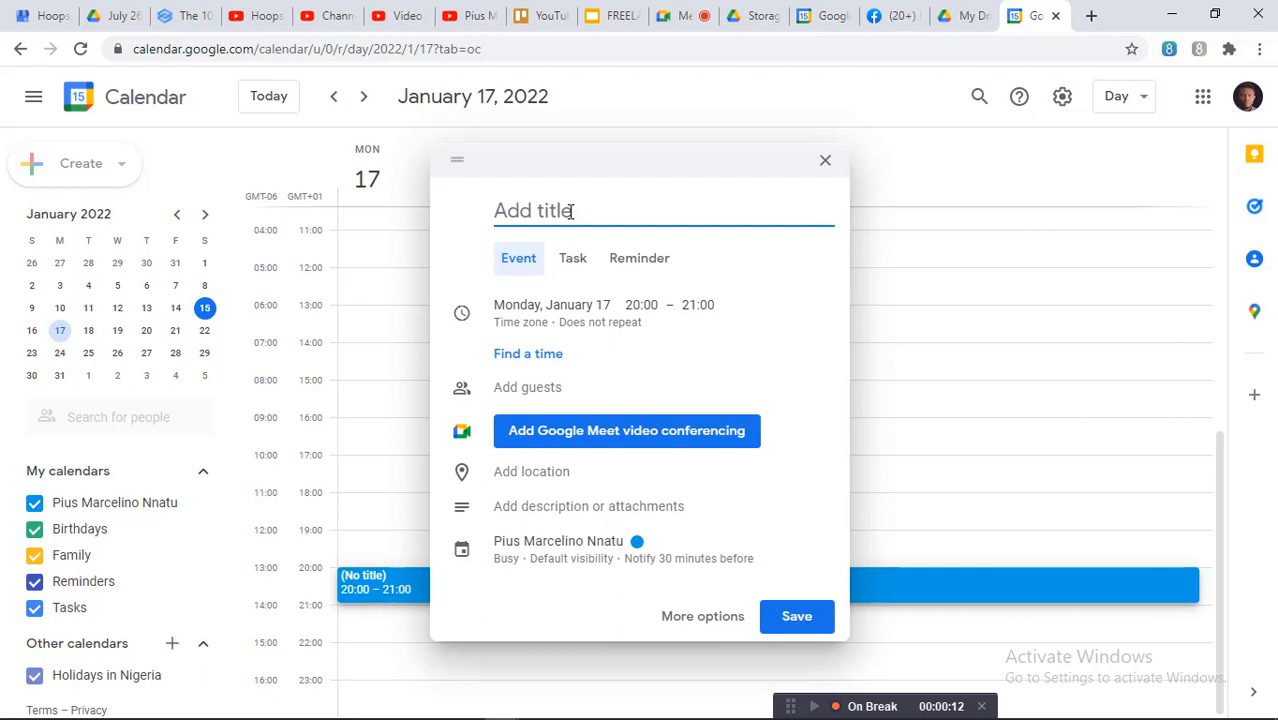
{"action": "left_click", "coordinate": [571, 268]}
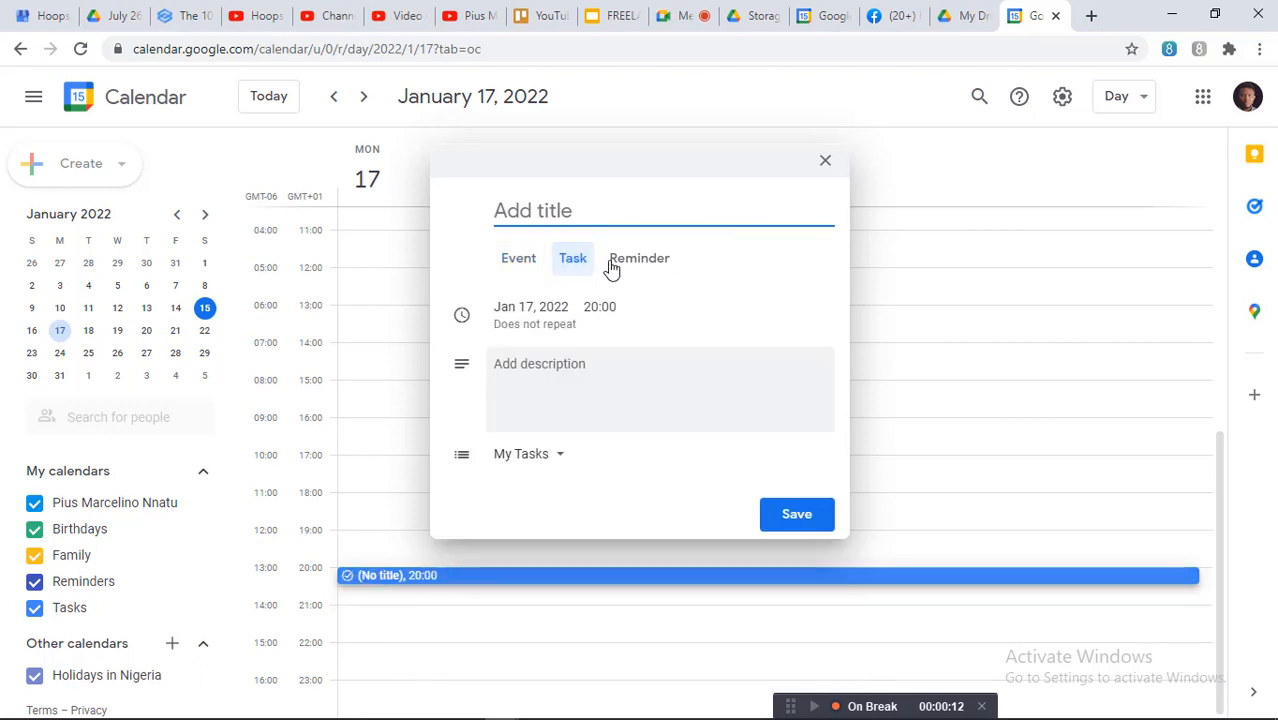
{"action": "left_click", "coordinate": [621, 268]}
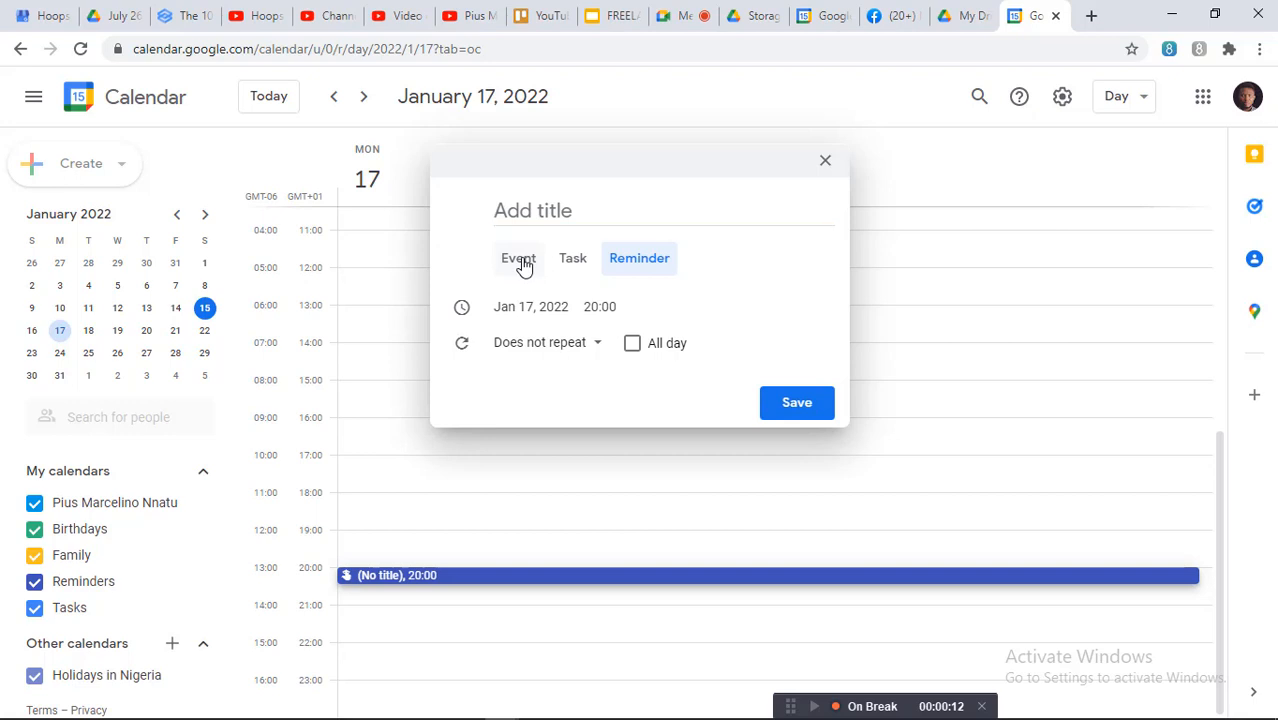
{"action": "left_click", "coordinate": [519, 259]}
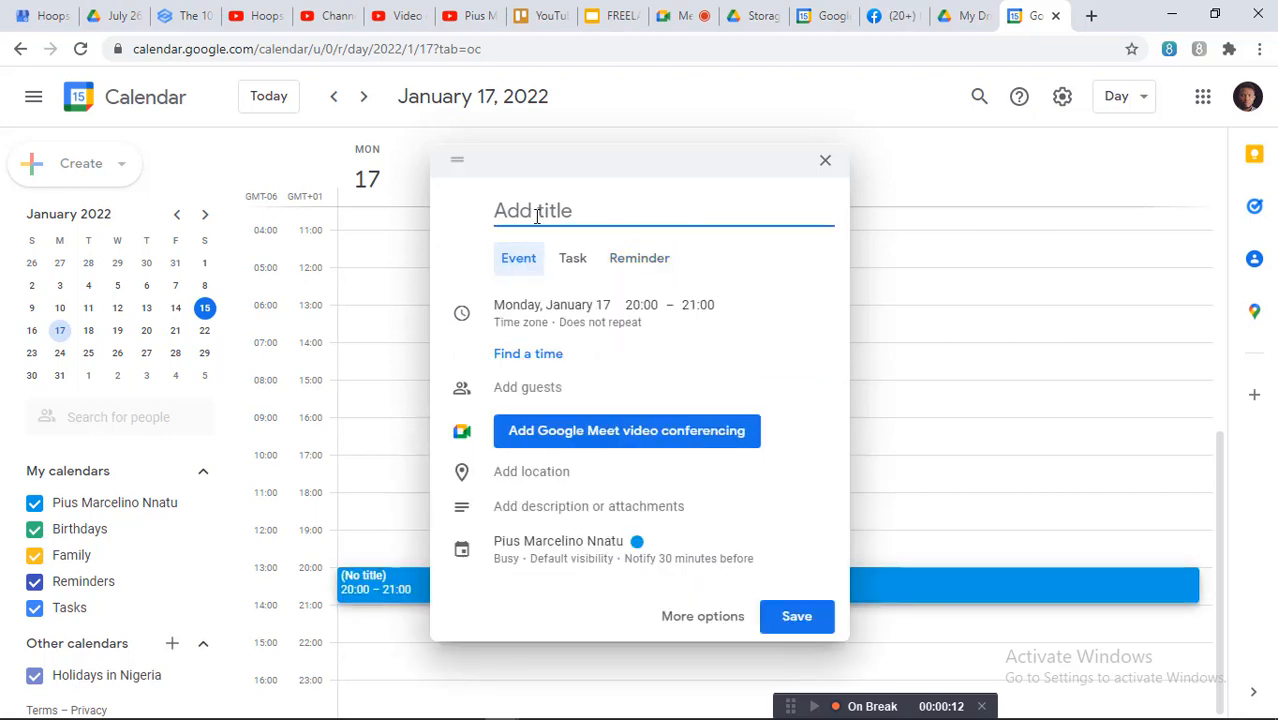
Title the event "Freelance Masterclass" and set its end time to 22:00.
{"action": "type", "text": "Freela"}
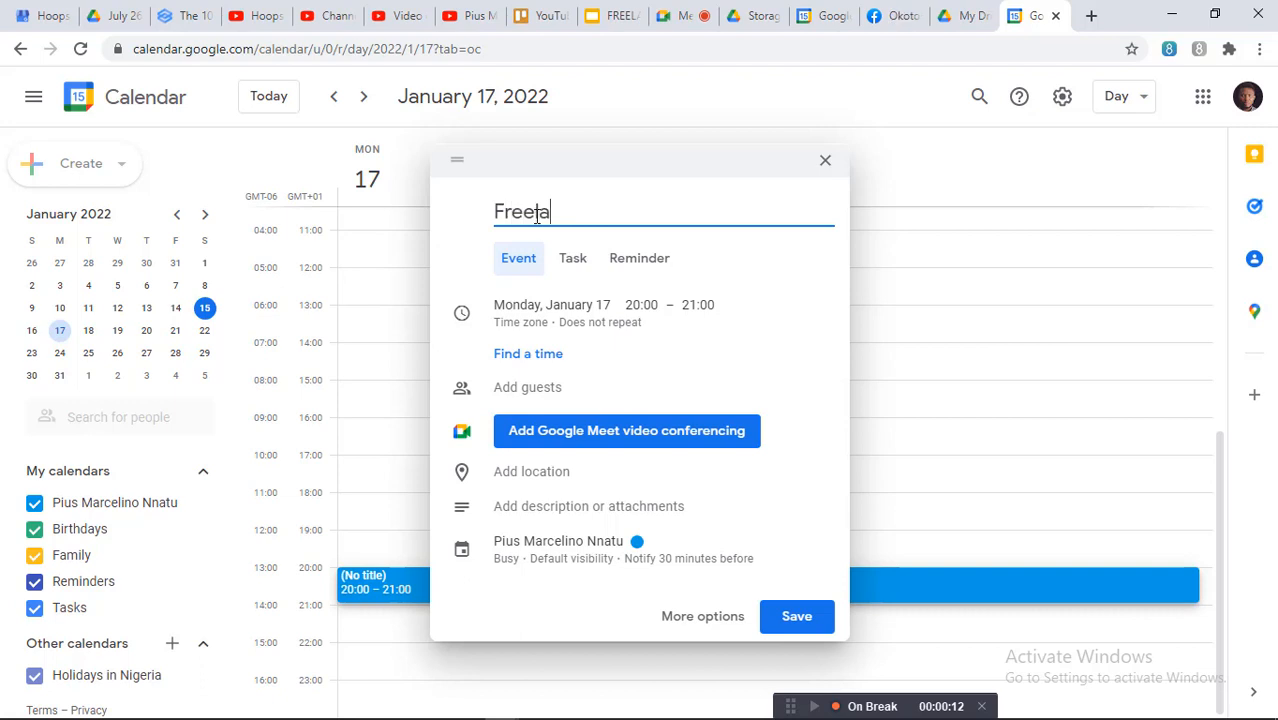
{"action": "type", "text": "nce Mast"}
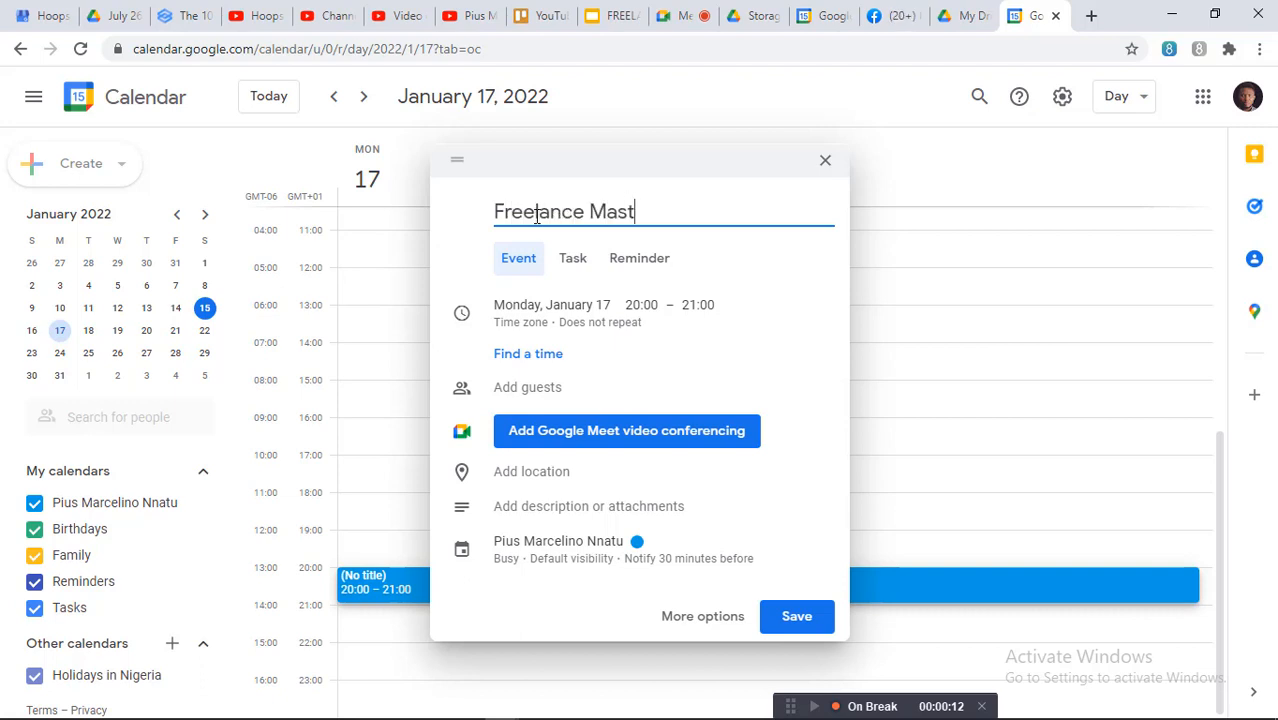
{"action": "type", "text": "erclass"}
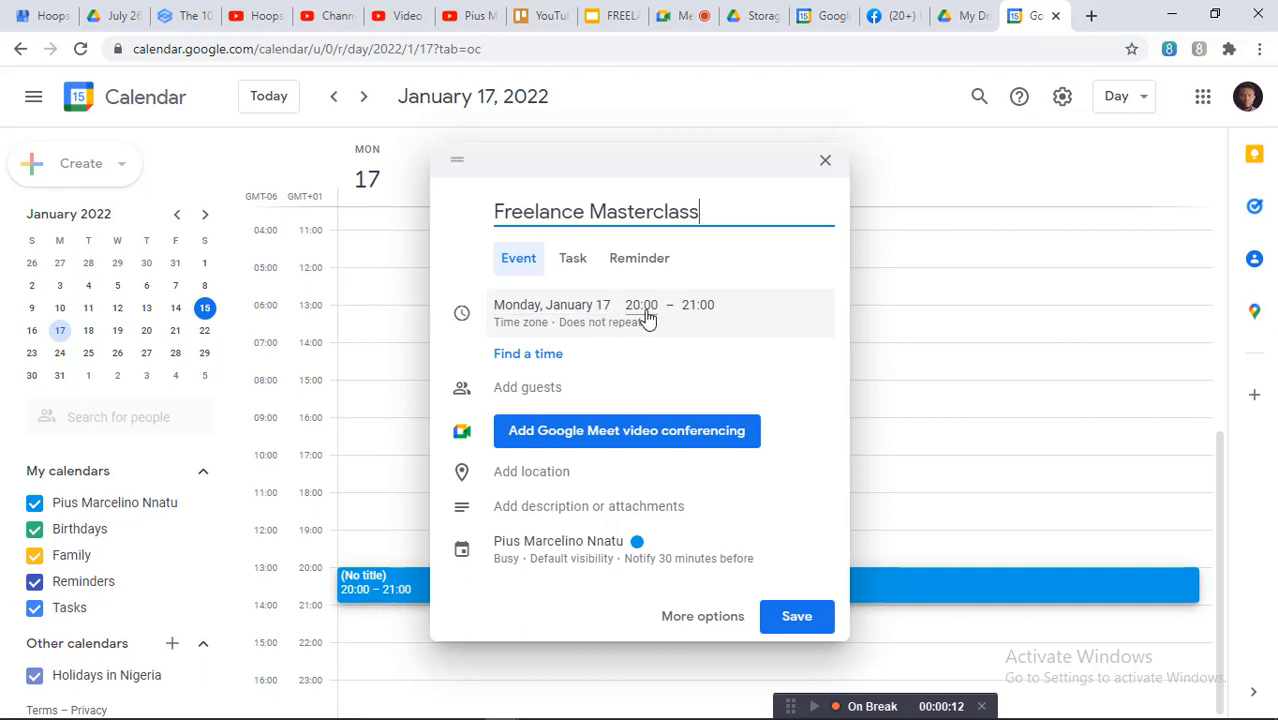
{"action": "left_click", "coordinate": [696, 314]}
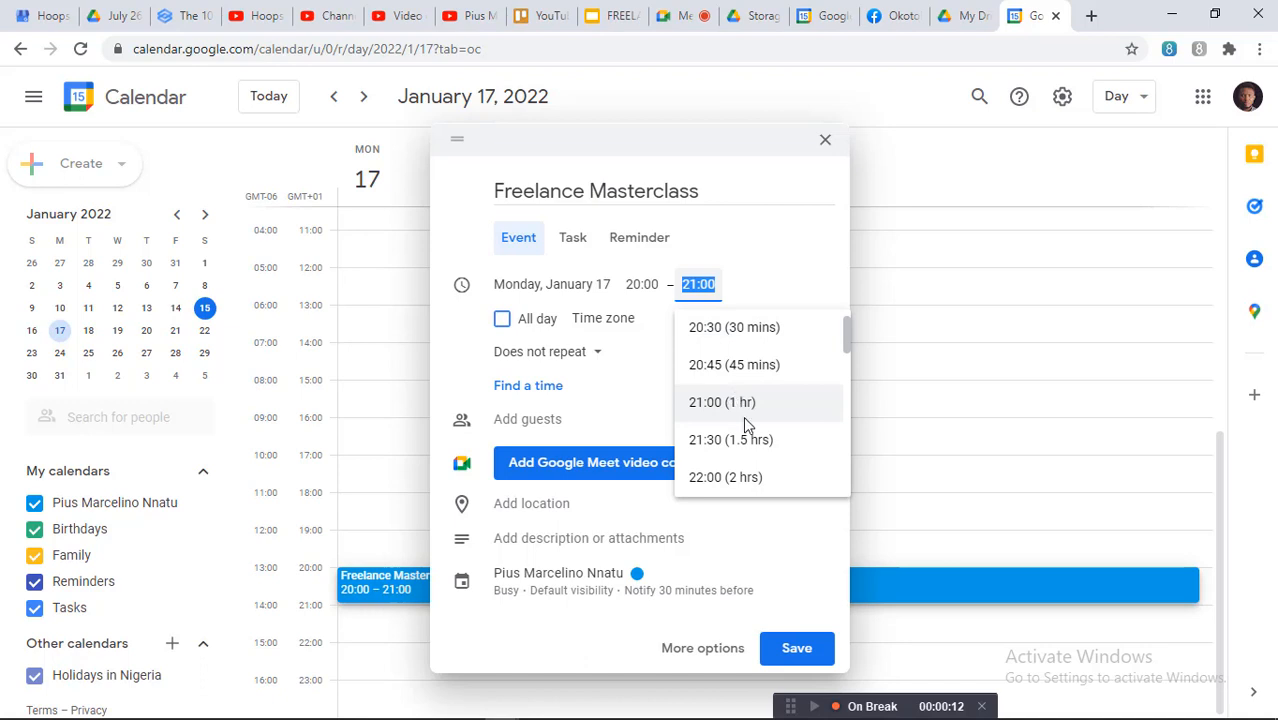
{"action": "left_click", "coordinate": [738, 476]}
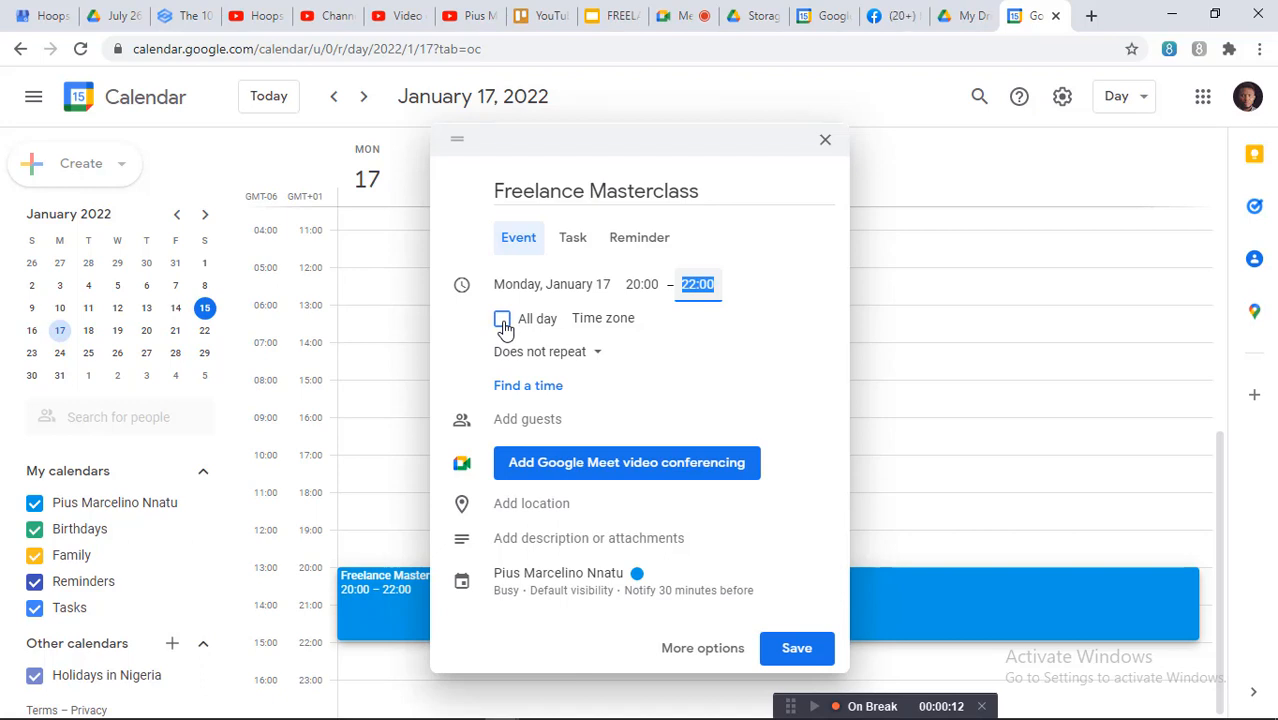
Try Hawaii-Aleutian Time as the event's start time zone, switch back to West Africa Standard Time - Lagos, and discard the time zone changes.
{"action": "left_click", "coordinate": [625, 318]}
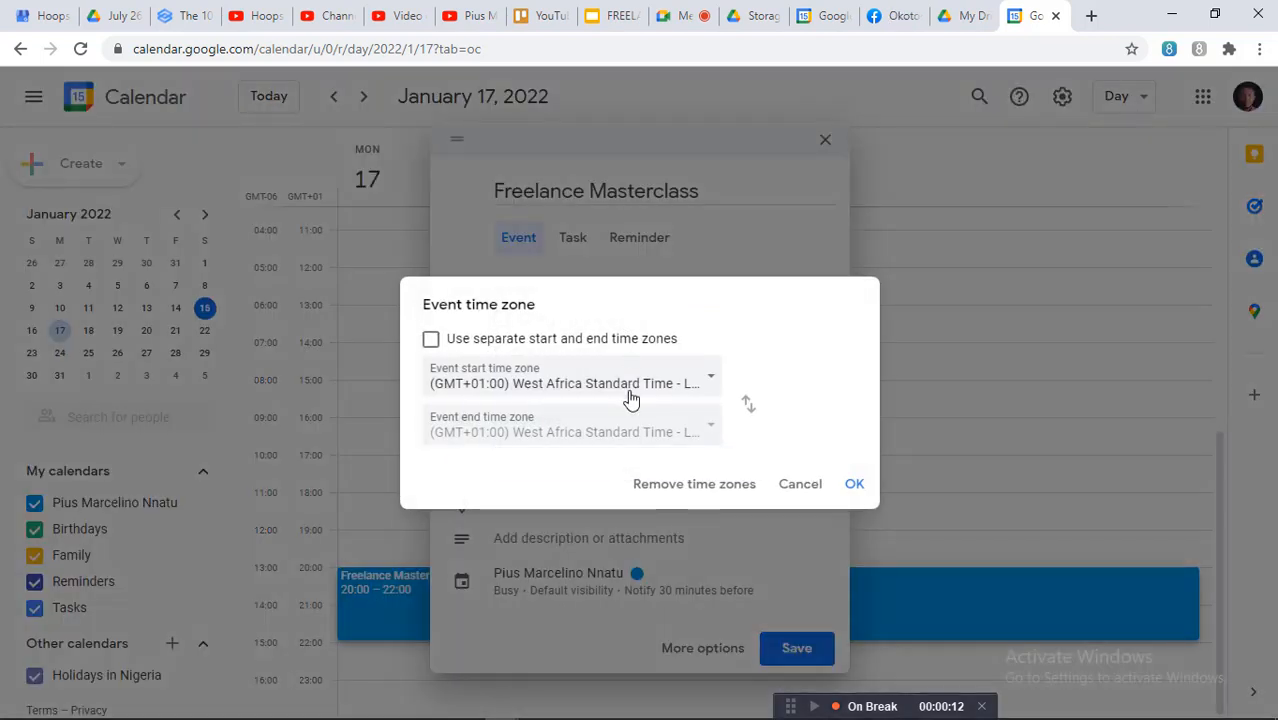
{"action": "left_click", "coordinate": [710, 378]}
{"action": "left_click", "coordinate": [706, 377]}
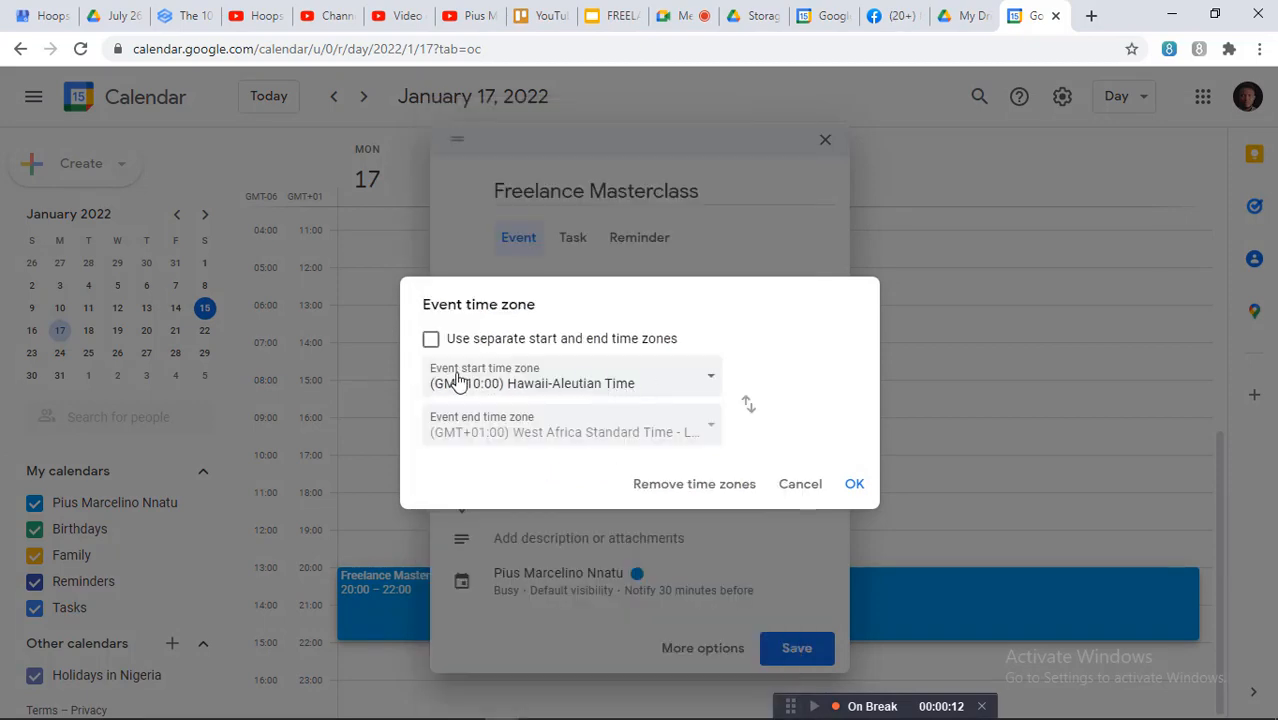
{"action": "left_click", "coordinate": [660, 388]}
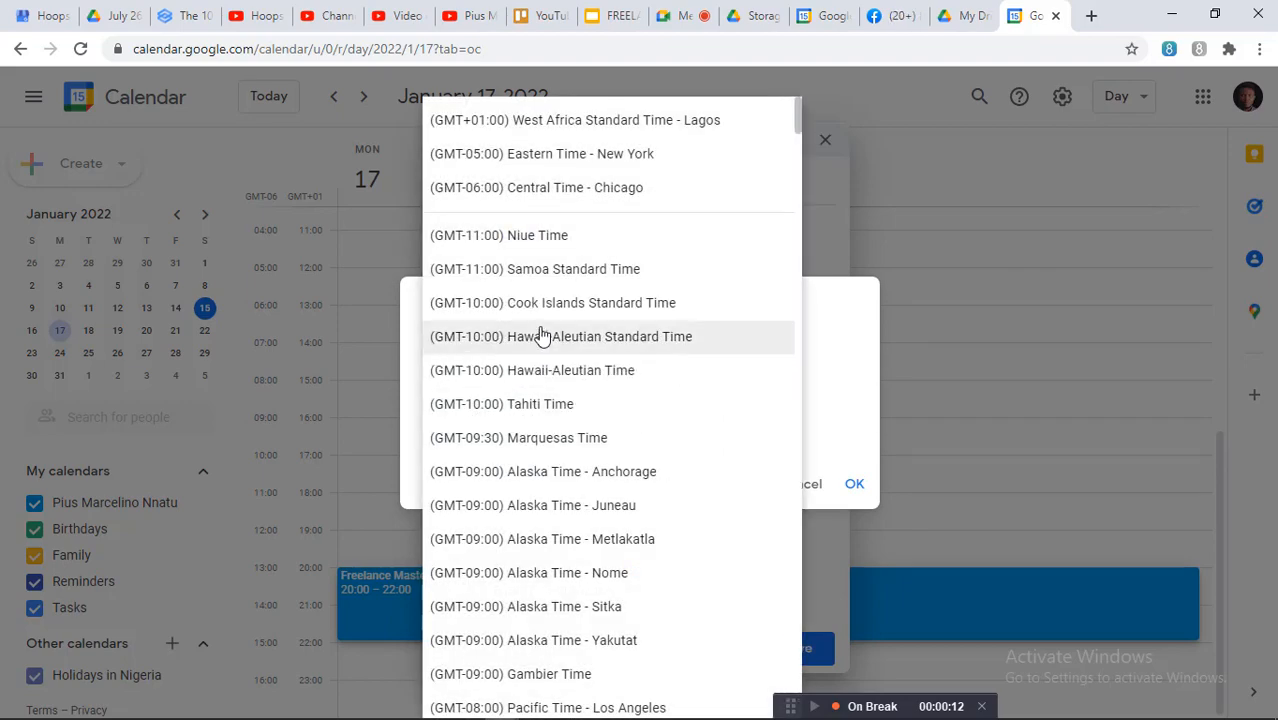
{"action": "scroll", "coordinate": [554, 302], "scroll_direction": "down", "scroll_amount": 1}
{"action": "scroll", "coordinate": [554, 300], "scroll_direction": "up", "scroll_amount": 1}
{"action": "left_click", "coordinate": [577, 125]}
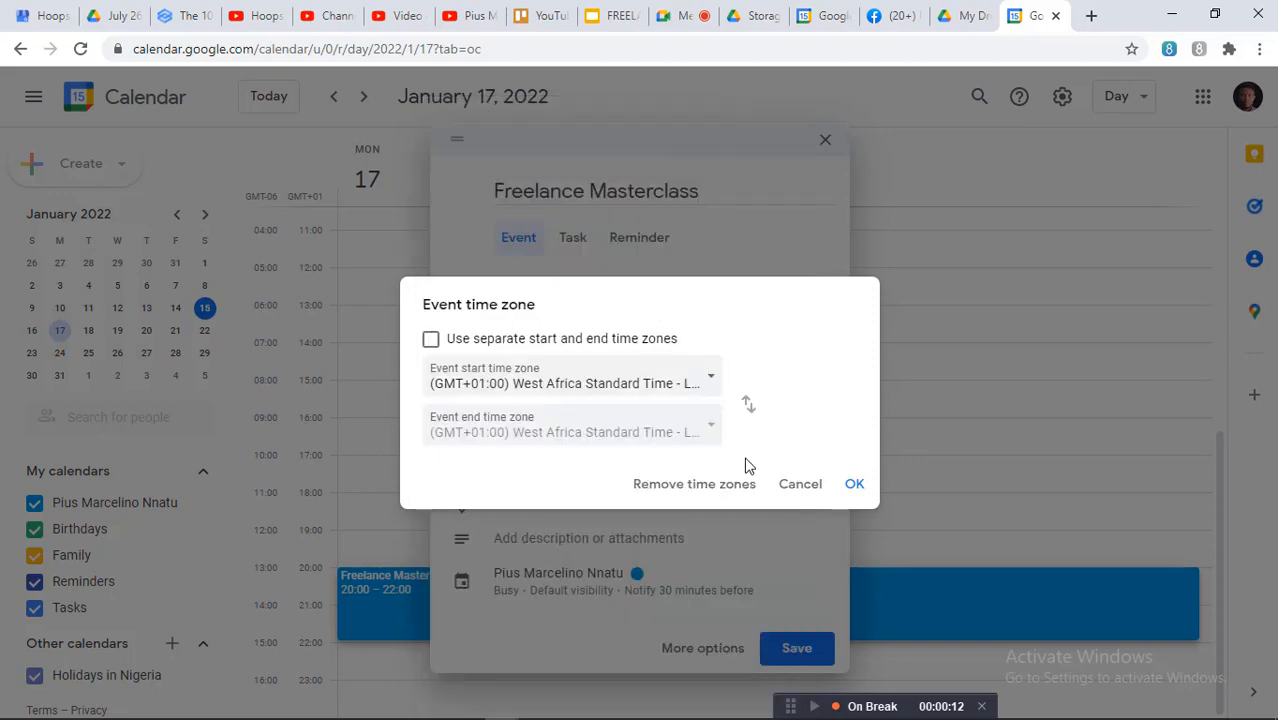
{"action": "left_click", "coordinate": [808, 490]}
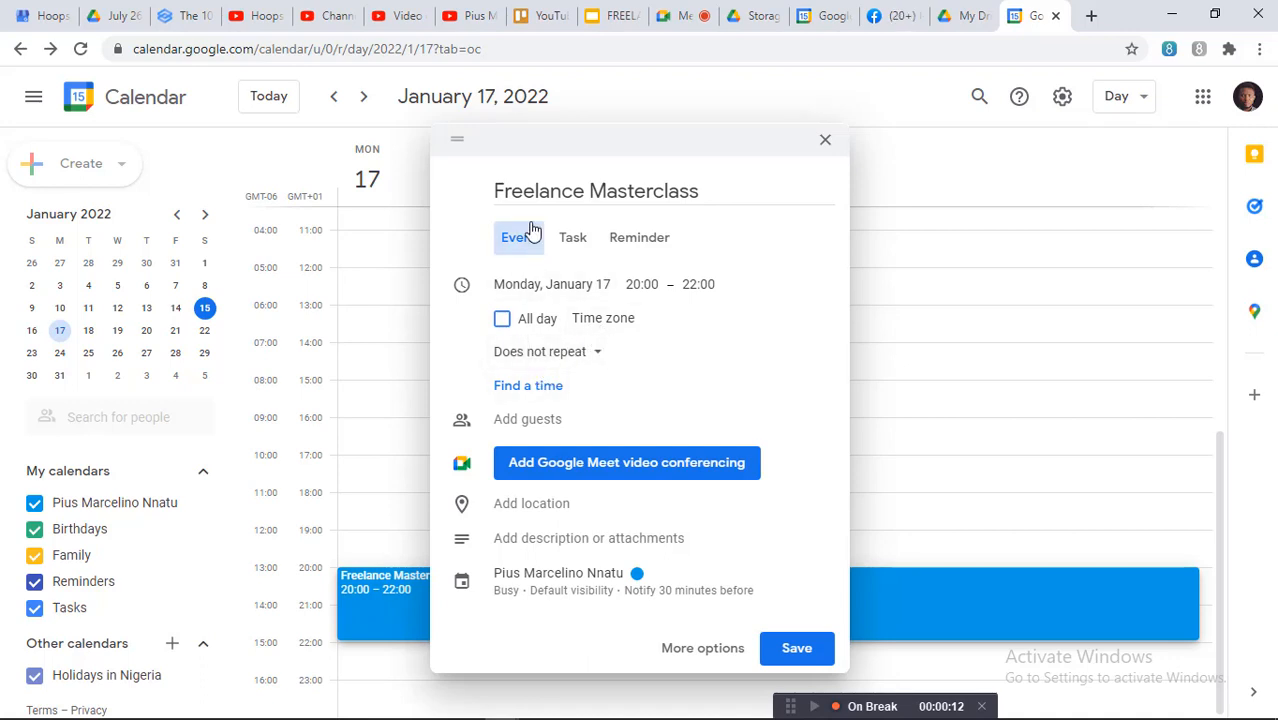
Try the annual and weekly recurrence options for the event, and set it back to not repeating.
{"action": "left_click", "coordinate": [593, 362]}
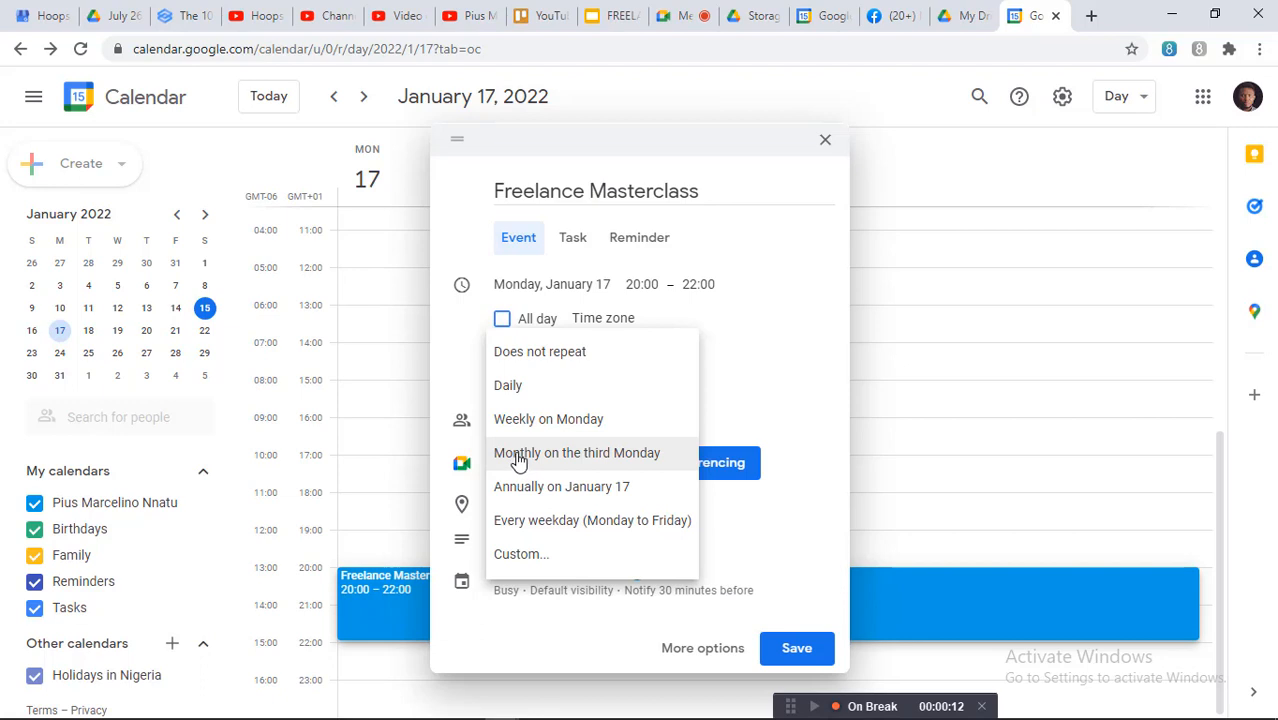
{"action": "left_click", "coordinate": [794, 183]}
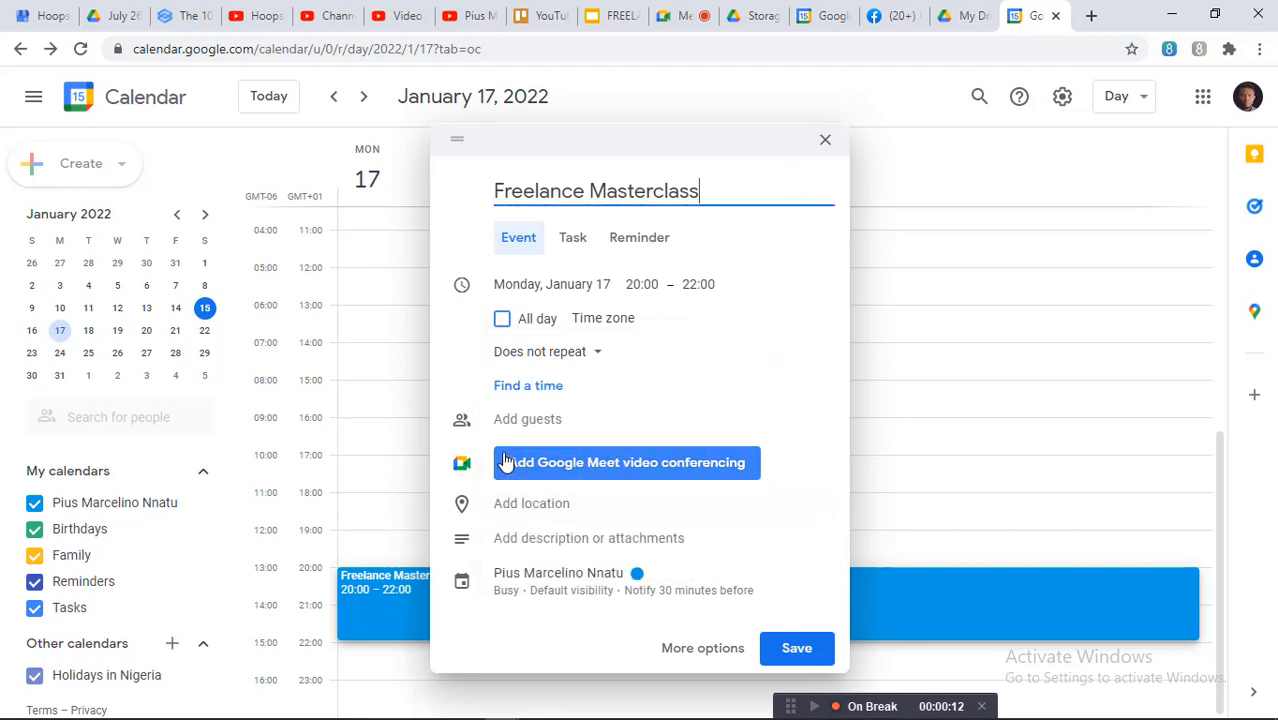
{"action": "left_click", "coordinate": [537, 355]}
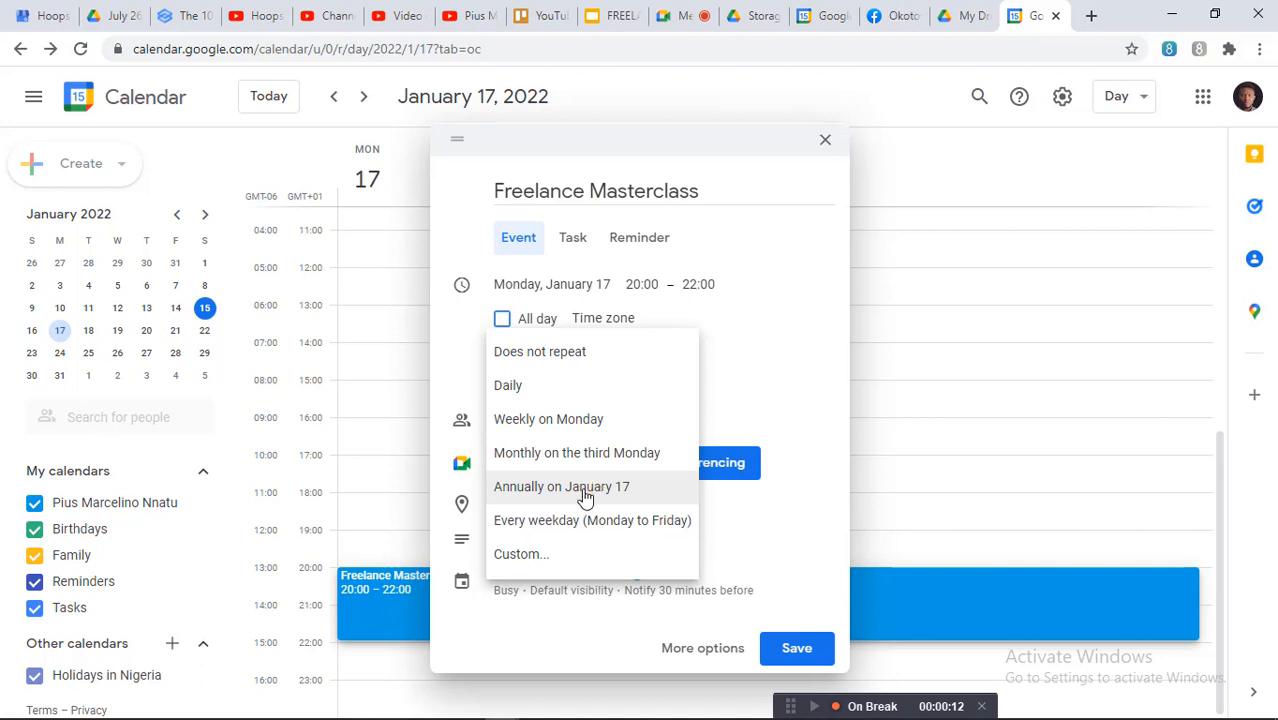
{"action": "left_click", "coordinate": [585, 497]}
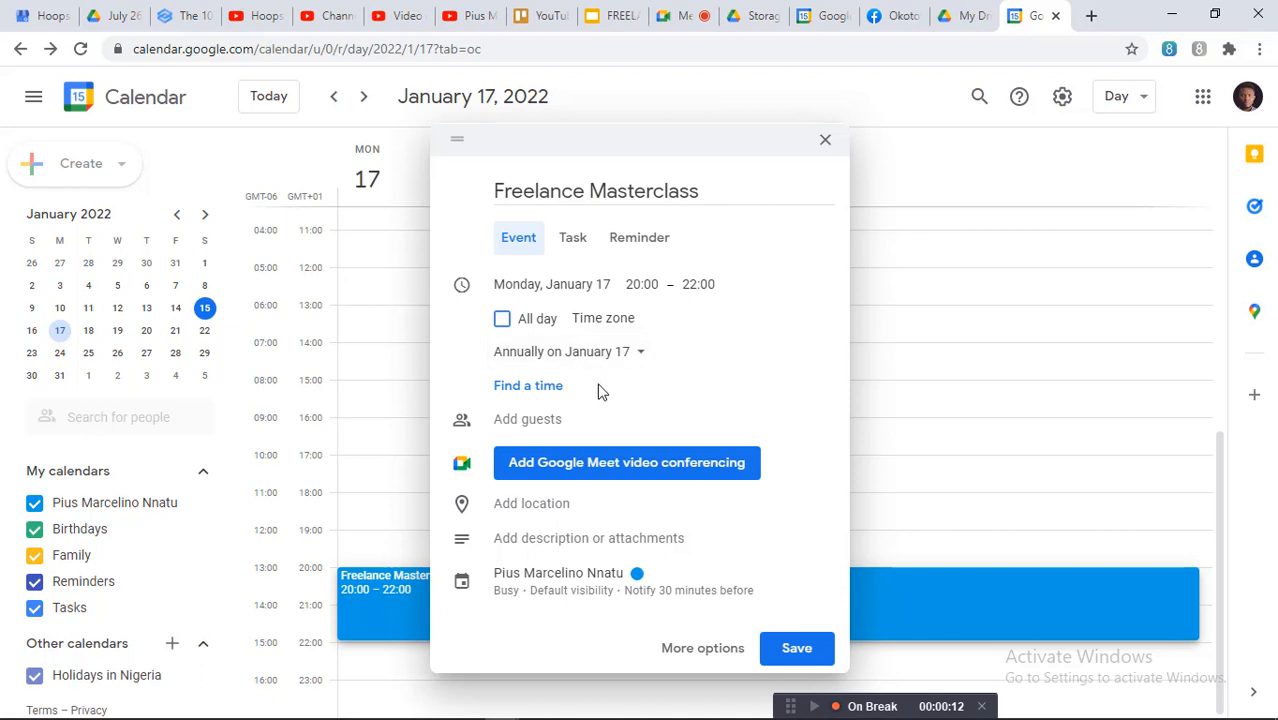
{"action": "left_click", "coordinate": [619, 351]}
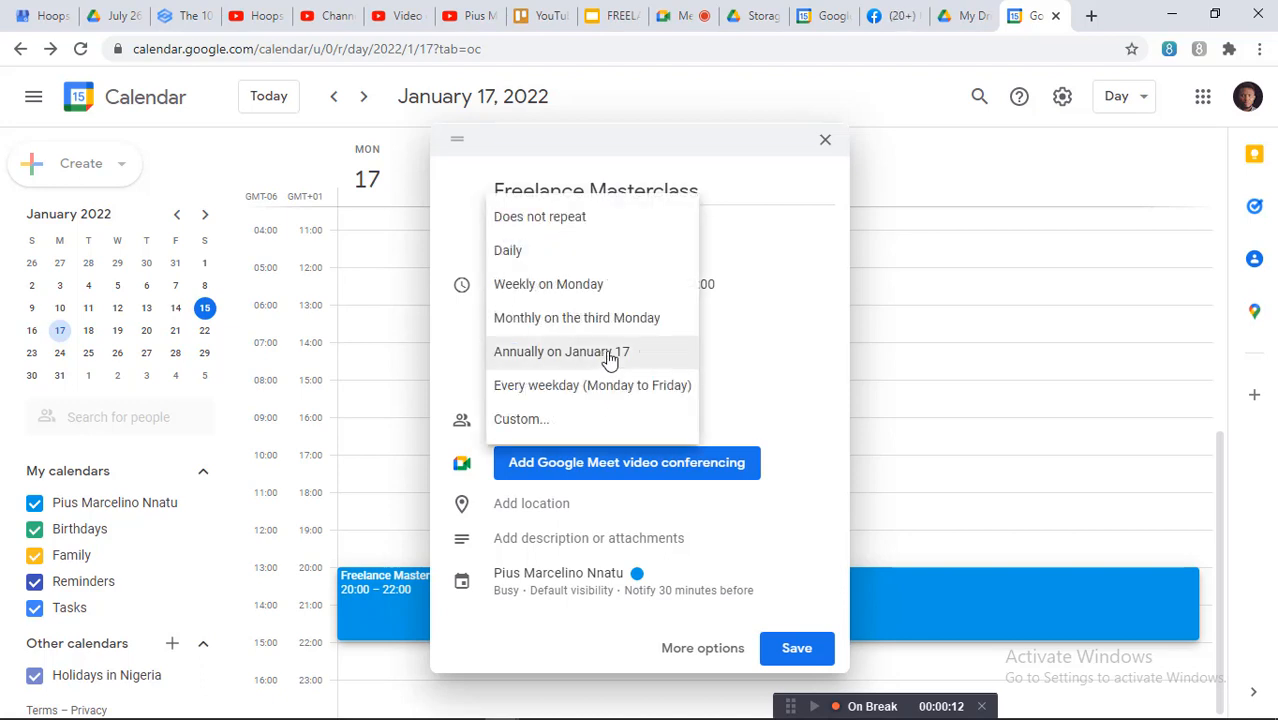
{"action": "left_click", "coordinate": [560, 290]}
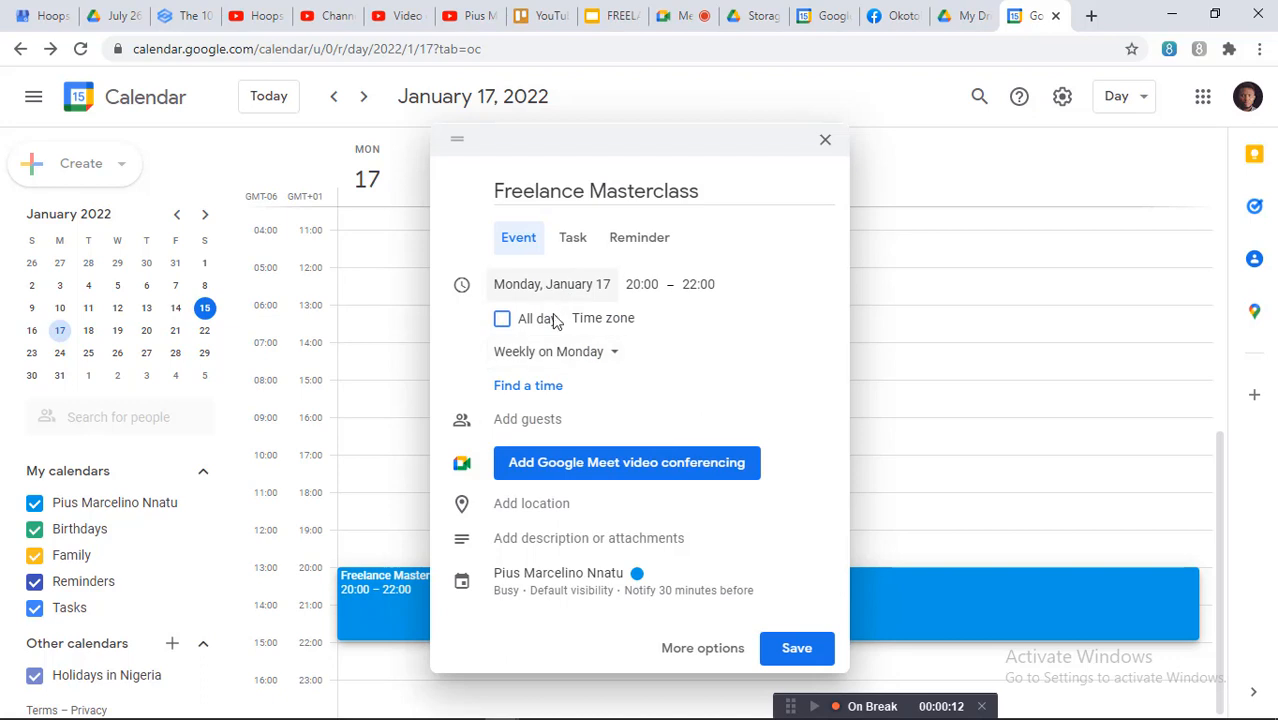
{"action": "left_click", "coordinate": [560, 350]}
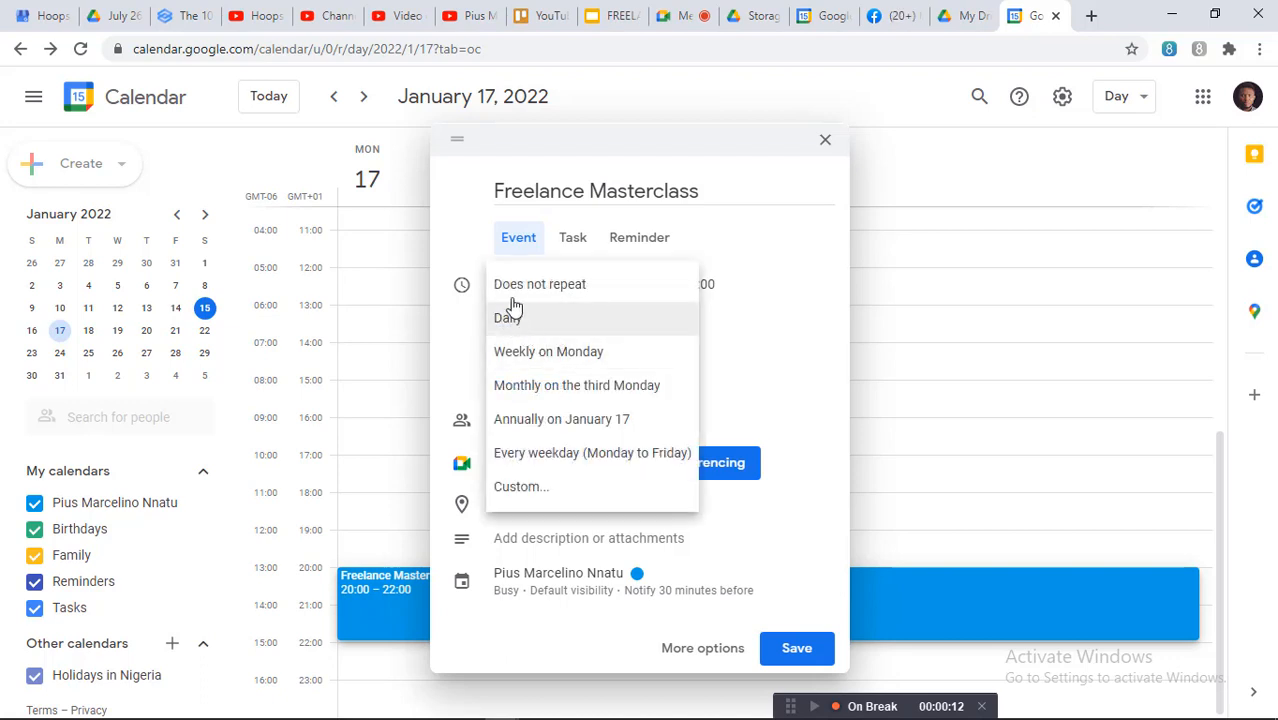
{"action": "left_click", "coordinate": [538, 358]}
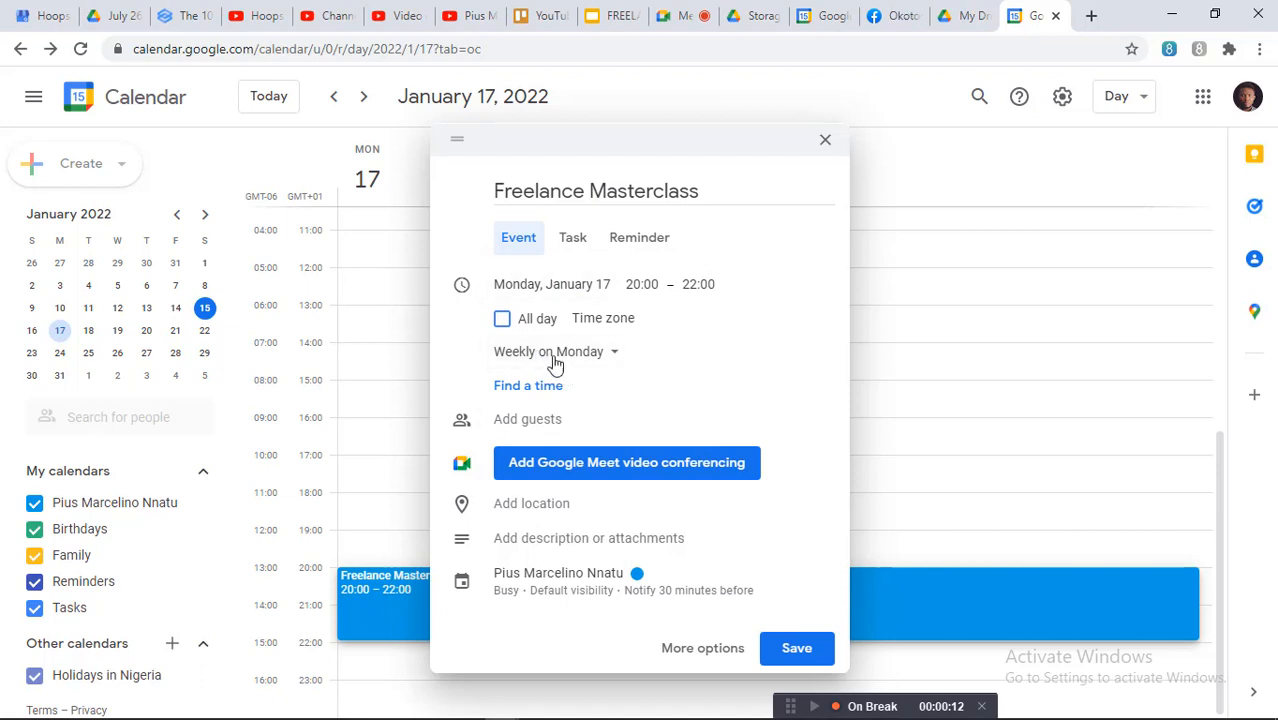
{"action": "left_click", "coordinate": [556, 356]}
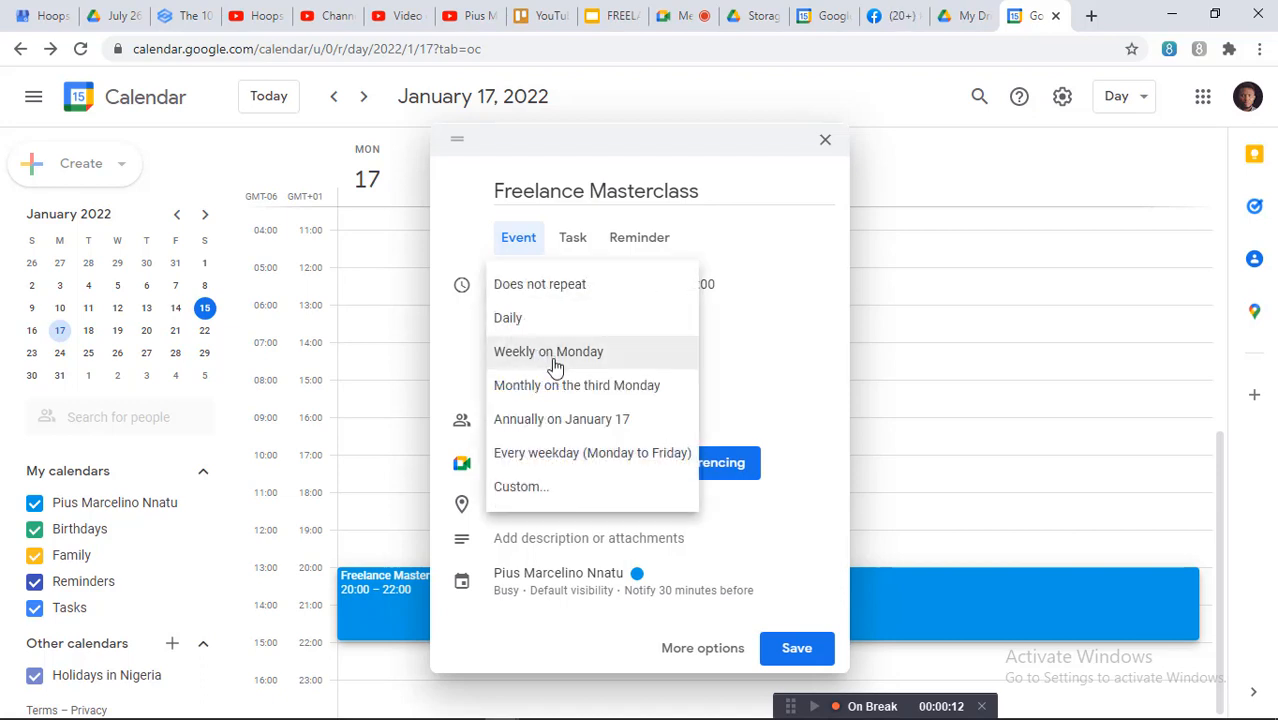
{"action": "left_click", "coordinate": [533, 289]}
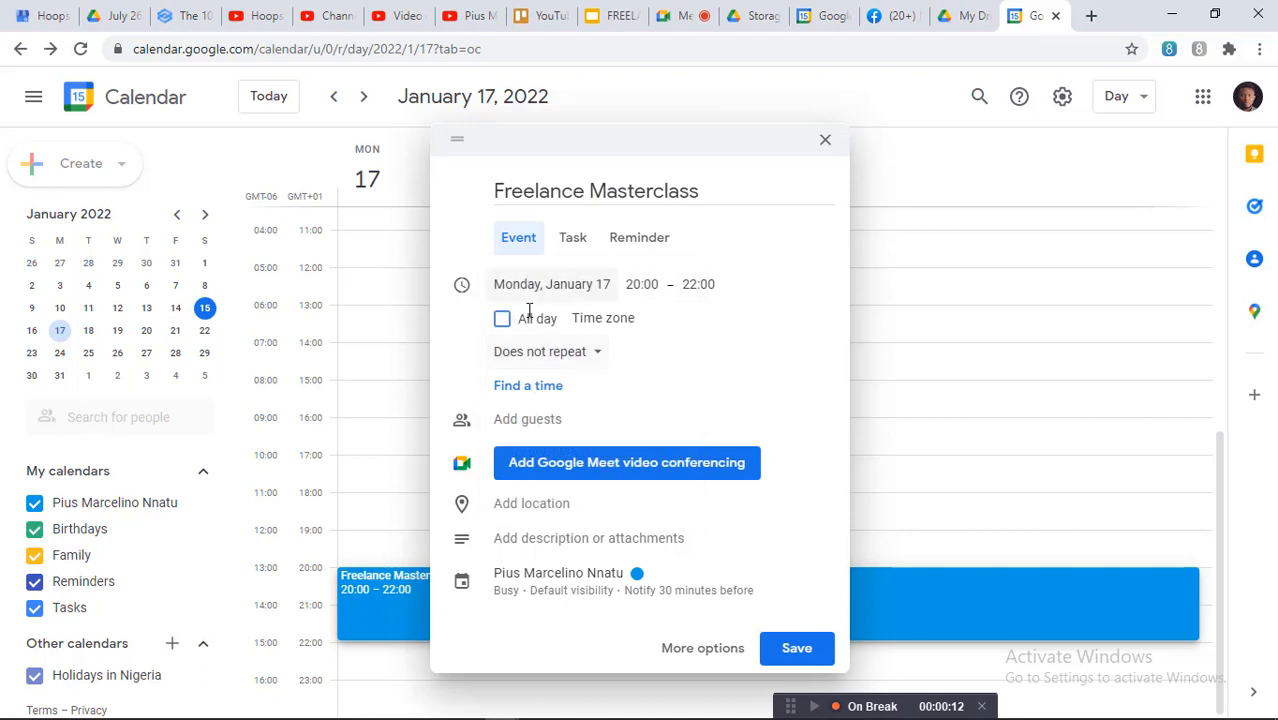
Add Google Meet video conferencing to the event and go through its guest, location and description fields, leaving them blank.
{"action": "left_click", "coordinate": [534, 422]}
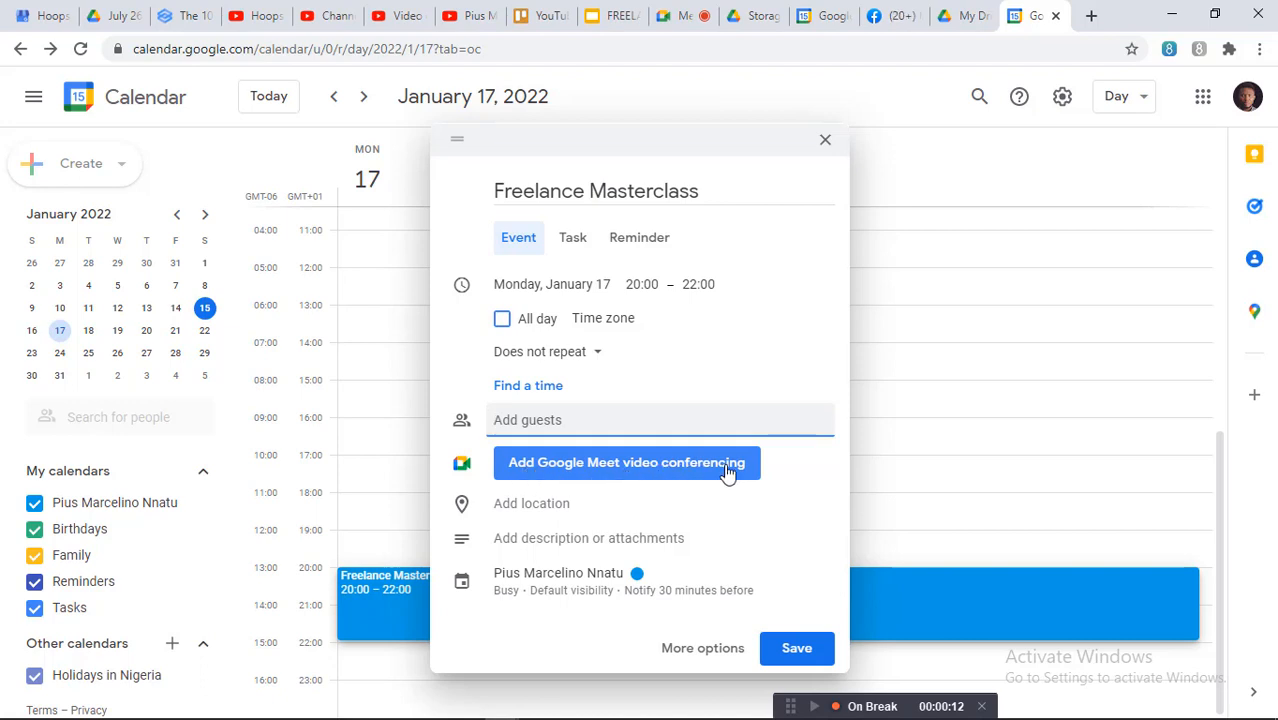
{"action": "left_click", "coordinate": [542, 476]}
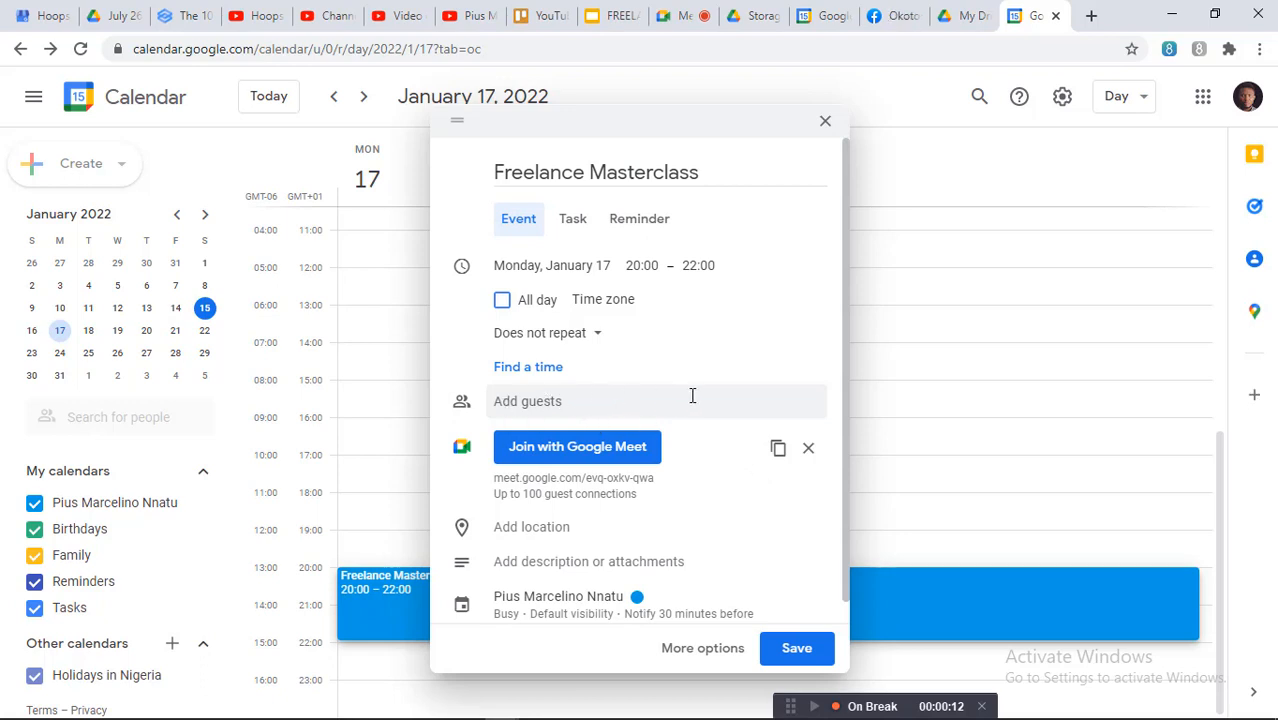
{"action": "left_click", "coordinate": [529, 530]}
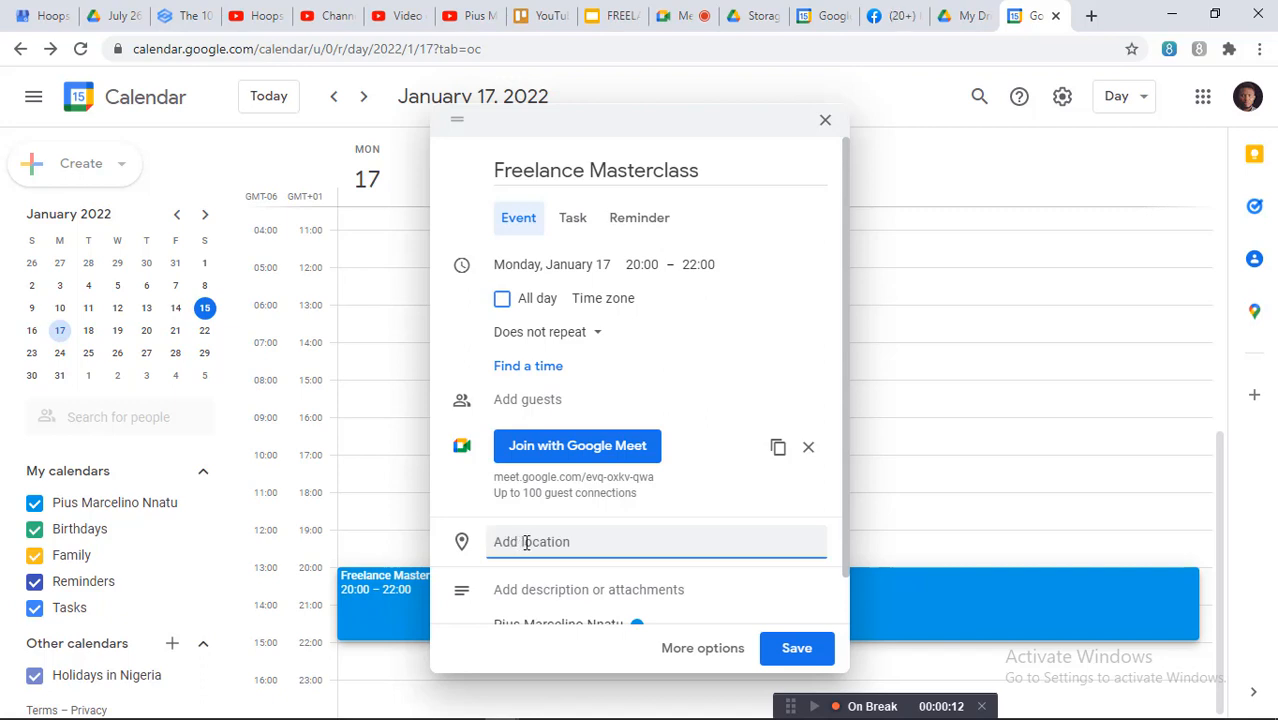
{"action": "scroll", "coordinate": [621, 491], "scroll_direction": "down", "scroll_amount": 1}
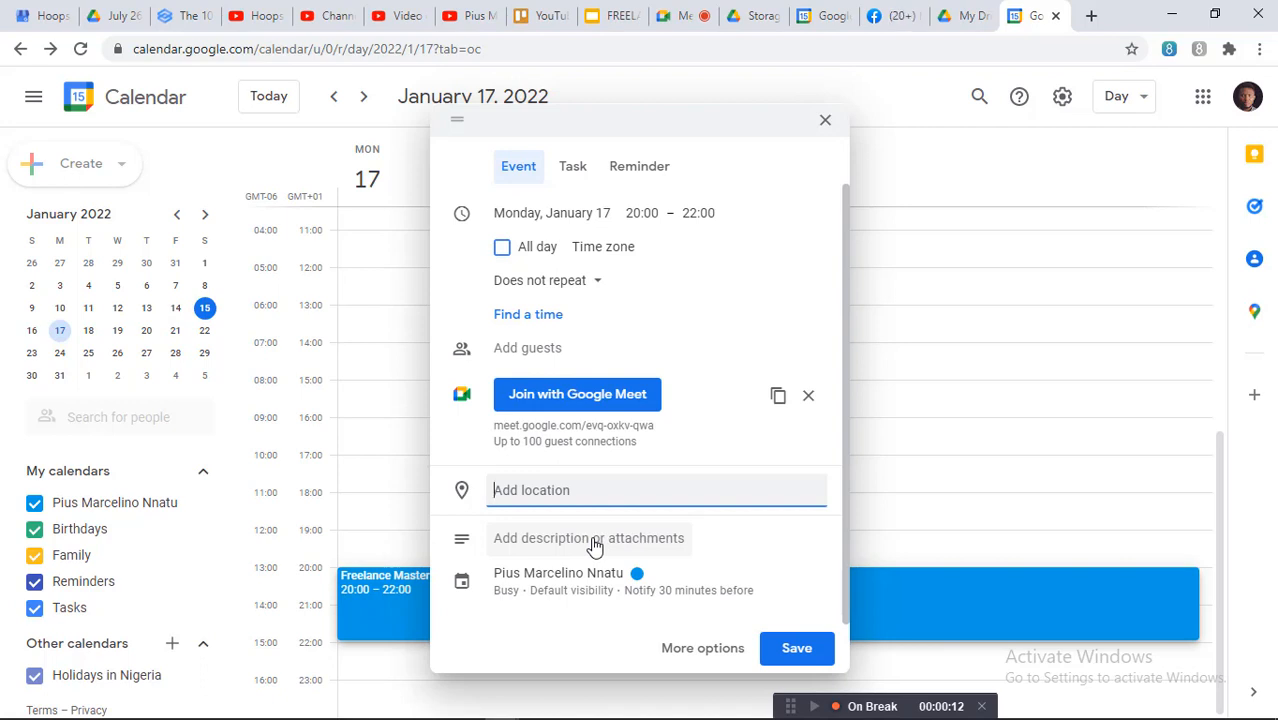
{"action": "scroll", "coordinate": [603, 415], "scroll_direction": "up", "scroll_amount": 1}
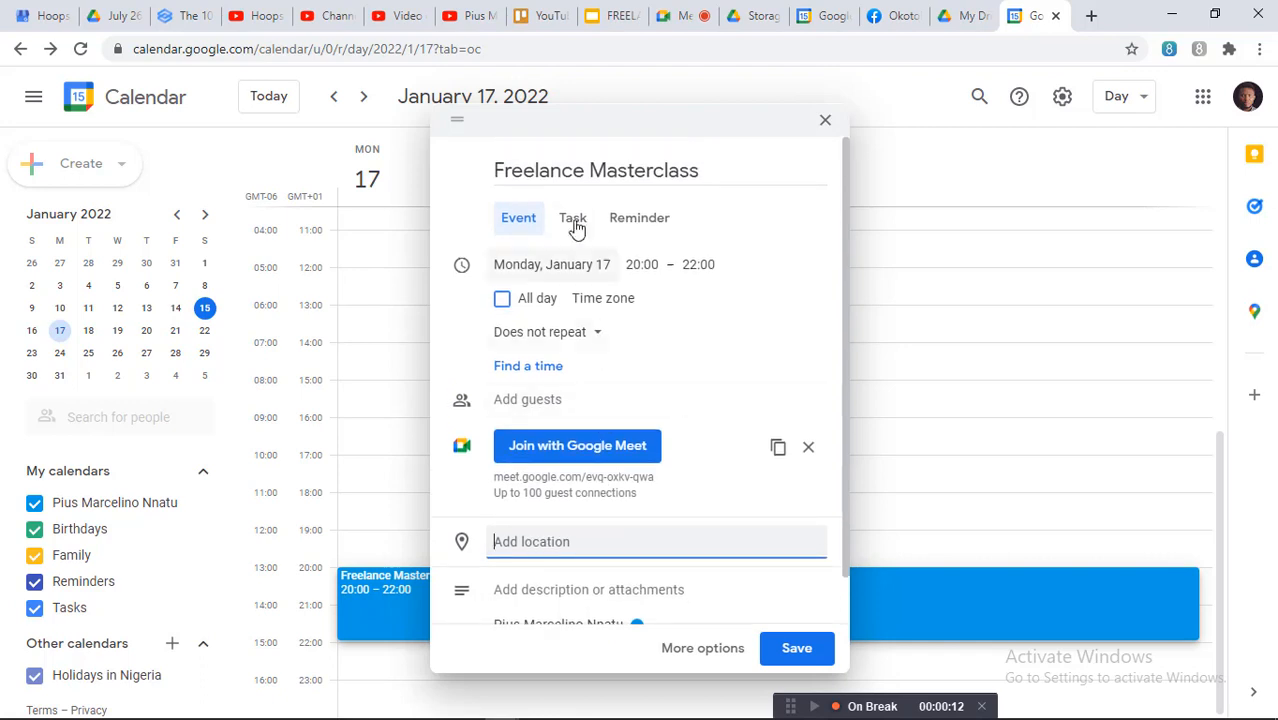
{"action": "scroll", "coordinate": [605, 370], "scroll_direction": "down", "scroll_amount": 1}
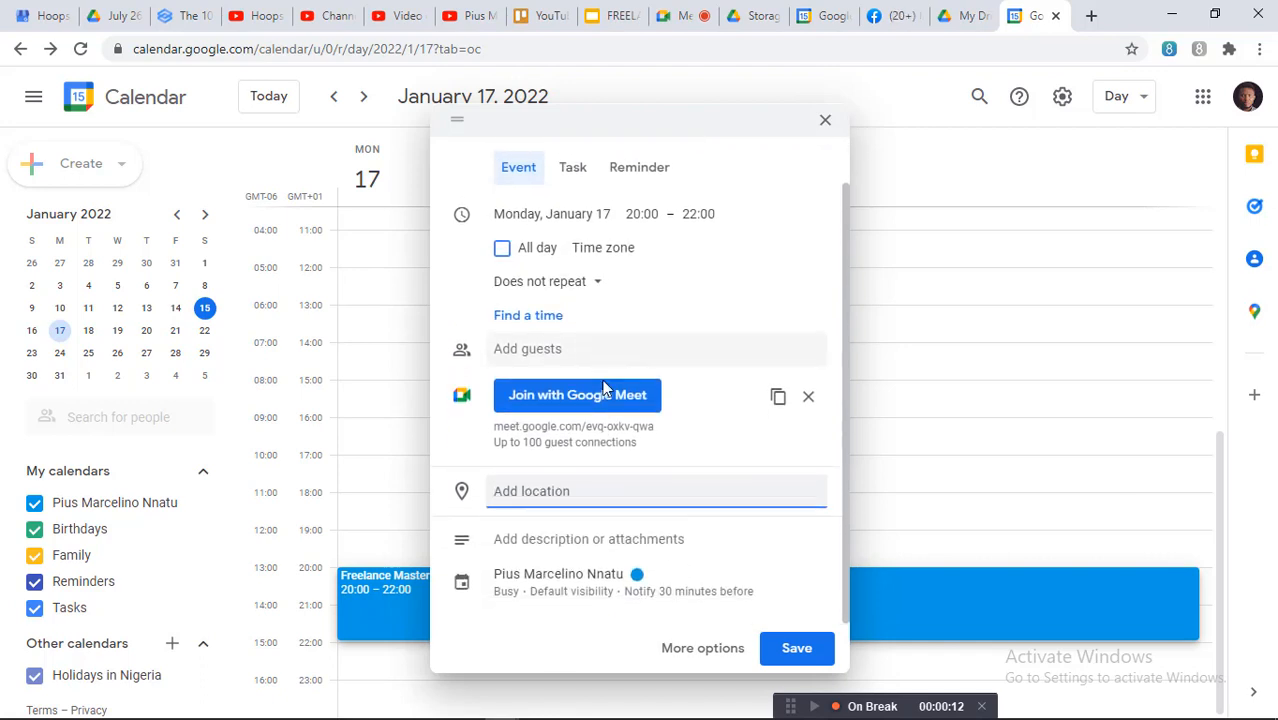
{"action": "left_click", "coordinate": [611, 492]}
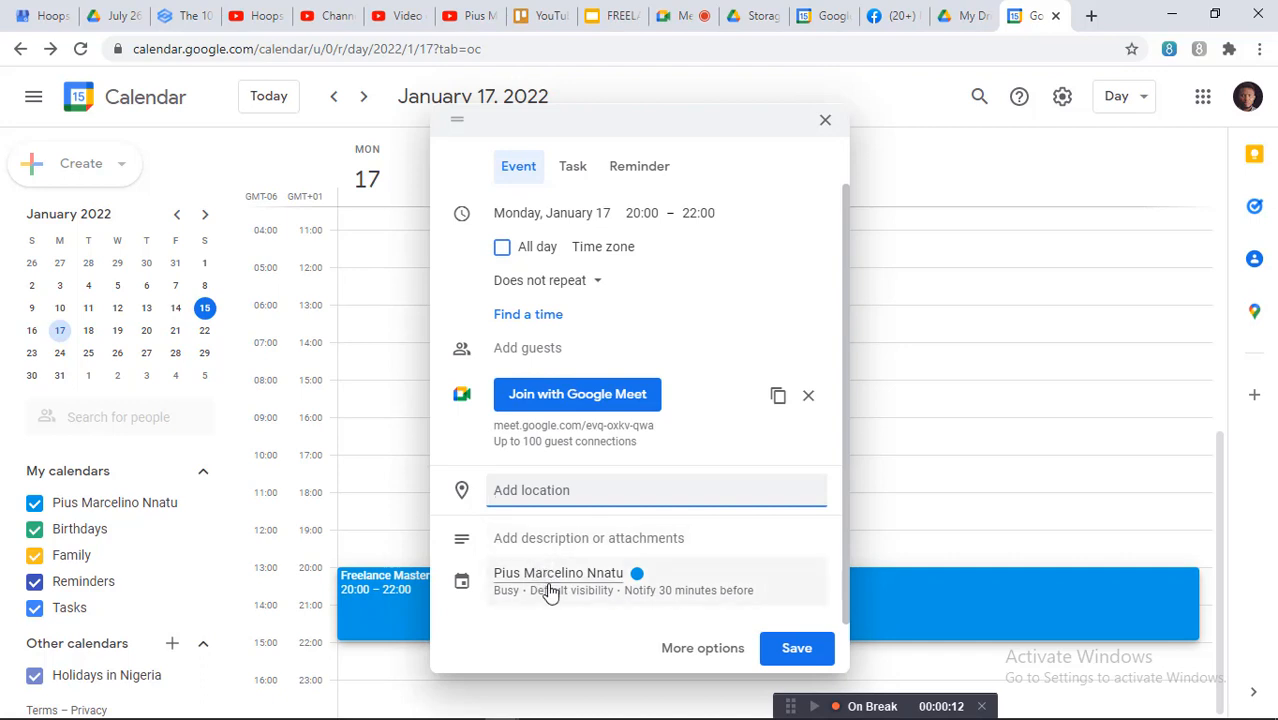
Expand the event's calendar, availability and visibility details and look through the notification time choices.
{"action": "left_click", "coordinate": [667, 595]}
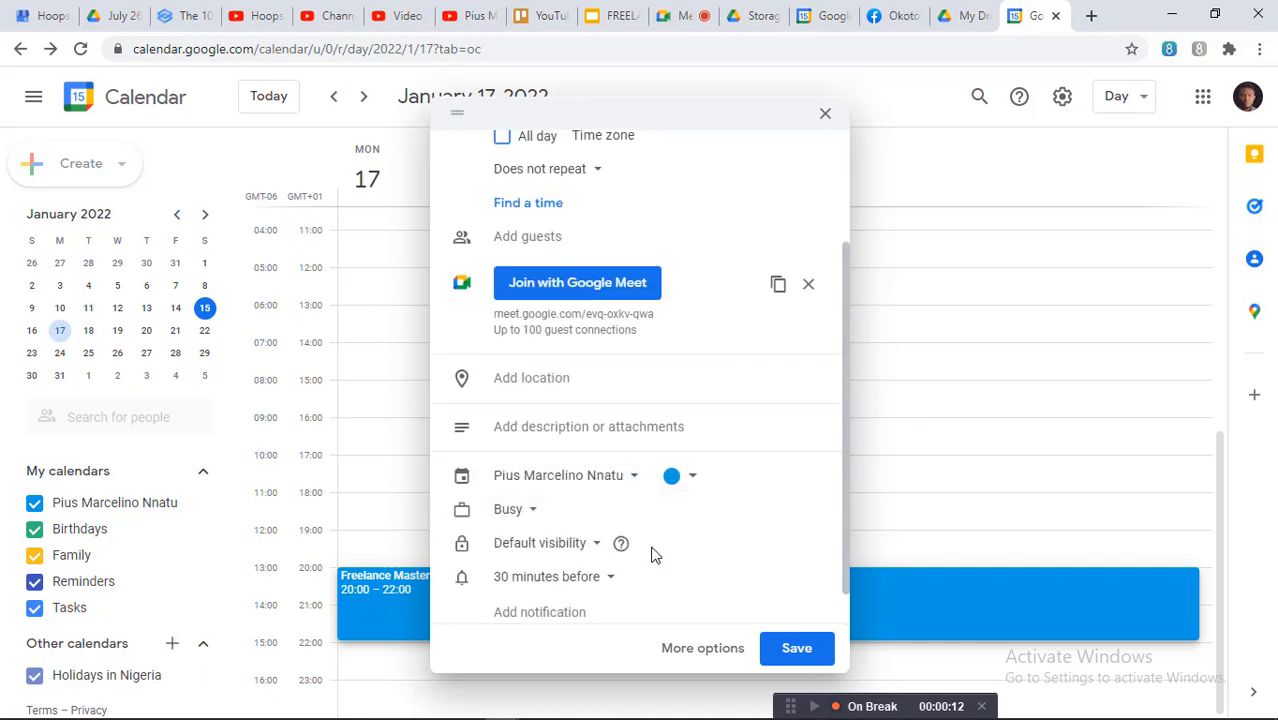
{"action": "left_click", "coordinate": [602, 578]}
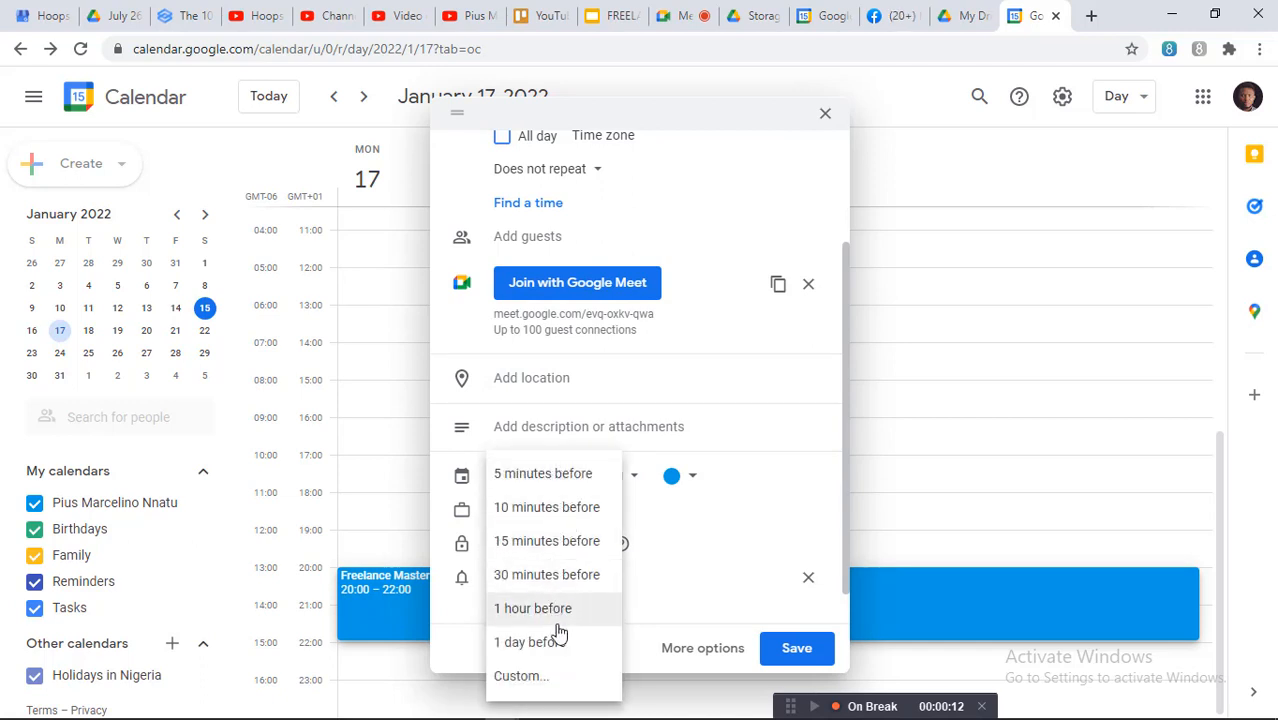
{"action": "left_click", "coordinate": [645, 652]}
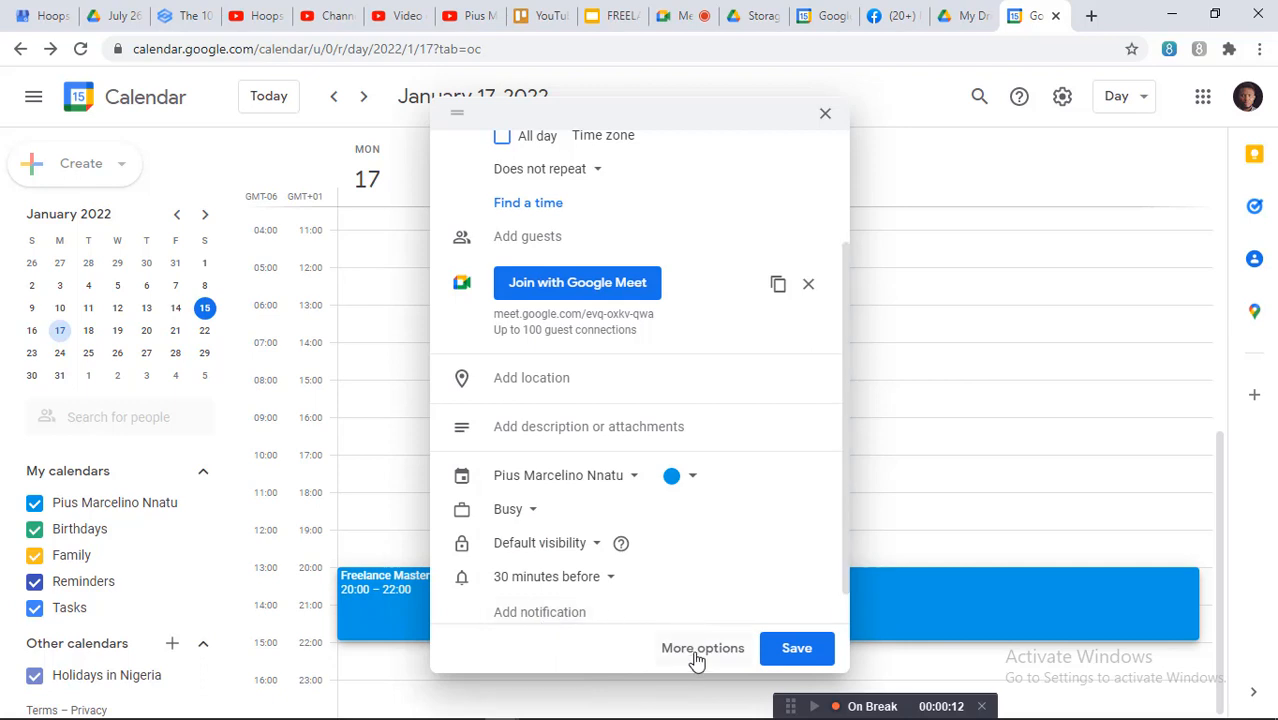
Save the event with its availability left as Busy, and switch the calendar to Week view.
{"action": "left_click", "coordinate": [535, 514]}
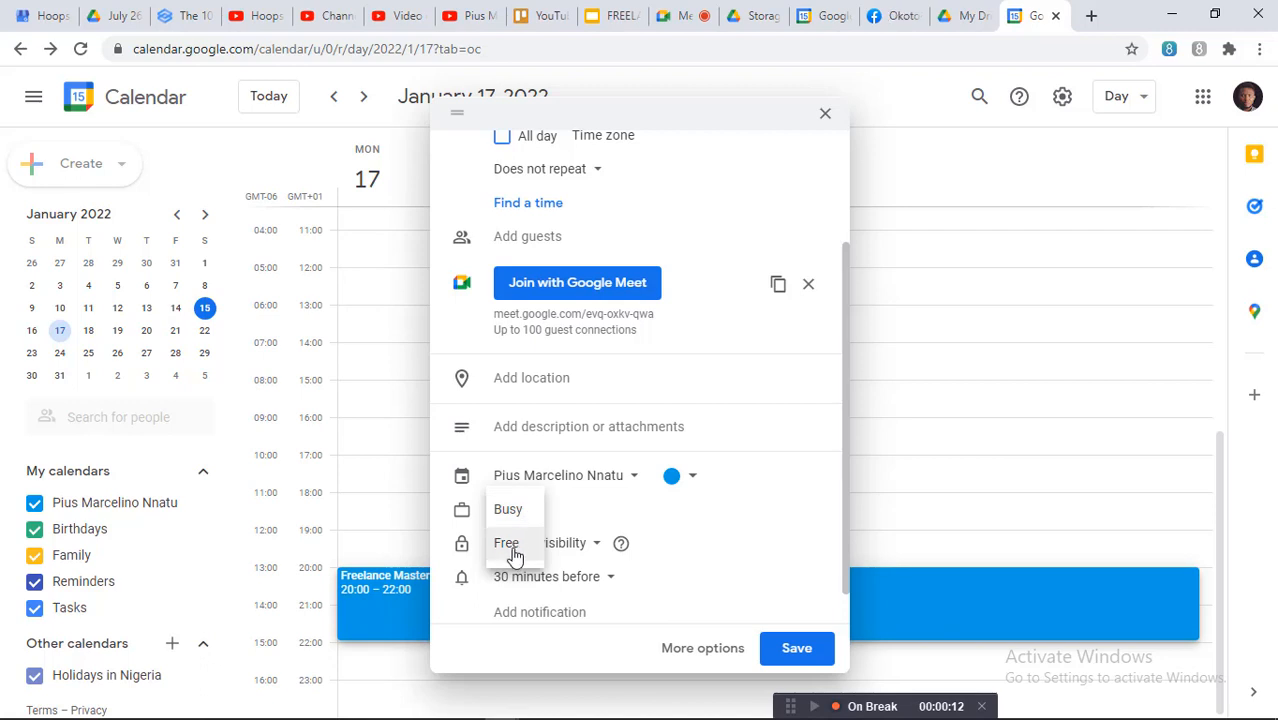
{"action": "left_click", "coordinate": [505, 628]}
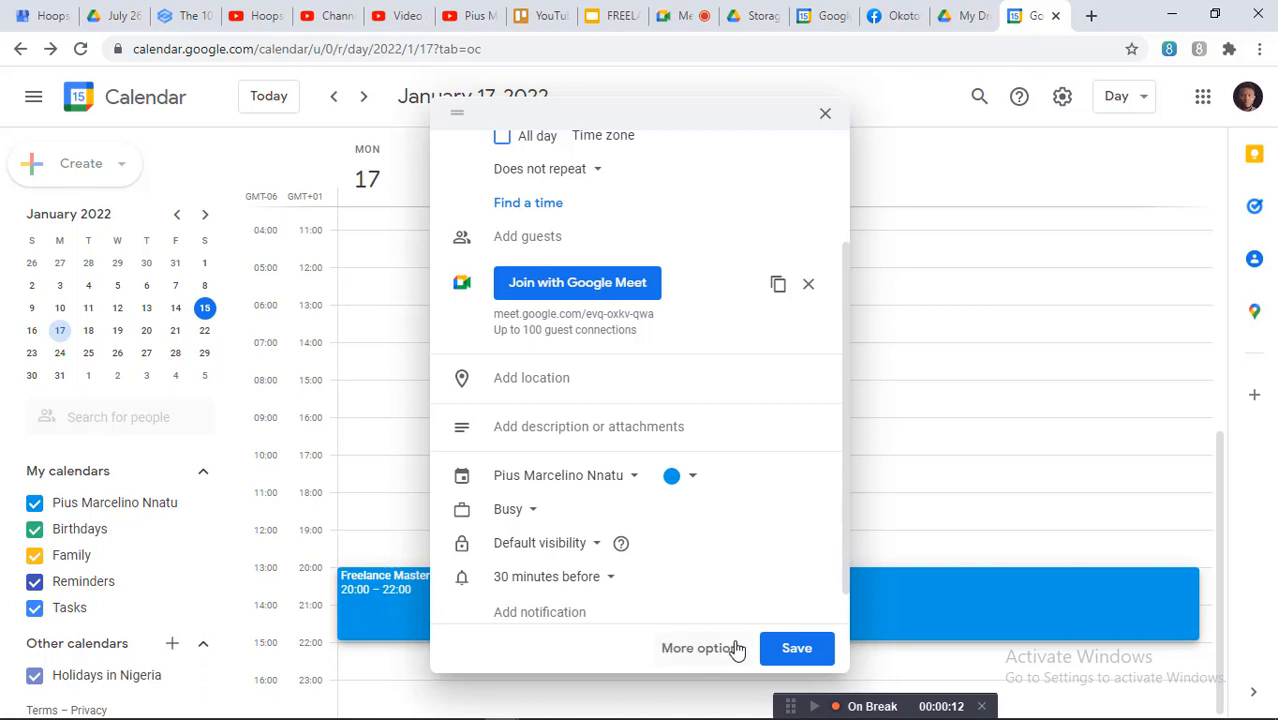
{"action": "left_click", "coordinate": [791, 652]}
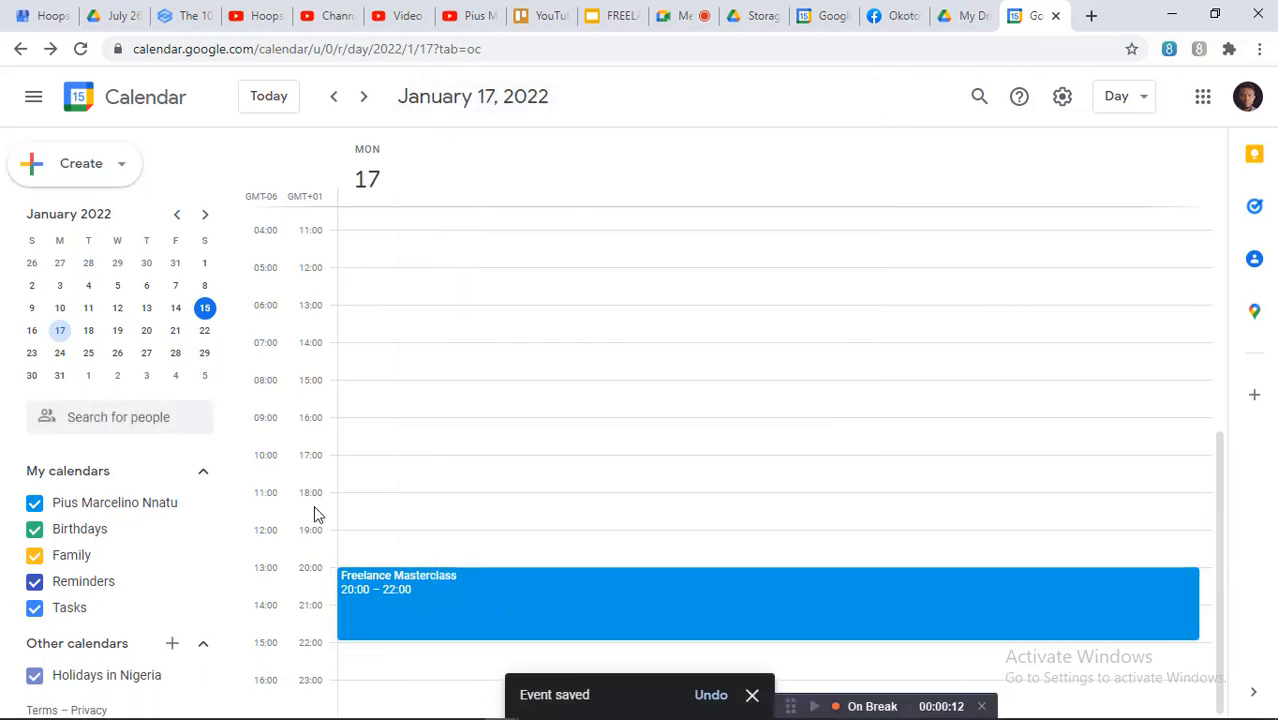
{"action": "left_click", "coordinate": [1147, 103]}
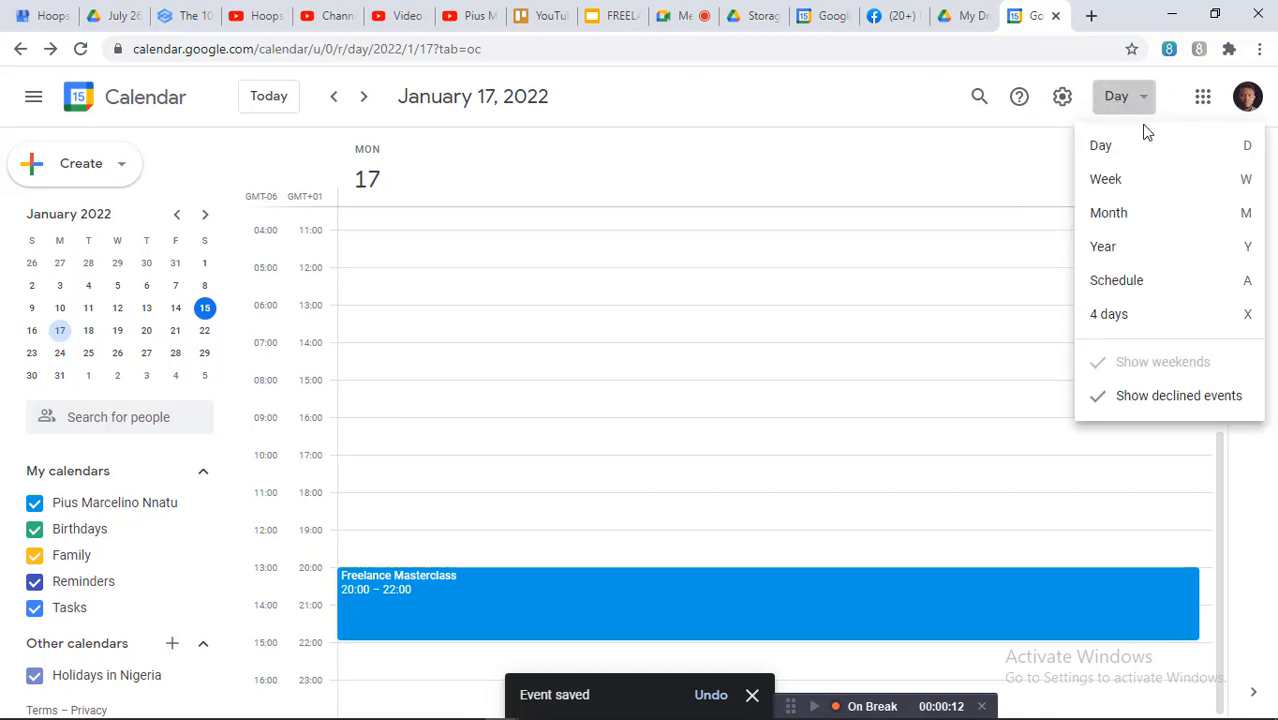
{"action": "left_click", "coordinate": [1145, 186]}
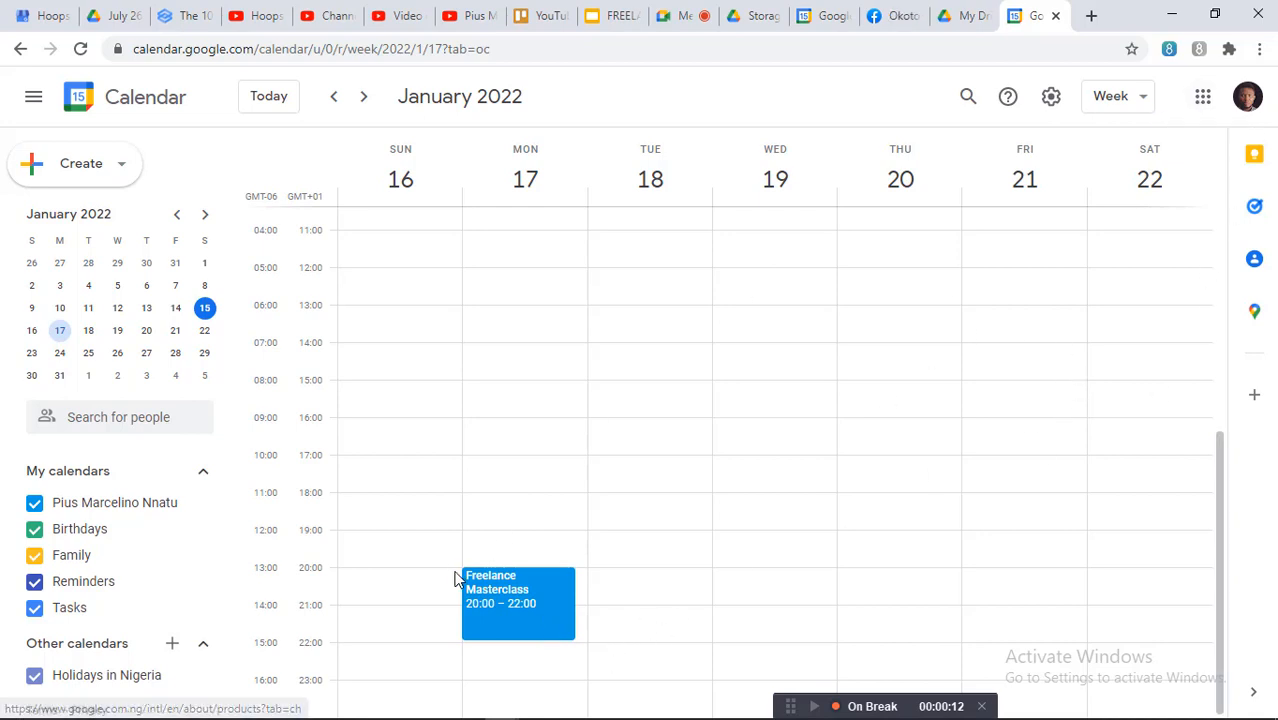
Look through the list of Google apps and open Google Docs from it.
{"action": "left_click", "coordinate": [1202, 96]}
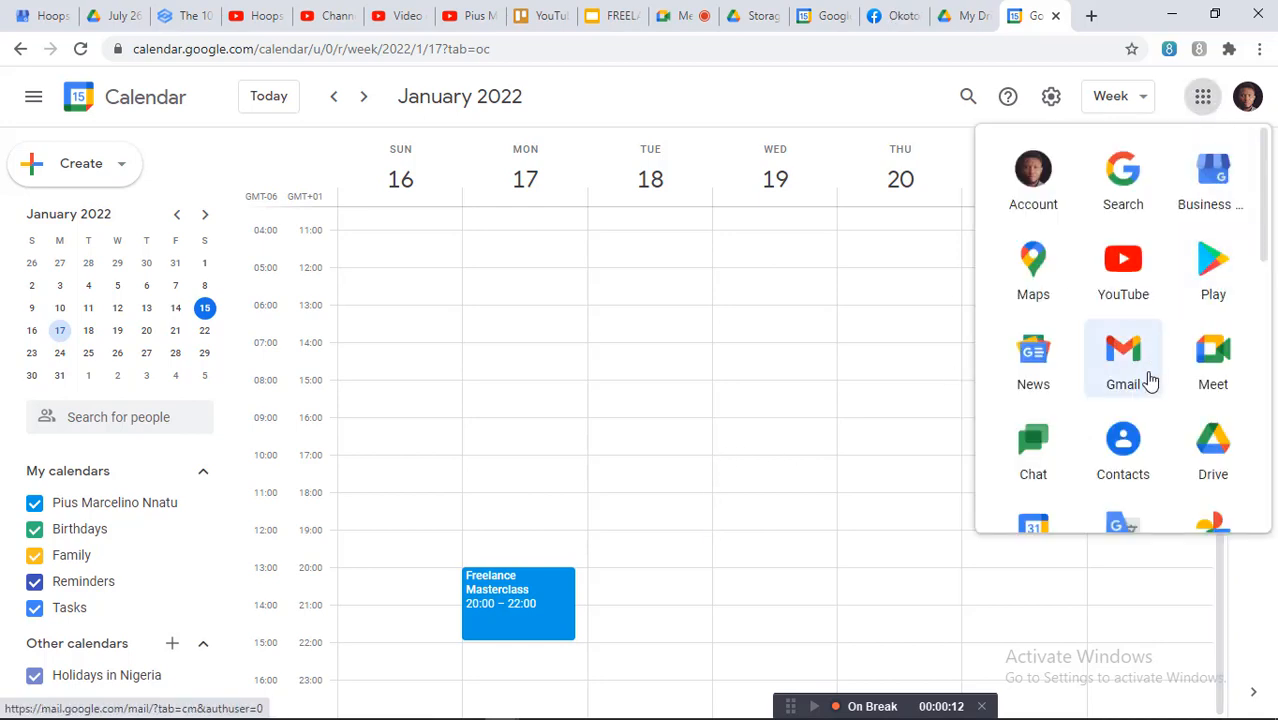
{"action": "scroll", "coordinate": [1150, 381], "scroll_direction": "down", "scroll_amount": 1}
{"action": "scroll", "coordinate": [1150, 381], "scroll_direction": "down", "scroll_amount": 1}
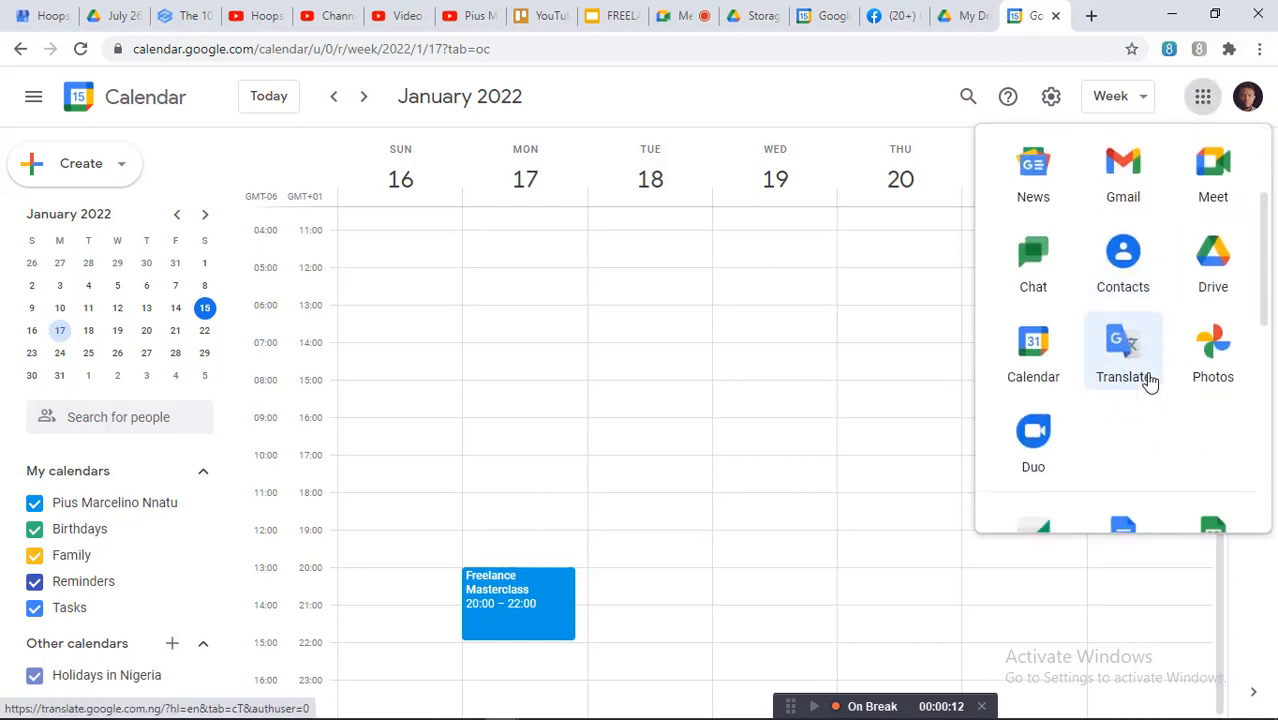
{"action": "scroll", "coordinate": [1150, 381], "scroll_direction": "down", "scroll_amount": 3}
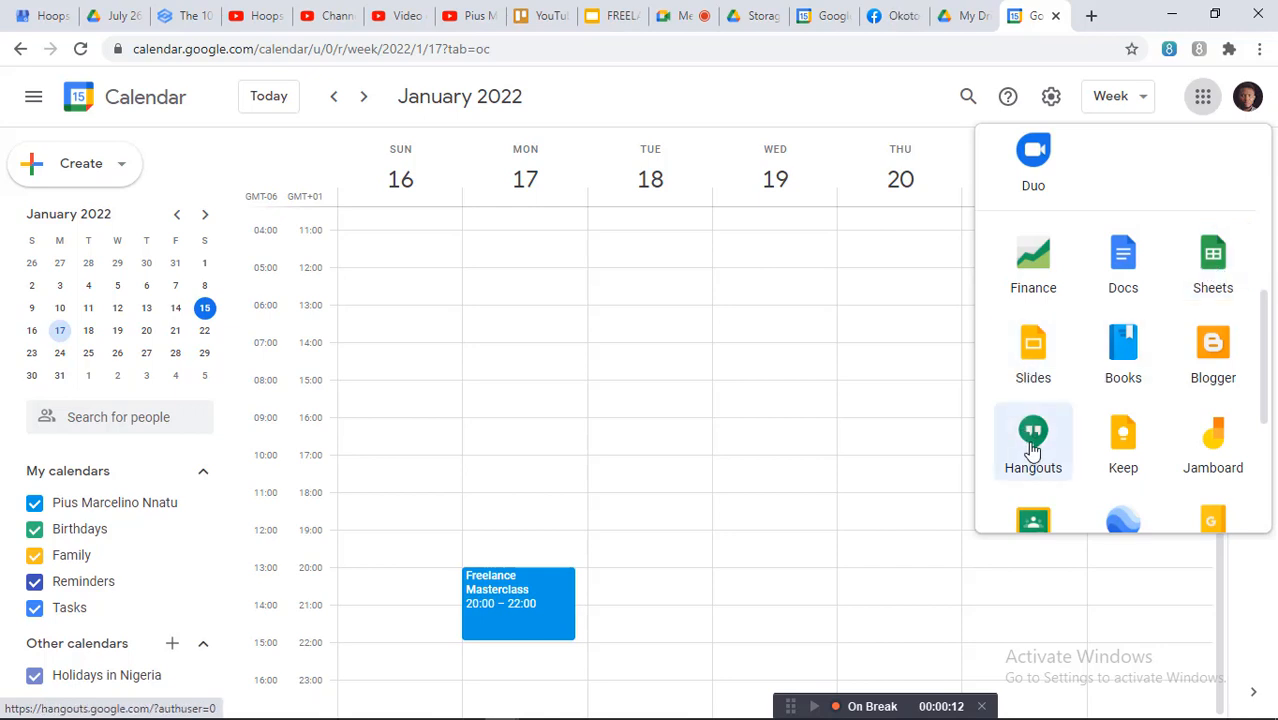
{"action": "scroll", "coordinate": [1033, 450], "scroll_direction": "down", "scroll_amount": 3}
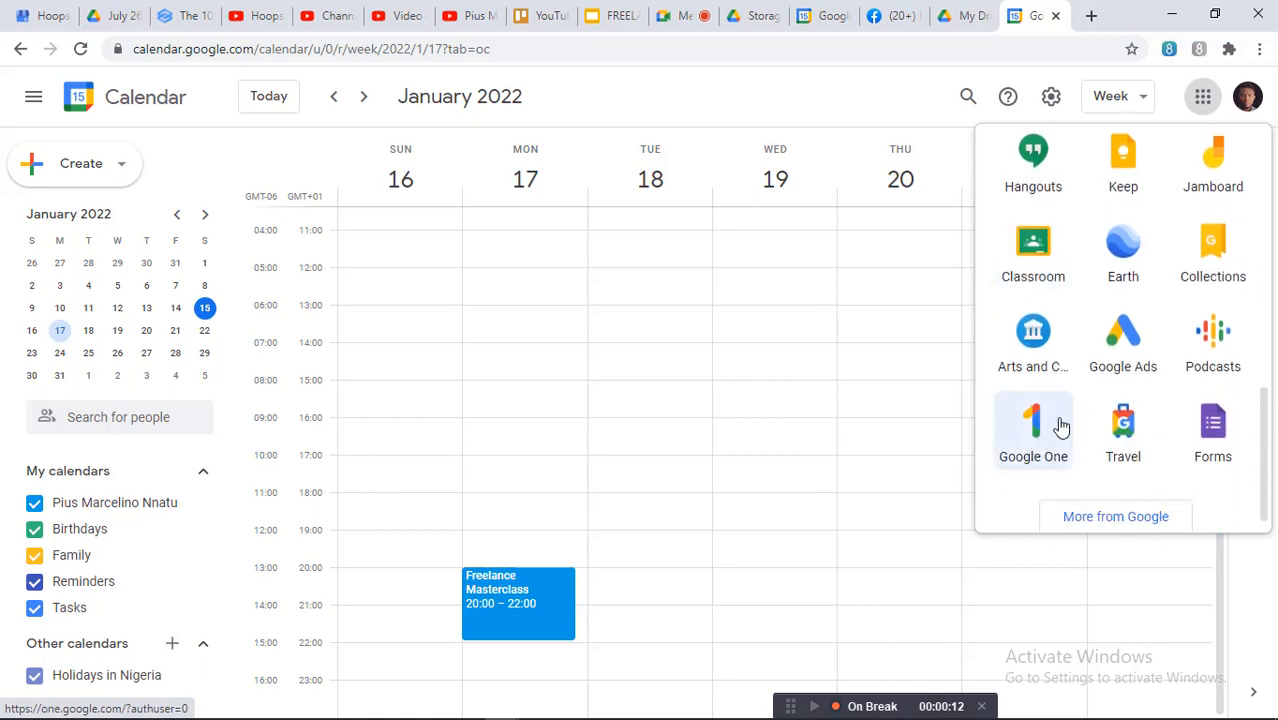
{"action": "scroll", "coordinate": [1085, 419], "scroll_direction": "up", "scroll_amount": 3}
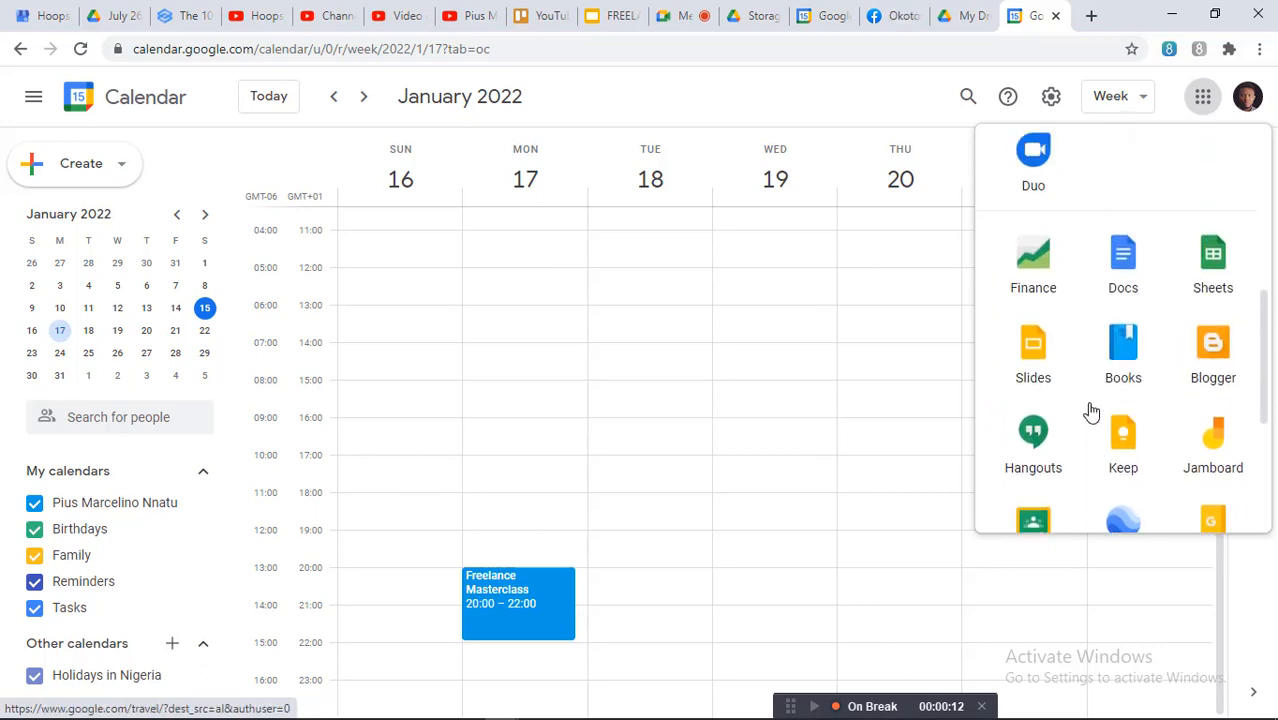
{"action": "left_click", "coordinate": [1131, 266]}
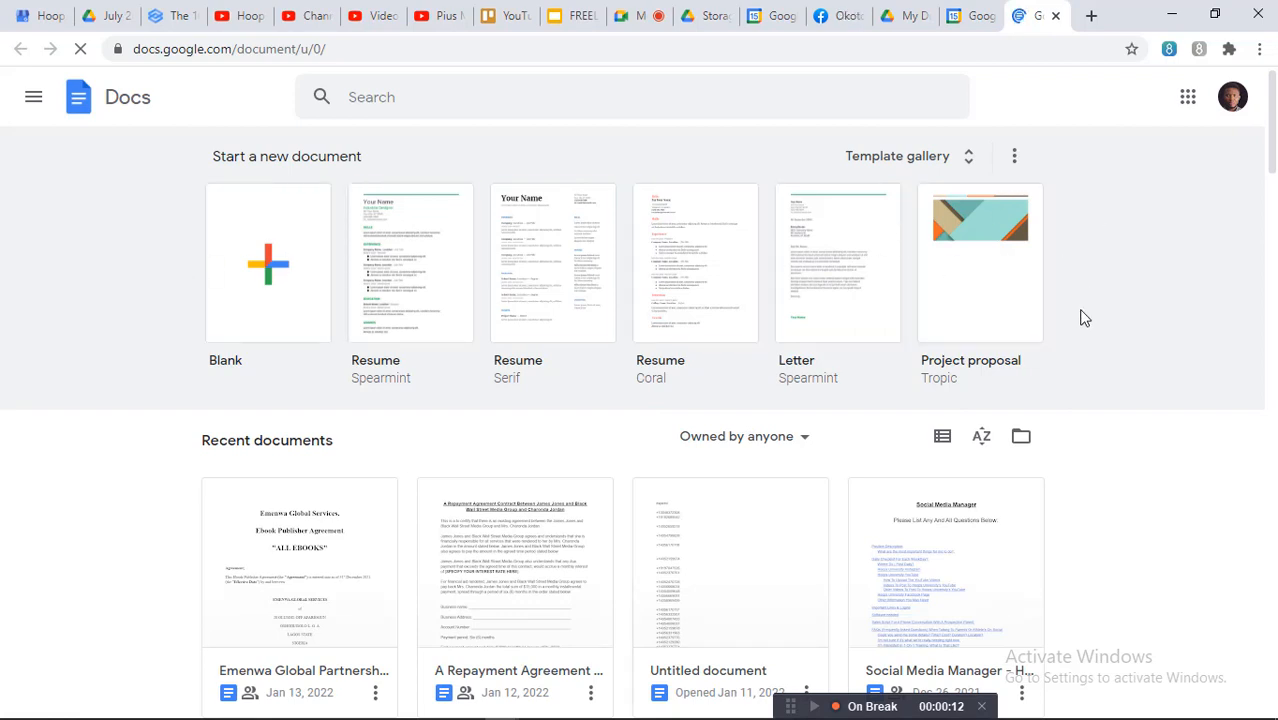
Look through the recent documents, check the Google Meet call, and return to the Docs home page.
{"action": "scroll", "coordinate": [1073, 345], "scroll_direction": "down", "scroll_amount": 2}
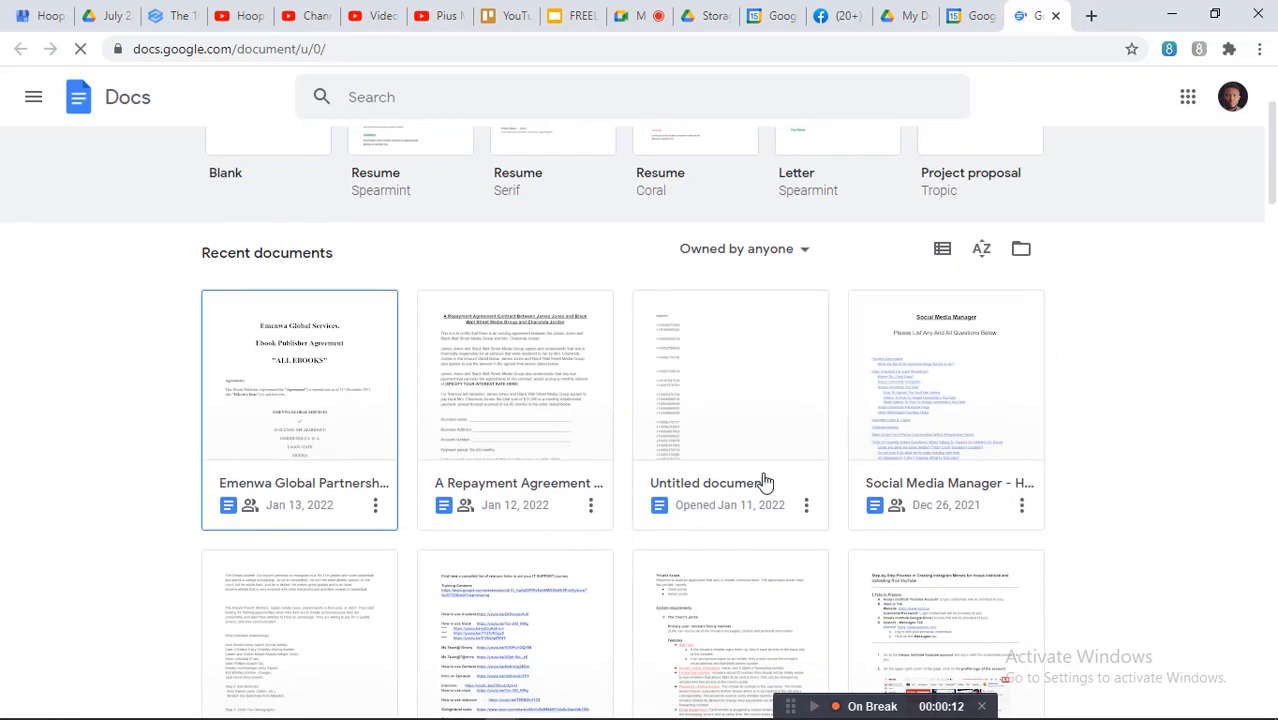
{"action": "scroll", "coordinate": [770, 485], "scroll_direction": "down", "scroll_amount": 8}
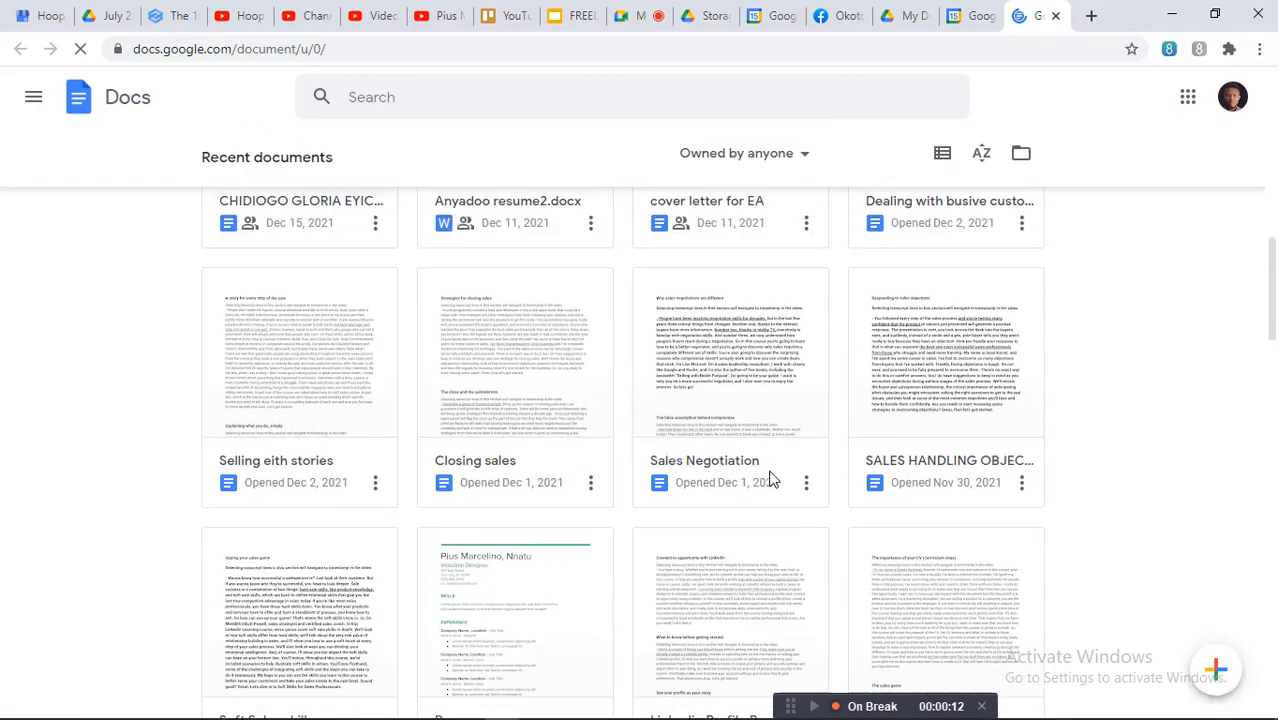
{"action": "scroll", "coordinate": [770, 480], "scroll_direction": "up", "scroll_amount": 10}
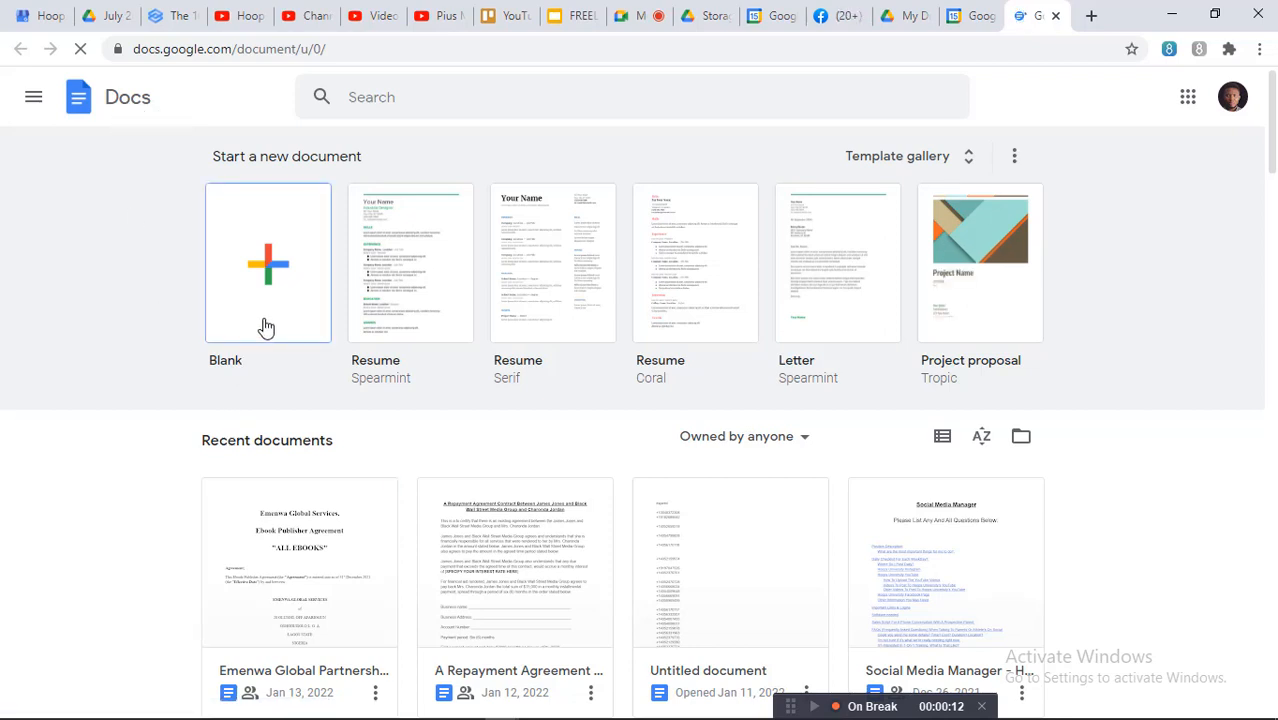
{"action": "left_click", "coordinate": [638, 18]}
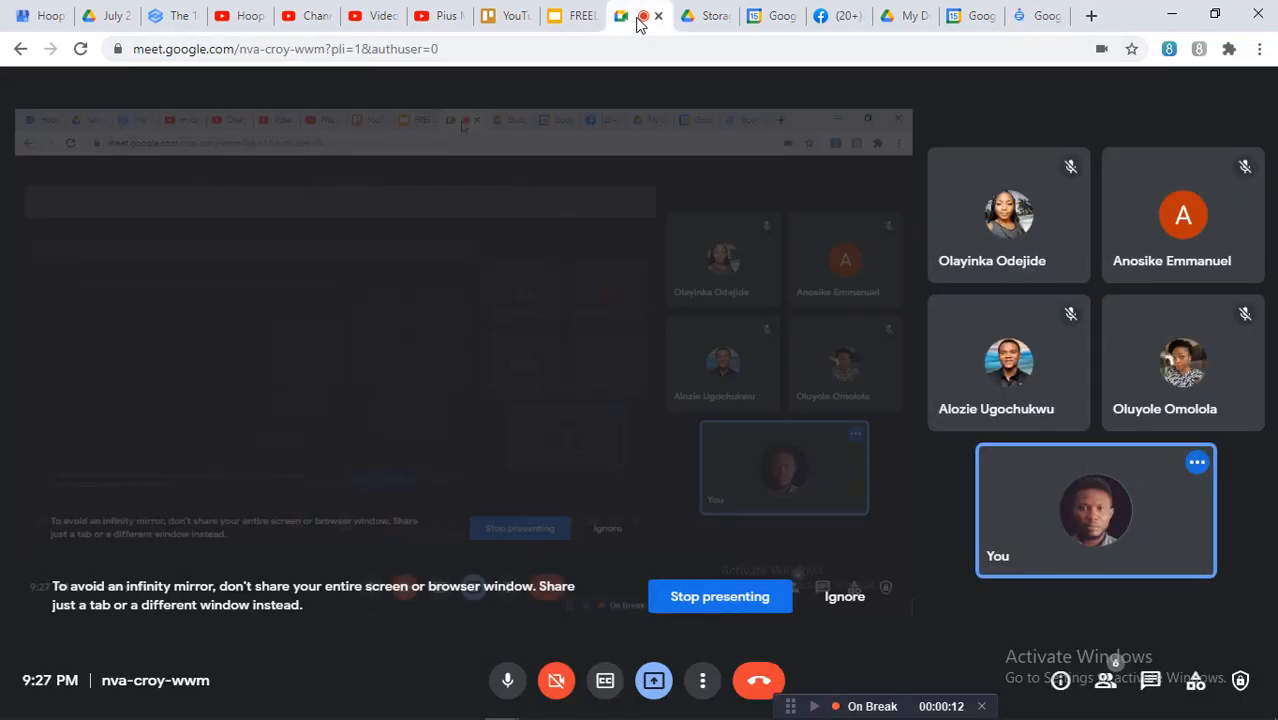
{"action": "left_click", "coordinate": [1036, 18]}
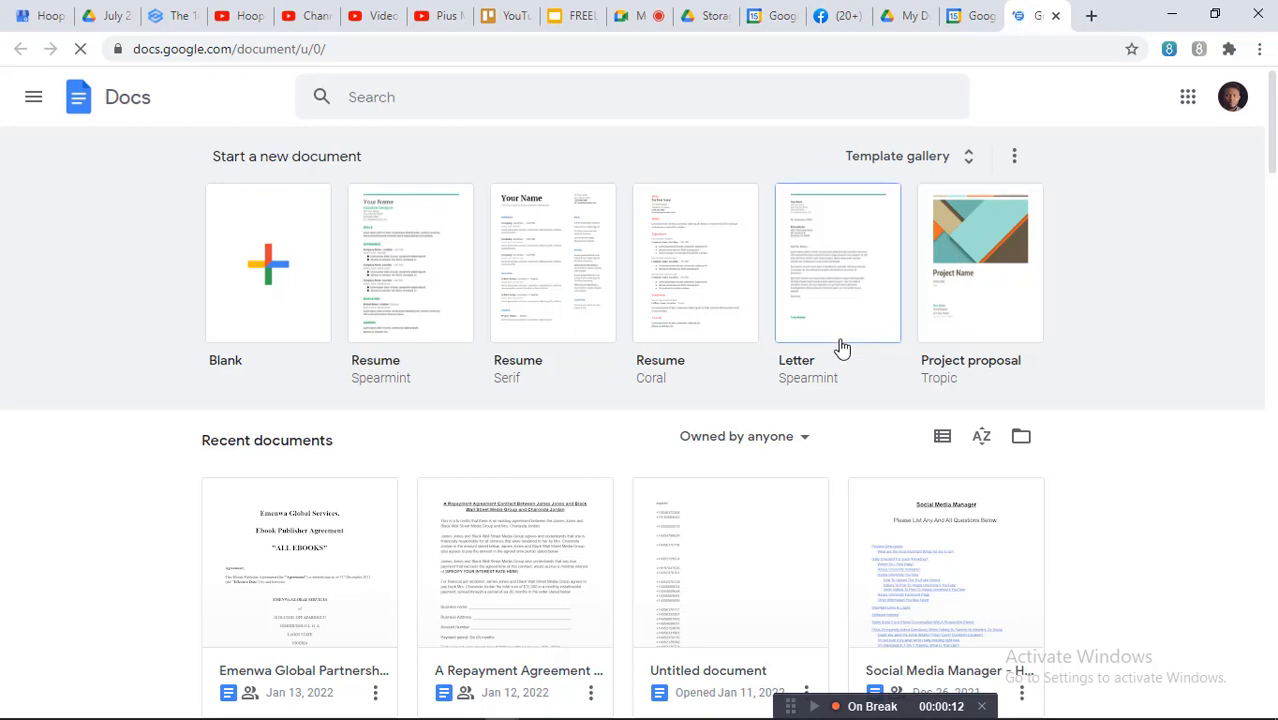
Create a blank document and try clearing its title, leaving it as Untitled document.
{"action": "left_click", "coordinate": [247, 314]}
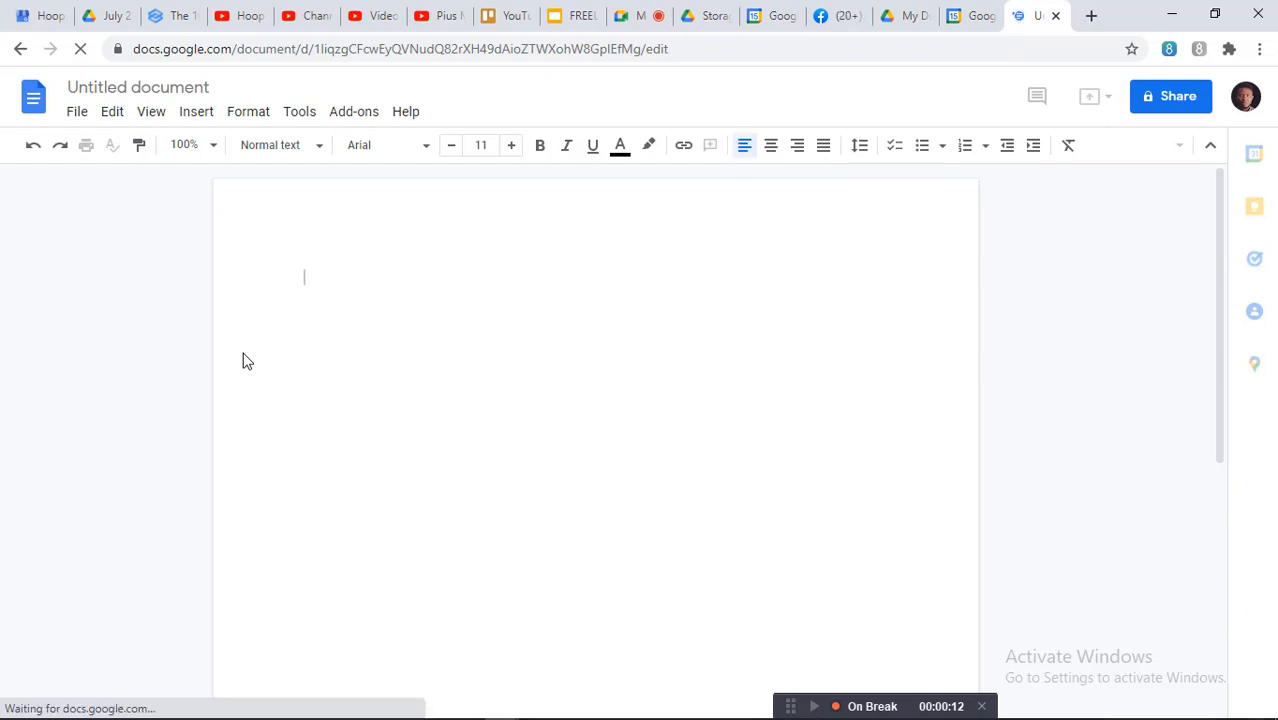
{"action": "left_click", "coordinate": [157, 87]}
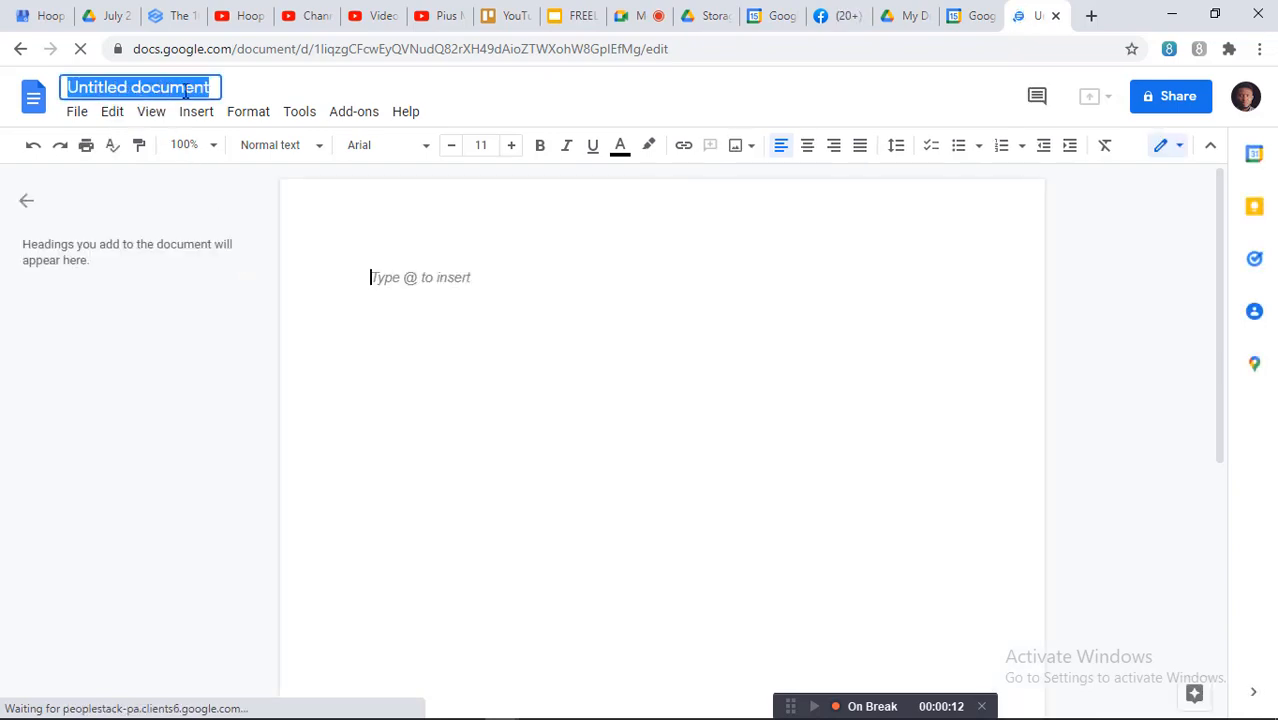
{"action": "key", "text": "BackSpace"}
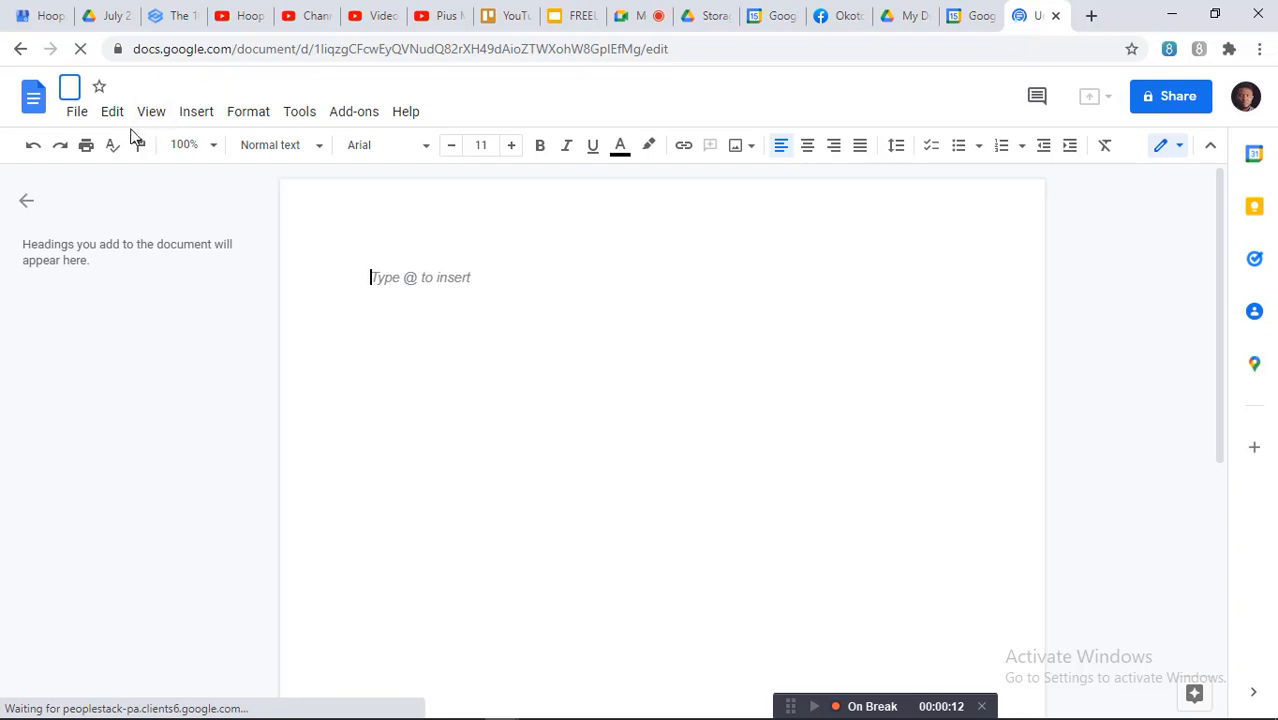
{"action": "left_click", "coordinate": [341, 242]}
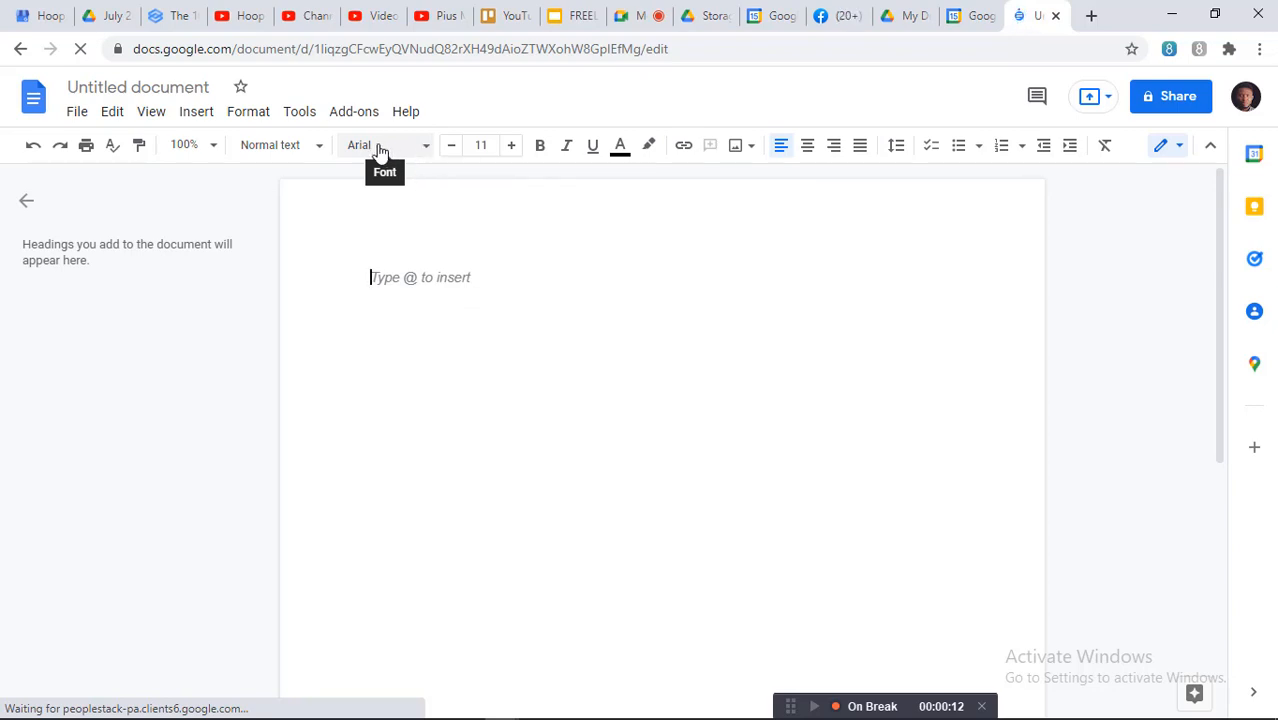
Set the blank document's font size to 12, and look through the font and zoom choices without changing them.
{"action": "left_click", "coordinate": [380, 150]}
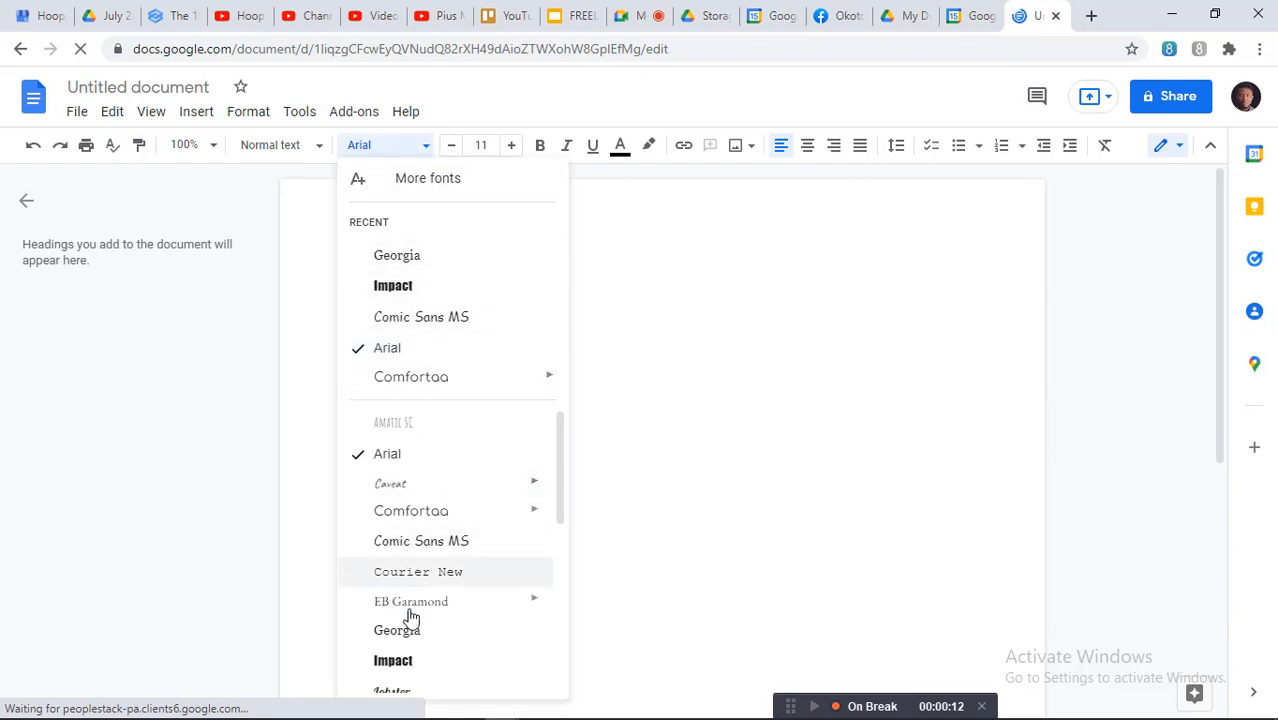
{"action": "left_click", "coordinate": [655, 236]}
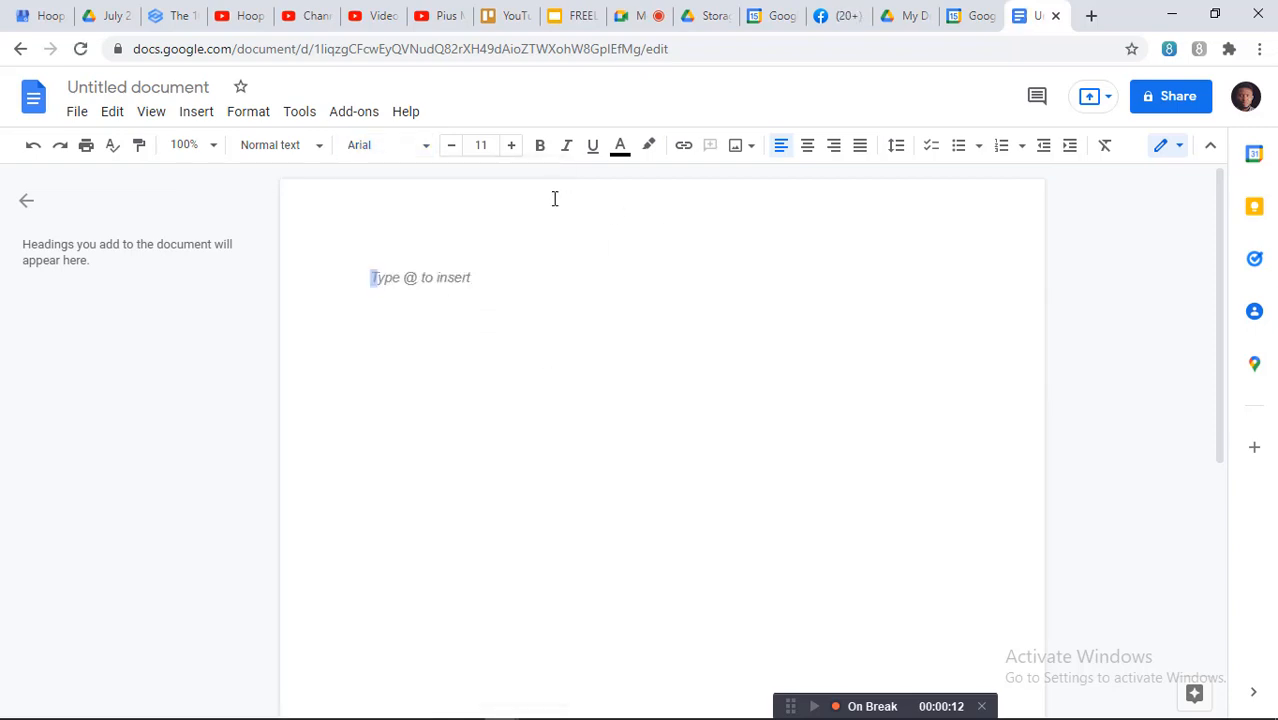
{"action": "left_click", "coordinate": [511, 145]}
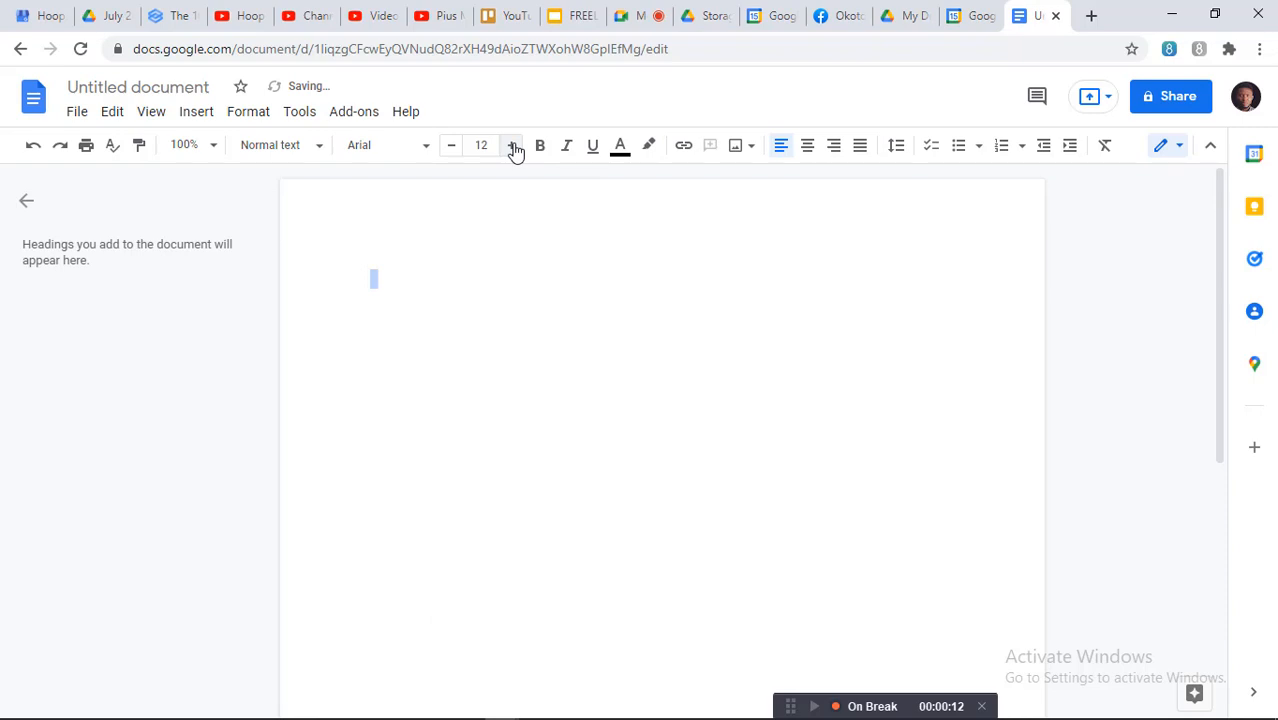
{"action": "left_click", "coordinate": [213, 145]}
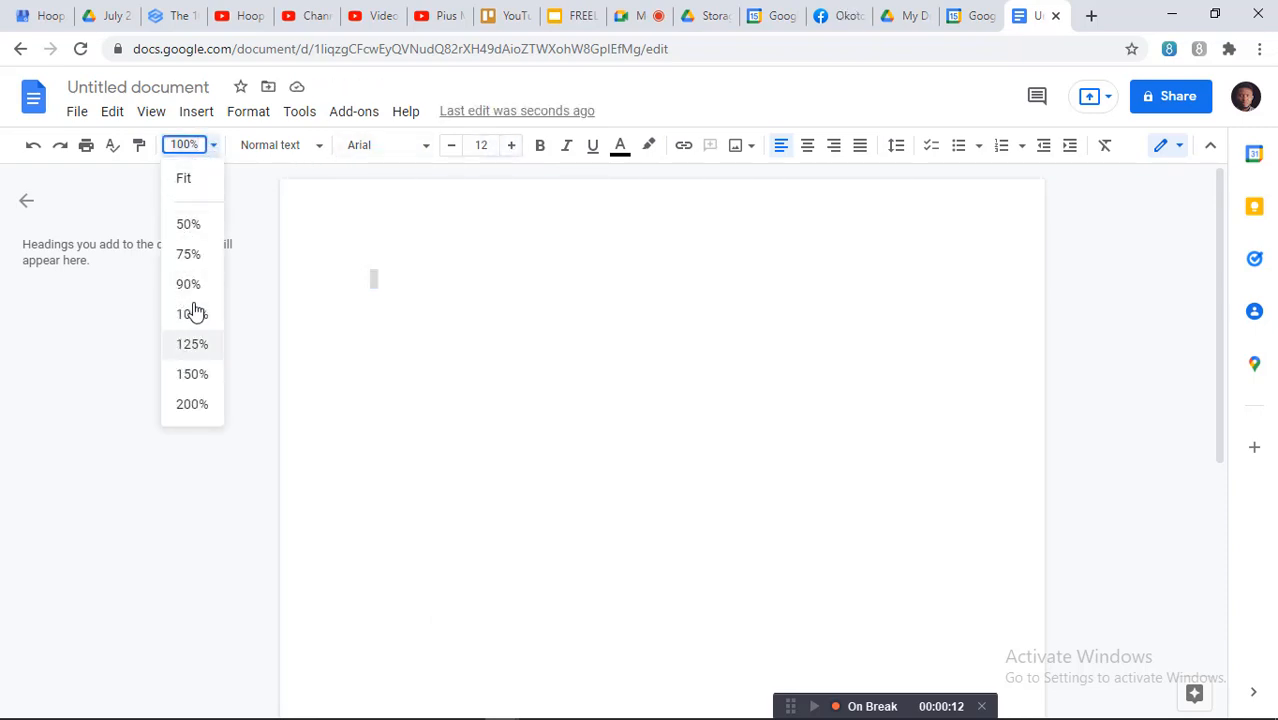
{"action": "left_click", "coordinate": [305, 194]}
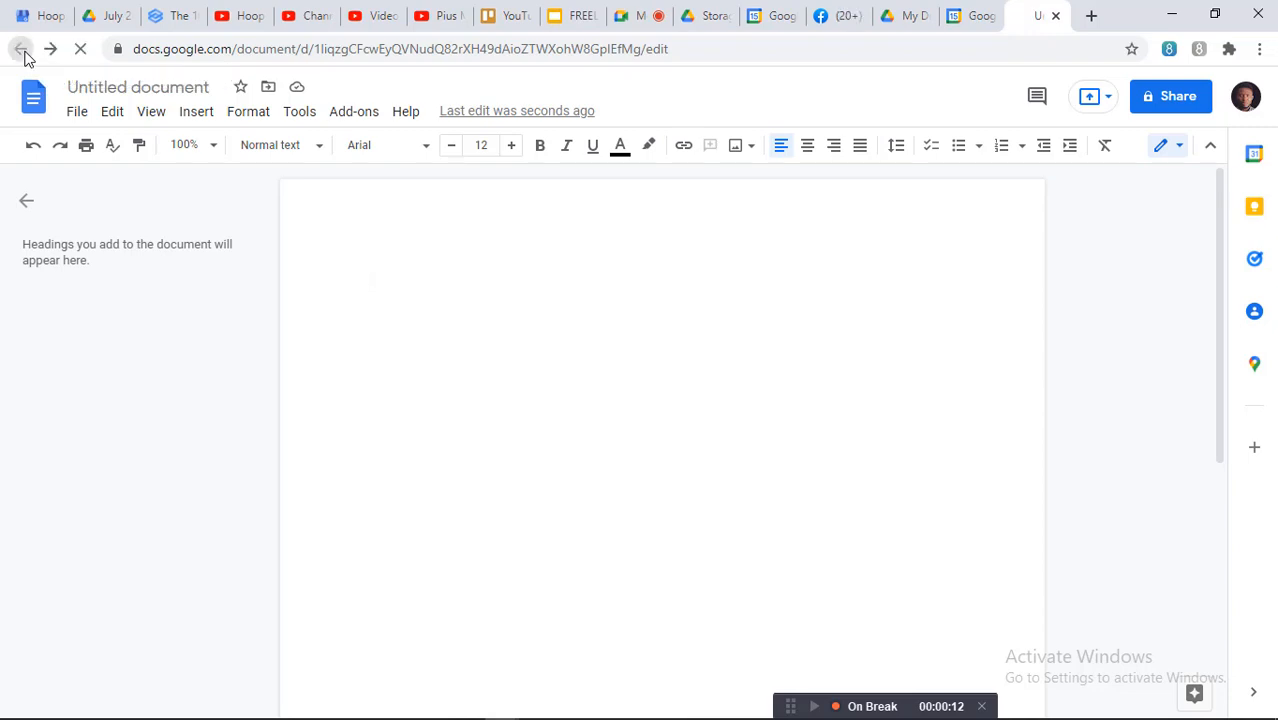
Return to the Docs home page and open the IT SUPPORT document from the recent documents.
{"action": "left_click", "coordinate": [21, 50]}
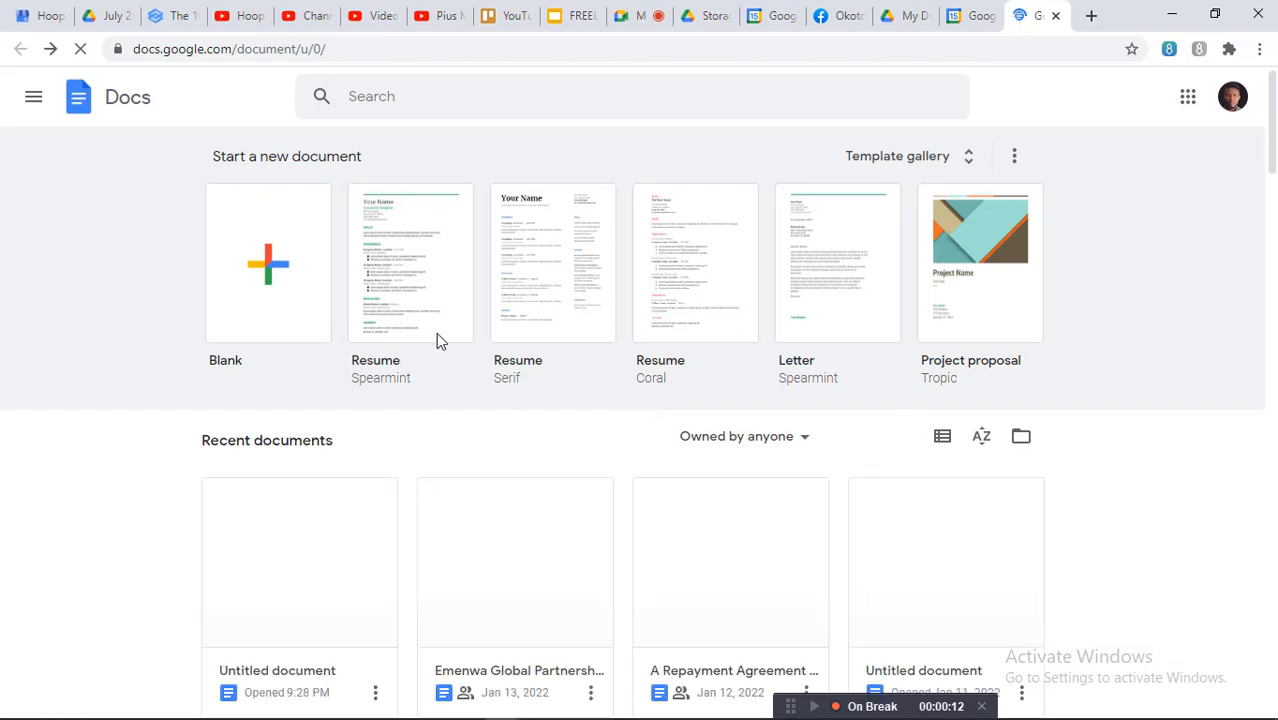
{"action": "scroll", "coordinate": [436, 332], "scroll_direction": "down", "scroll_amount": 3}
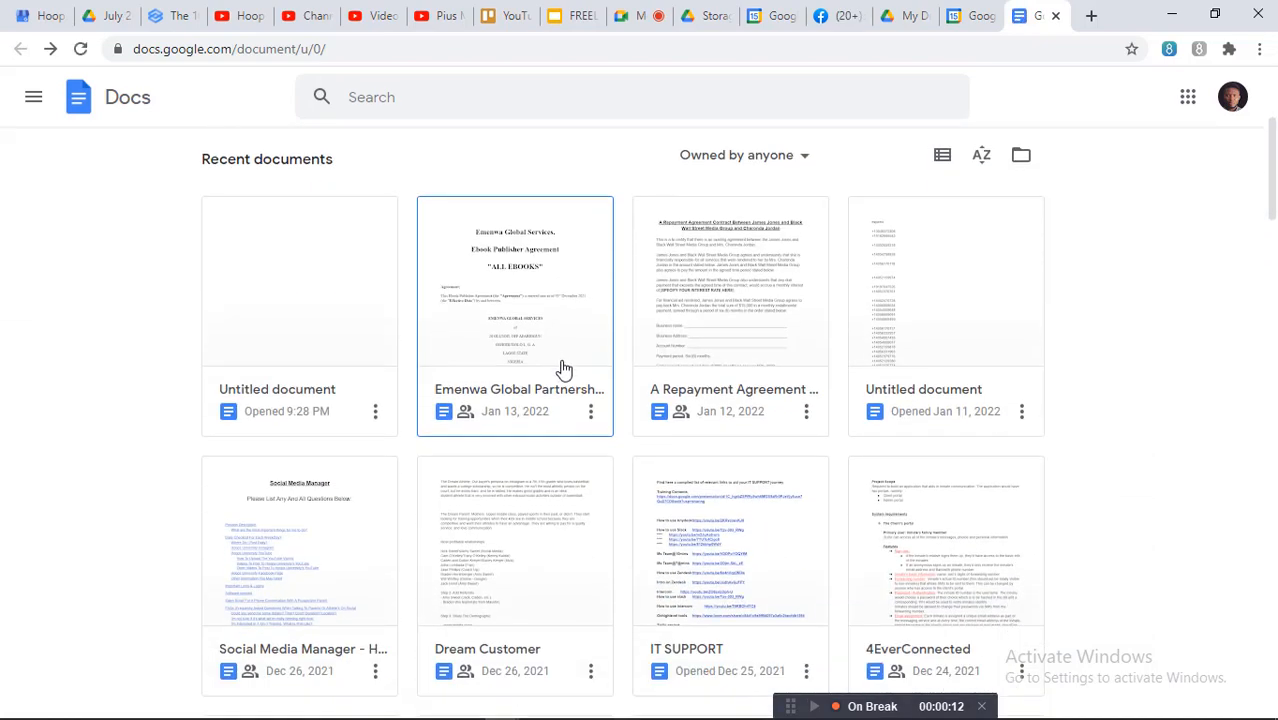
{"action": "scroll", "coordinate": [680, 402], "scroll_direction": "down", "scroll_amount": 1}
{"action": "scroll", "coordinate": [680, 402], "scroll_direction": "down", "scroll_amount": 1}
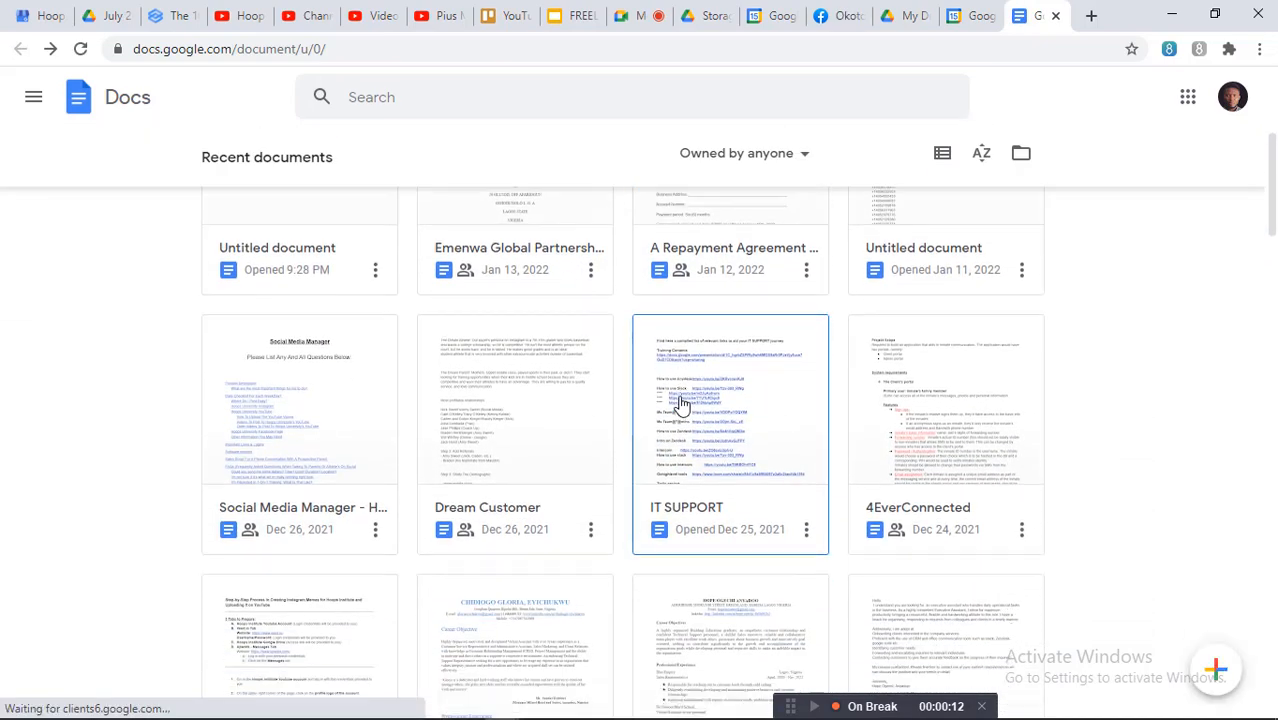
{"action": "left_click", "coordinate": [712, 395]}
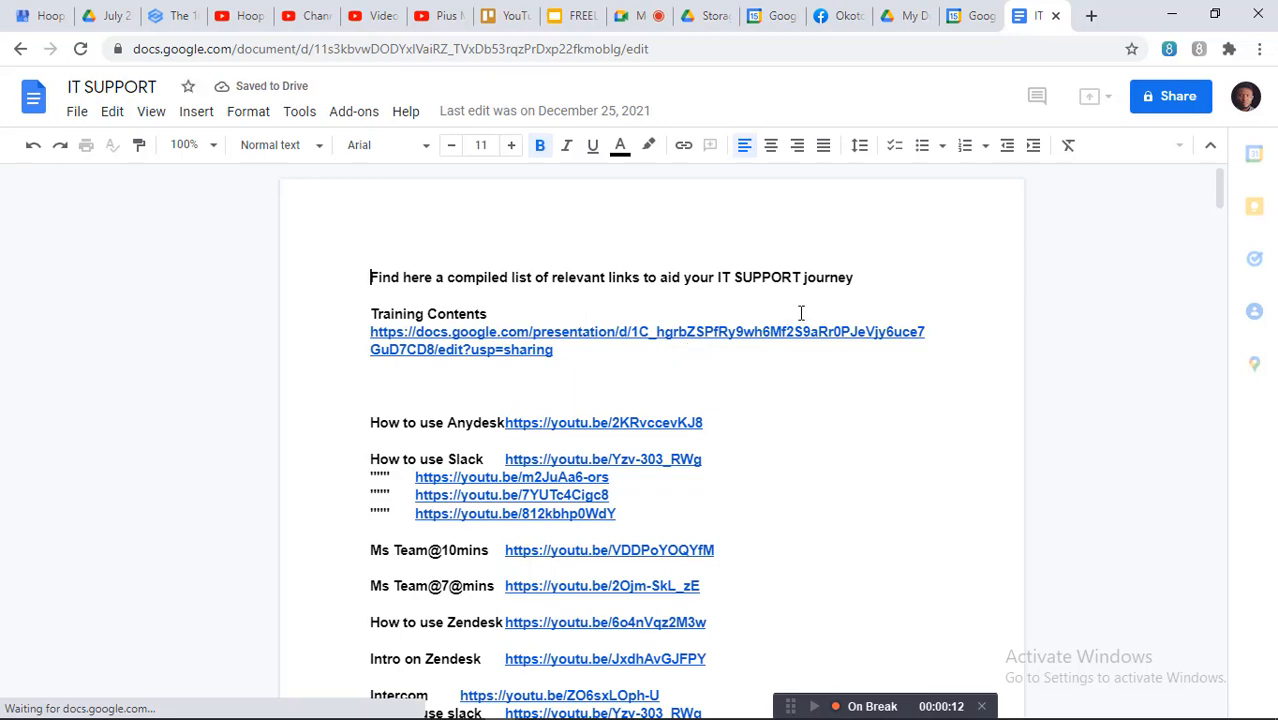
Look through the compiled training and tutorial links near the start of the IT SUPPORT document.
{"action": "scroll", "coordinate": [895, 277], "scroll_direction": "down", "scroll_amount": 2}
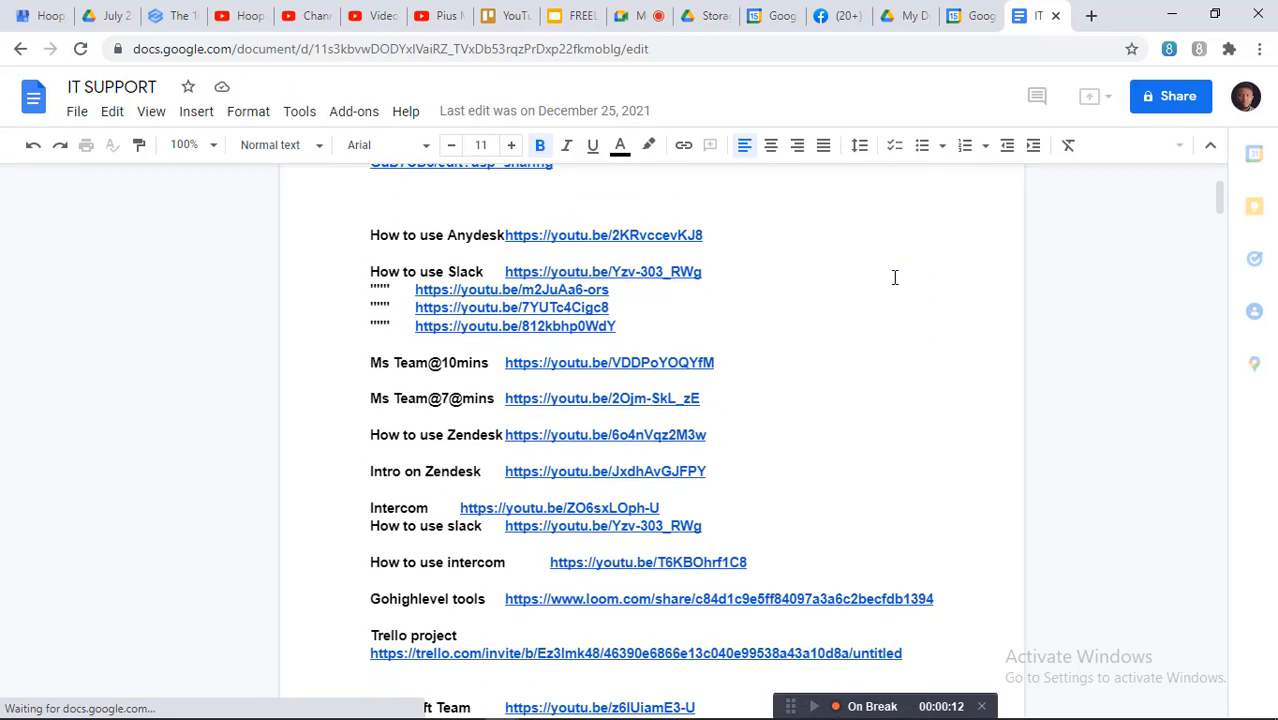
{"action": "scroll", "coordinate": [895, 277], "scroll_direction": "down", "scroll_amount": 2}
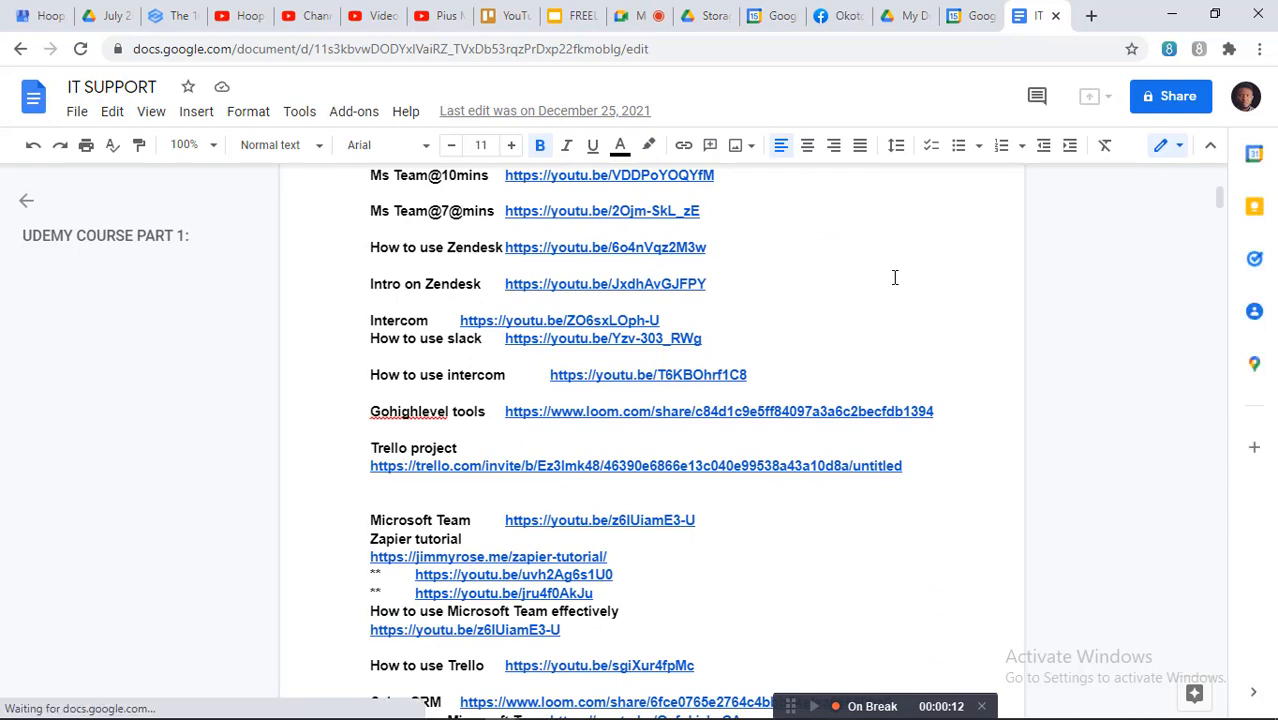
{"action": "scroll", "coordinate": [895, 277], "scroll_direction": "up", "scroll_amount": 1}
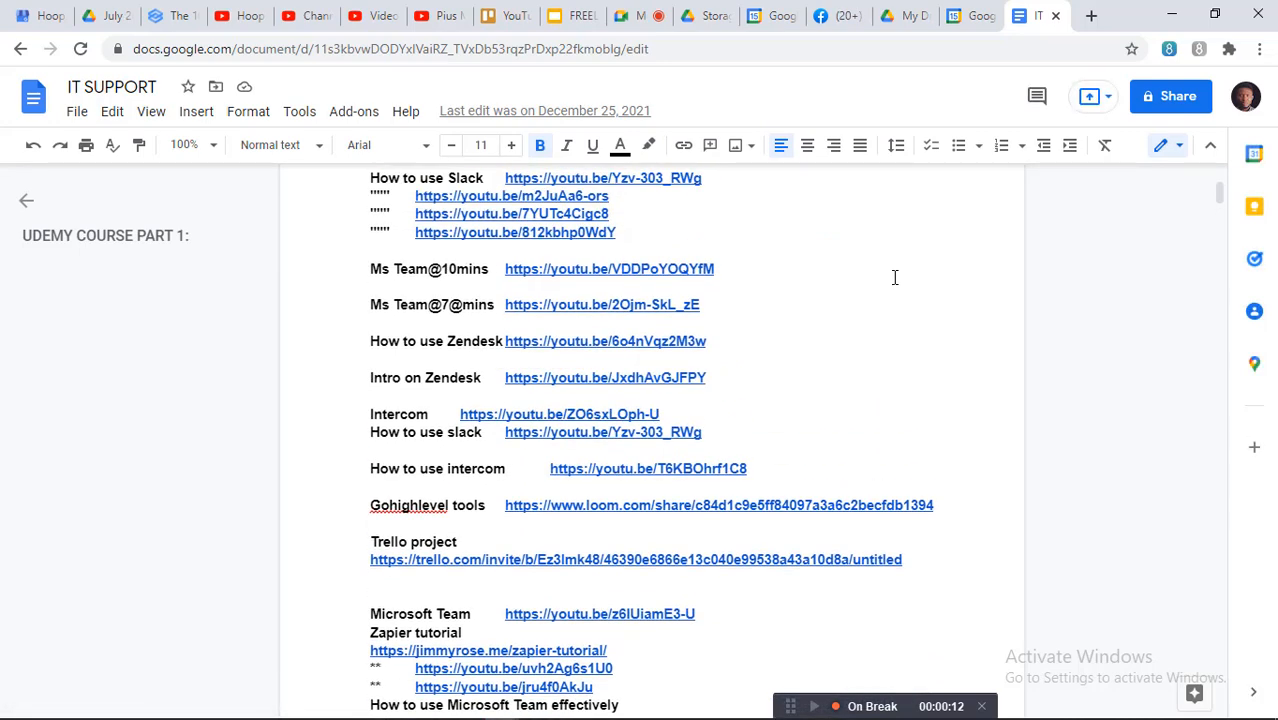
{"action": "scroll", "coordinate": [895, 277], "scroll_direction": "up", "scroll_amount": 1}
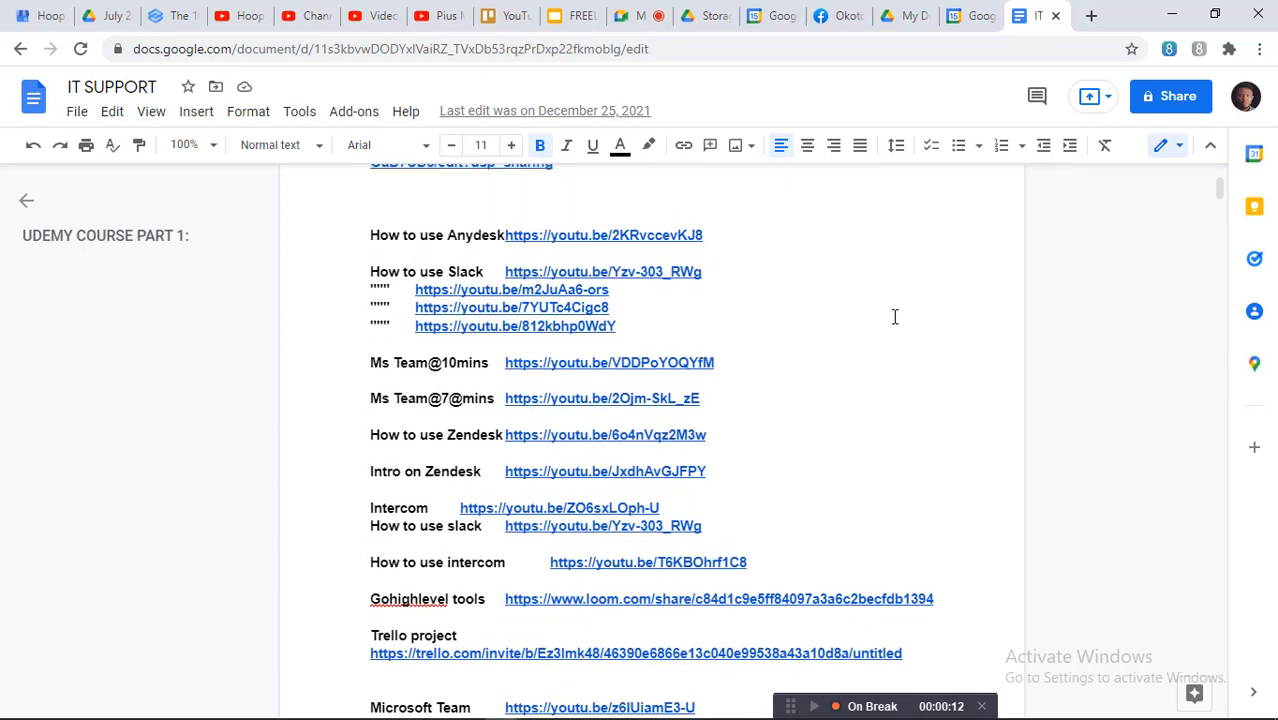
{"action": "scroll", "coordinate": [895, 316], "scroll_direction": "up", "scroll_amount": 2}
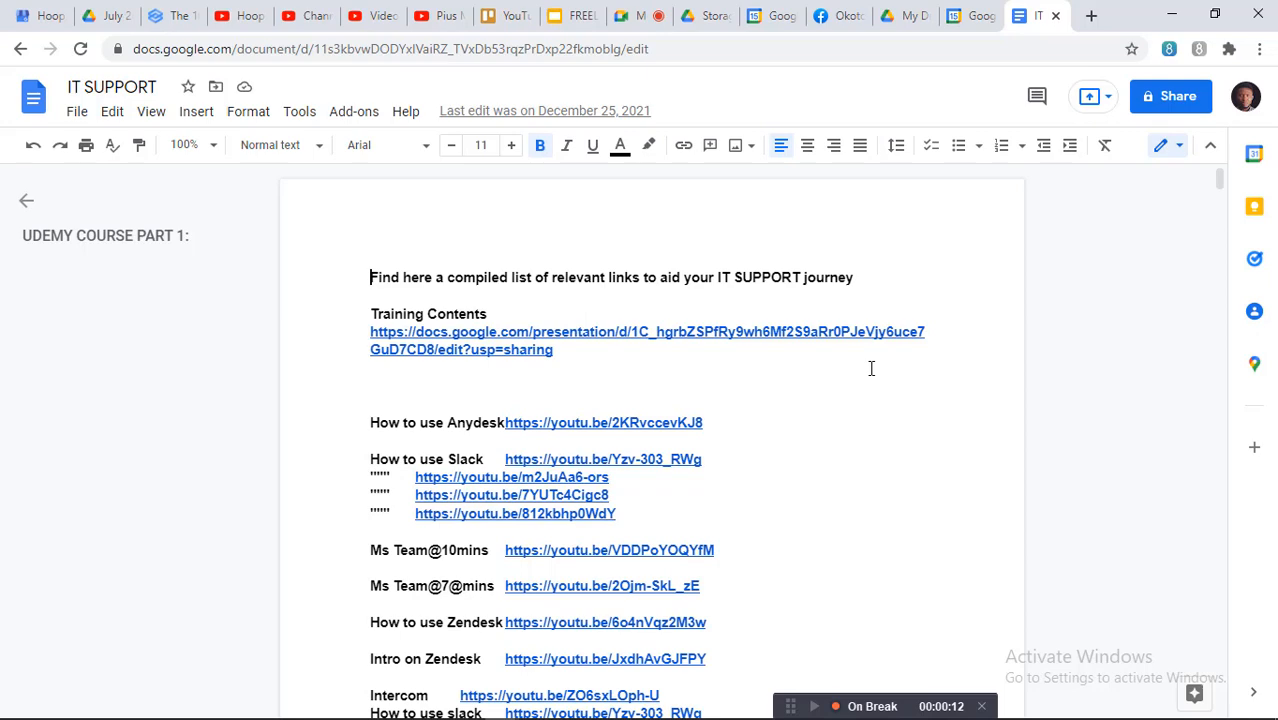
{"action": "scroll", "coordinate": [871, 368], "scroll_direction": "down", "scroll_amount": 2}
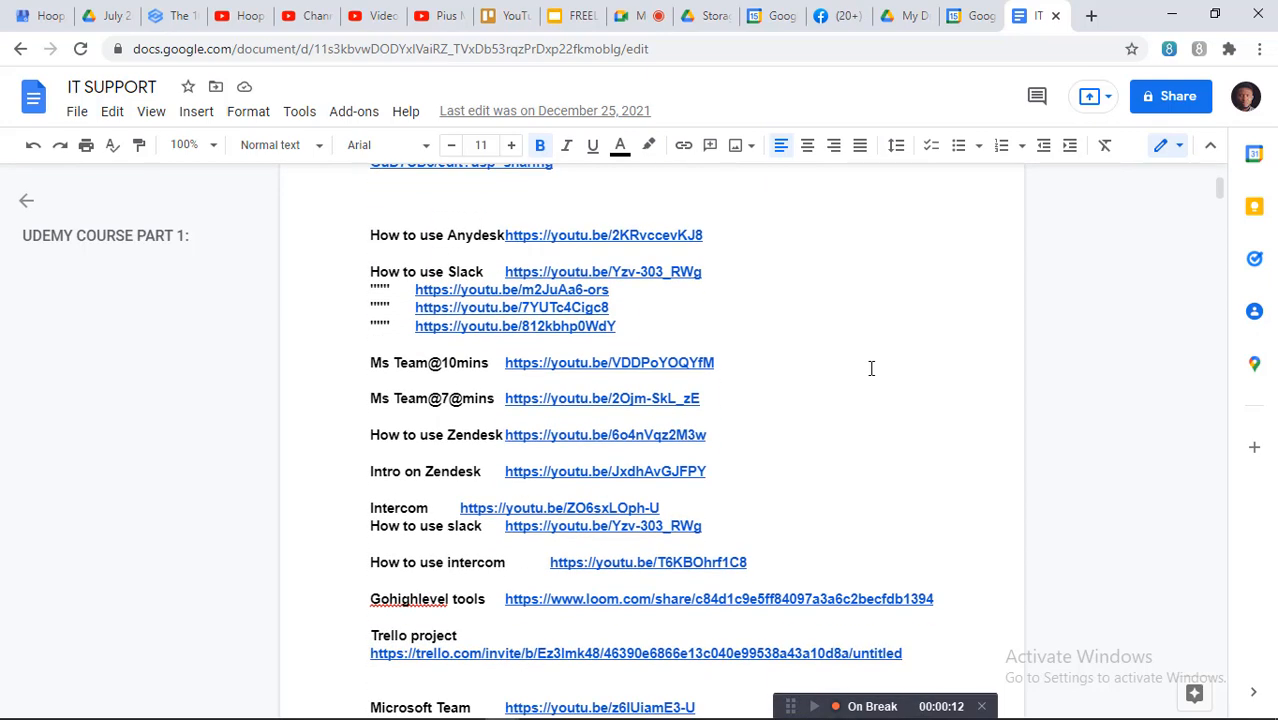
Look through the rest of the training and tutorial links in the IT SUPPORT document, and return to its beginning.
{"action": "scroll", "coordinate": [871, 368], "scroll_direction": "down", "scroll_amount": 2}
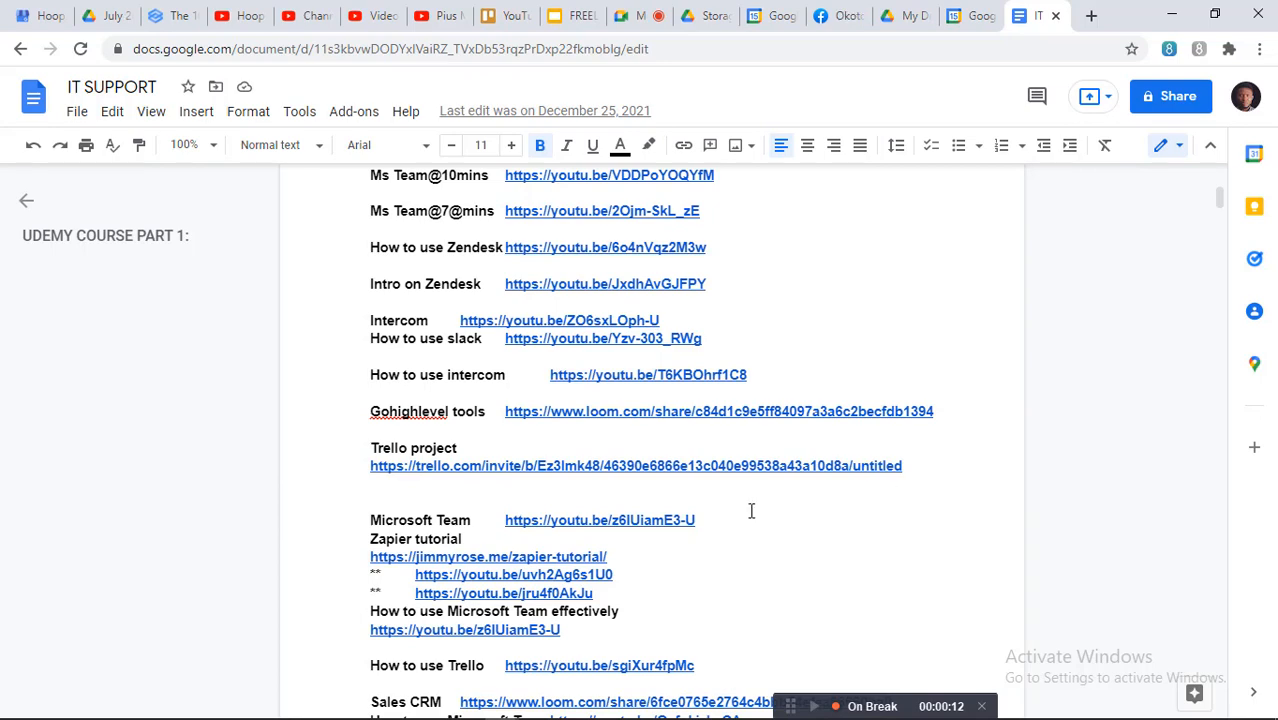
{"action": "scroll", "coordinate": [742, 506], "scroll_direction": "down", "scroll_amount": 5}
{"action": "scroll", "coordinate": [742, 506], "scroll_direction": "down", "scroll_amount": 5}
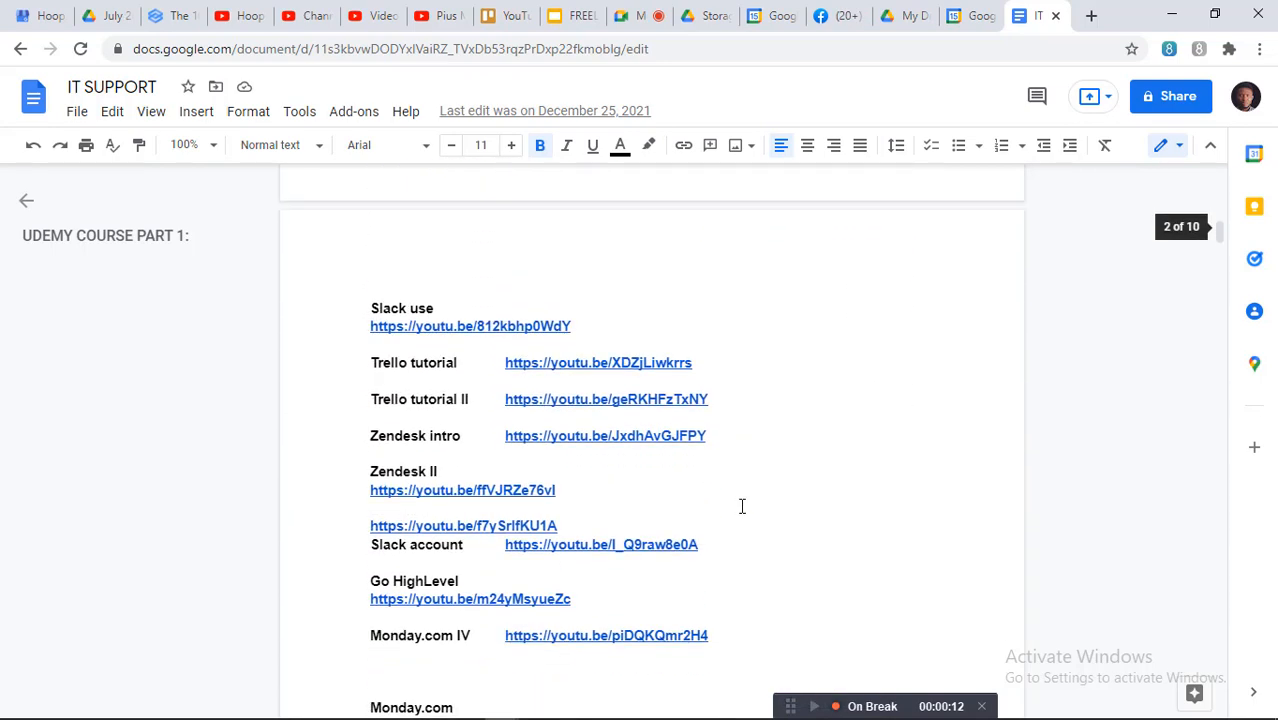
{"action": "scroll", "coordinate": [742, 506], "scroll_direction": "down", "scroll_amount": 10}
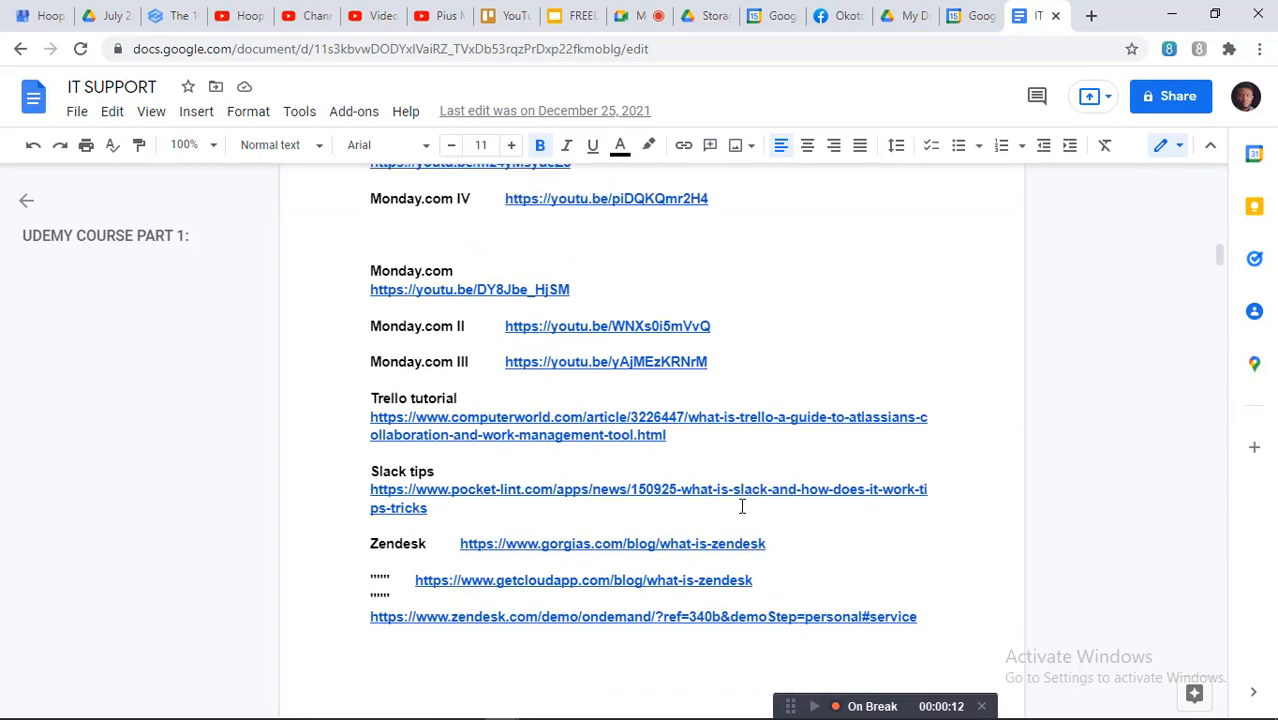
{"action": "scroll", "coordinate": [742, 506], "scroll_direction": "down", "scroll_amount": 10}
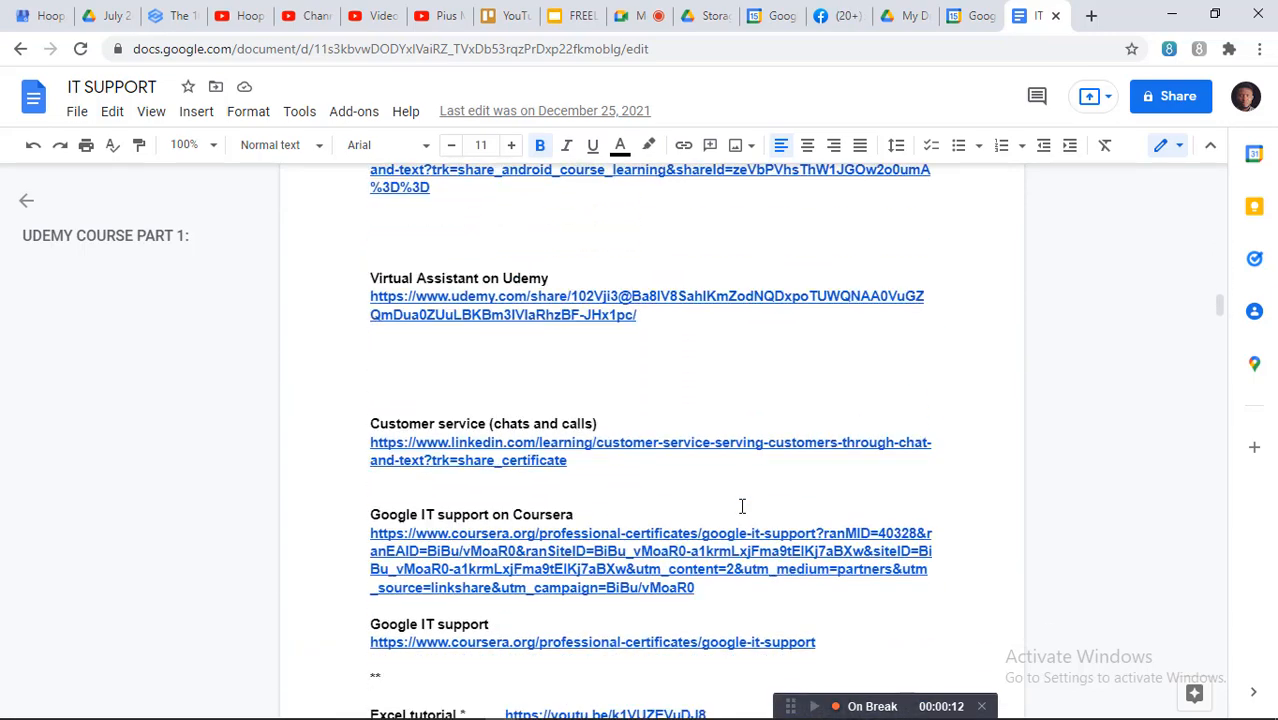
{"action": "scroll", "coordinate": [742, 506], "scroll_direction": "down", "scroll_amount": 10}
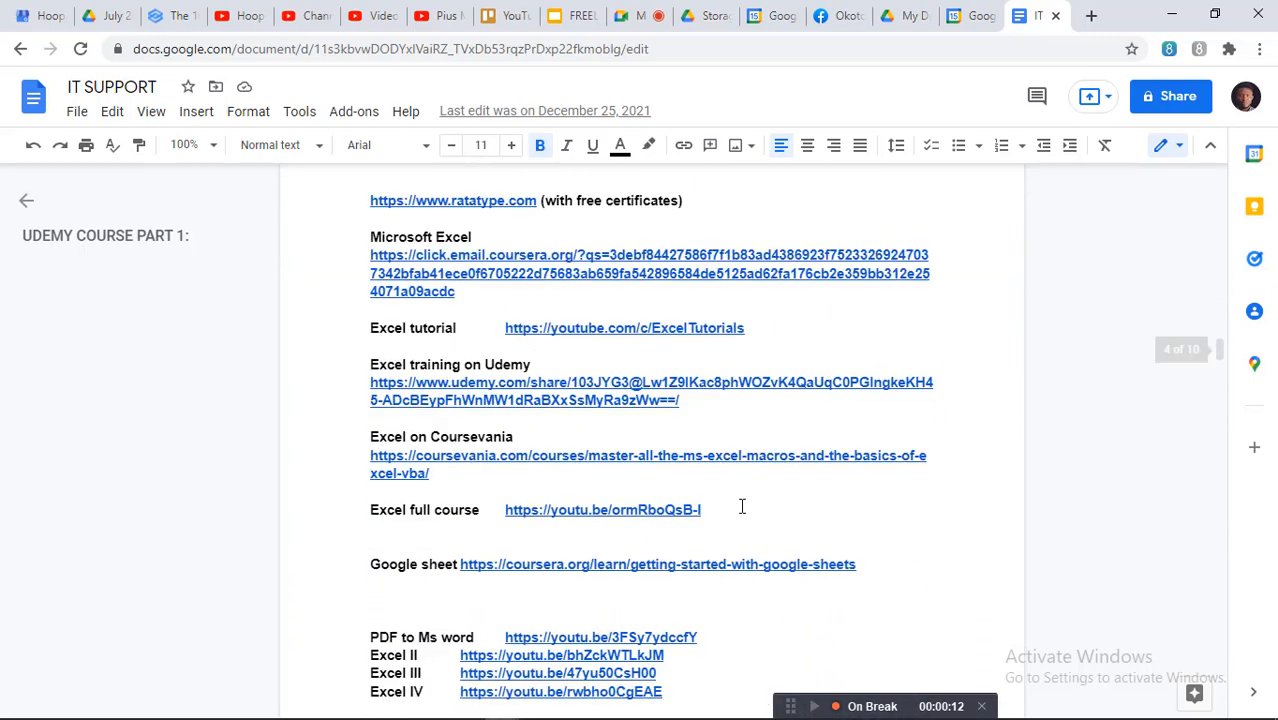
{"action": "scroll", "coordinate": [742, 506], "scroll_direction": "down", "scroll_amount": 10}
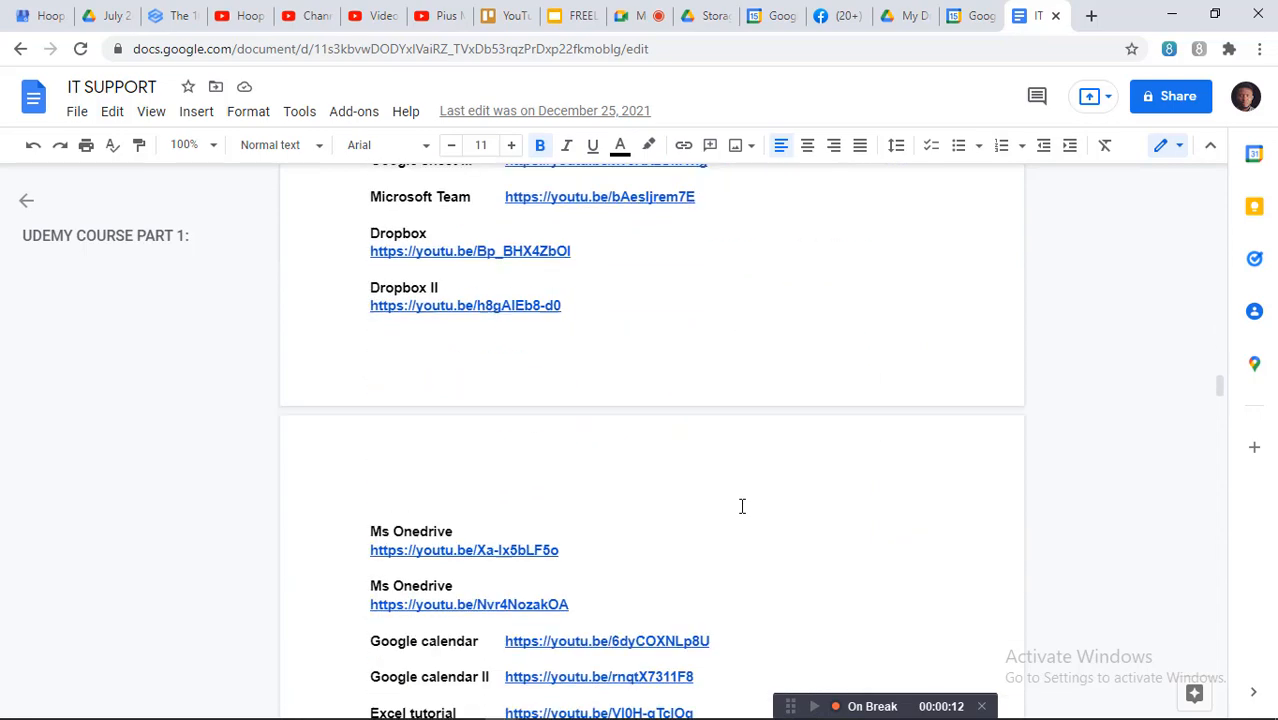
{"action": "scroll", "coordinate": [742, 506], "scroll_direction": "down", "scroll_amount": 10}
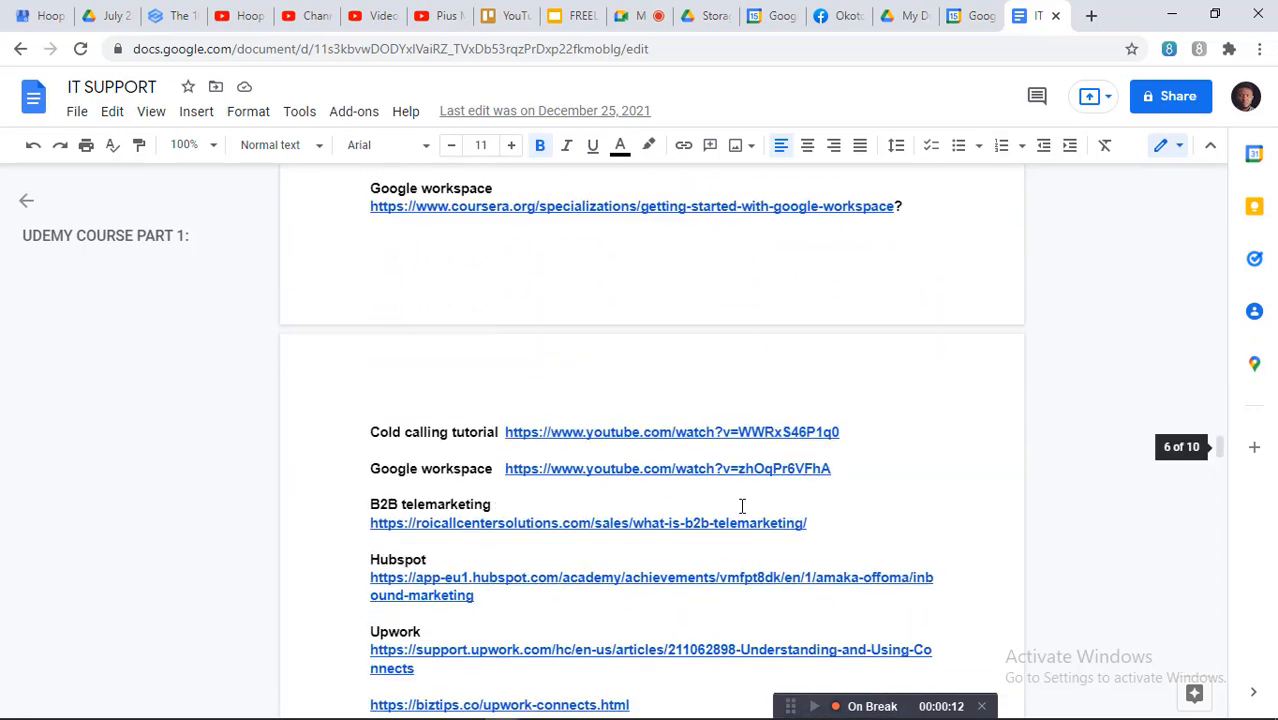
{"action": "scroll", "coordinate": [742, 506], "scroll_direction": "down", "scroll_amount": 15}
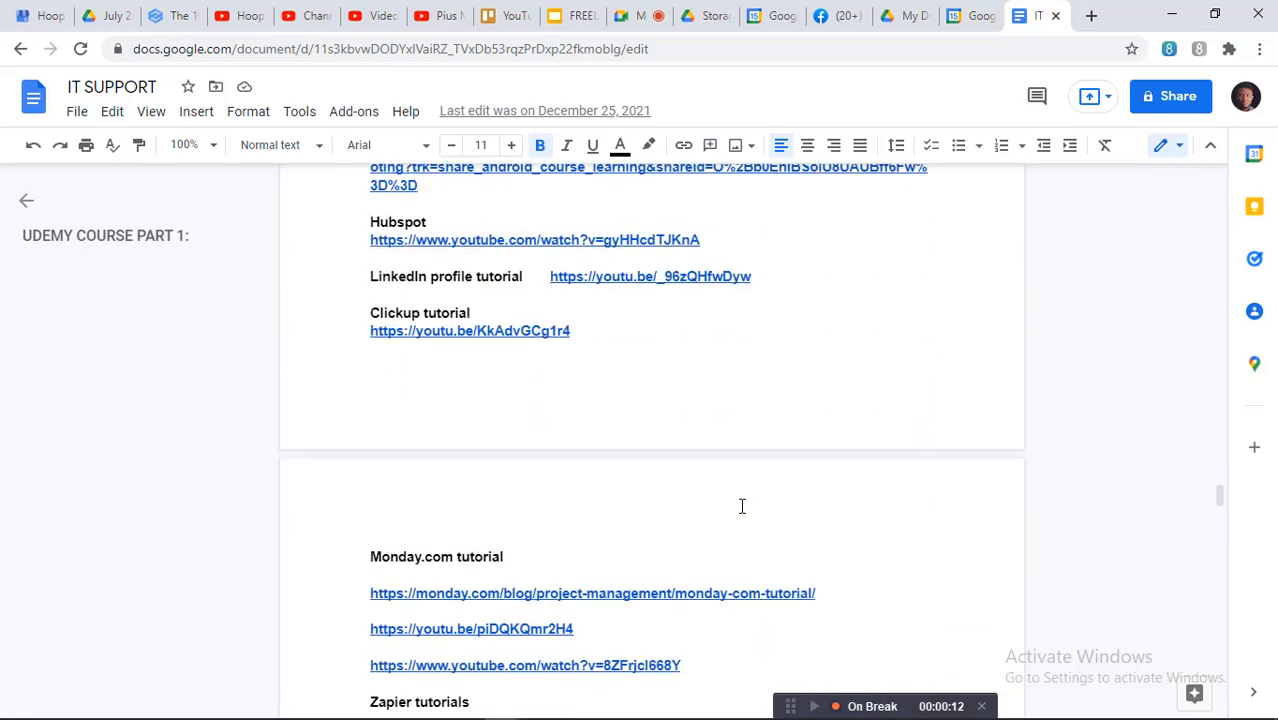
{"action": "scroll", "coordinate": [744, 503], "scroll_direction": "down", "scroll_amount": 12}
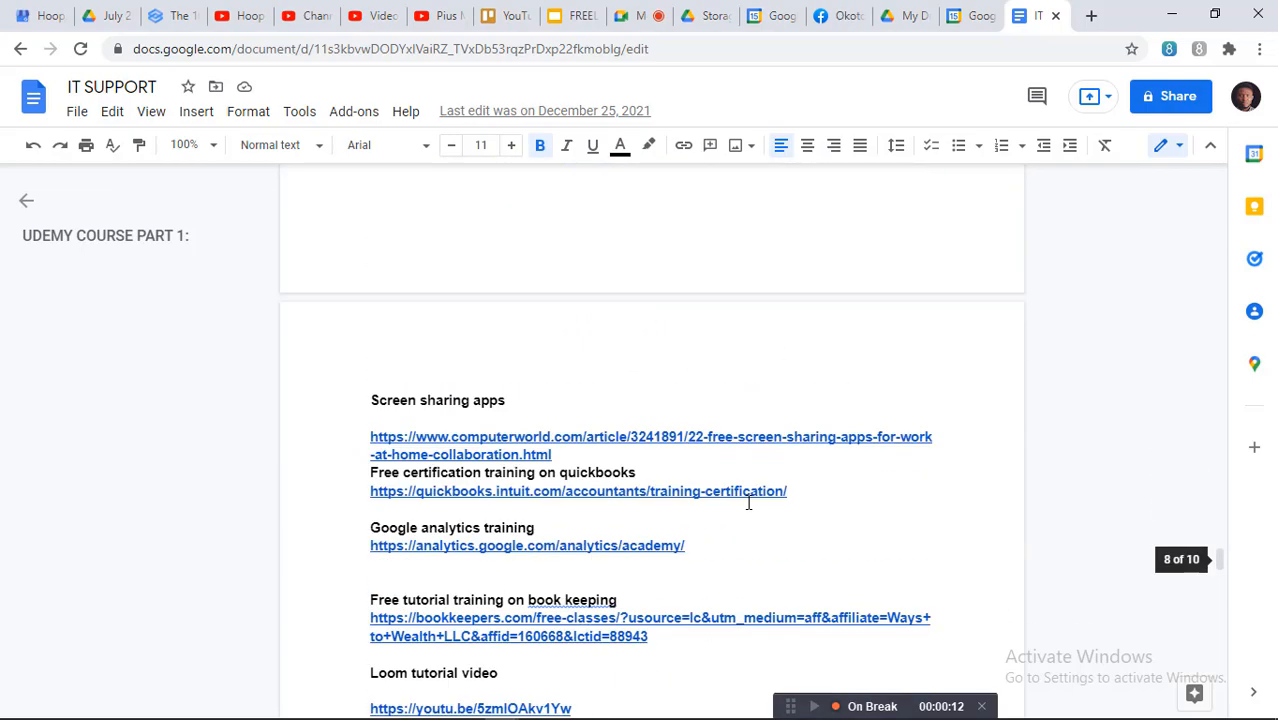
{"action": "scroll", "coordinate": [746, 502], "scroll_direction": "up", "scroll_amount": 18}
{"action": "scroll", "coordinate": [748, 502], "scroll_direction": "up", "scroll_amount": 20}
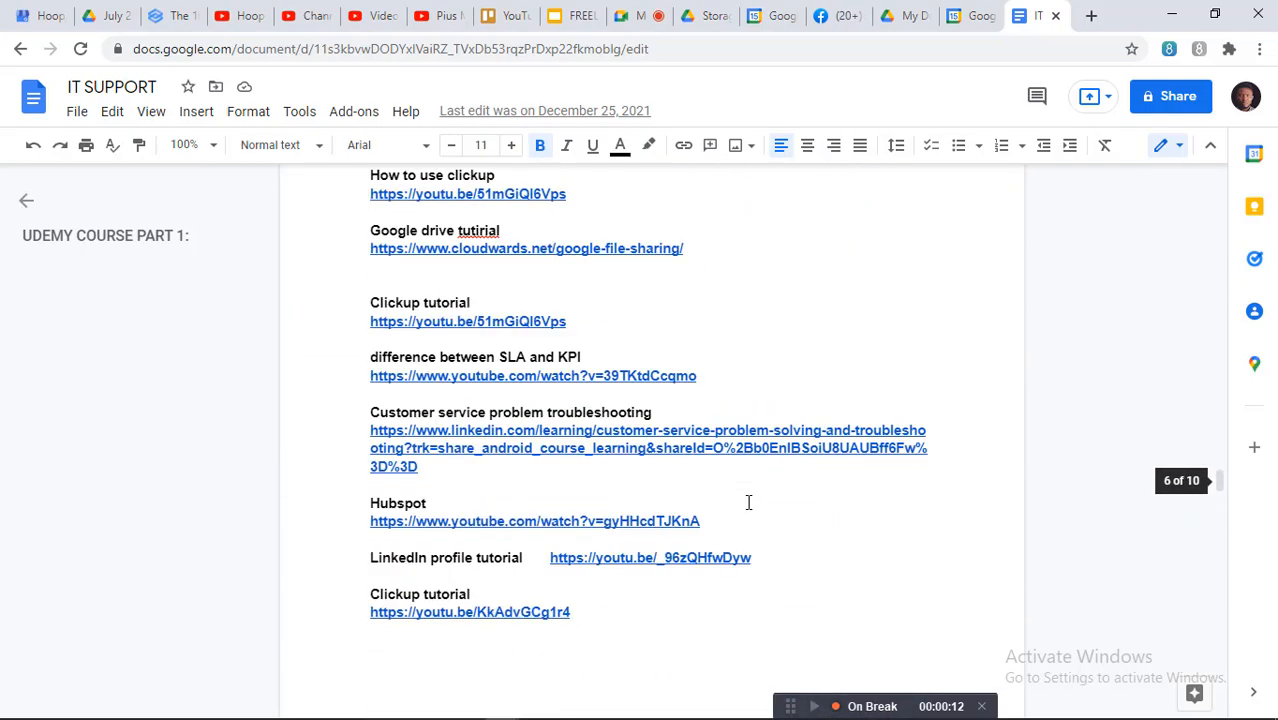
{"action": "scroll", "coordinate": [748, 502], "scroll_direction": "up", "scroll_amount": 20}
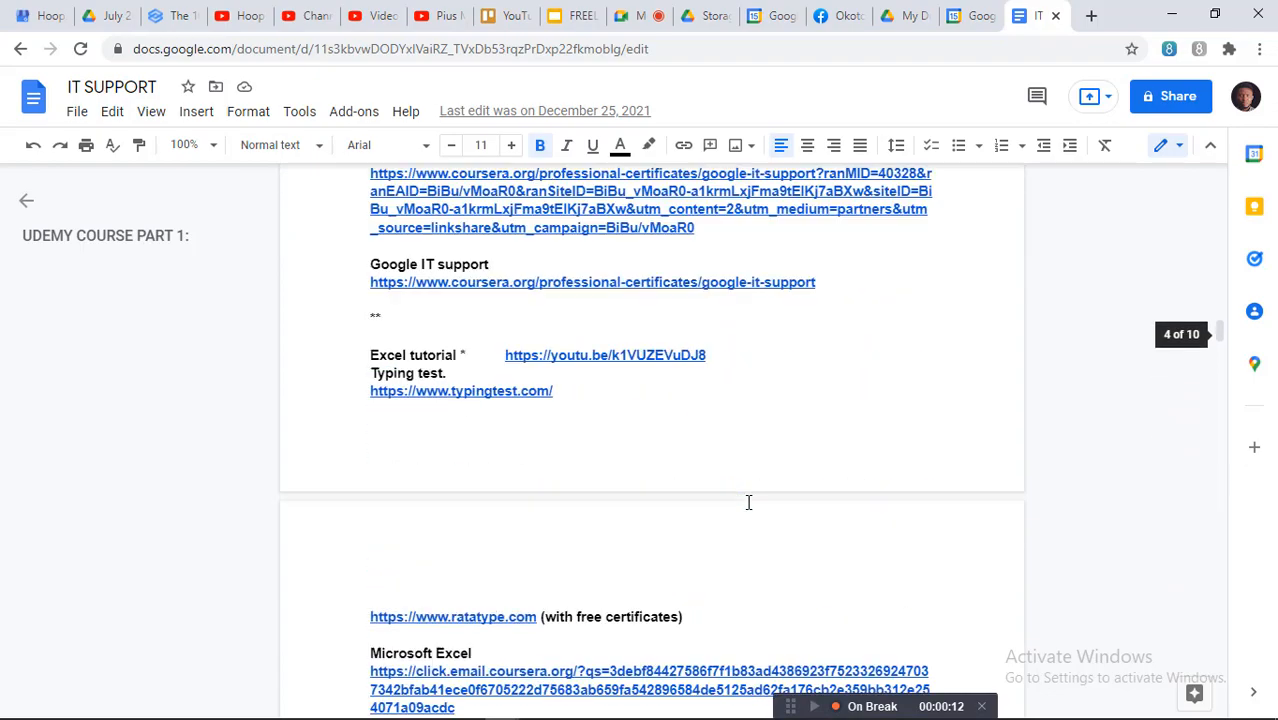
{"action": "scroll", "coordinate": [748, 502], "scroll_direction": "up", "scroll_amount": 15}
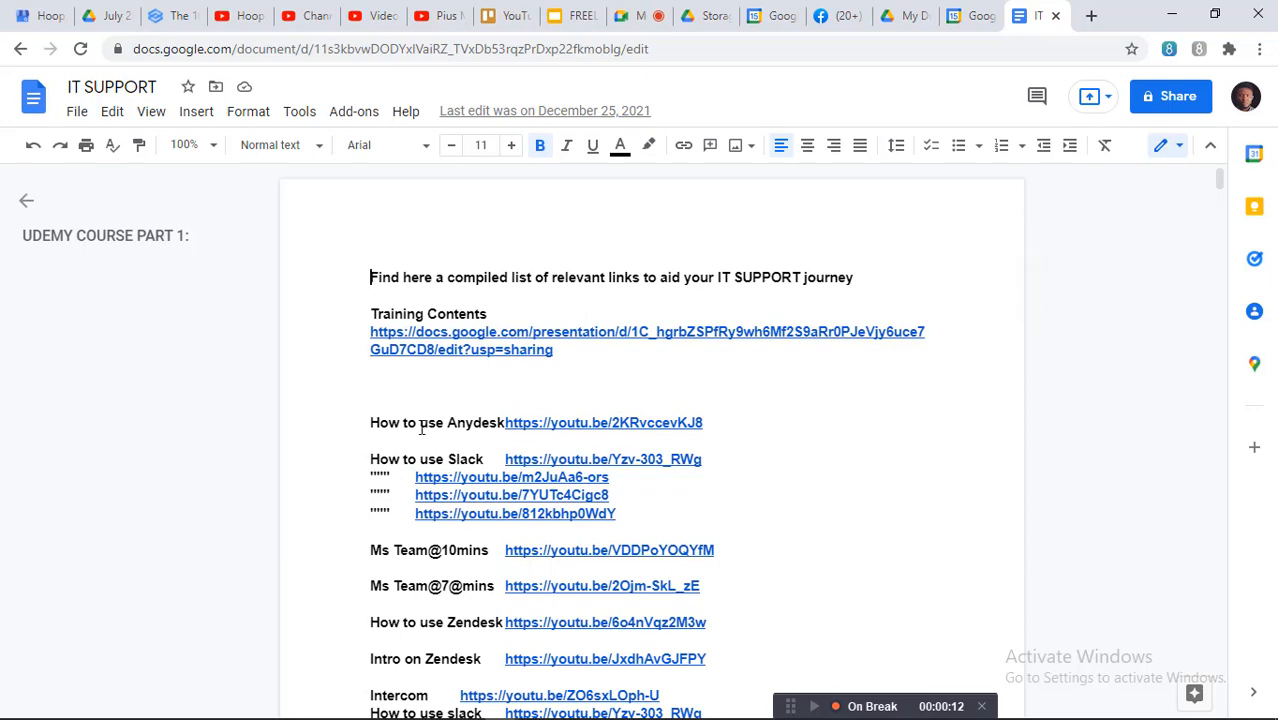
Copy the IT SUPPORT links from "How to use Anydesk" through the end of the document into a new blank document.
{"action": "left_click", "coordinate": [450, 665], "text": "shift"}
{"action": "left_click_drag", "start_coordinate": [470, 714], "coordinate": [647, 626]}
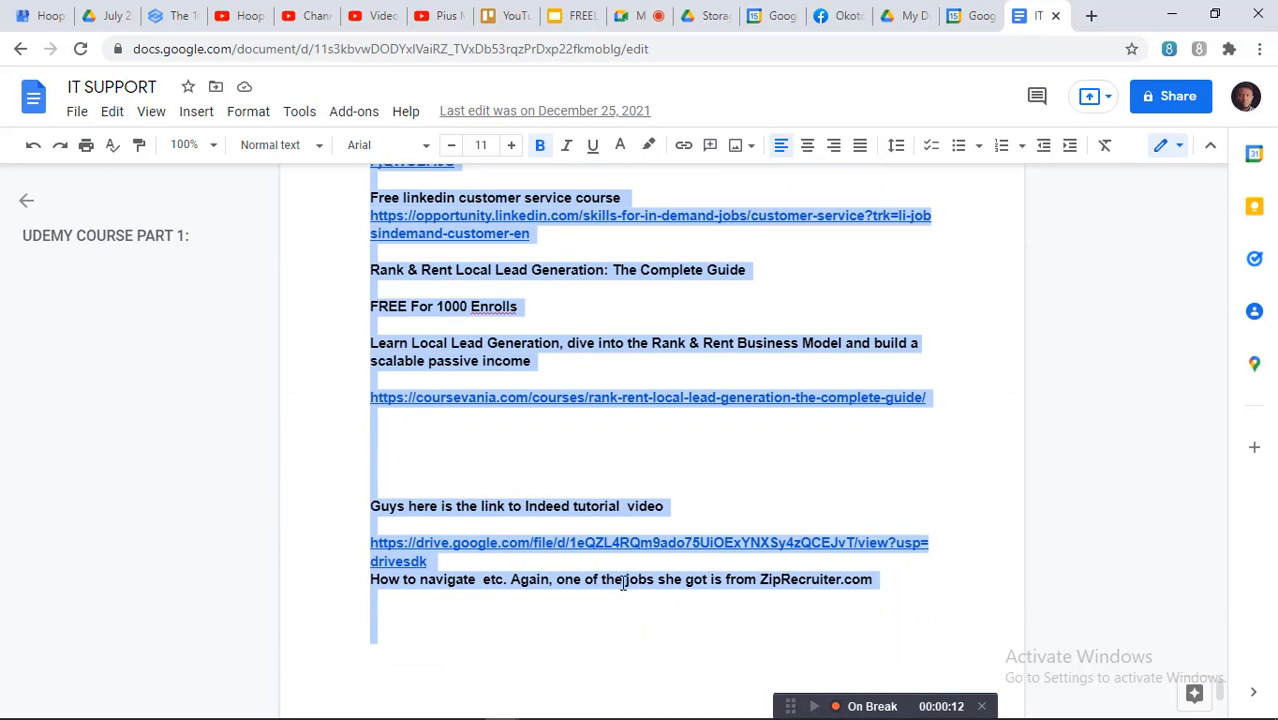
{"action": "left_click", "coordinate": [77, 112]}
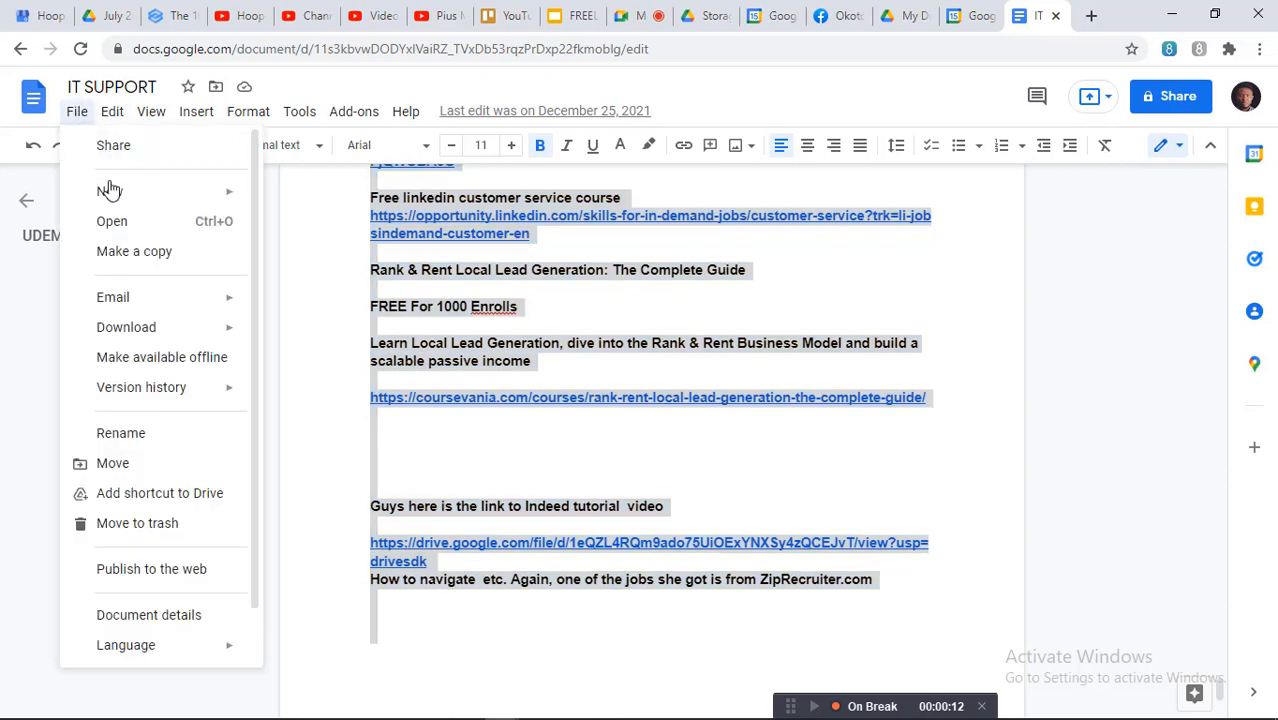
{"action": "mouse_move", "coordinate": [117, 194]}
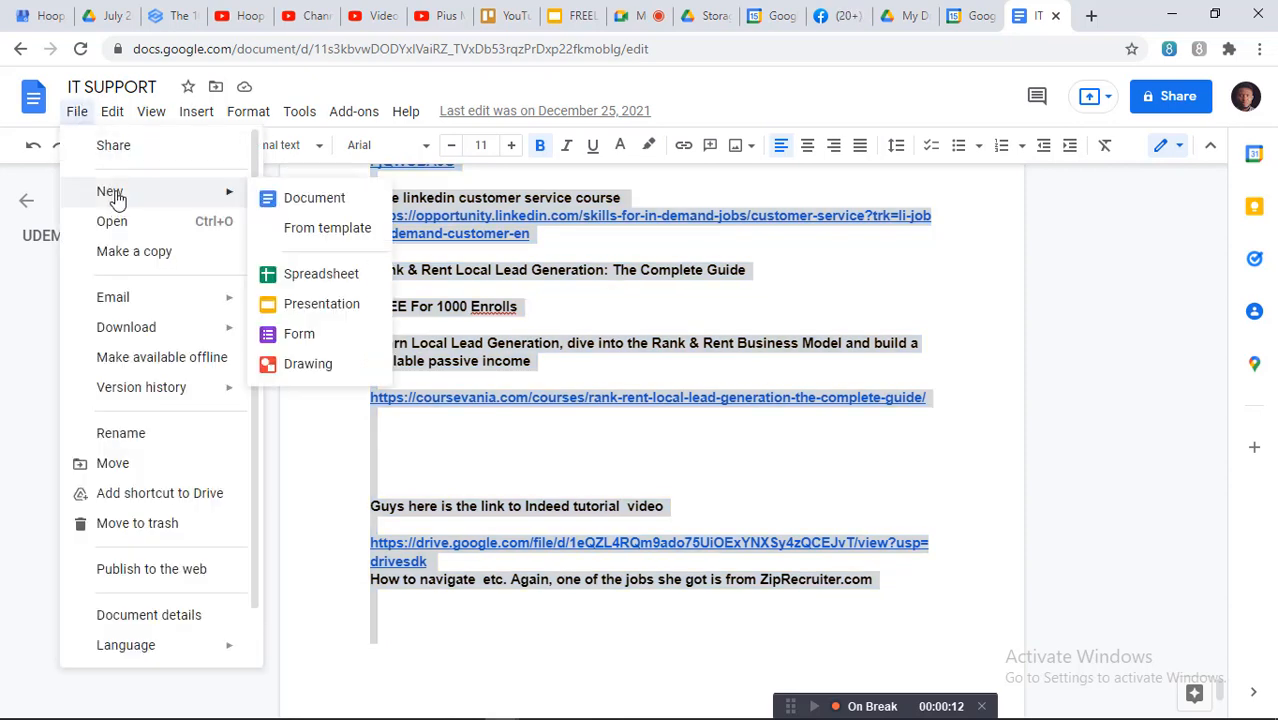
{"action": "left_click", "coordinate": [287, 199]}
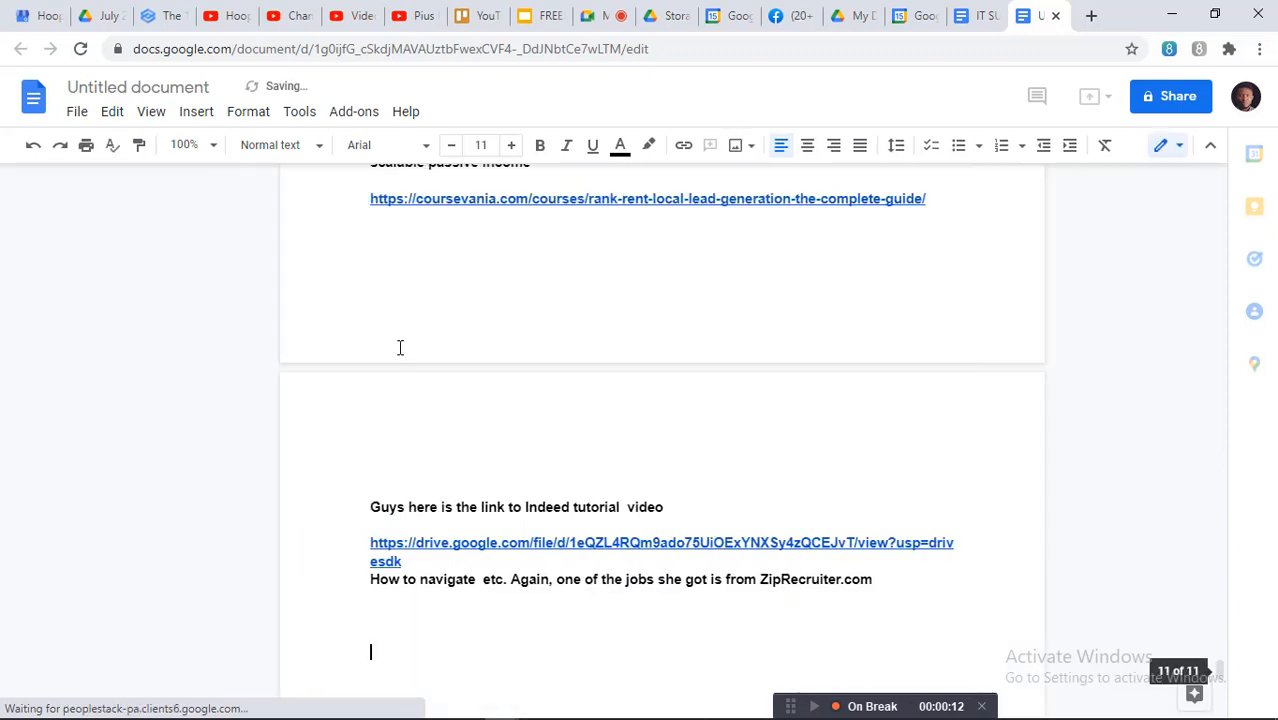
Rename the new document as FREELANCE LEARNING LINKS.
{"action": "scroll", "coordinate": [420, 320], "scroll_direction": "up", "scroll_amount": 7}
{"action": "scroll", "coordinate": [438, 293], "scroll_direction": "up", "scroll_amount": 15}
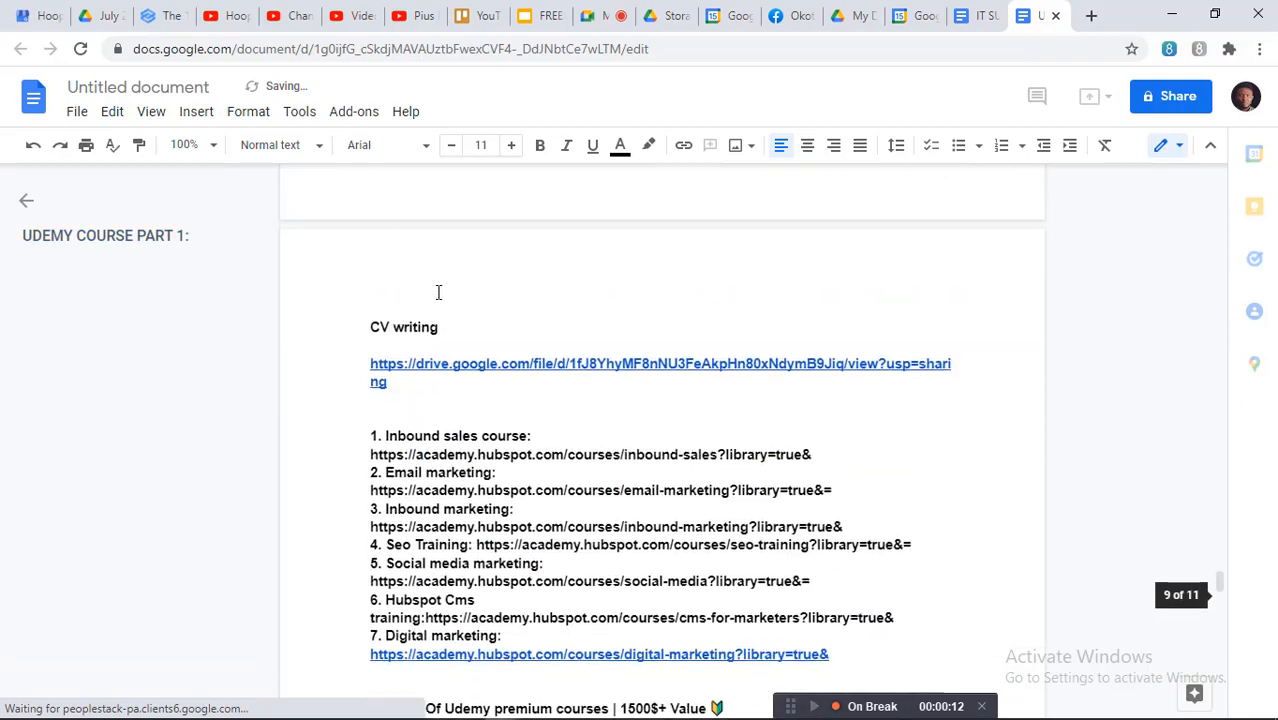
{"action": "scroll", "coordinate": [438, 293], "scroll_direction": "up", "scroll_amount": 20}
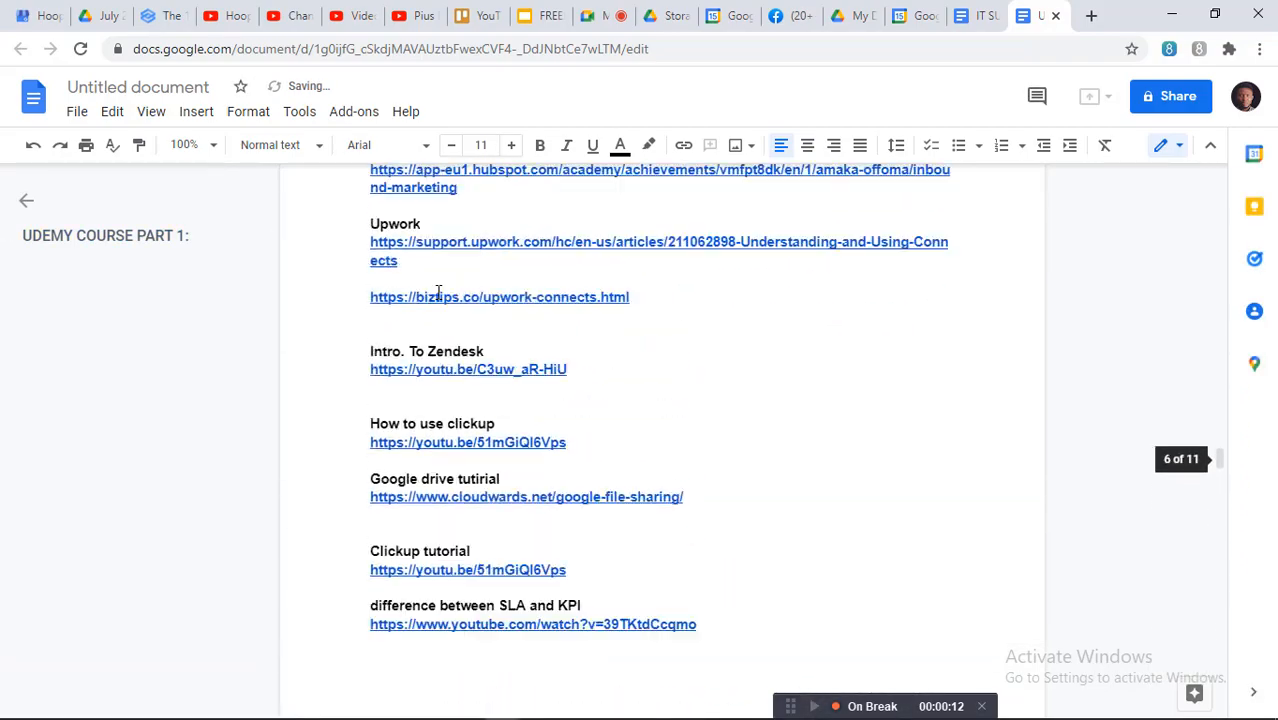
{"action": "scroll", "coordinate": [438, 293], "scroll_direction": "up", "scroll_amount": 20}
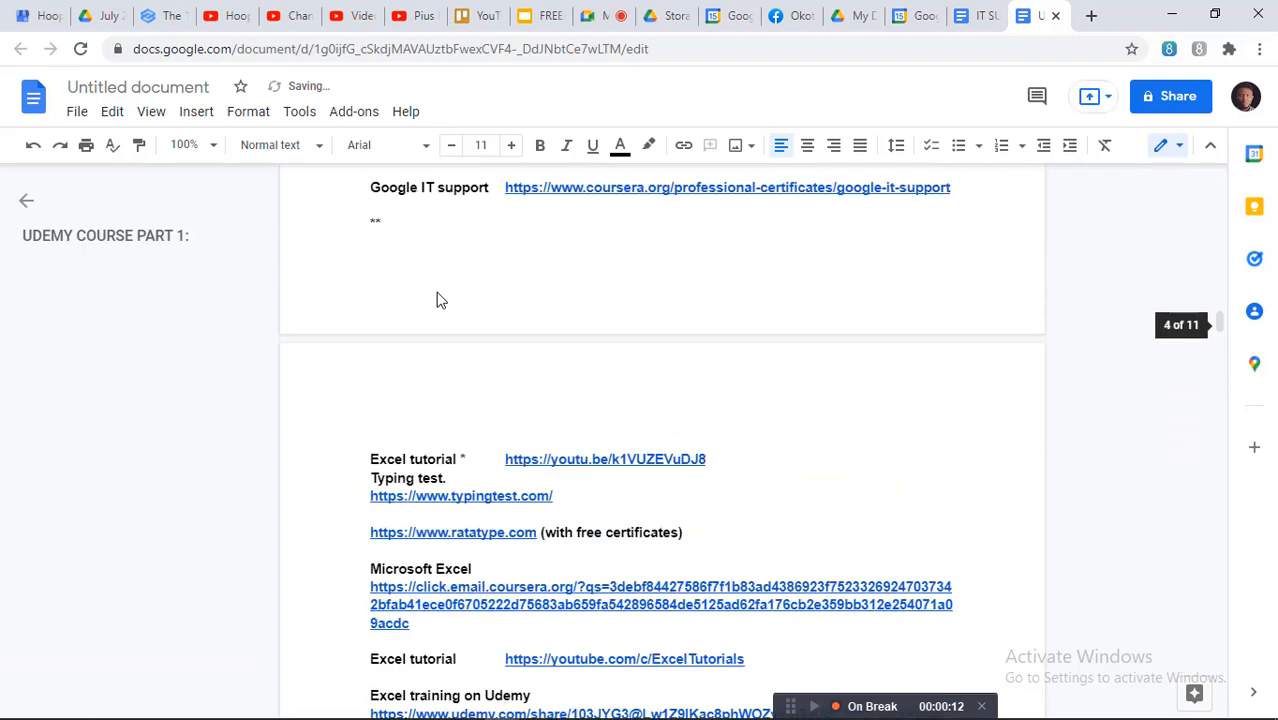
{"action": "scroll", "coordinate": [438, 293], "scroll_direction": "up", "scroll_amount": 4}
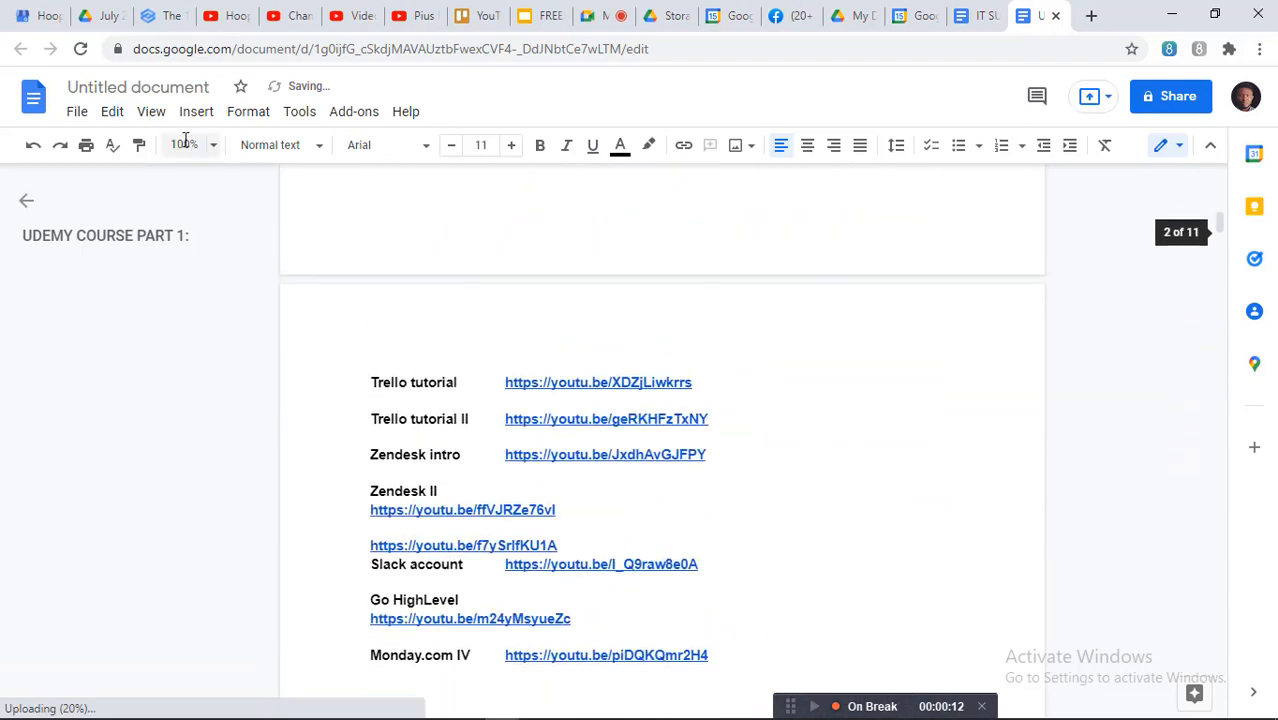
{"action": "left_click", "coordinate": [160, 87]}
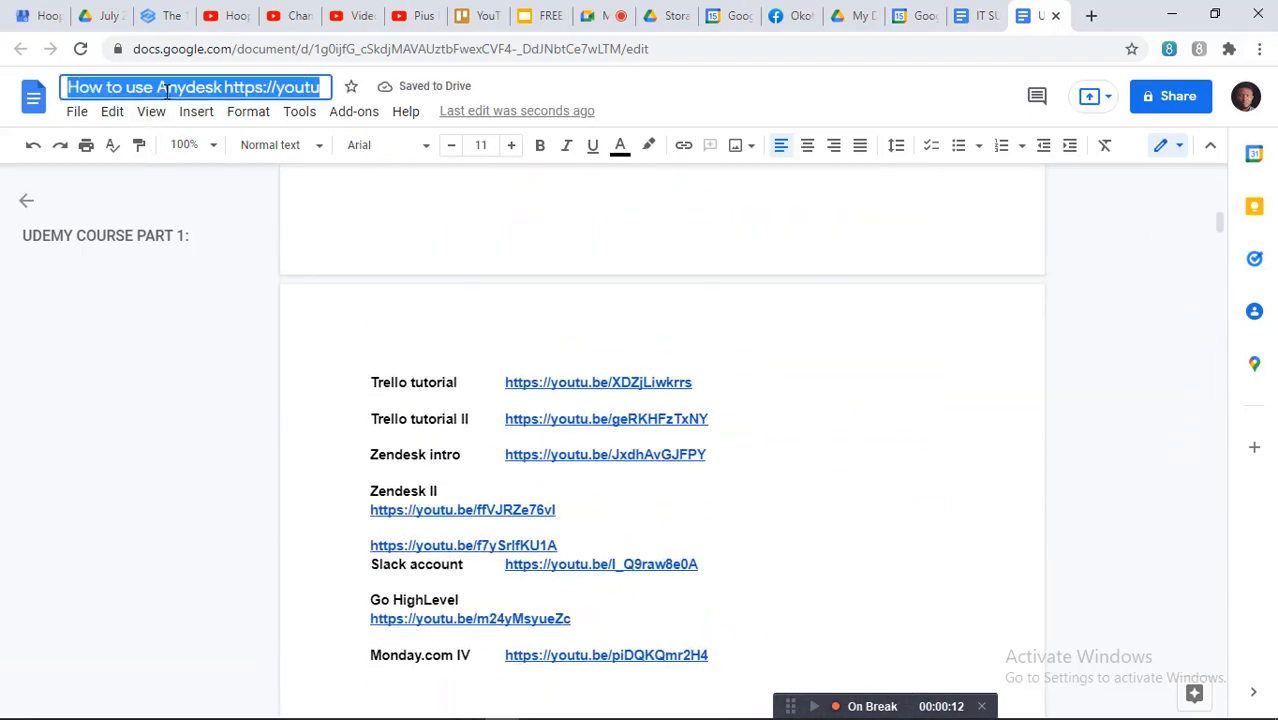
{"action": "type", "text": "FR"}
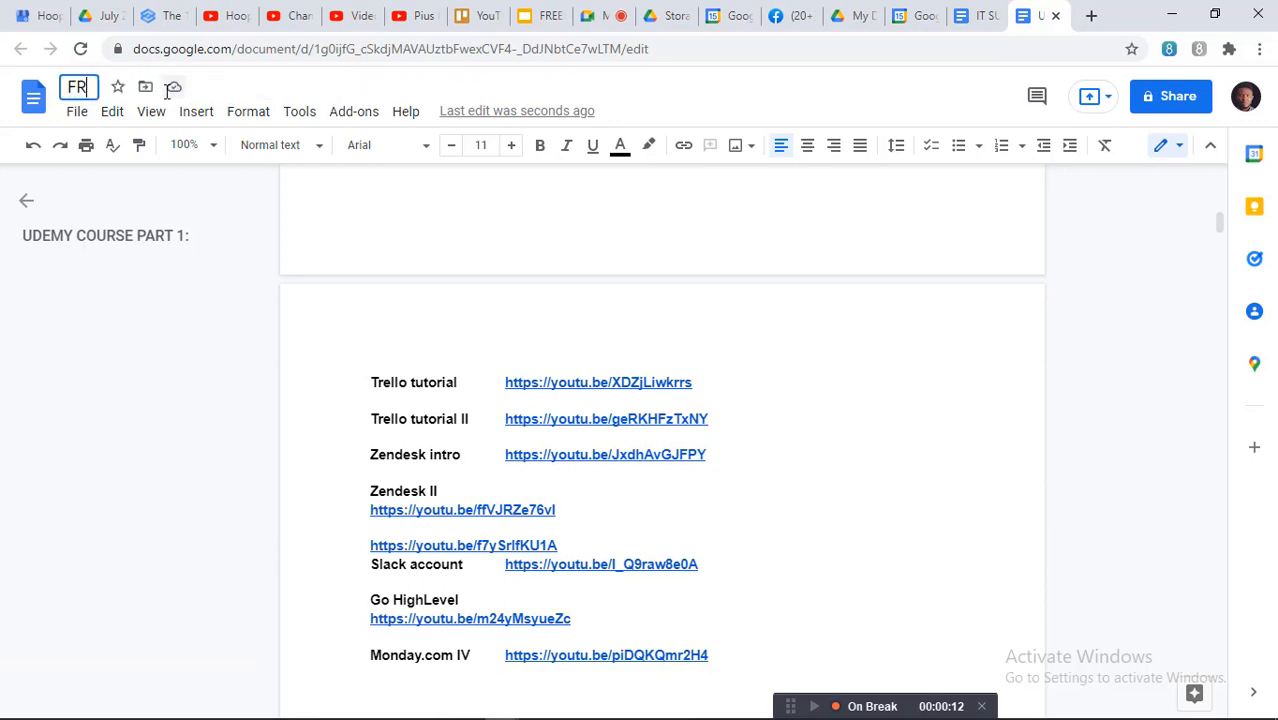
{"action": "type", "text": "EELANCE"}
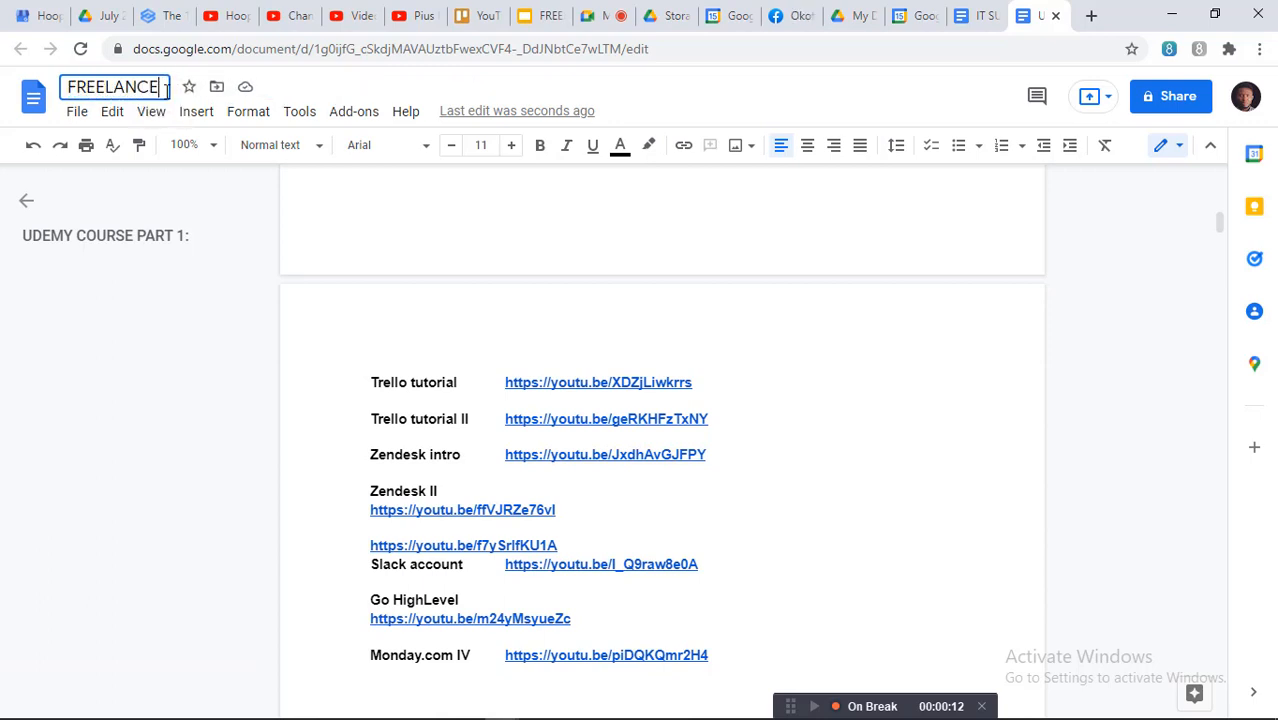
{"action": "type", "text": " LEARNING"}
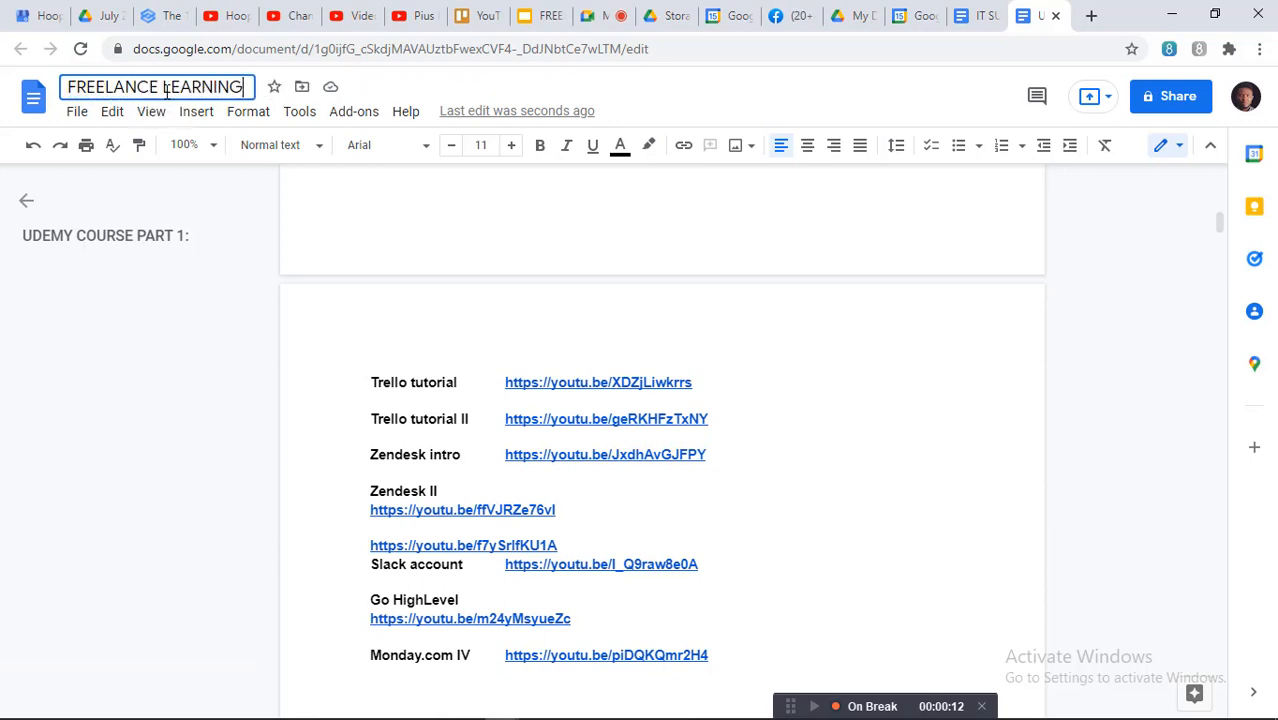
{"action": "type", "text": " LINKS"}
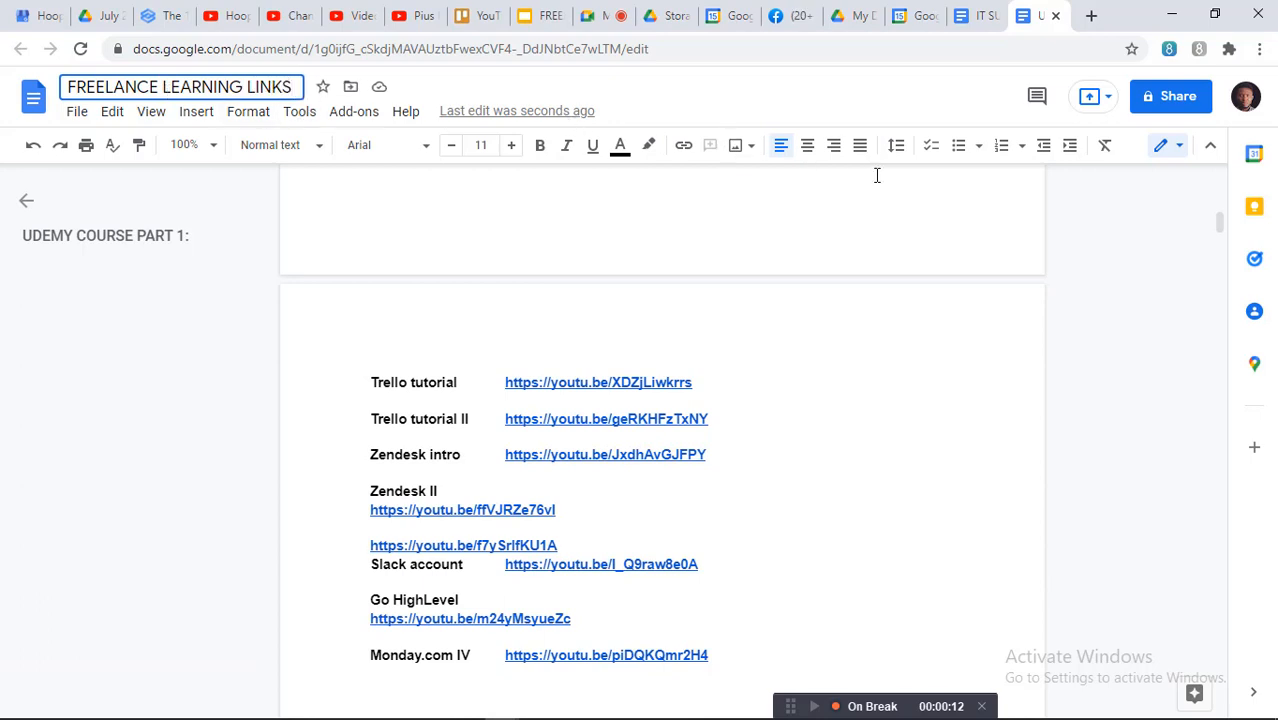
{"action": "key", "text": "Return"}
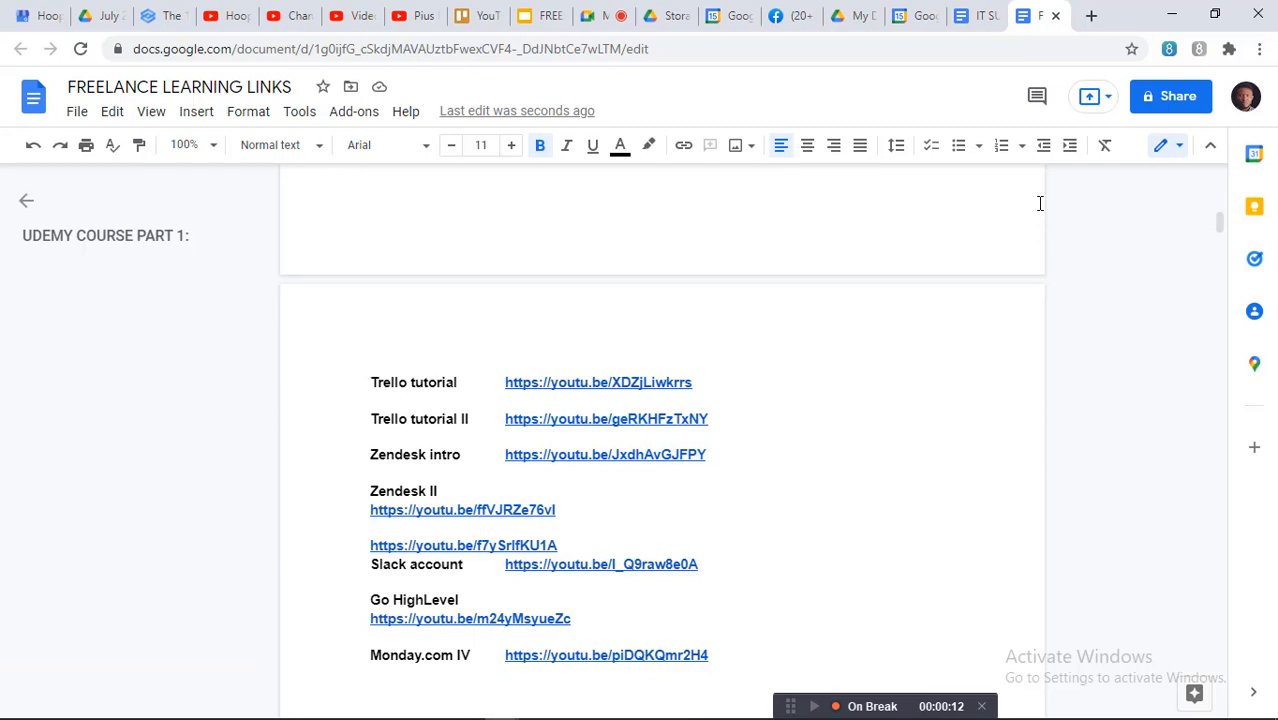
Look over the first links in the FREELANCE LEARNING LINKS document and change its sharing access to anyone with the link.
{"action": "scroll", "coordinate": [1007, 260], "scroll_direction": "up", "scroll_amount": 10}
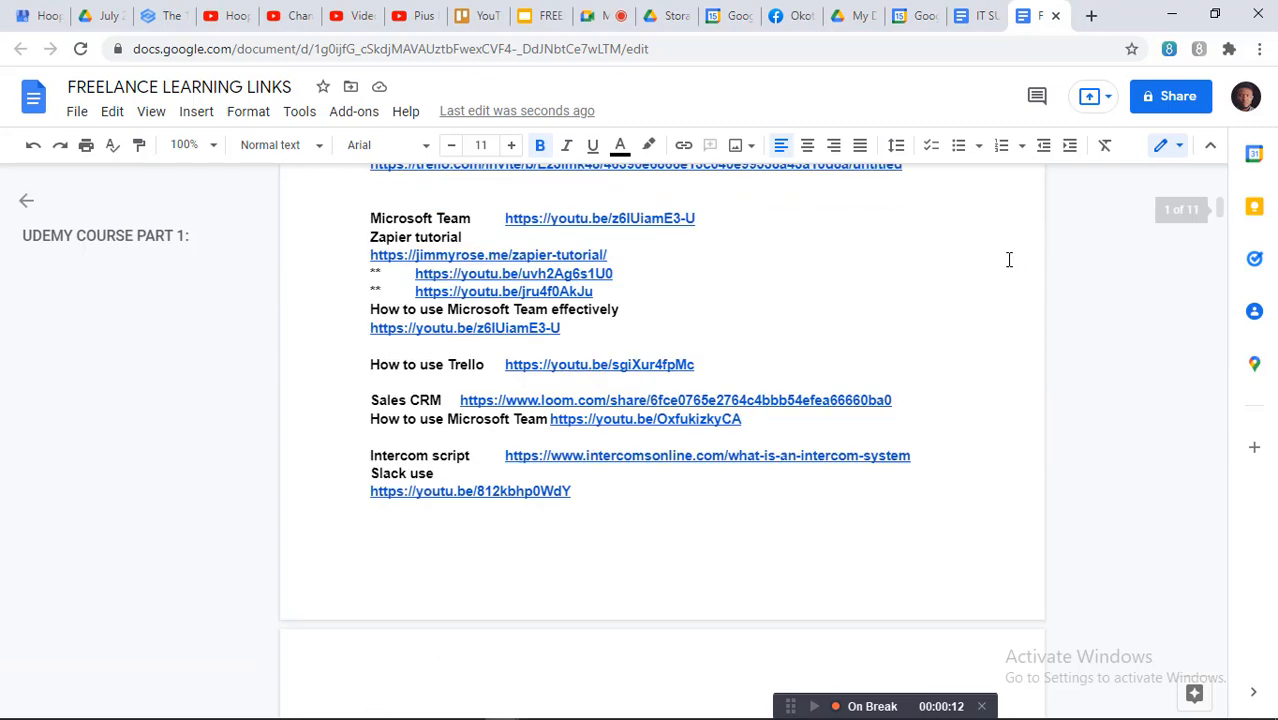
{"action": "scroll", "coordinate": [983, 223], "scroll_direction": "up", "scroll_amount": 2}
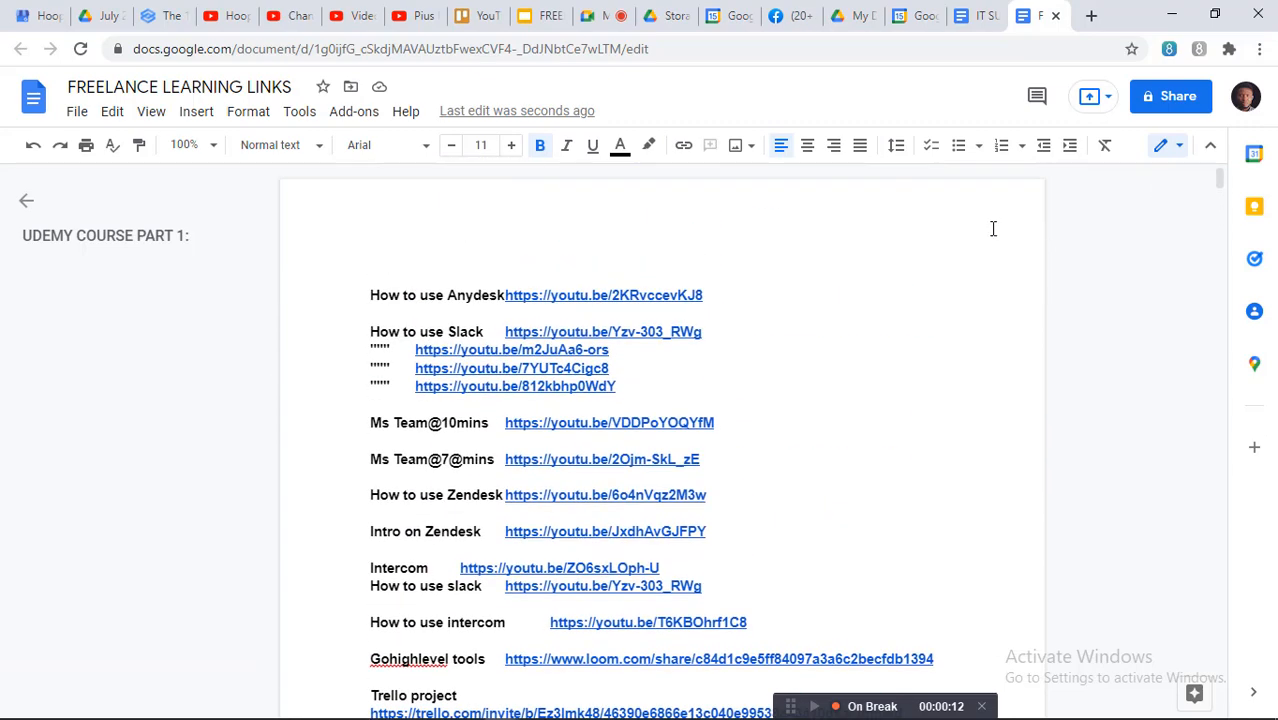
{"action": "scroll", "coordinate": [993, 229], "scroll_direction": "down", "scroll_amount": 15}
{"action": "scroll", "coordinate": [995, 248], "scroll_direction": "up", "scroll_amount": 6}
{"action": "scroll", "coordinate": [995, 248], "scroll_direction": "up", "scroll_amount": 8}
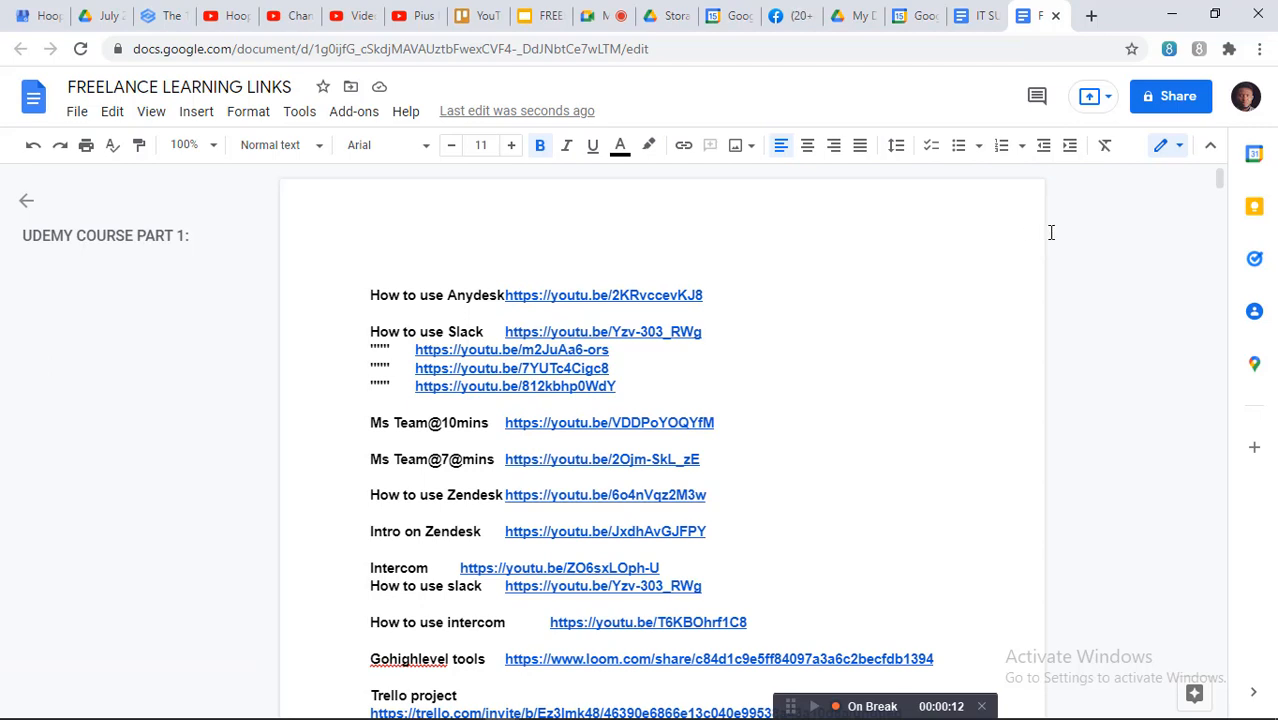
{"action": "left_click", "coordinate": [1175, 101]}
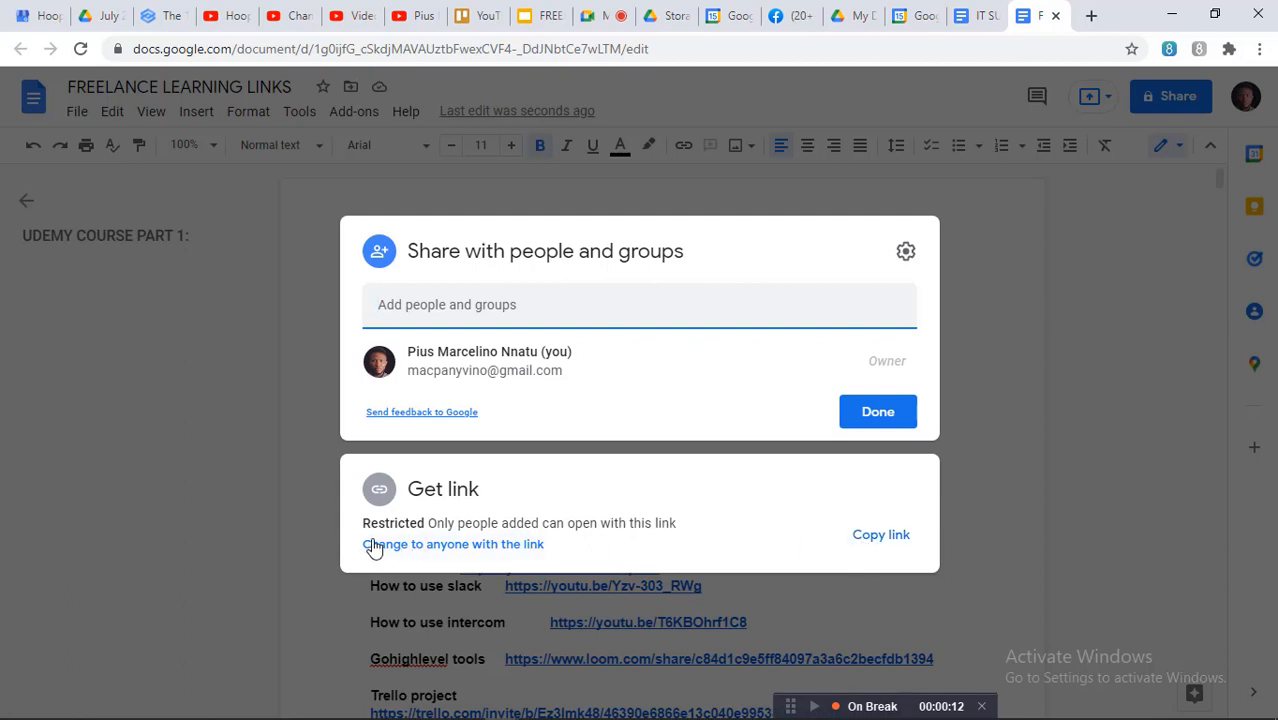
{"action": "left_click", "coordinate": [410, 545]}
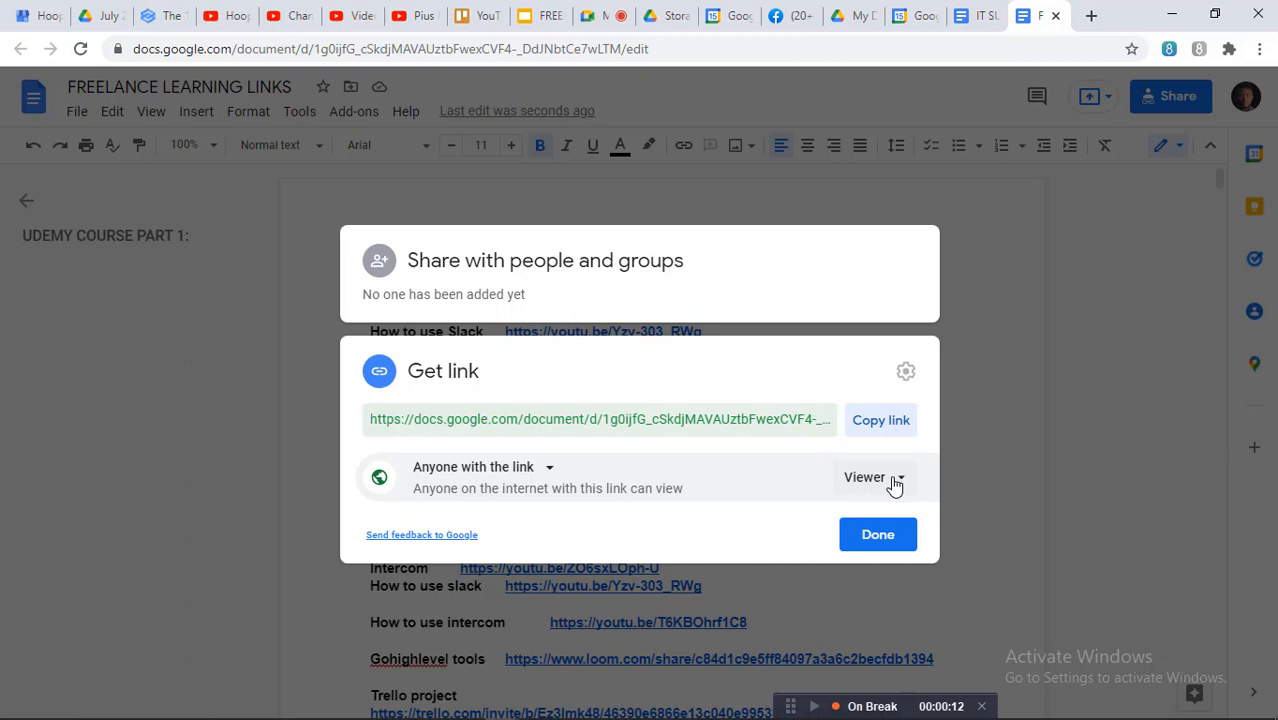
Review the role options for the shared link, keep Viewer, and copy the link before closing the sharing settings.
{"action": "left_click", "coordinate": [898, 487]}
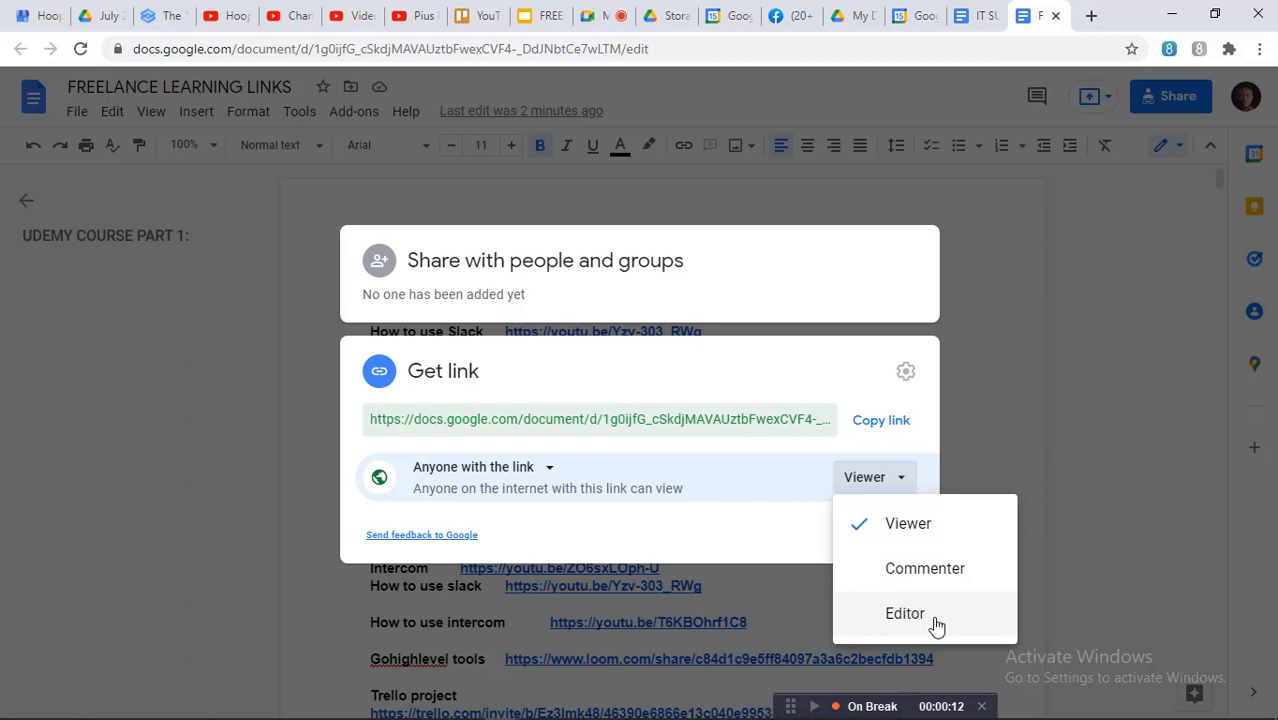
{"action": "left_click", "coordinate": [770, 547]}
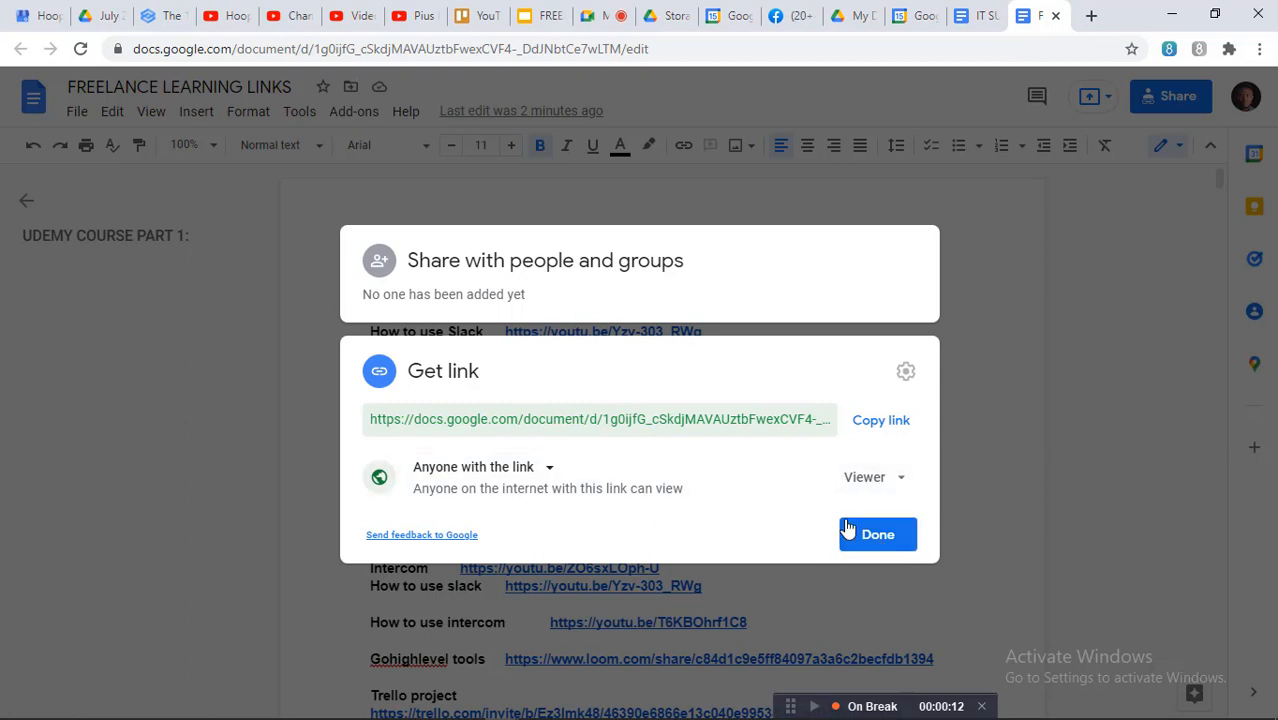
{"action": "left_click", "coordinate": [889, 423]}
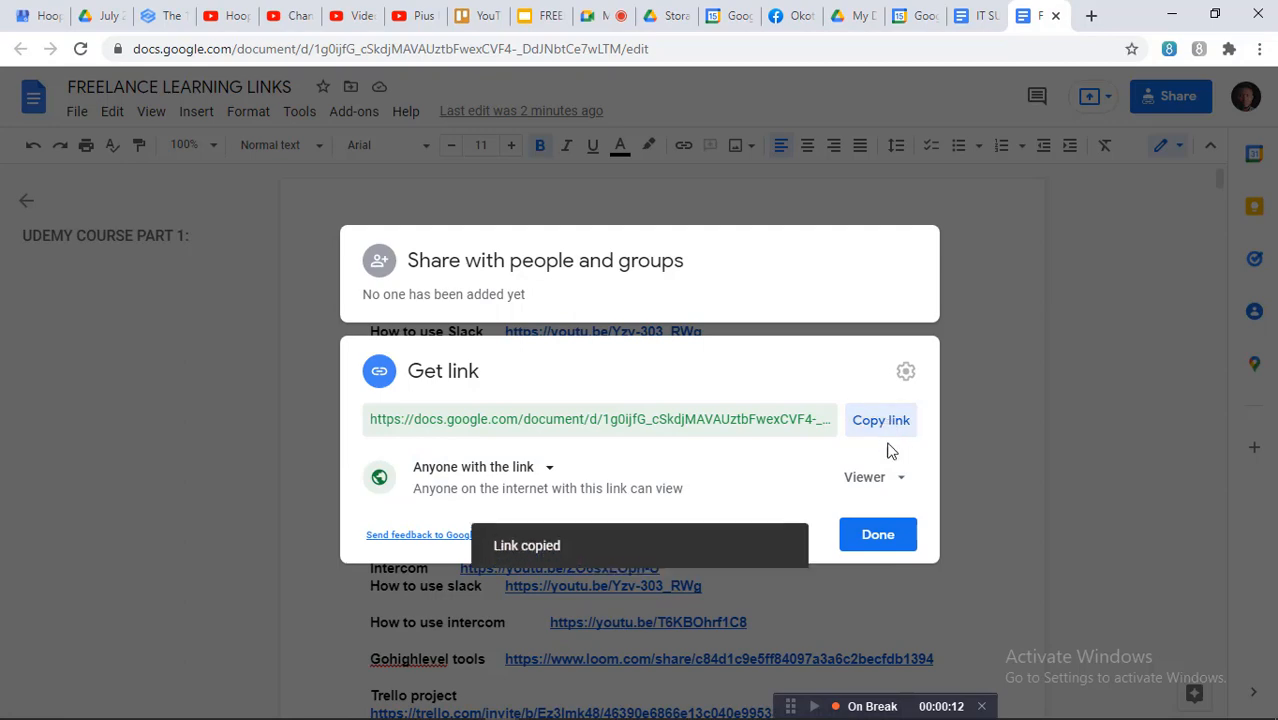
{"action": "left_click", "coordinate": [884, 535]}
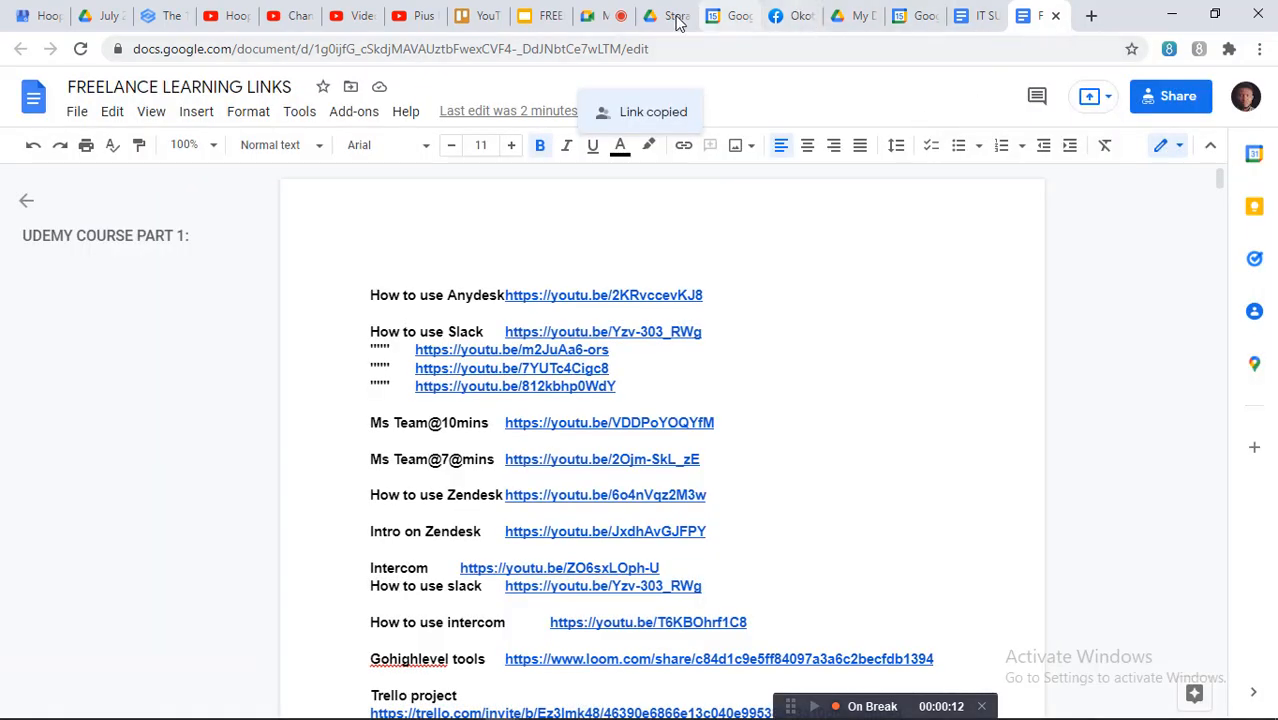
Send the copied document link to everyone in the Google Meet call chat and ignore the infinity mirror warning.
{"action": "left_click", "coordinate": [598, 18]}
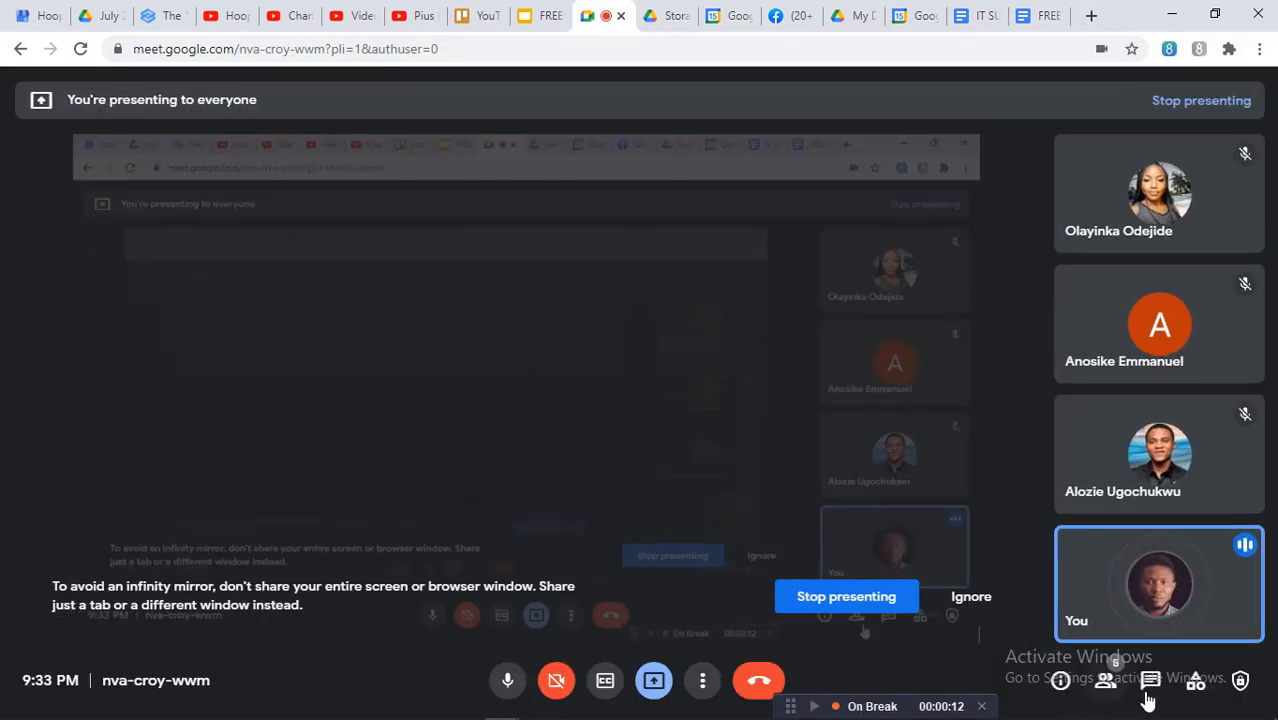
{"action": "left_click", "coordinate": [1150, 682]}
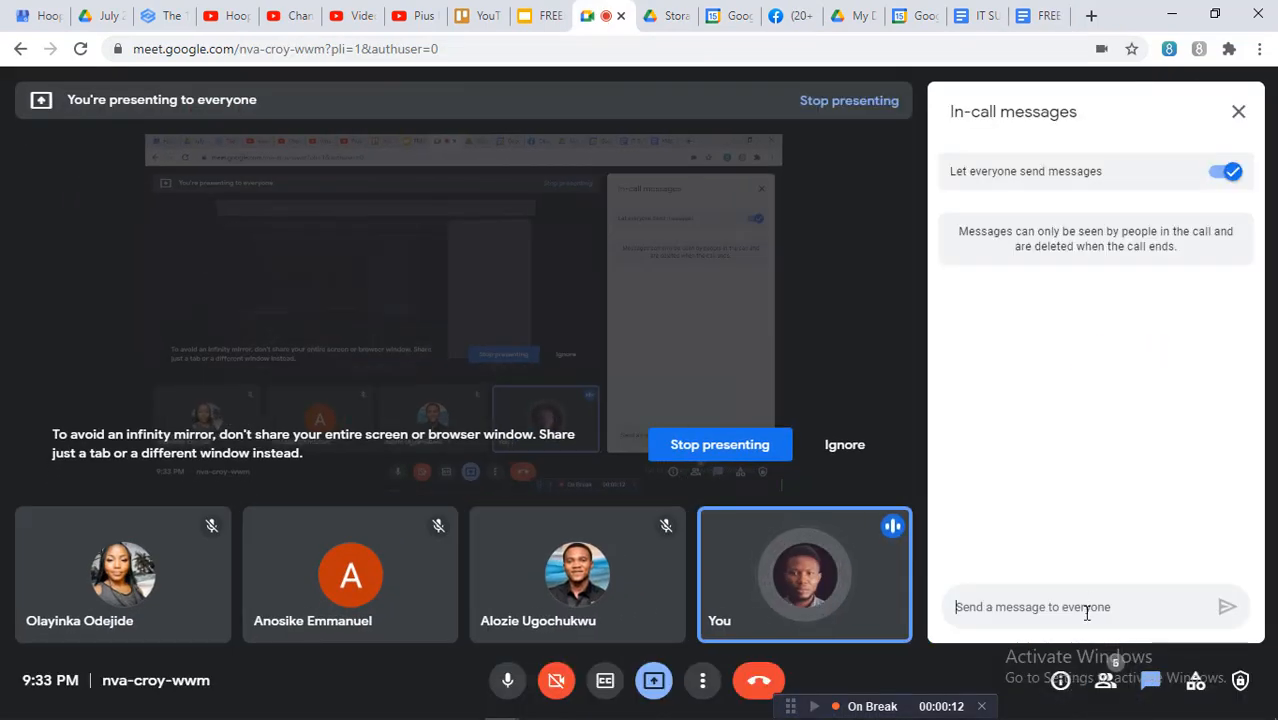
{"action": "key", "text": "ctrl+v"}
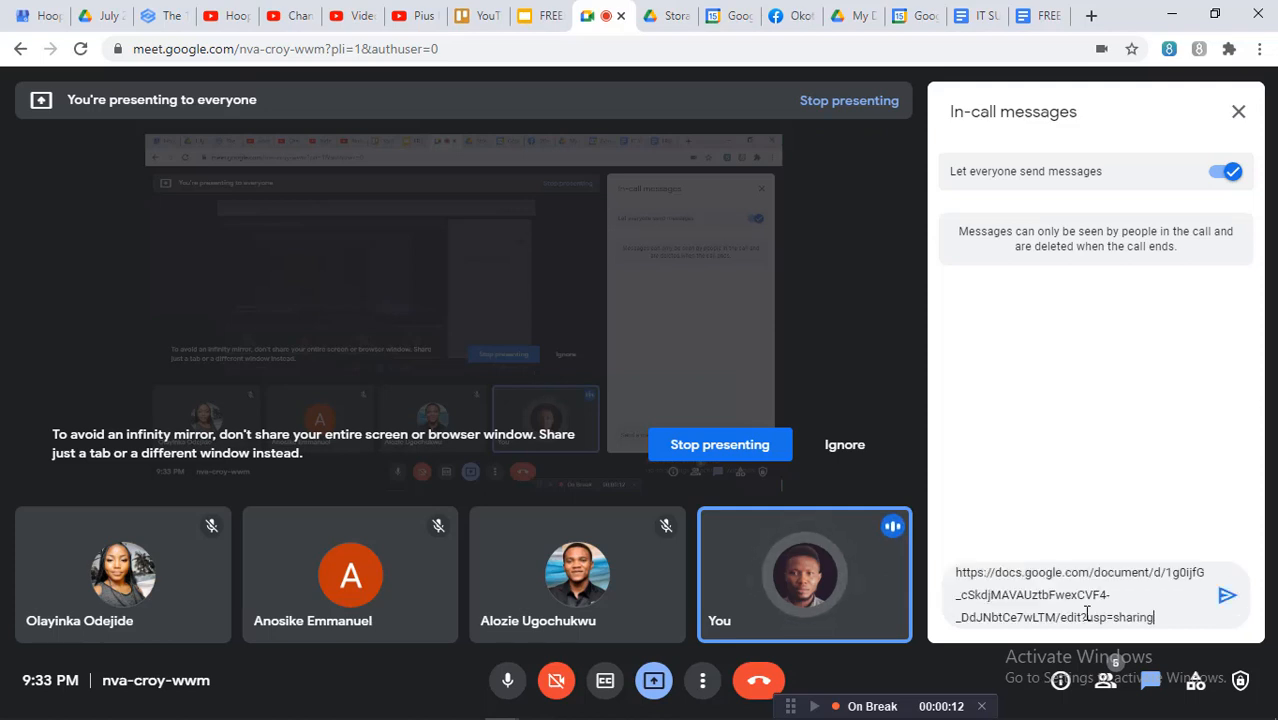
{"action": "left_click", "coordinate": [1224, 598]}
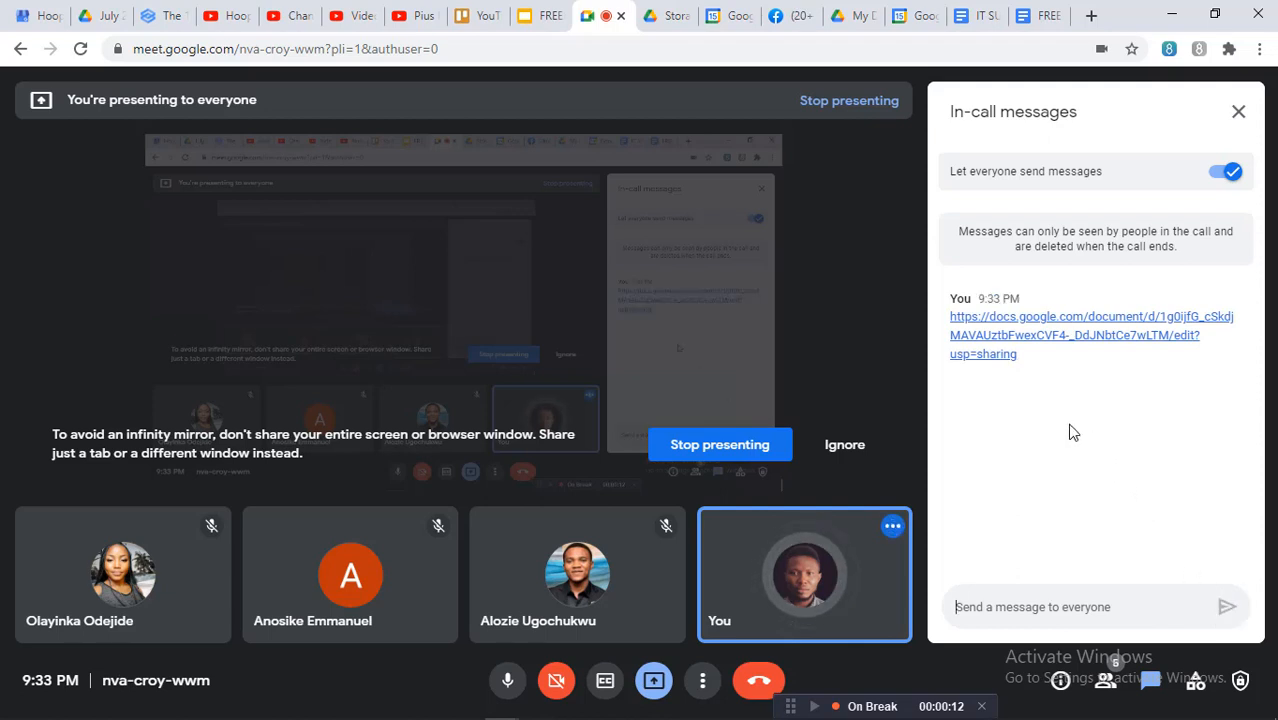
{"action": "left_click", "coordinate": [845, 455]}
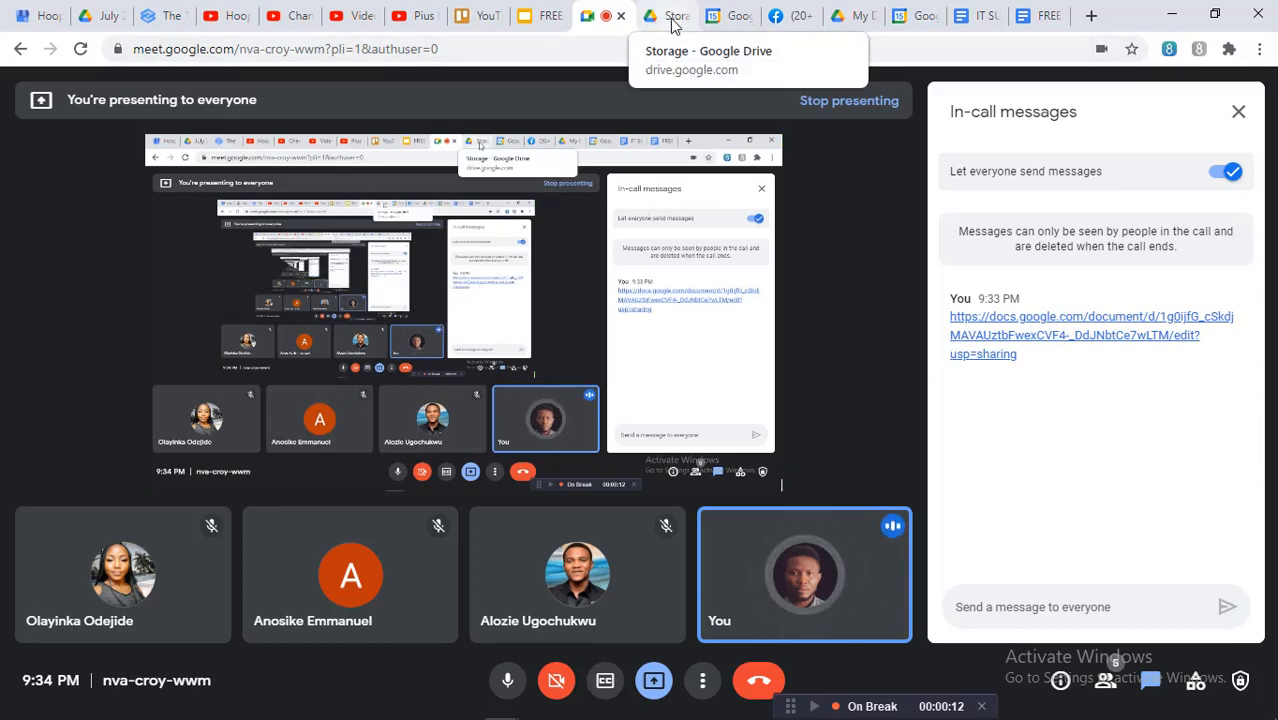
Return to the FREELANCE LEARNING LINKS document and examine its option for presenting to the meeting and its comments list.
{"action": "left_click", "coordinate": [1036, 18]}
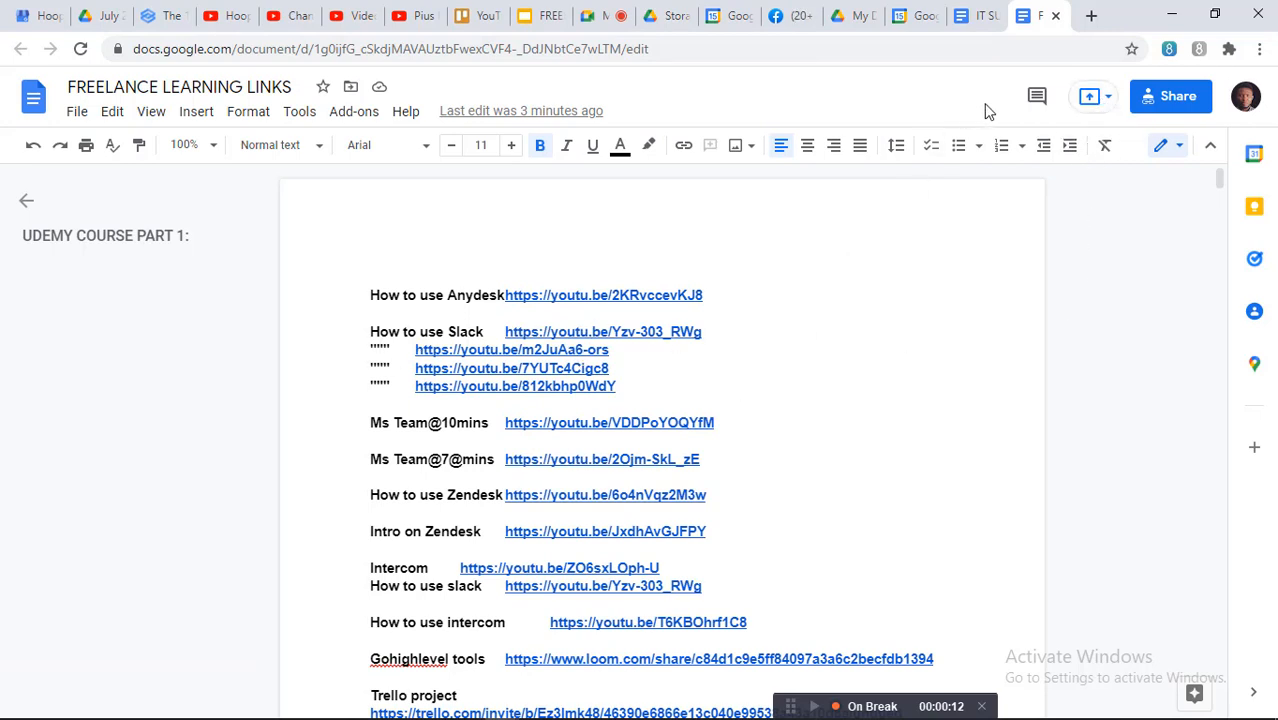
{"action": "left_click", "coordinate": [1108, 105]}
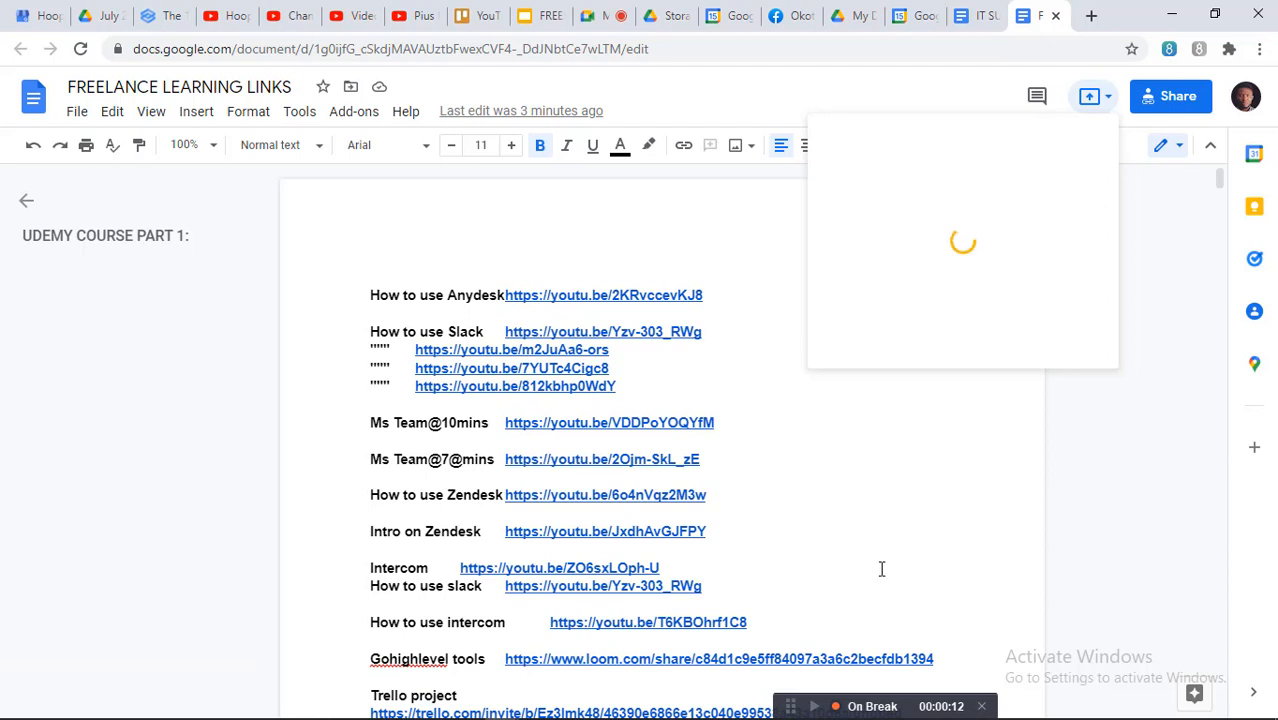
{"action": "mouse_move", "coordinate": [840, 718]}
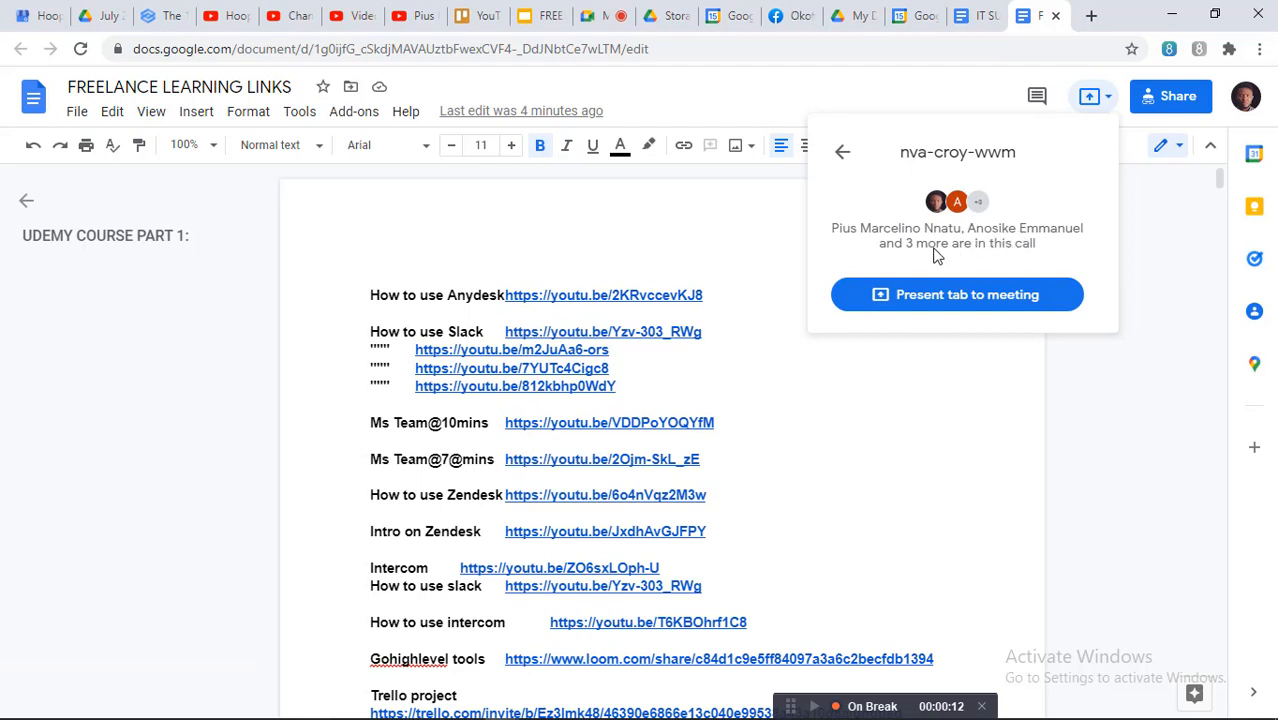
{"action": "left_click", "coordinate": [800, 243]}
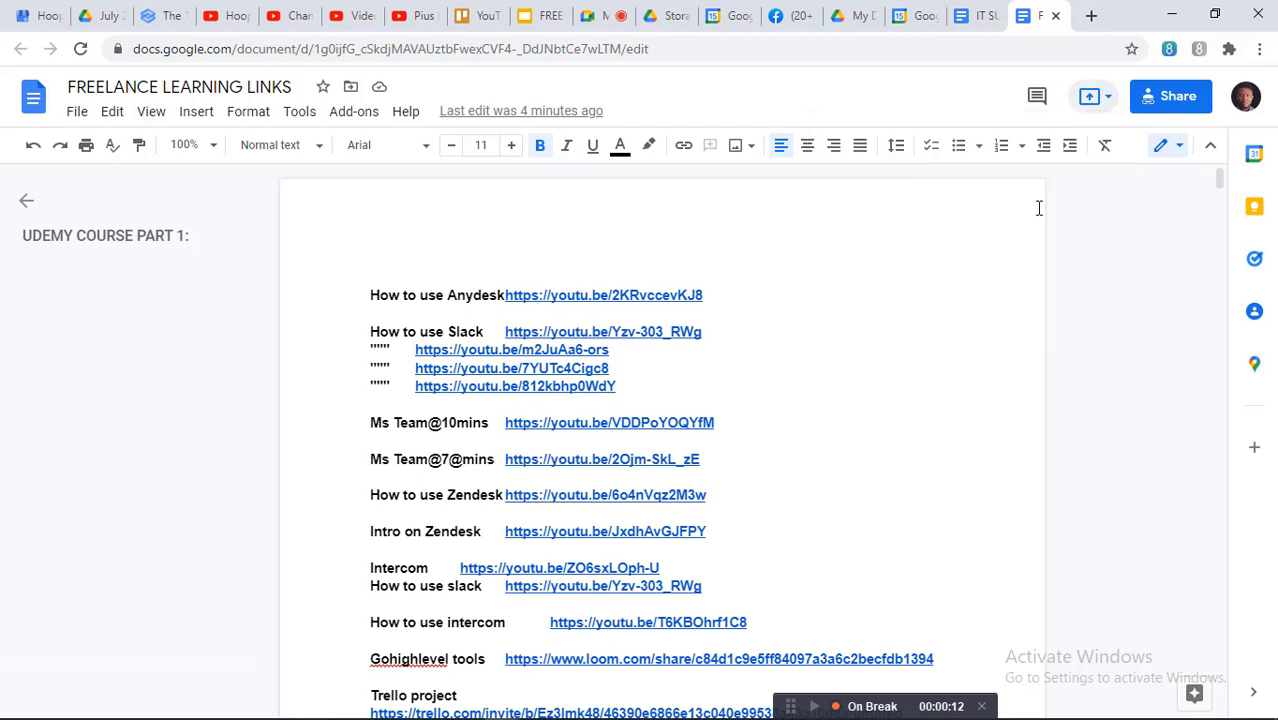
{"action": "left_click", "coordinate": [1108, 100]}
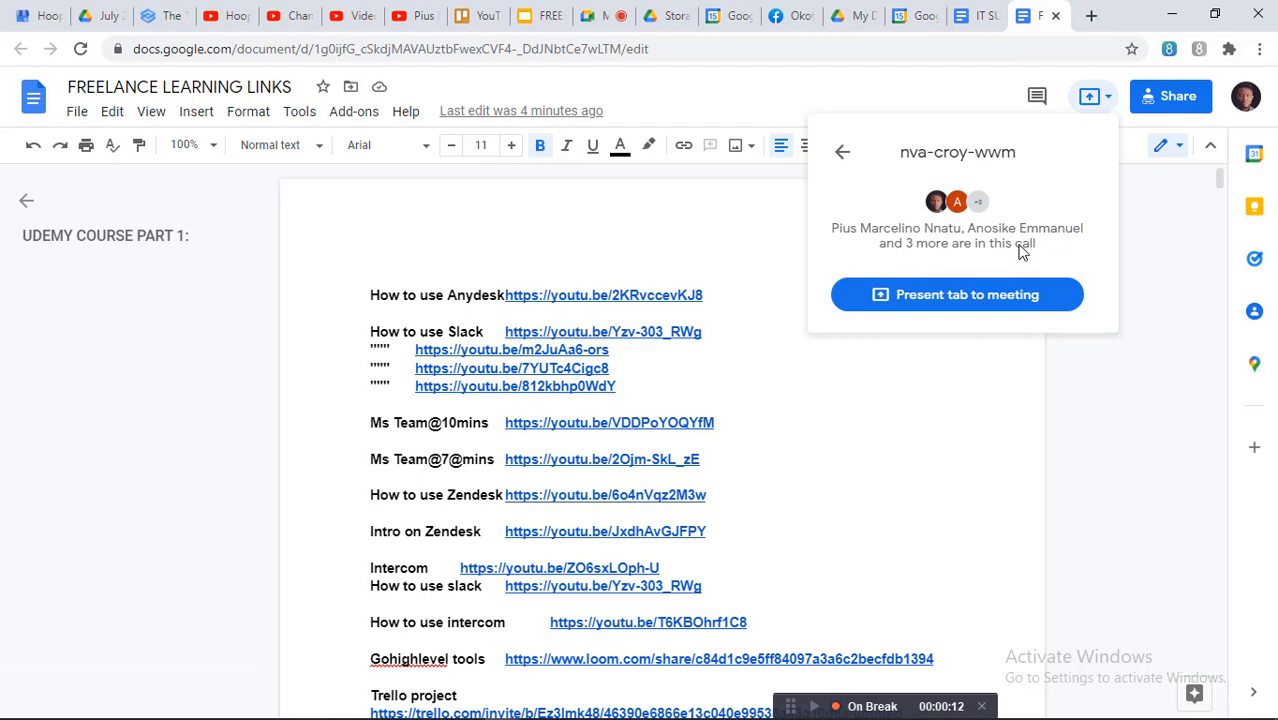
{"action": "left_click", "coordinate": [1092, 98]}
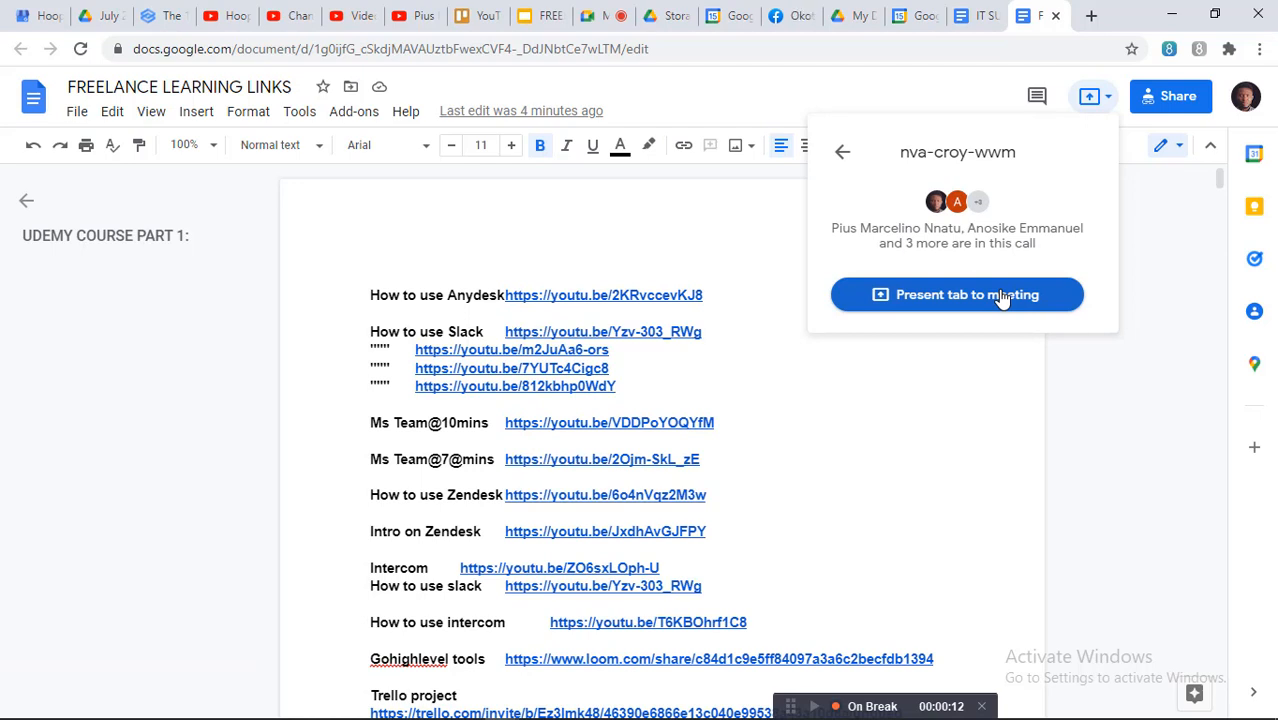
{"action": "left_click", "coordinate": [1001, 296]}
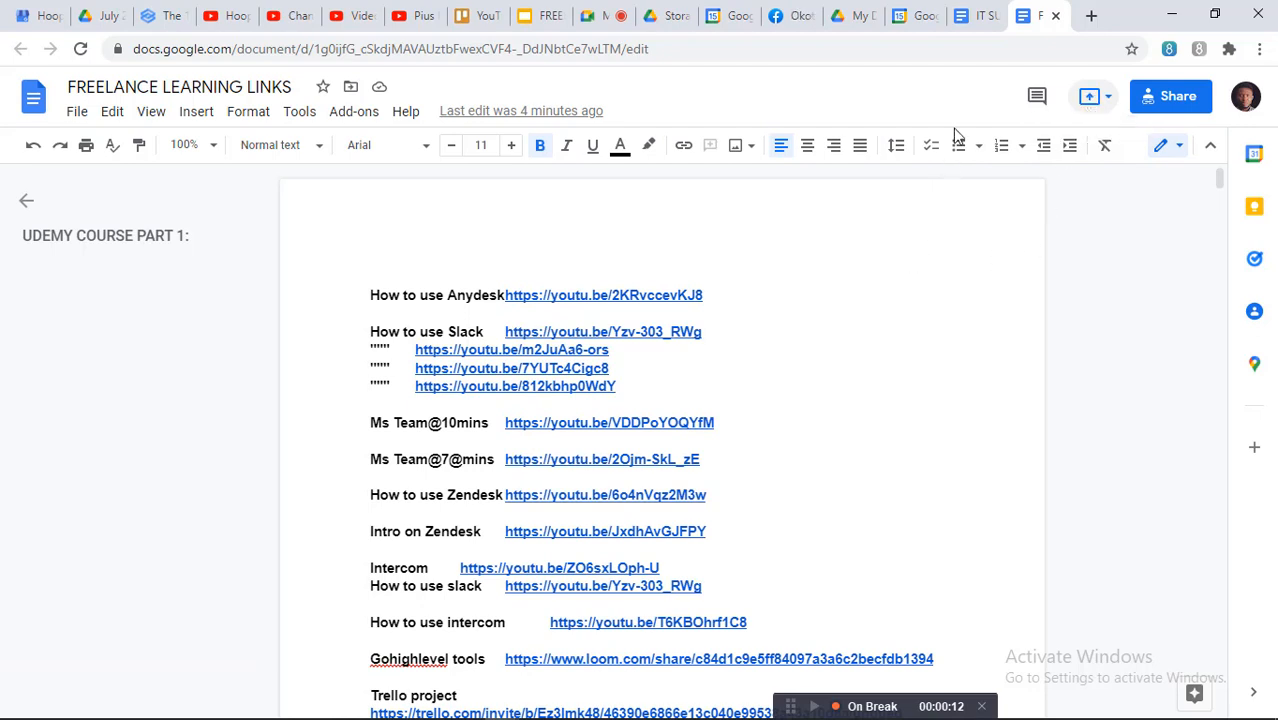
{"action": "left_click", "coordinate": [1037, 98]}
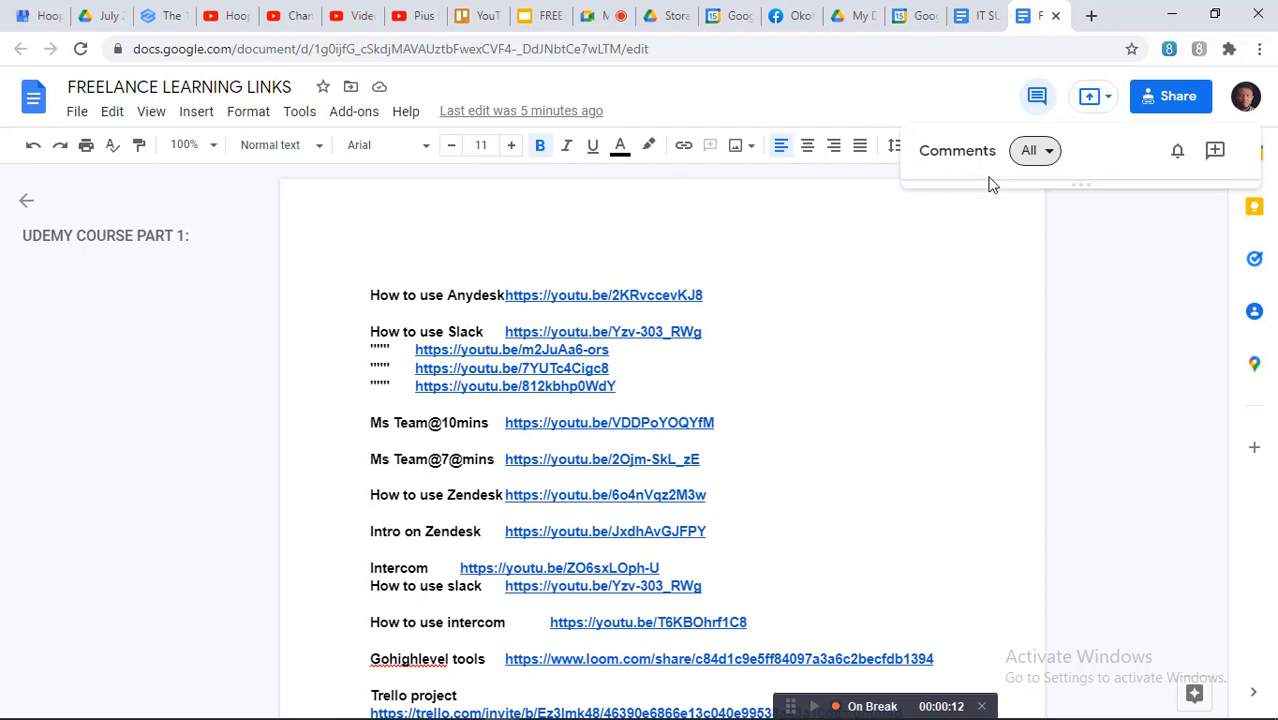
{"action": "left_click", "coordinate": [992, 293]}
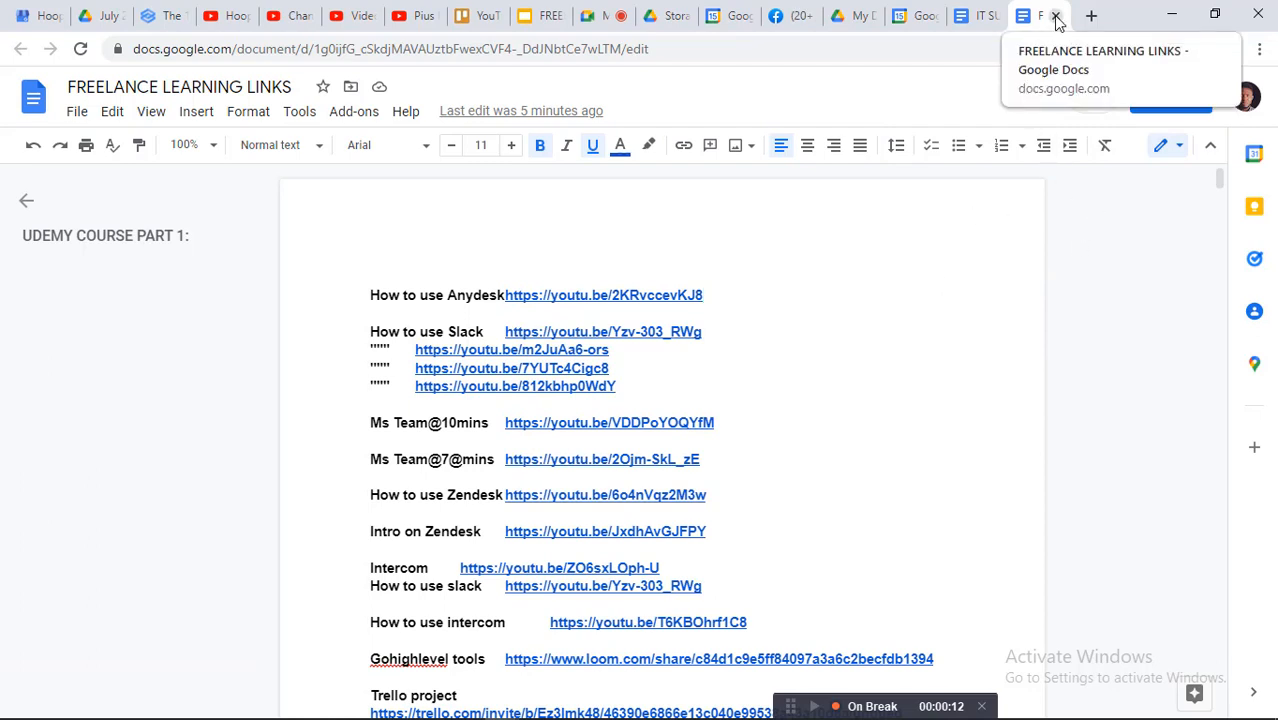
Close the FREELANCE LEARNING LINKS and IT SUPPORT documents and create a blank spreadsheet in Google Sheets.
{"action": "key", "text": "ctrl+w"}
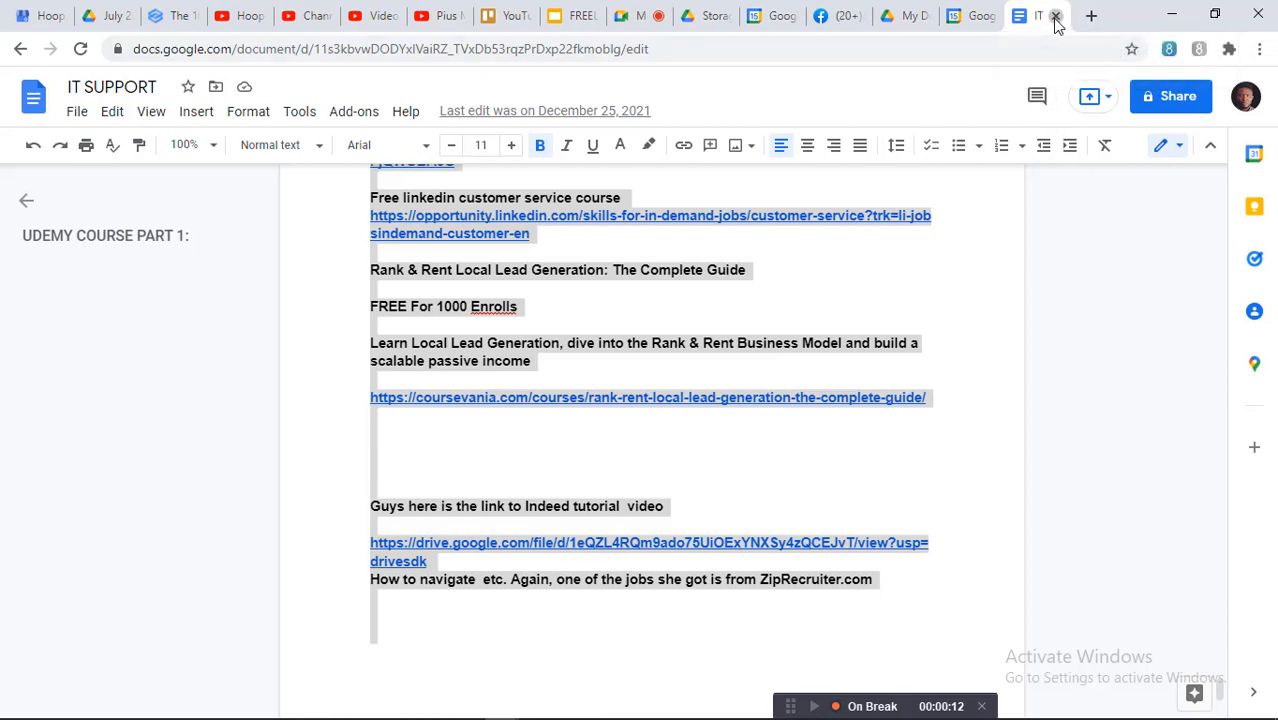
{"action": "left_click", "coordinate": [1055, 17]}
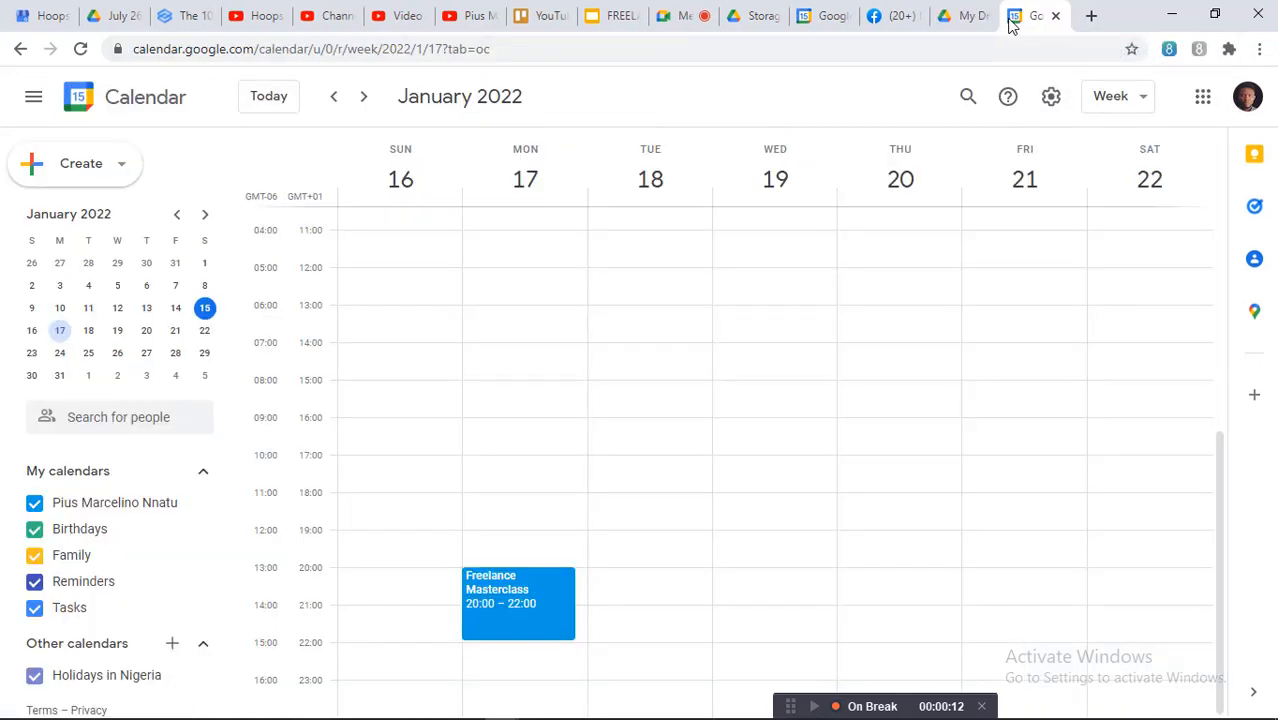
{"action": "left_click", "coordinate": [1202, 100]}
{"action": "scroll", "coordinate": [1143, 300], "scroll_direction": "down", "scroll_amount": 4}
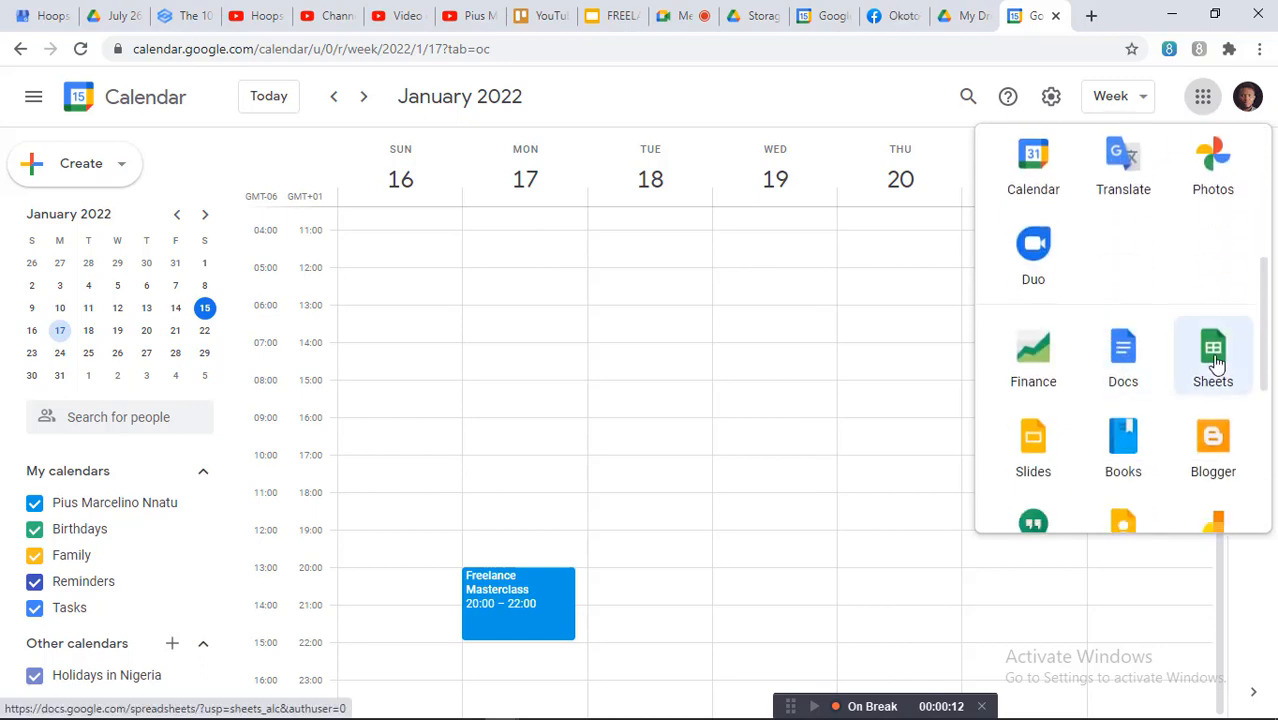
{"action": "left_click", "coordinate": [1213, 355]}
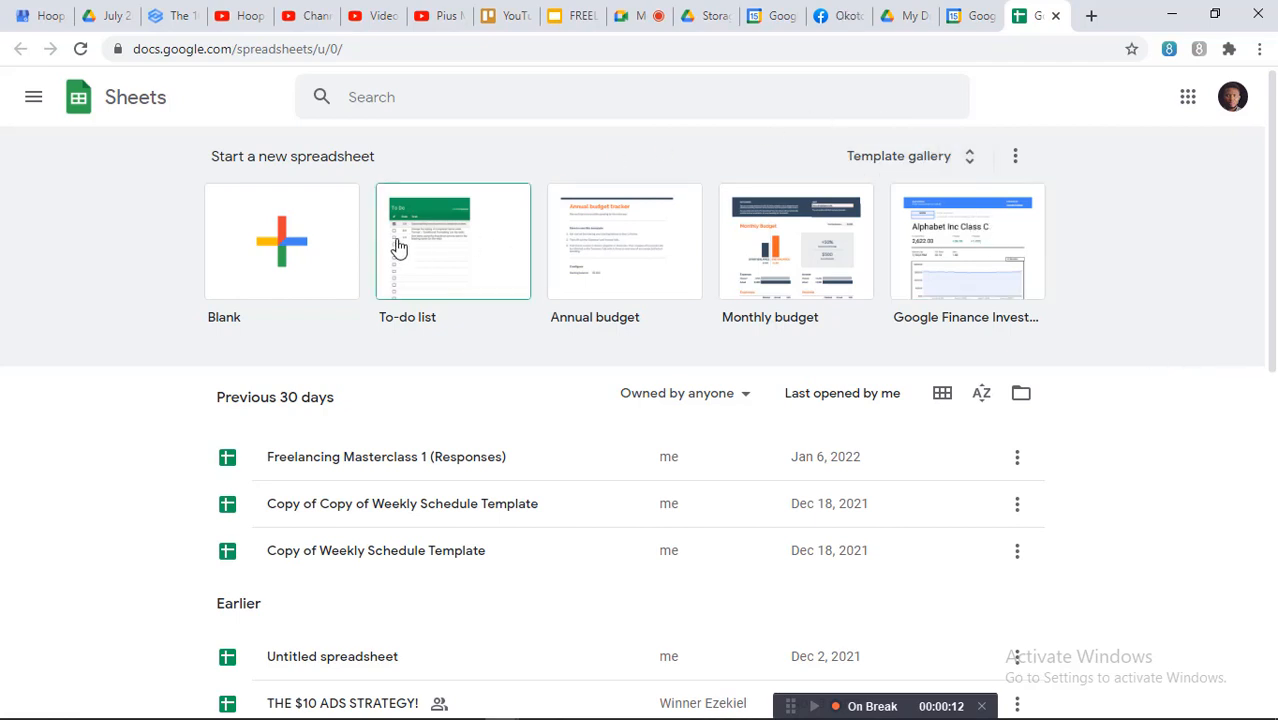
{"action": "left_click", "coordinate": [285, 253]}
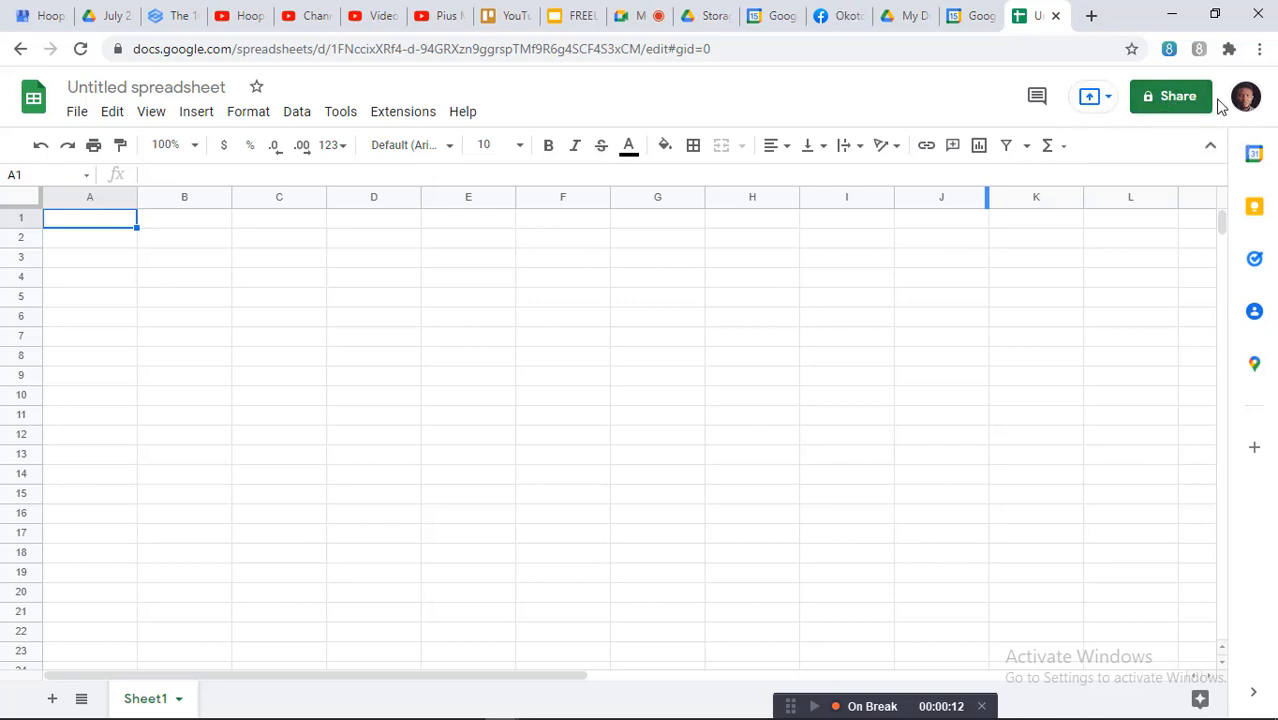
Open the Freelancing Masterclass 1 form in Google Forms and view its responses in the linked spreadsheet.
{"action": "left_click", "coordinate": [975, 16]}
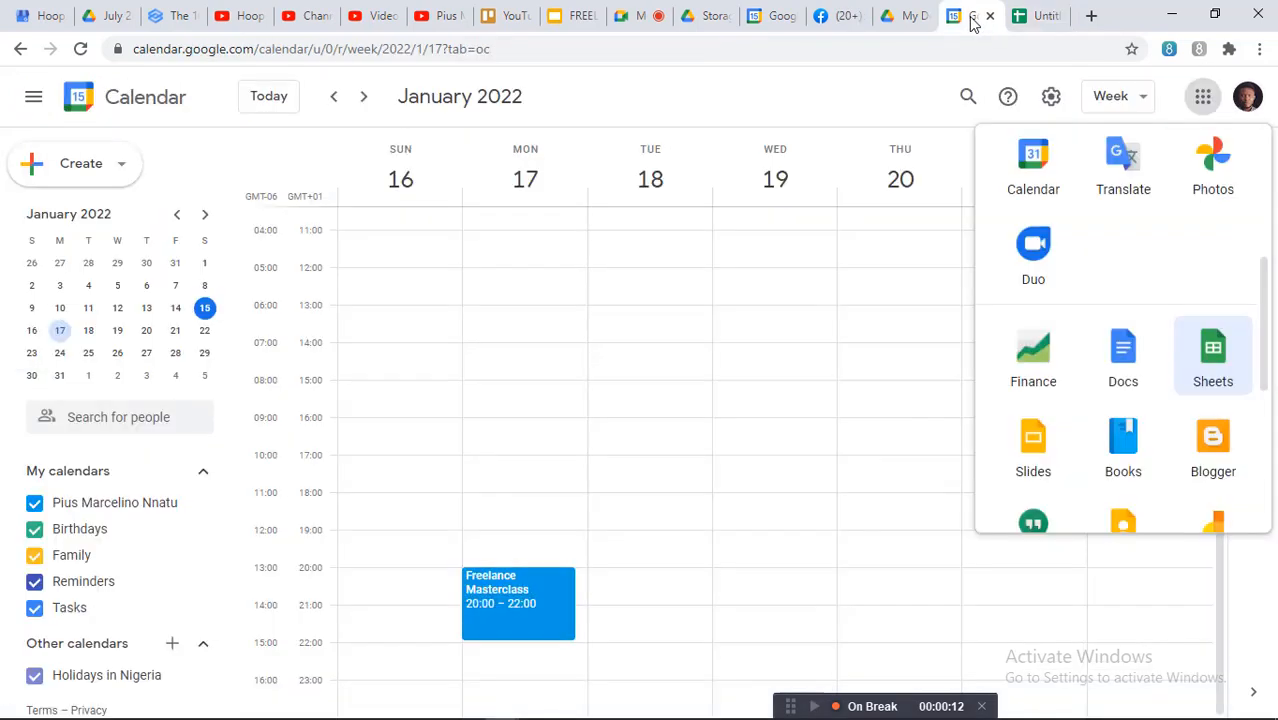
{"action": "left_click", "coordinate": [1203, 100]}
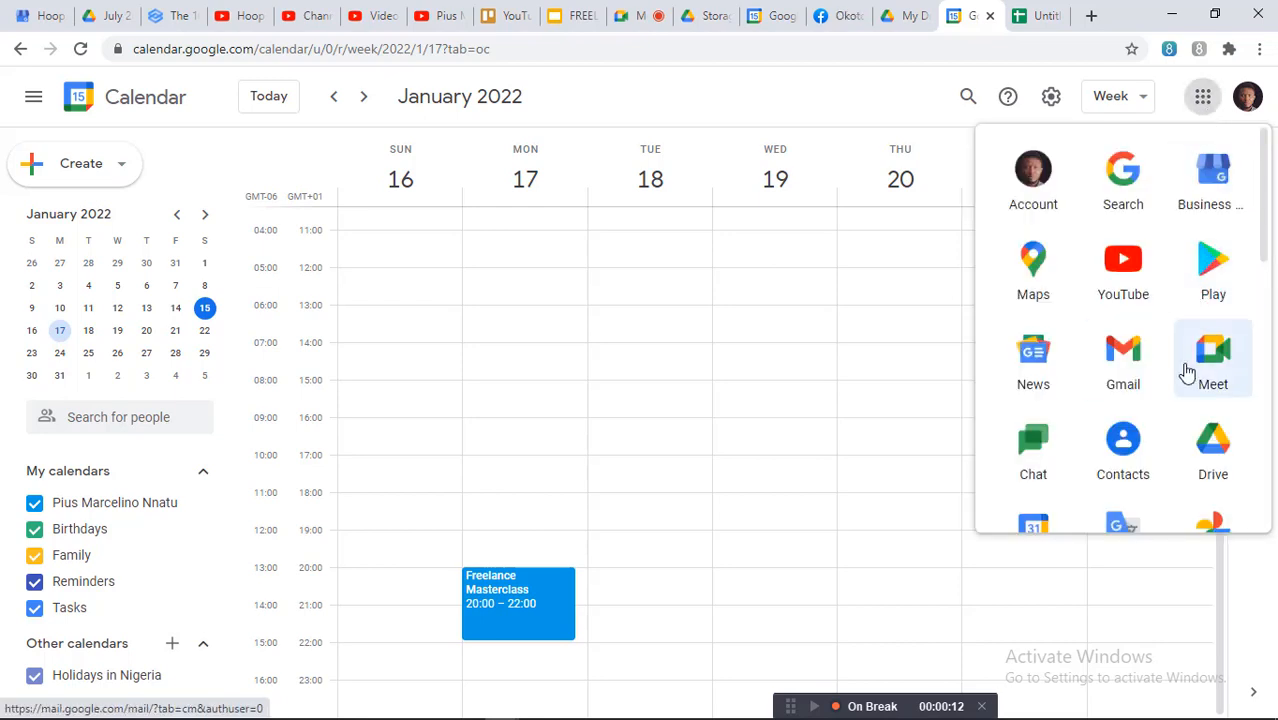
{"action": "scroll", "coordinate": [1213, 430], "scroll_direction": "down", "scroll_amount": 5}
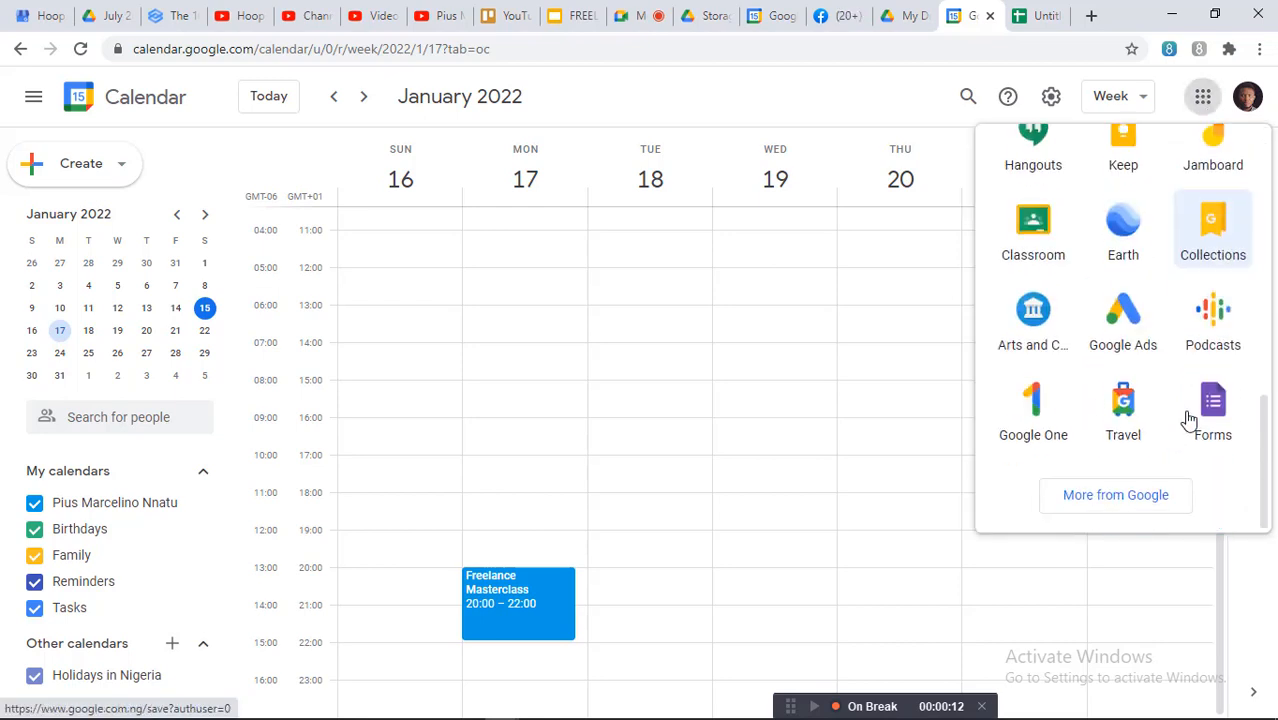
{"action": "left_click", "coordinate": [1213, 403]}
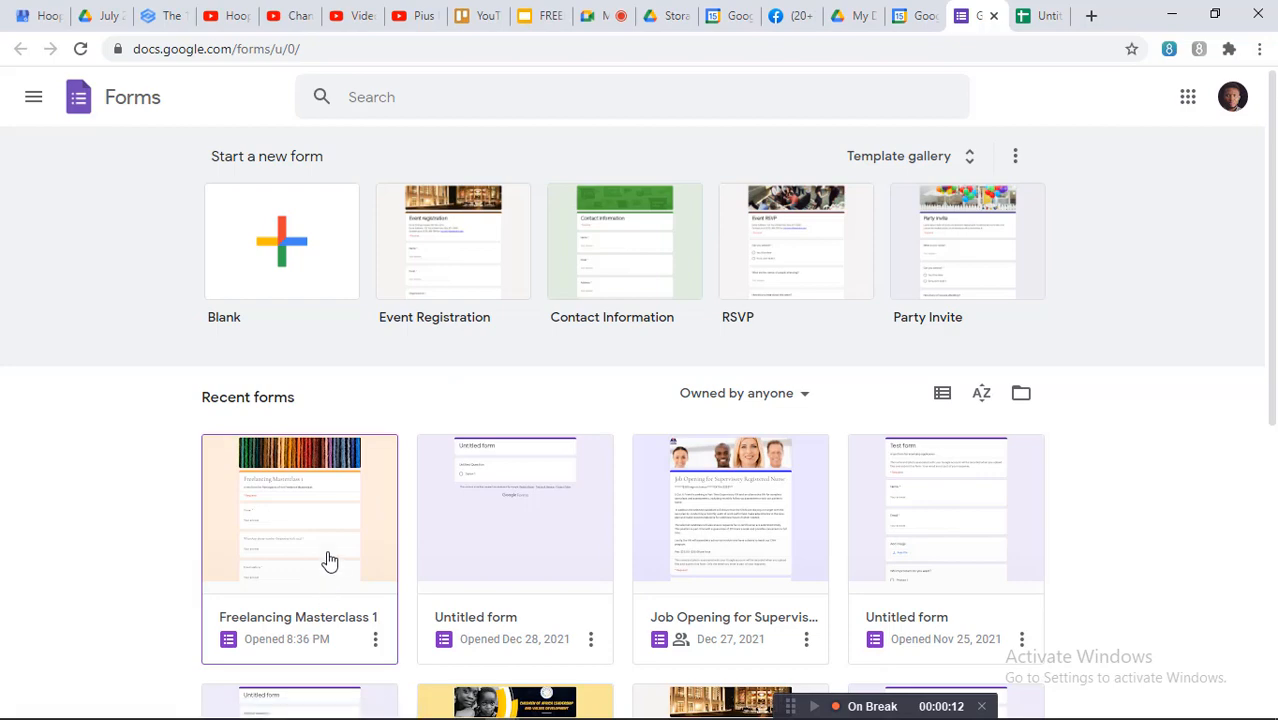
{"action": "left_click", "coordinate": [330, 560]}
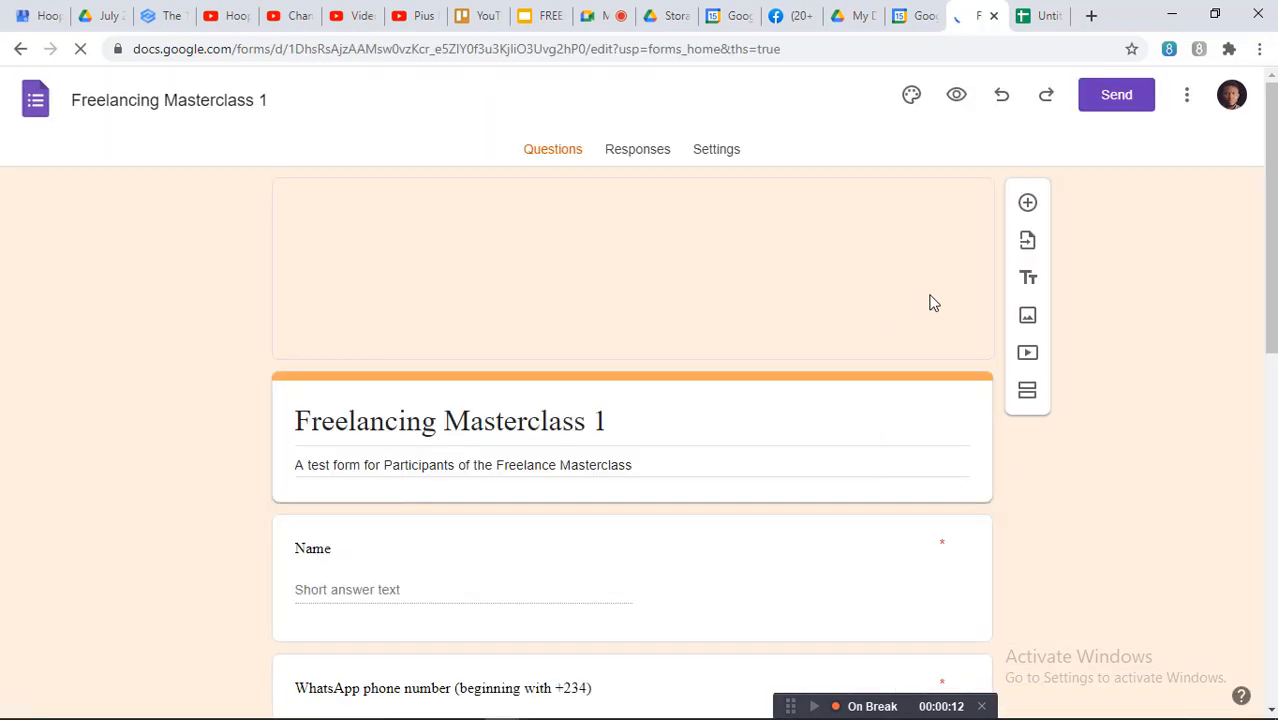
{"action": "left_click", "coordinate": [645, 151]}
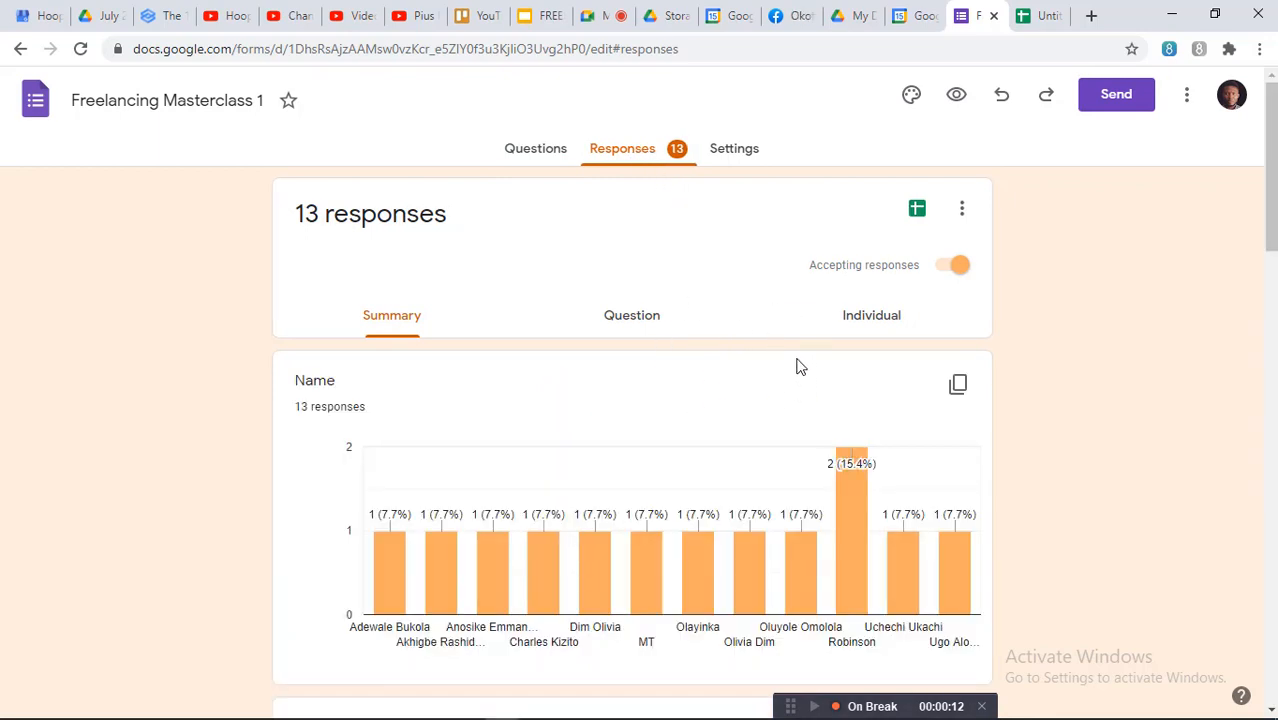
{"action": "left_click", "coordinate": [918, 212]}
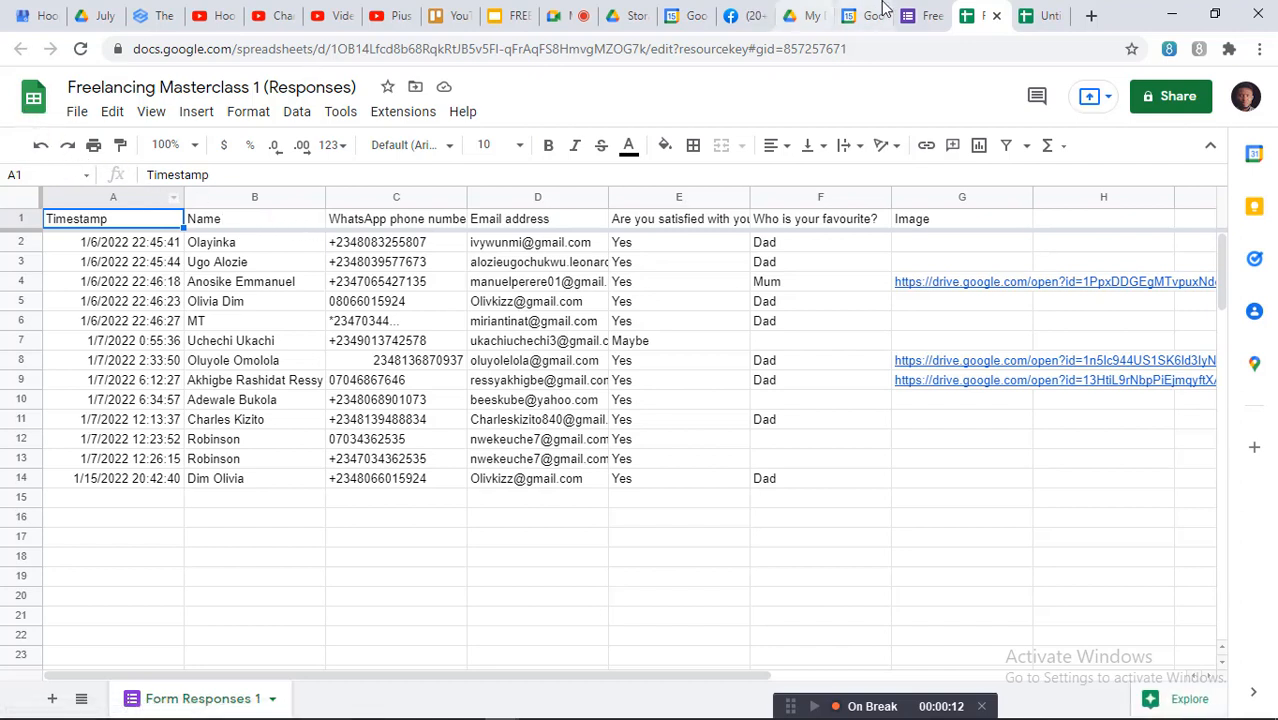
Close the blank spreadsheet, the Freelancing Masterclass 1 responses spreadsheet and the form.
{"action": "left_click", "coordinate": [1035, 22]}
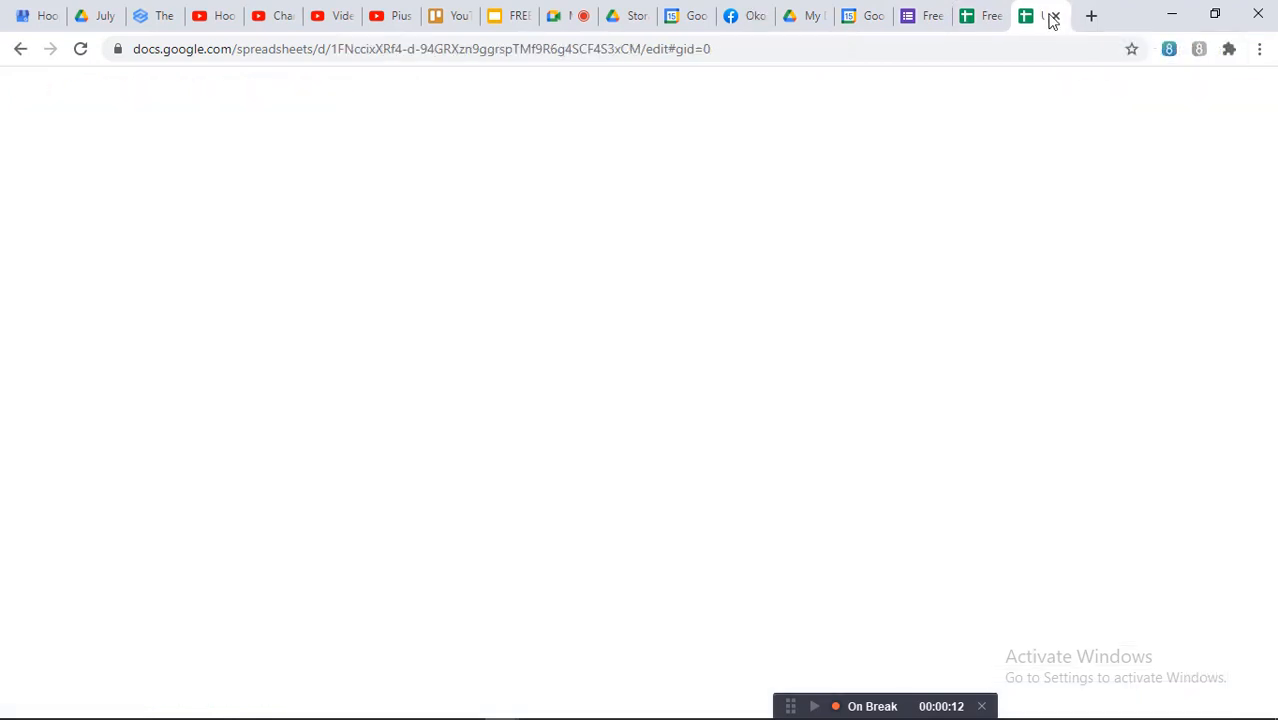
{"action": "left_click", "coordinate": [1054, 17]}
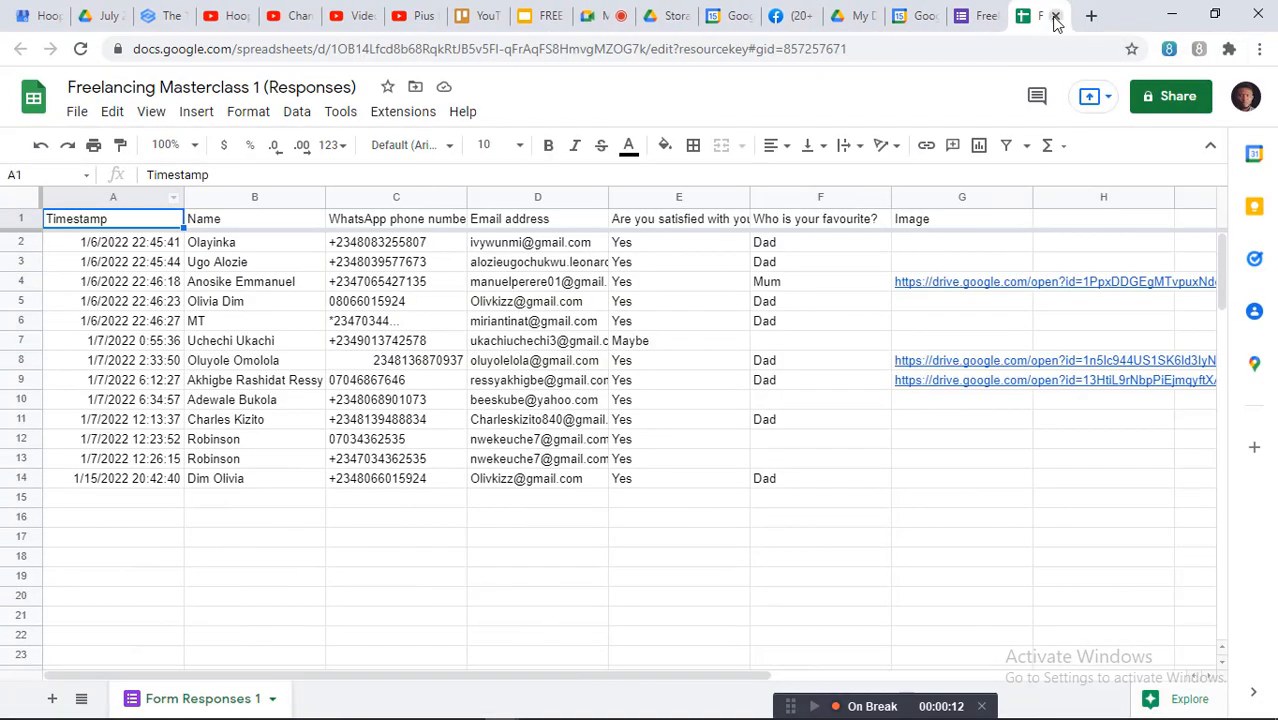
{"action": "left_click", "coordinate": [1054, 17]}
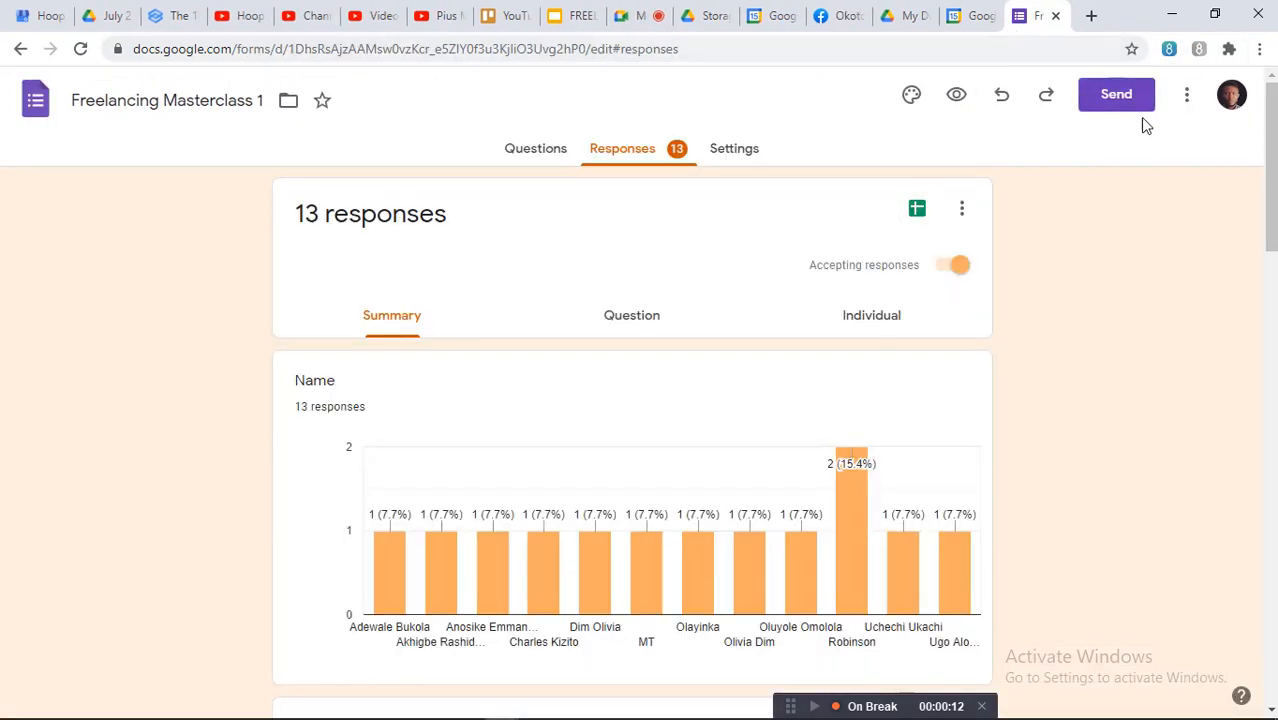
{"action": "left_click", "coordinate": [1054, 17]}
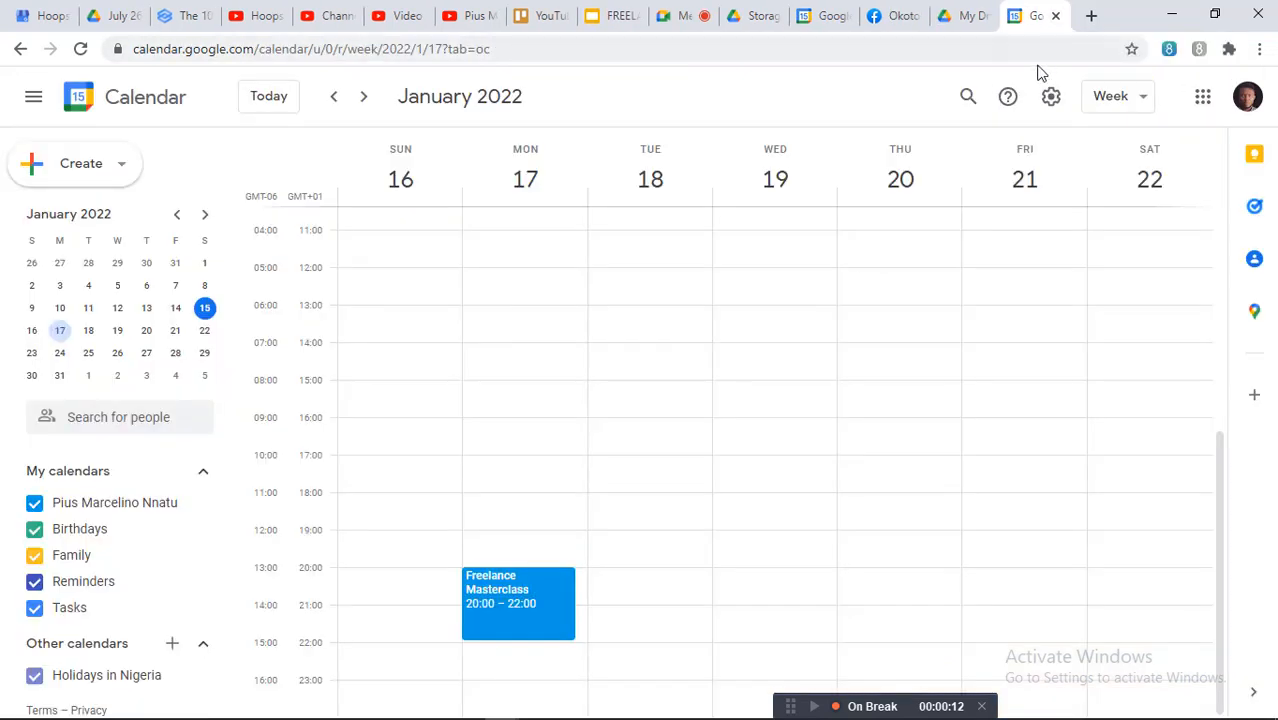
Open Google Slides from Calendar, look over the recent presentations, and switch to the already open masterclass presentation.
{"action": "left_click", "coordinate": [1203, 97]}
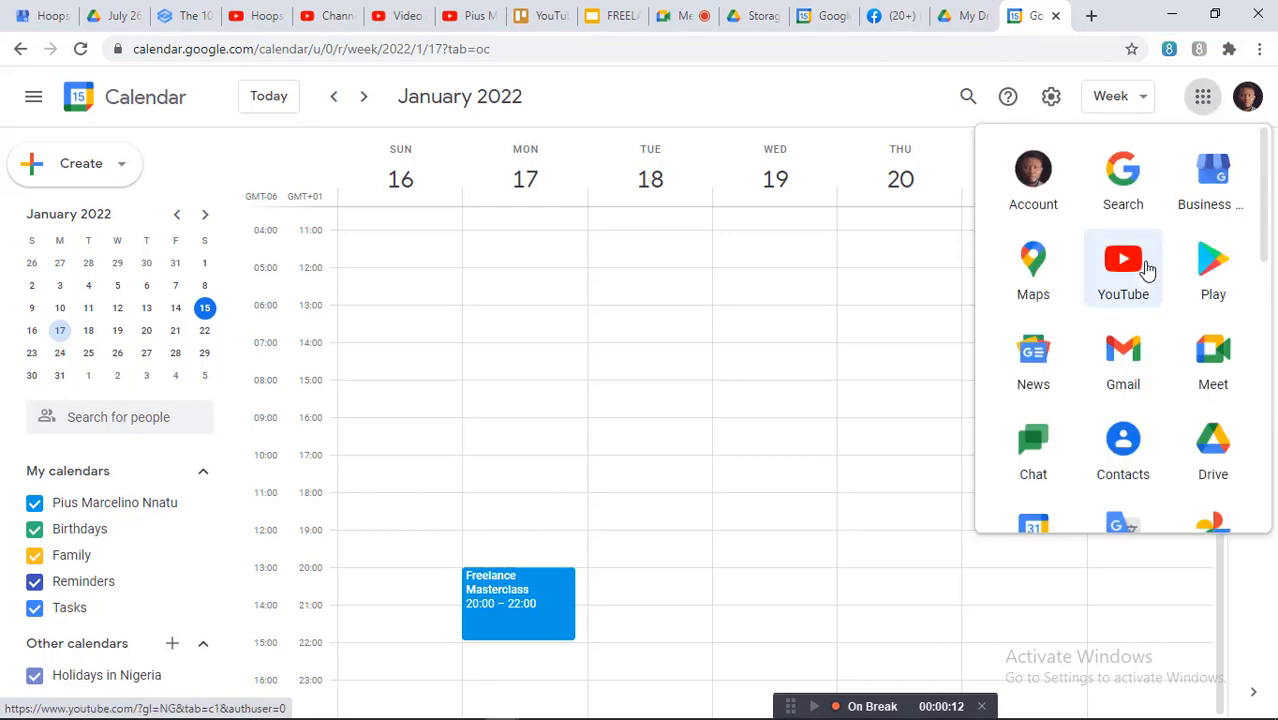
{"action": "scroll", "coordinate": [1147, 280], "scroll_direction": "down", "scroll_amount": 3}
{"action": "scroll", "coordinate": [1147, 291], "scroll_direction": "down", "scroll_amount": 3}
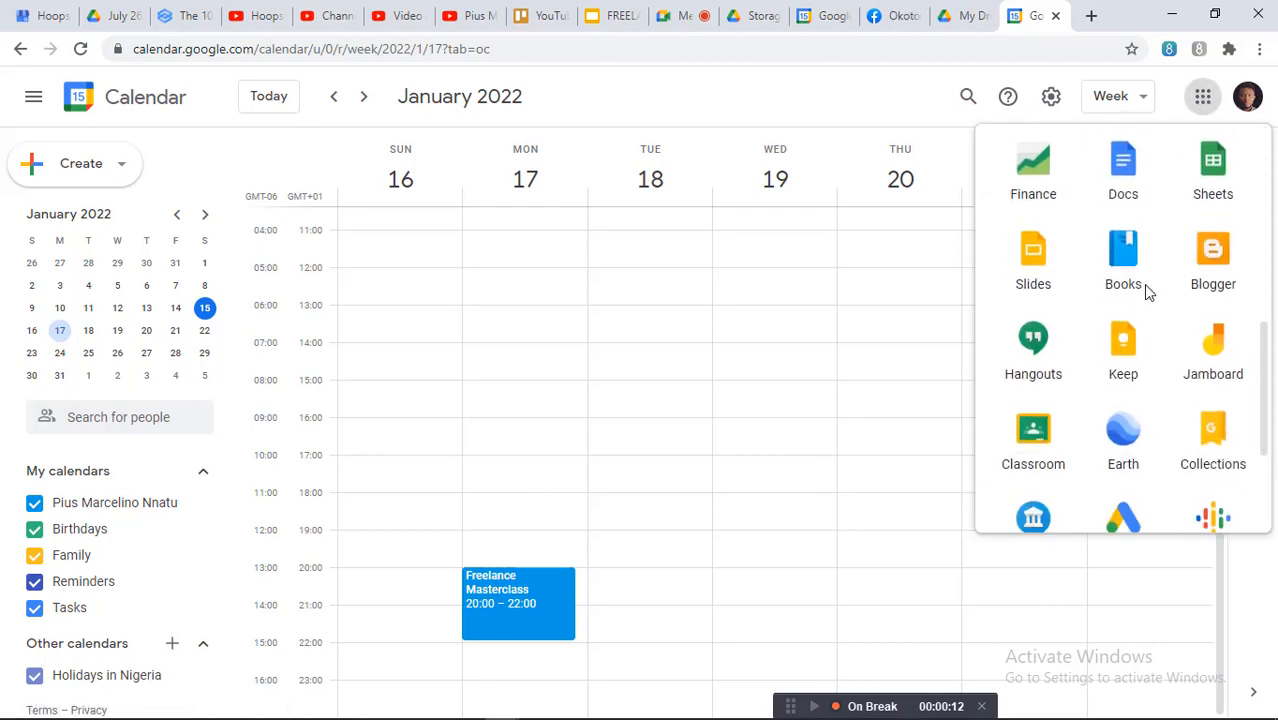
{"action": "left_click", "coordinate": [1038, 259]}
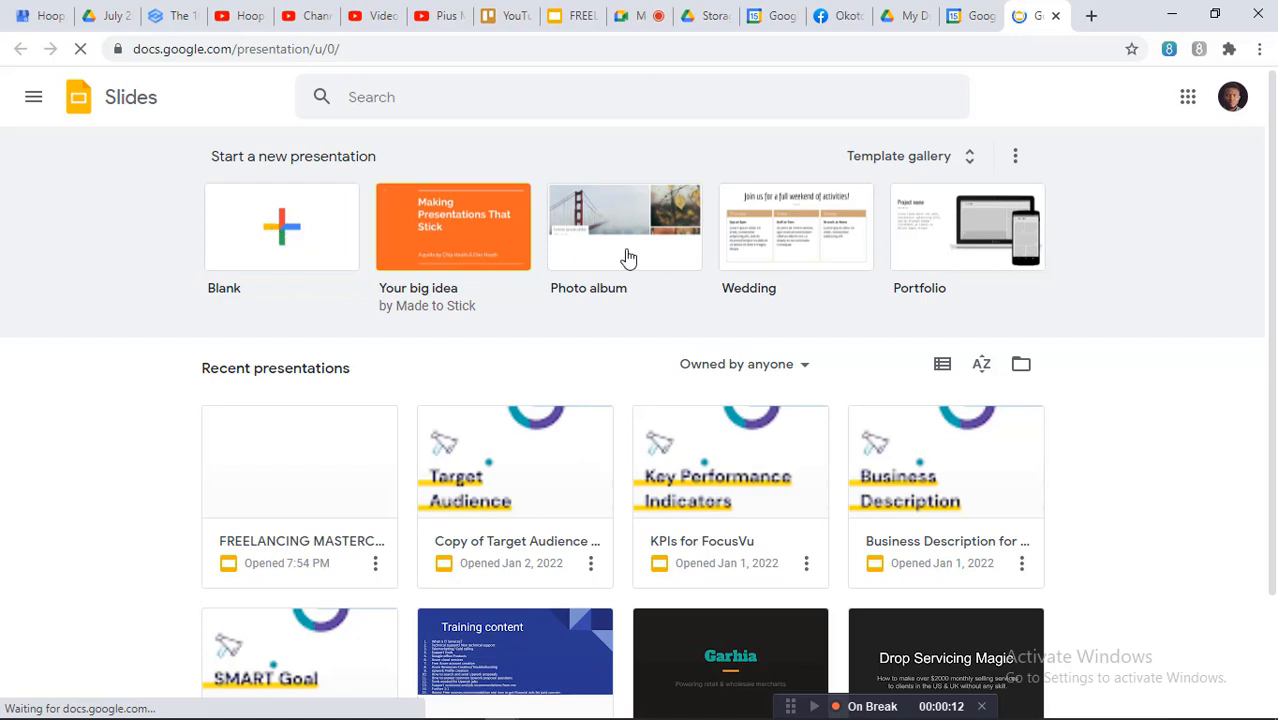
{"action": "scroll", "coordinate": [645, 380], "scroll_direction": "down", "scroll_amount": 2}
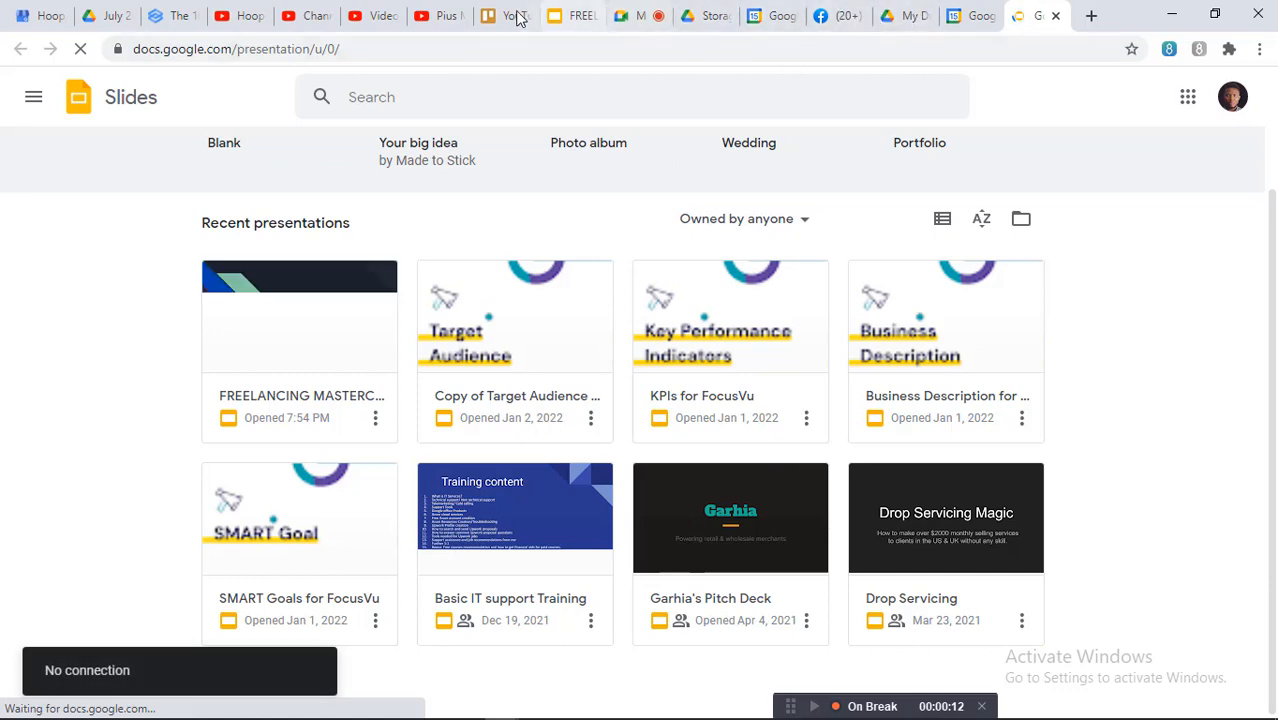
{"action": "left_click", "coordinate": [573, 18]}
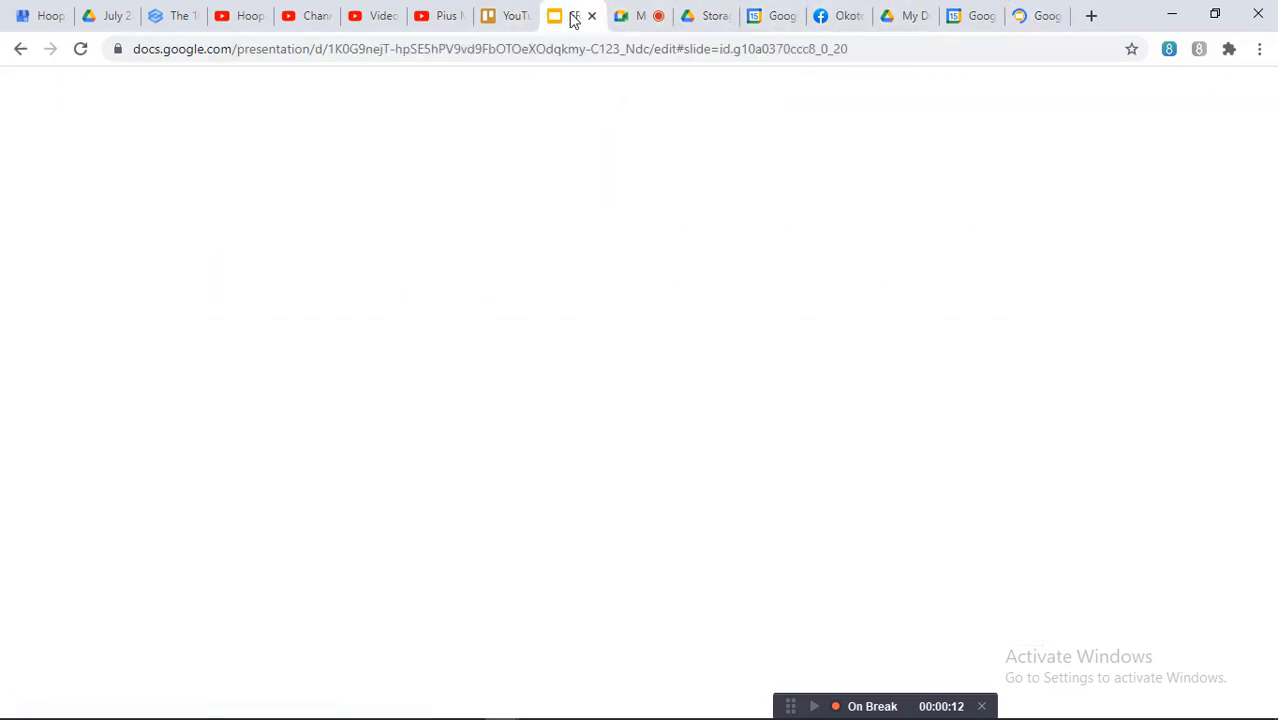